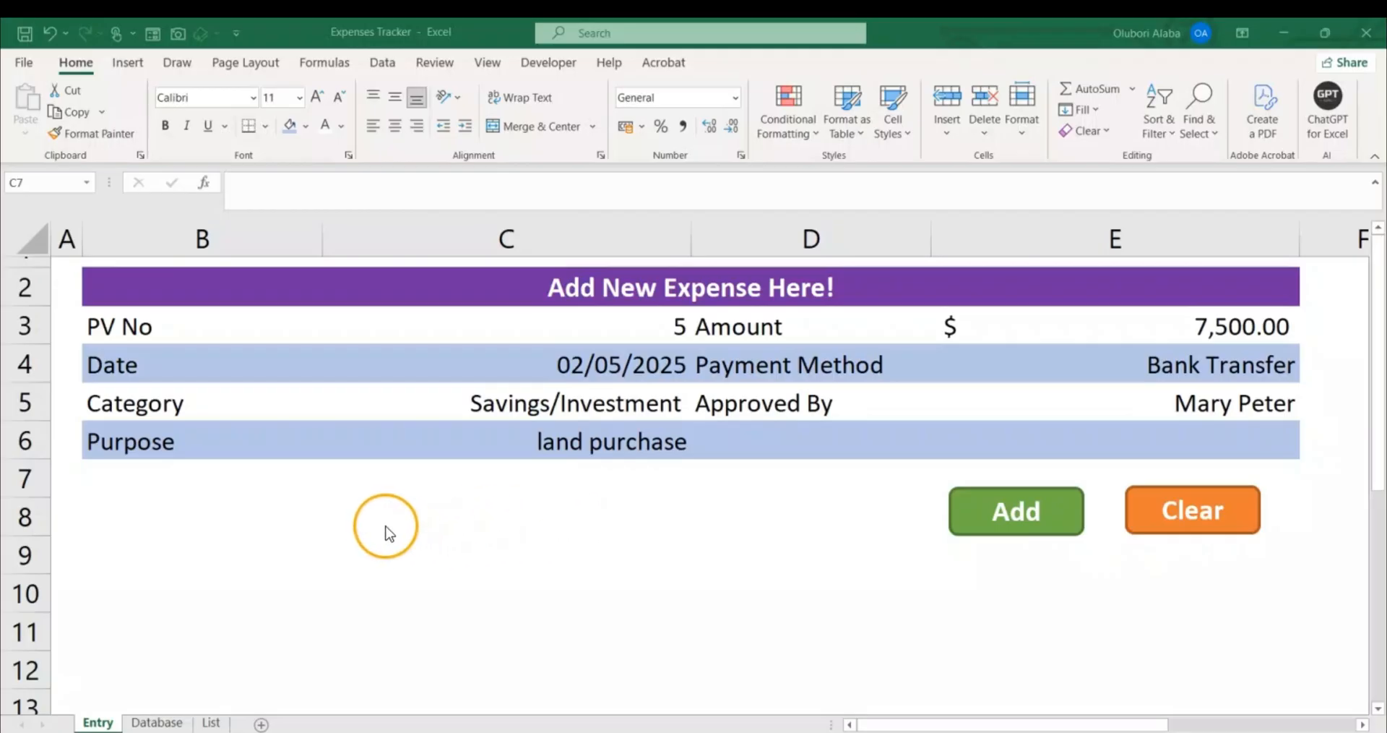
Inspect the PV No formula and the date on the entry form, and choose Savings/Investment as the expense category.
{"action": "left_click", "coordinate": [537, 328]}
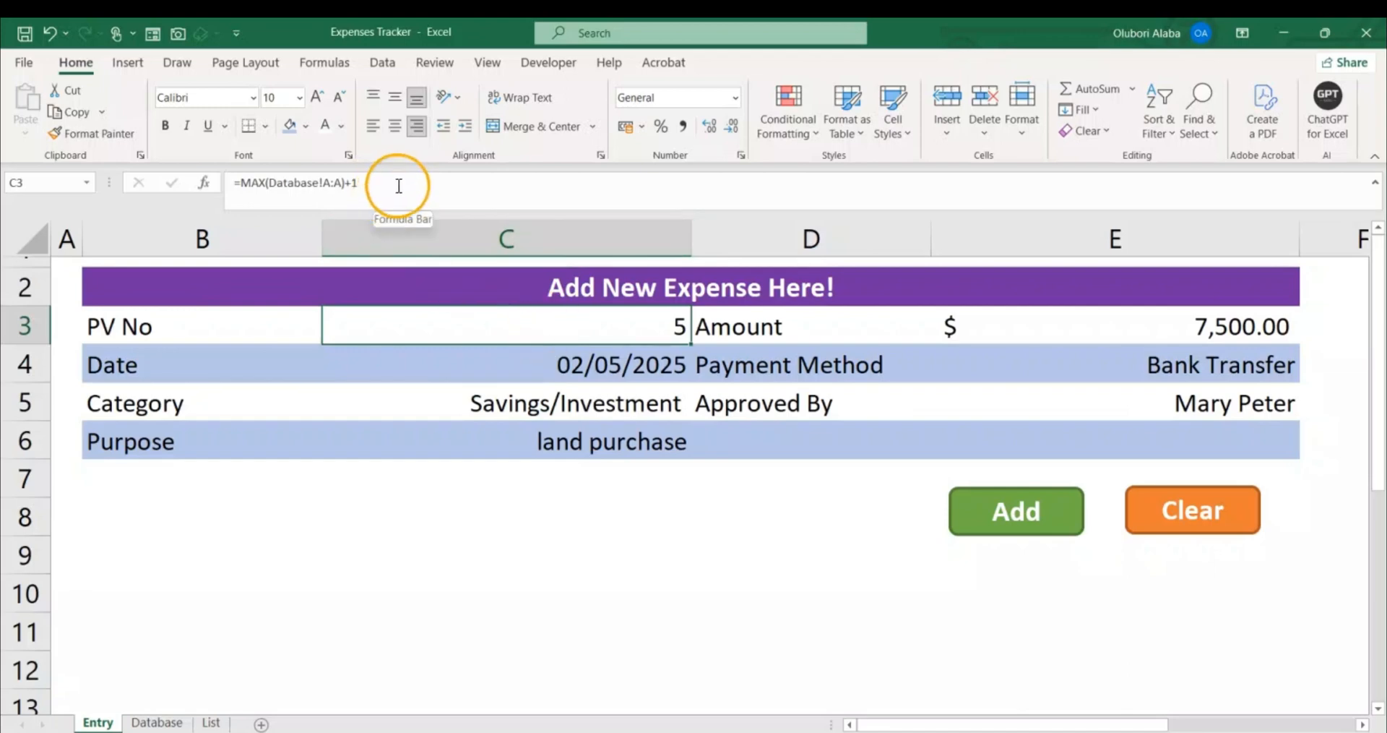
{"action": "left_click", "coordinate": [583, 368]}
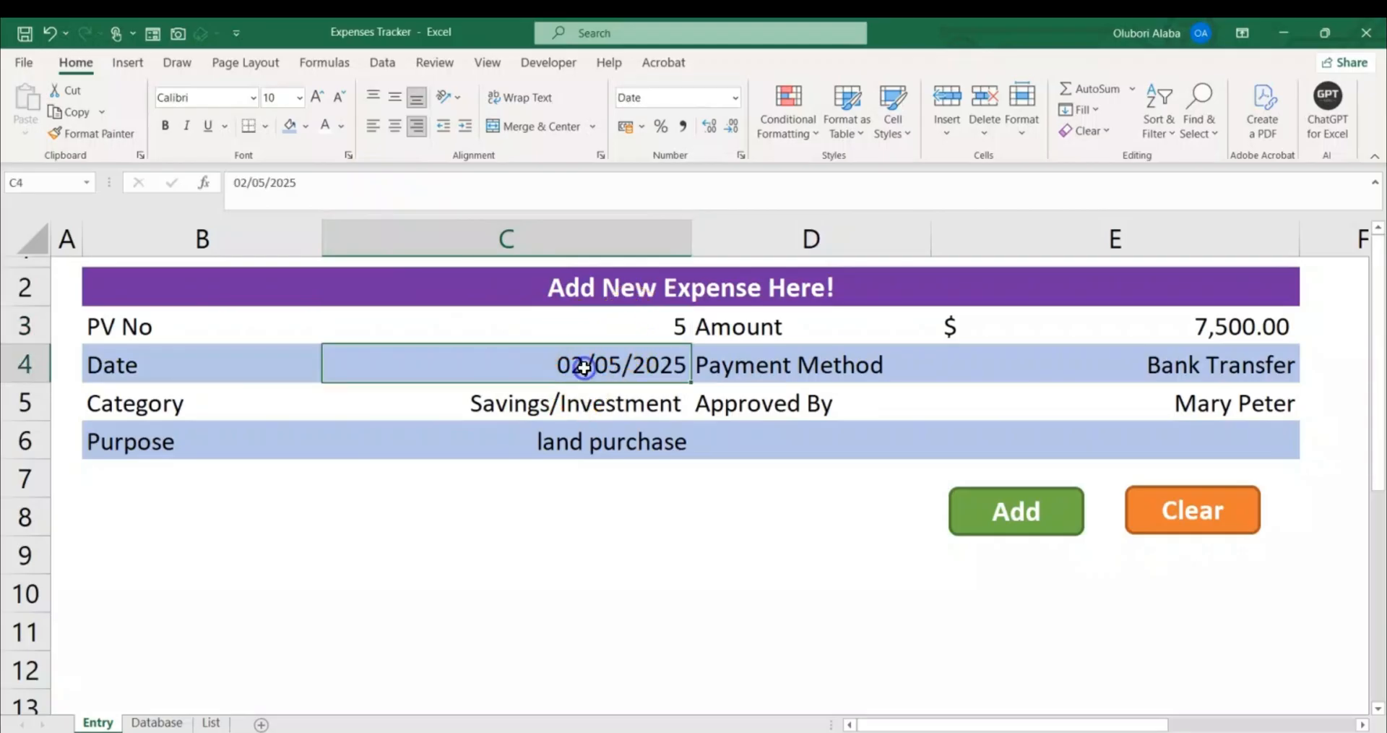
{"action": "left_click", "coordinate": [574, 404]}
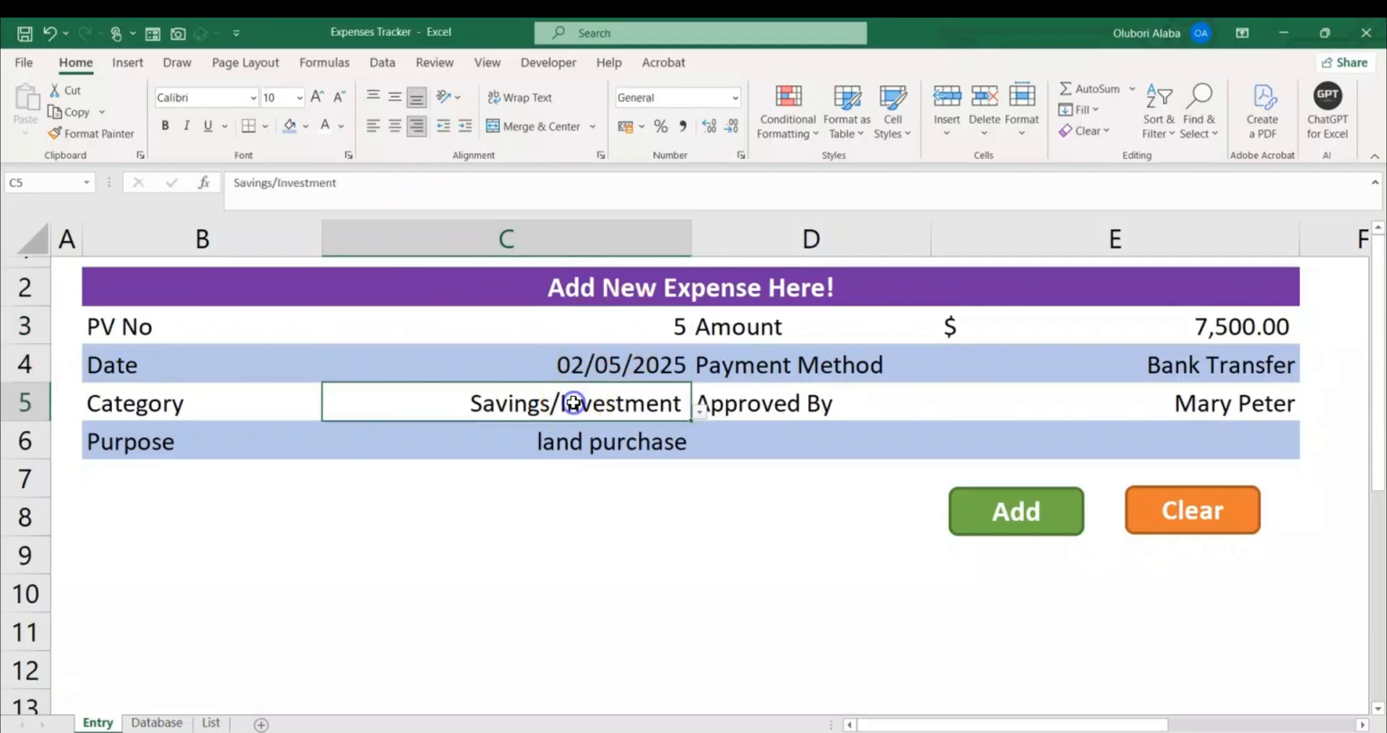
{"action": "left_click", "coordinate": [701, 412]}
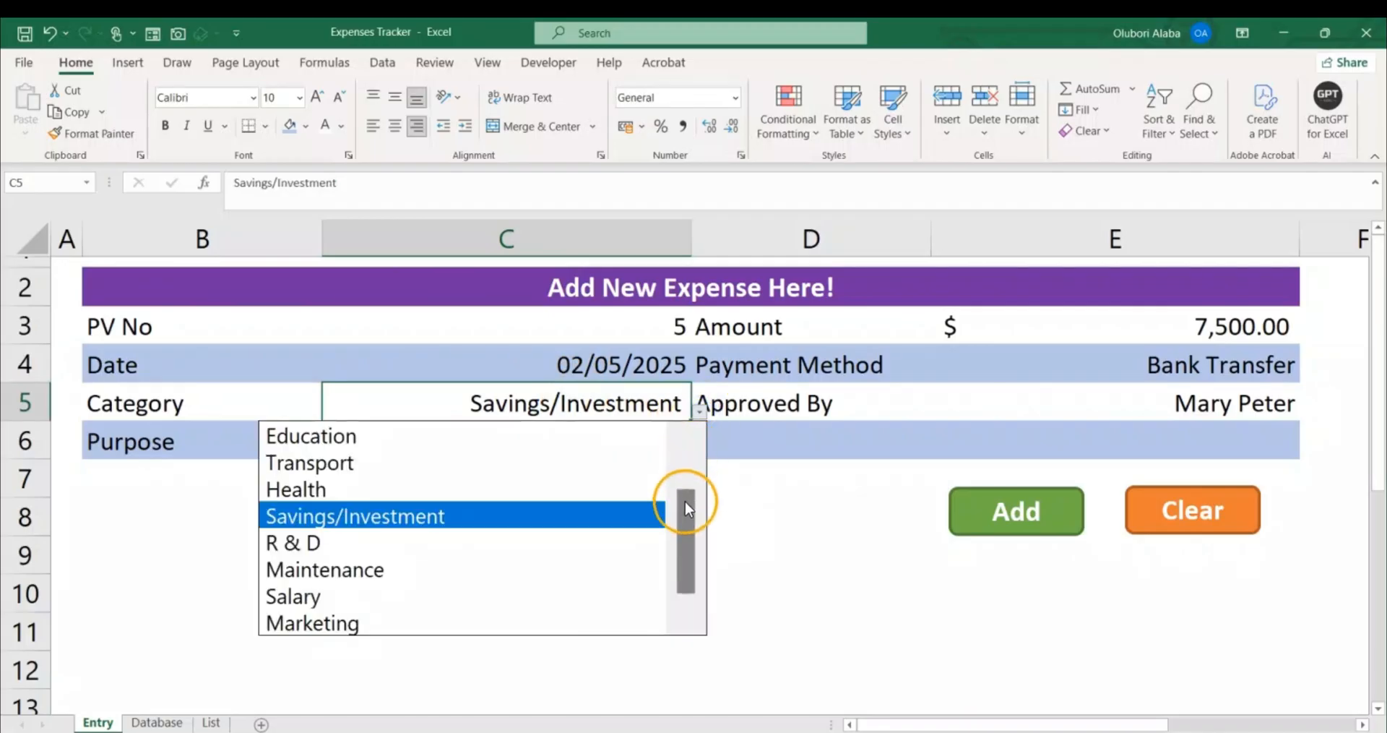
{"action": "left_click_drag", "start_coordinate": [684, 507], "coordinate": [685, 427]}
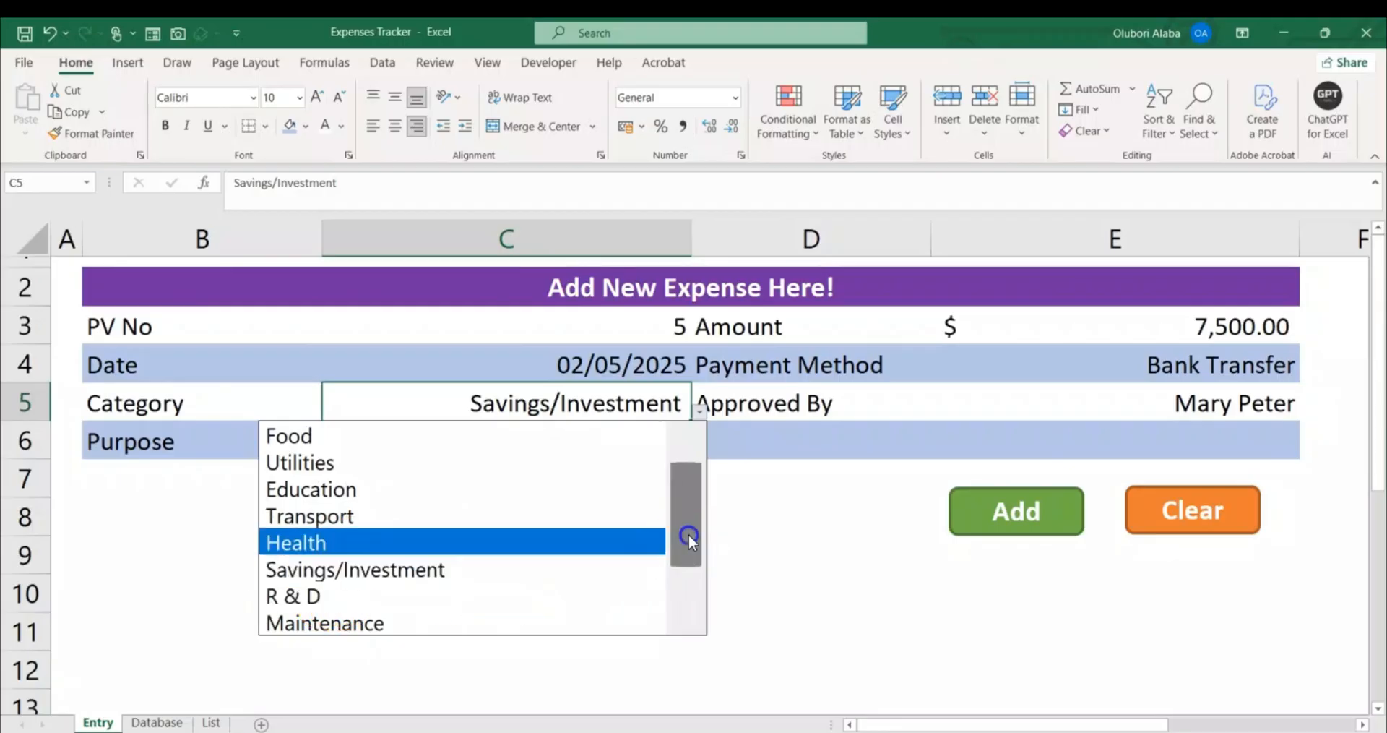
{"action": "left_click_drag", "start_coordinate": [688, 535], "coordinate": [688, 571]}
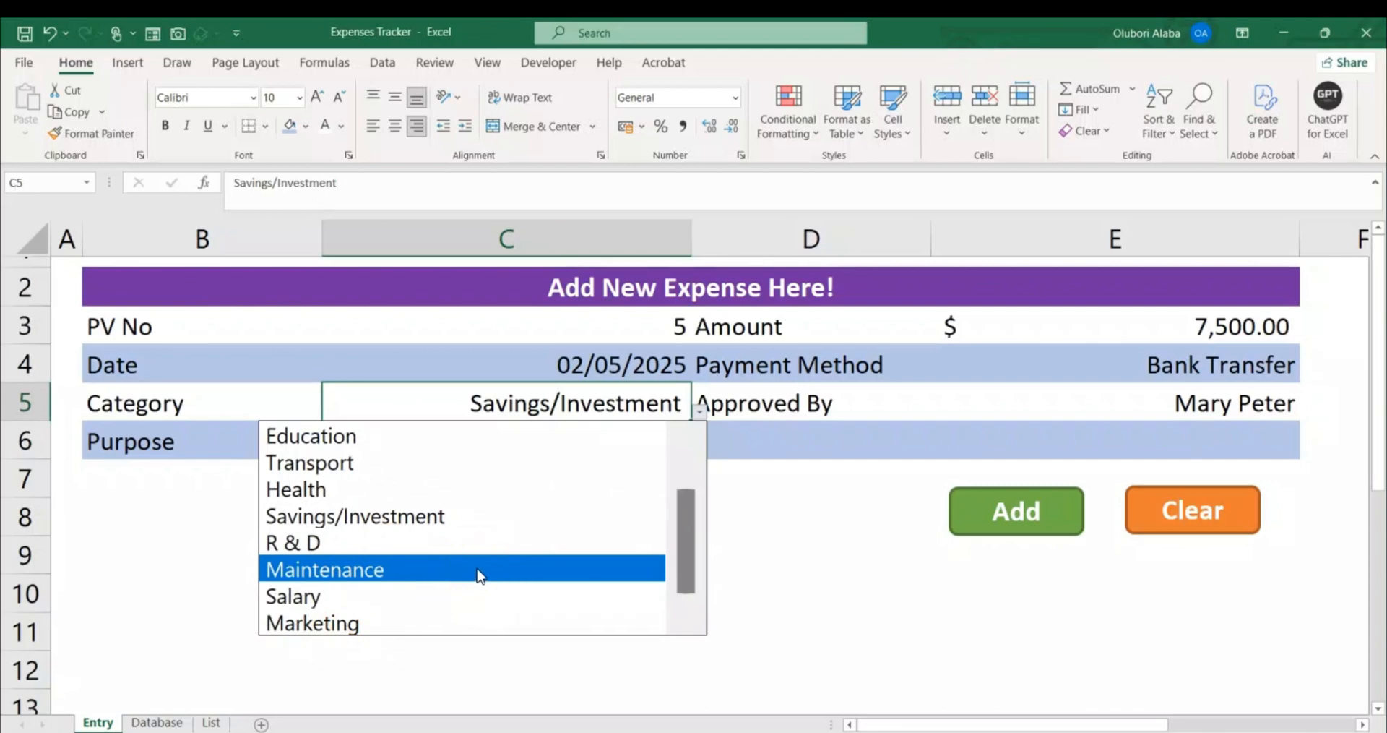
{"action": "left_click", "coordinate": [502, 576]}
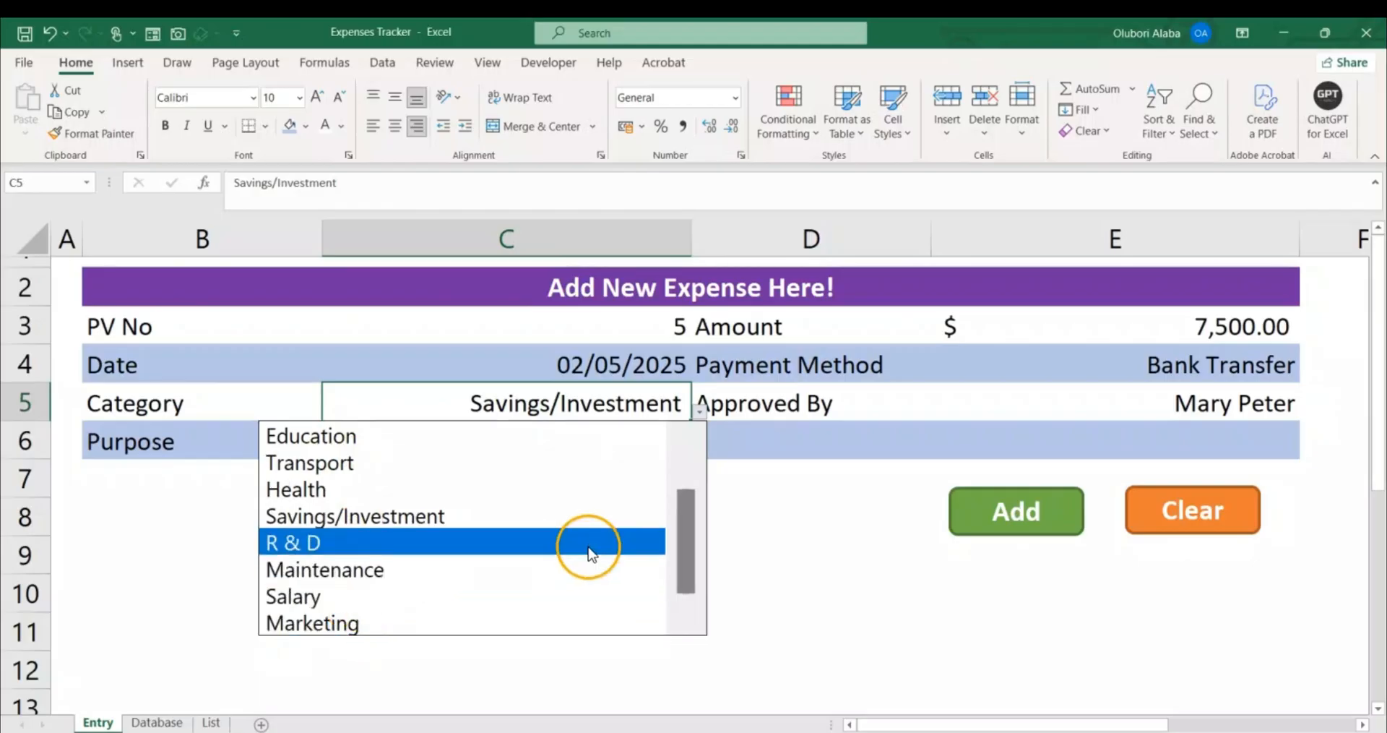
{"action": "left_click_drag", "start_coordinate": [678, 536], "coordinate": [687, 445]}
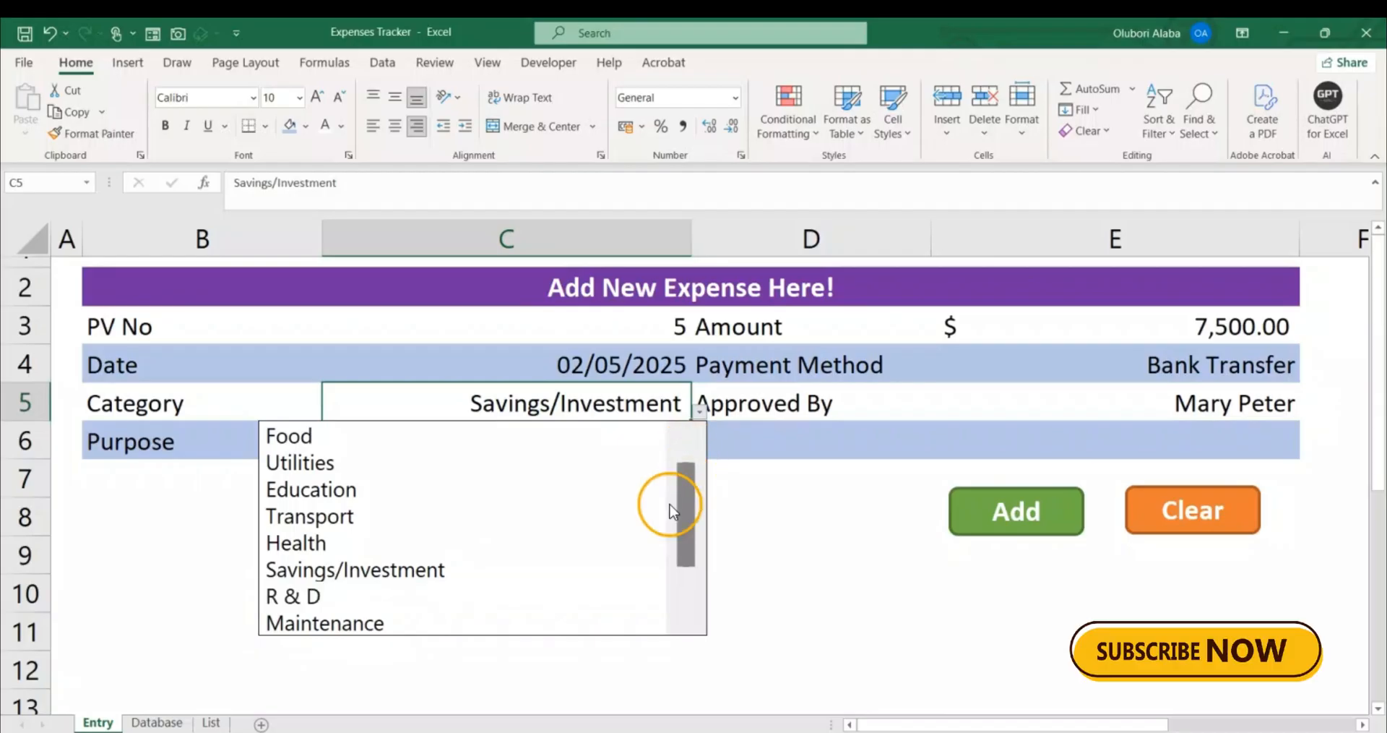
{"action": "left_click", "coordinate": [466, 570]}
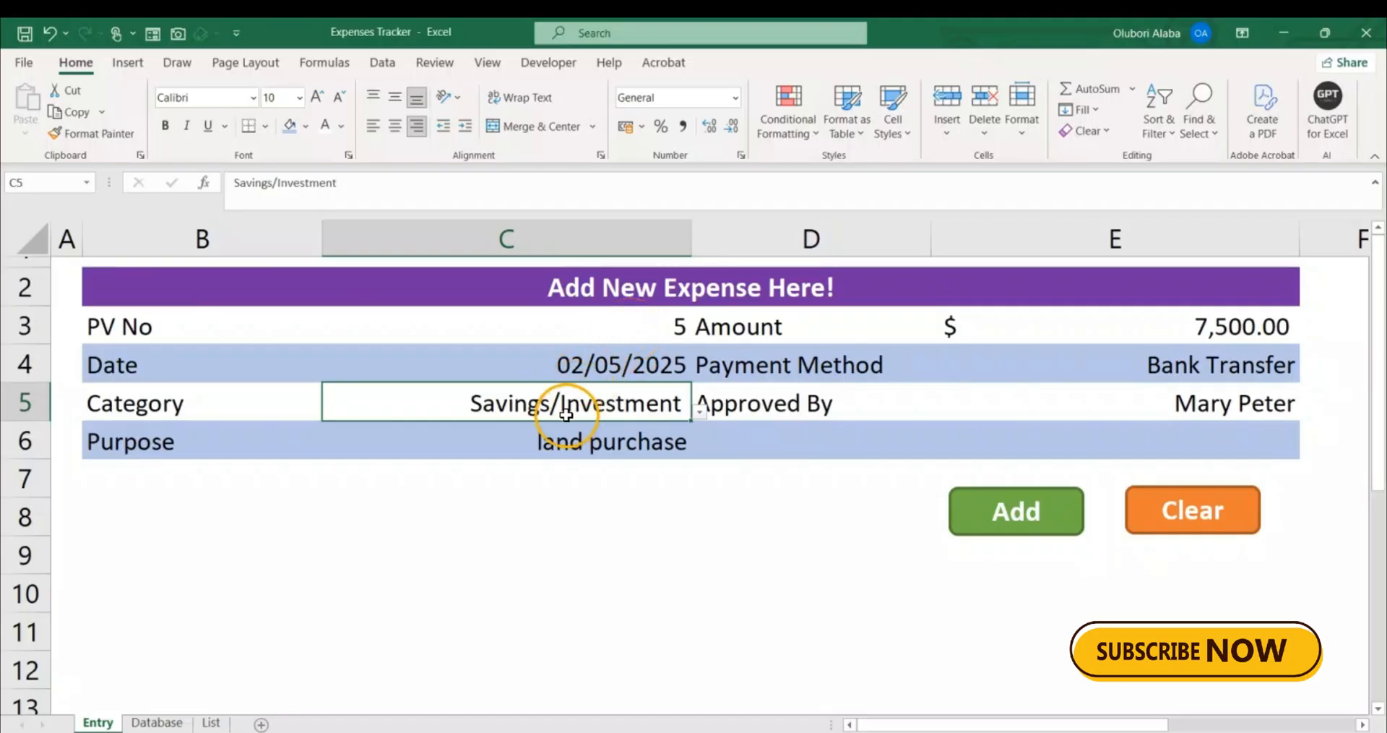
Inspect the purpose and amount cells, and choose Bank Transfer as the payment method.
{"action": "left_click", "coordinate": [555, 445]}
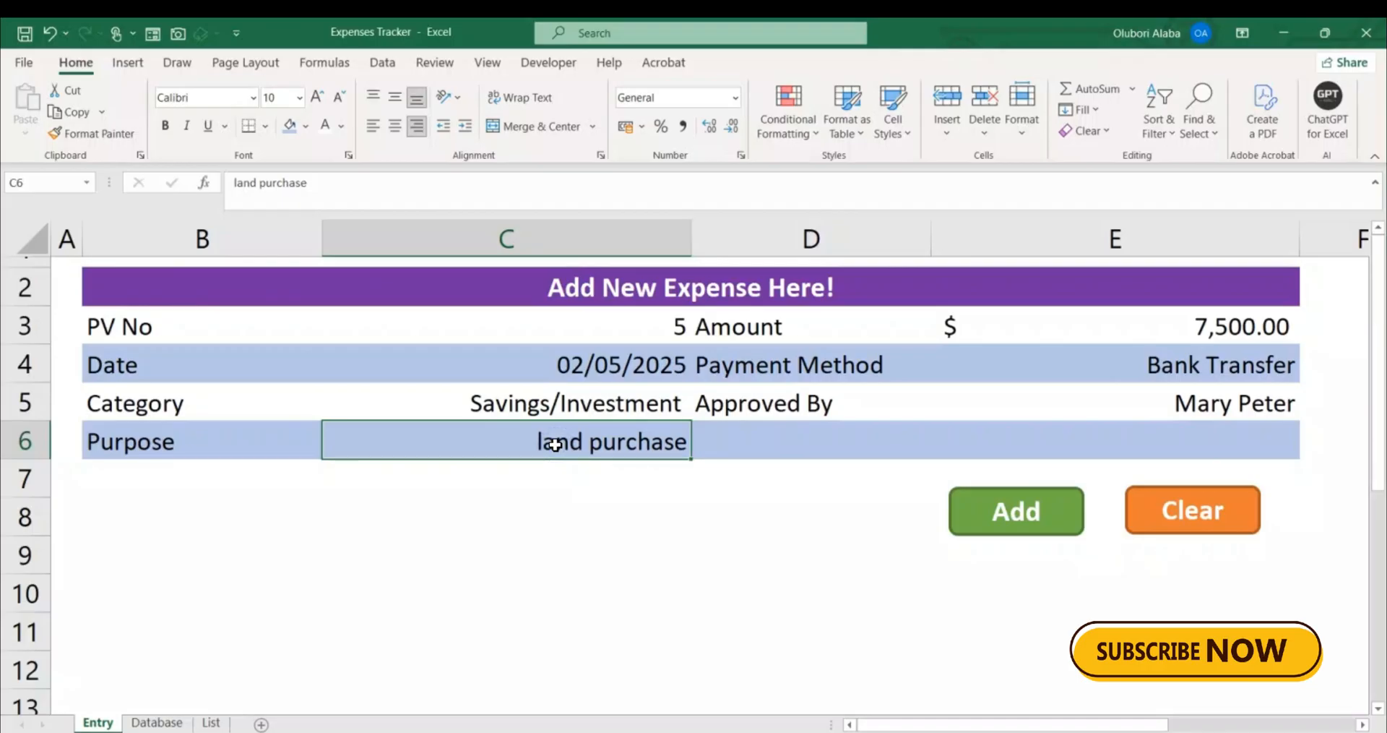
{"action": "left_click", "coordinate": [1062, 318]}
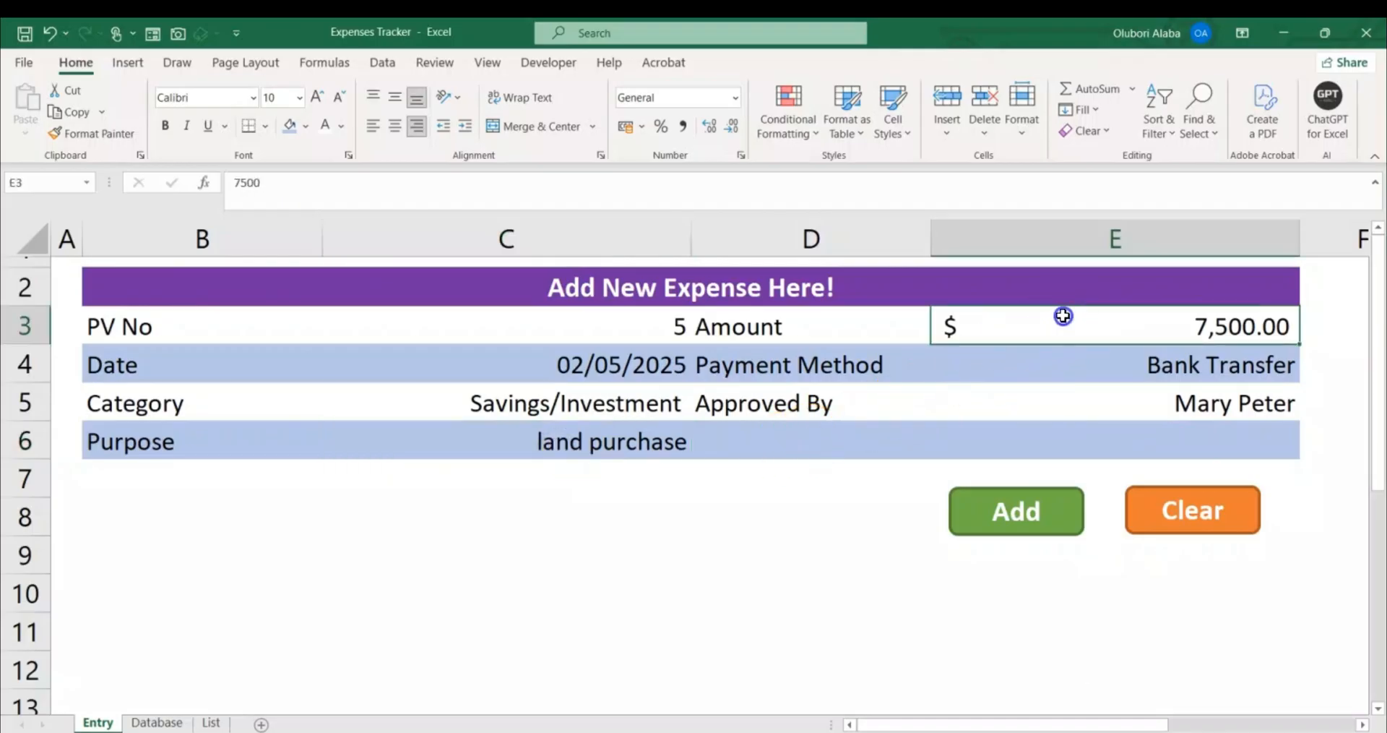
{"action": "left_click", "coordinate": [1112, 367]}
{"action": "left_click", "coordinate": [1310, 370]}
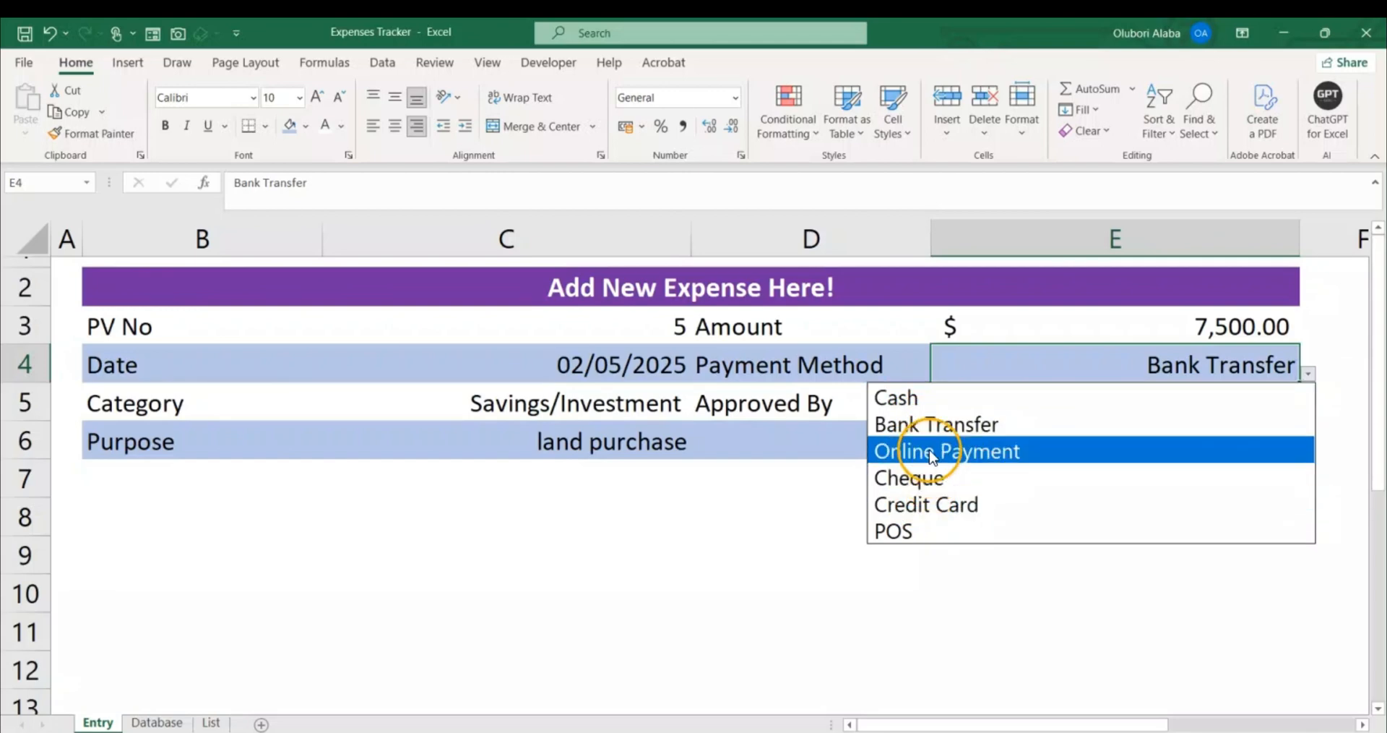
{"action": "left_click", "coordinate": [933, 426]}
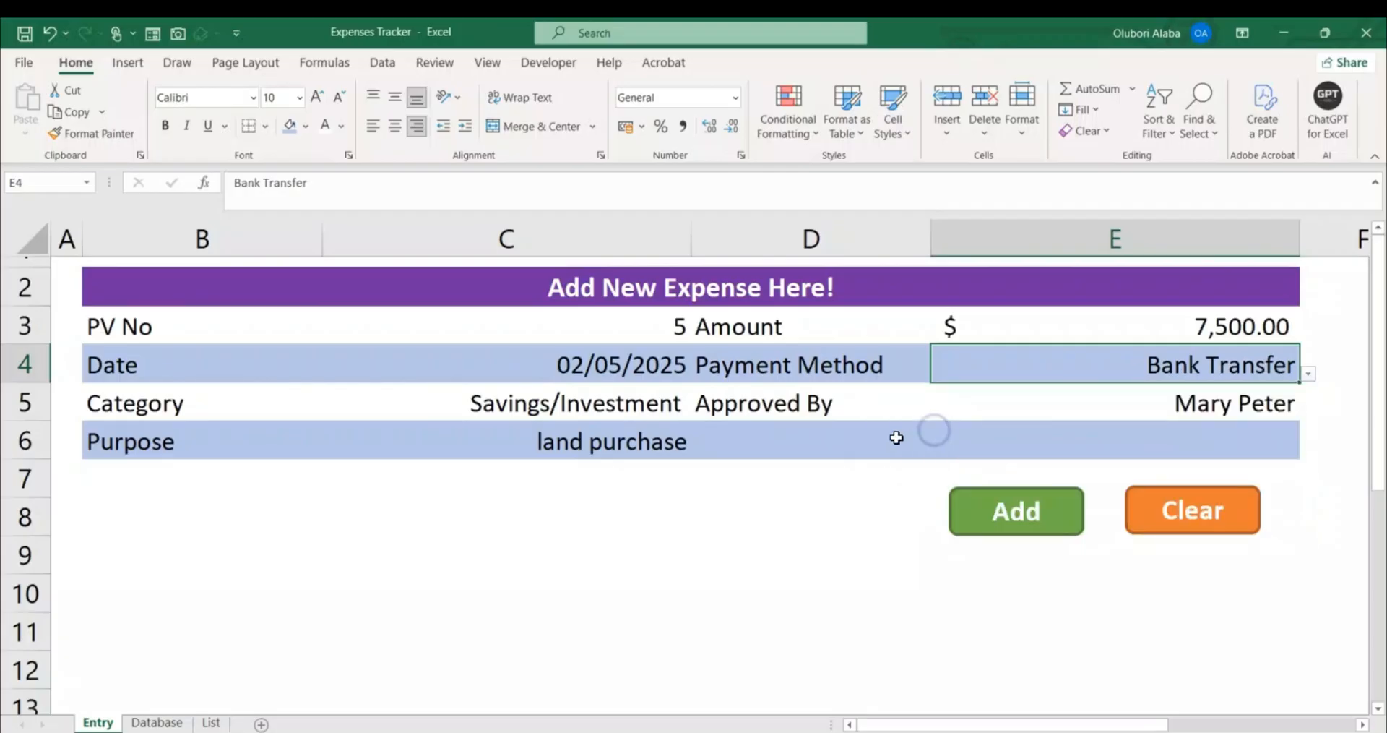
Choose the first listed approver for Approved By and add the expense to the database.
{"action": "left_click", "coordinate": [1015, 400]}
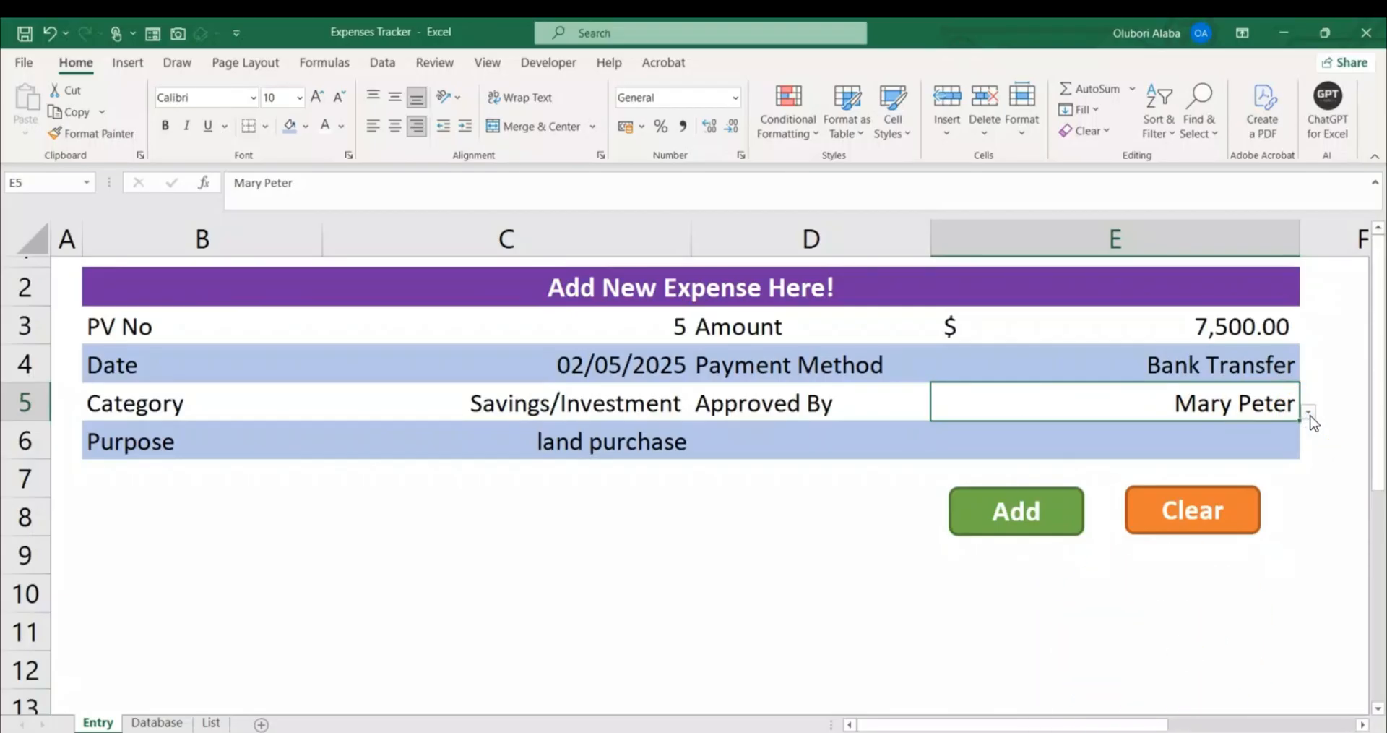
{"action": "left_click", "coordinate": [1308, 411]}
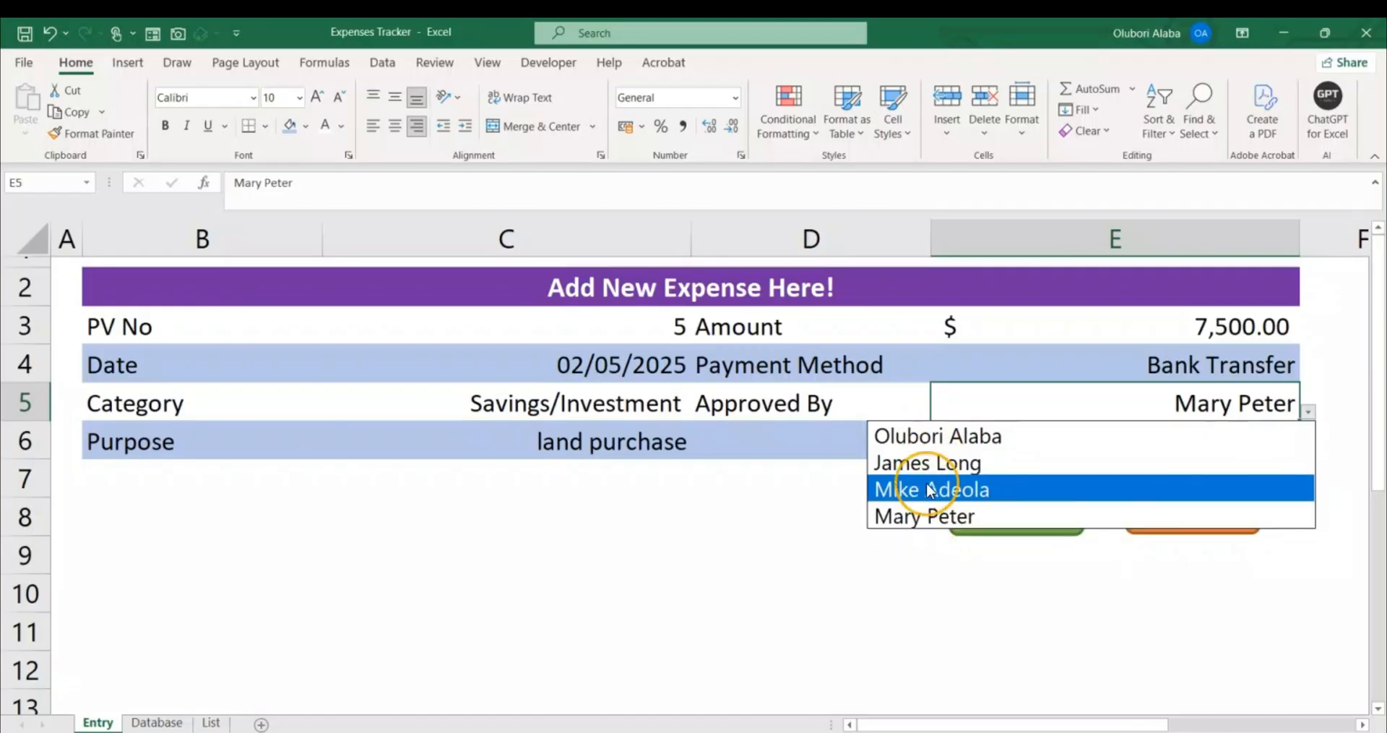
{"action": "left_click", "coordinate": [933, 435]}
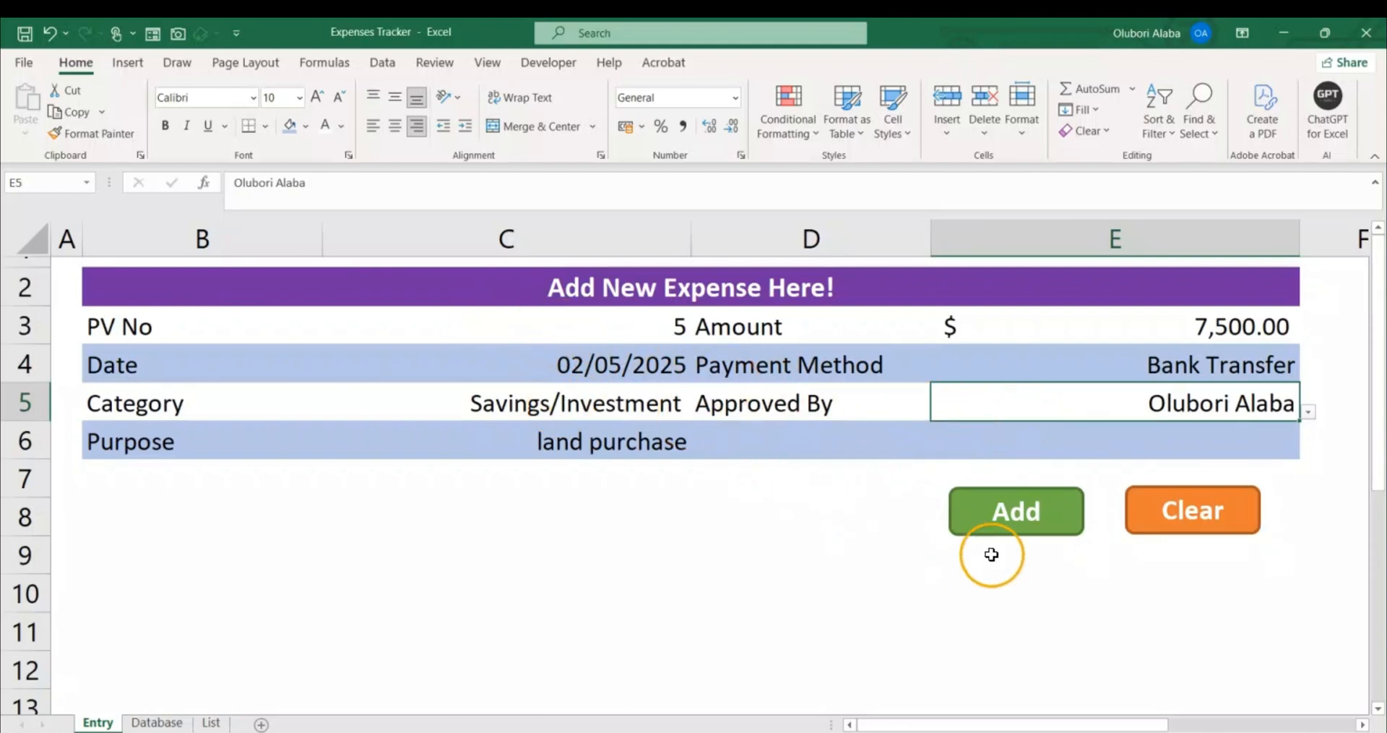
{"action": "left_click", "coordinate": [1017, 523]}
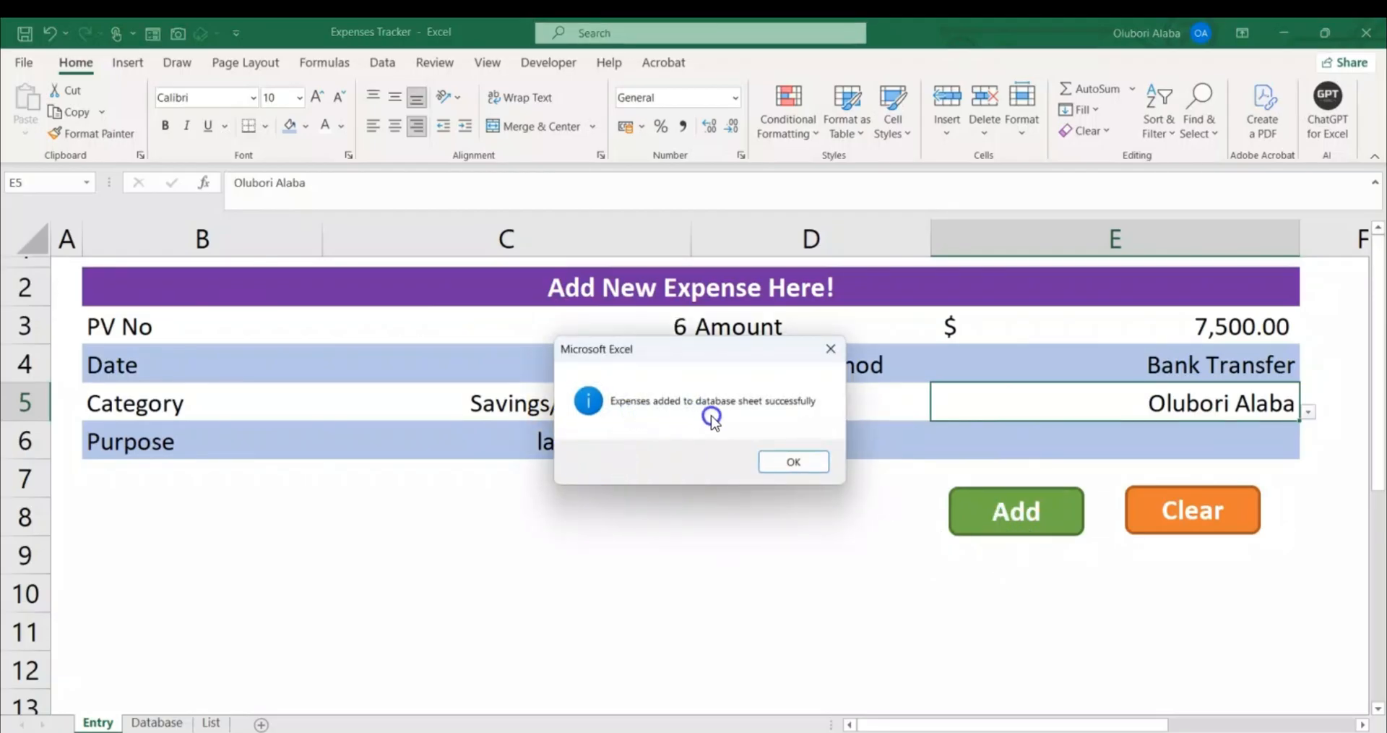
{"action": "left_click", "coordinate": [776, 460]}
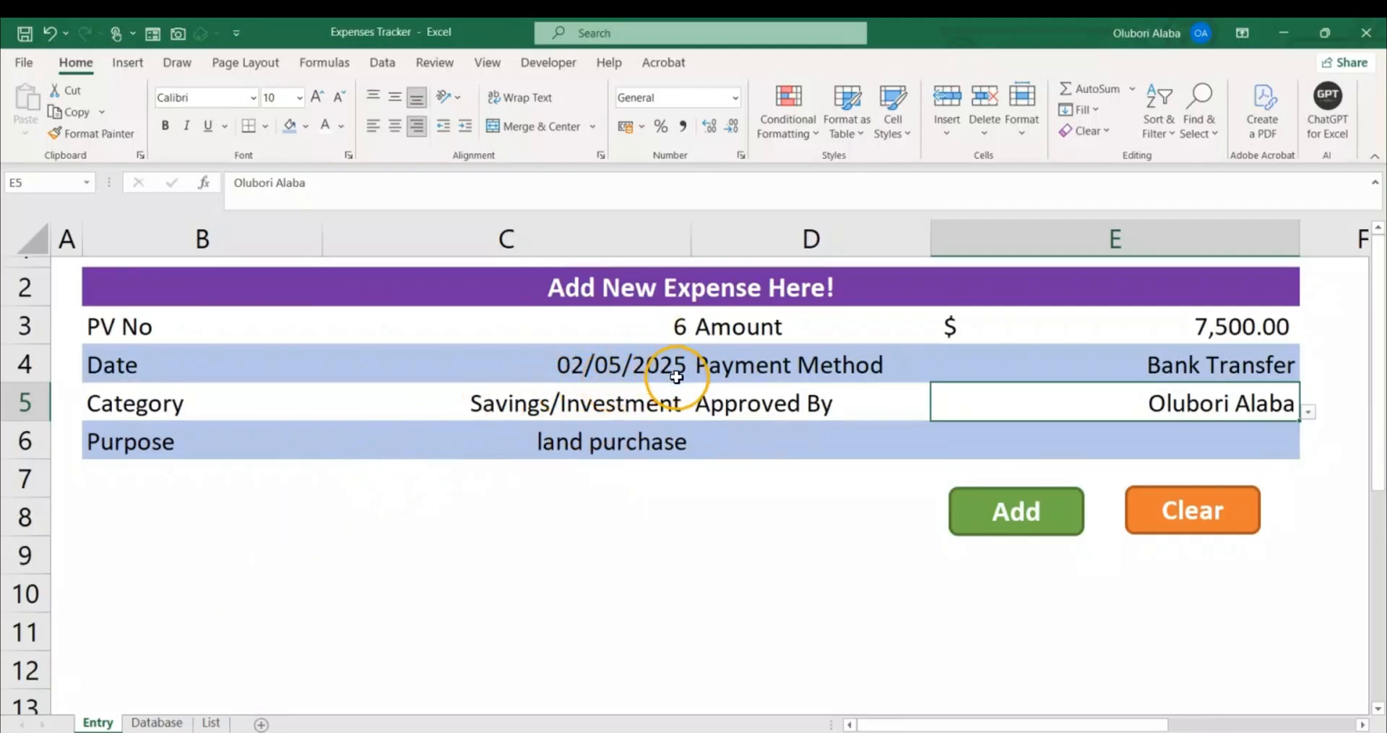
Autofit all column widths on the Database sheet so the added expense record can be read in full.
{"action": "left_click", "coordinate": [156, 722]}
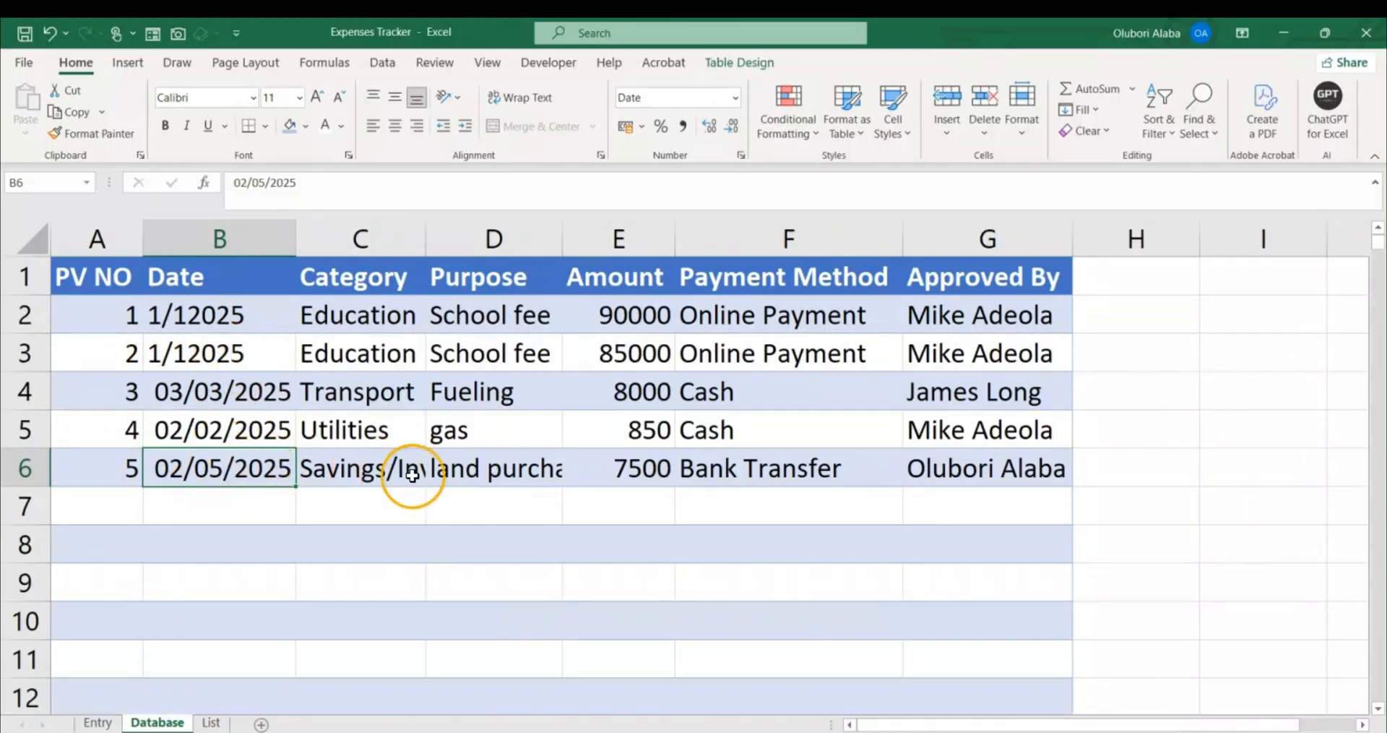
{"action": "left_click", "coordinate": [31, 242]}
{"action": "double_click", "coordinate": [156, 242]}
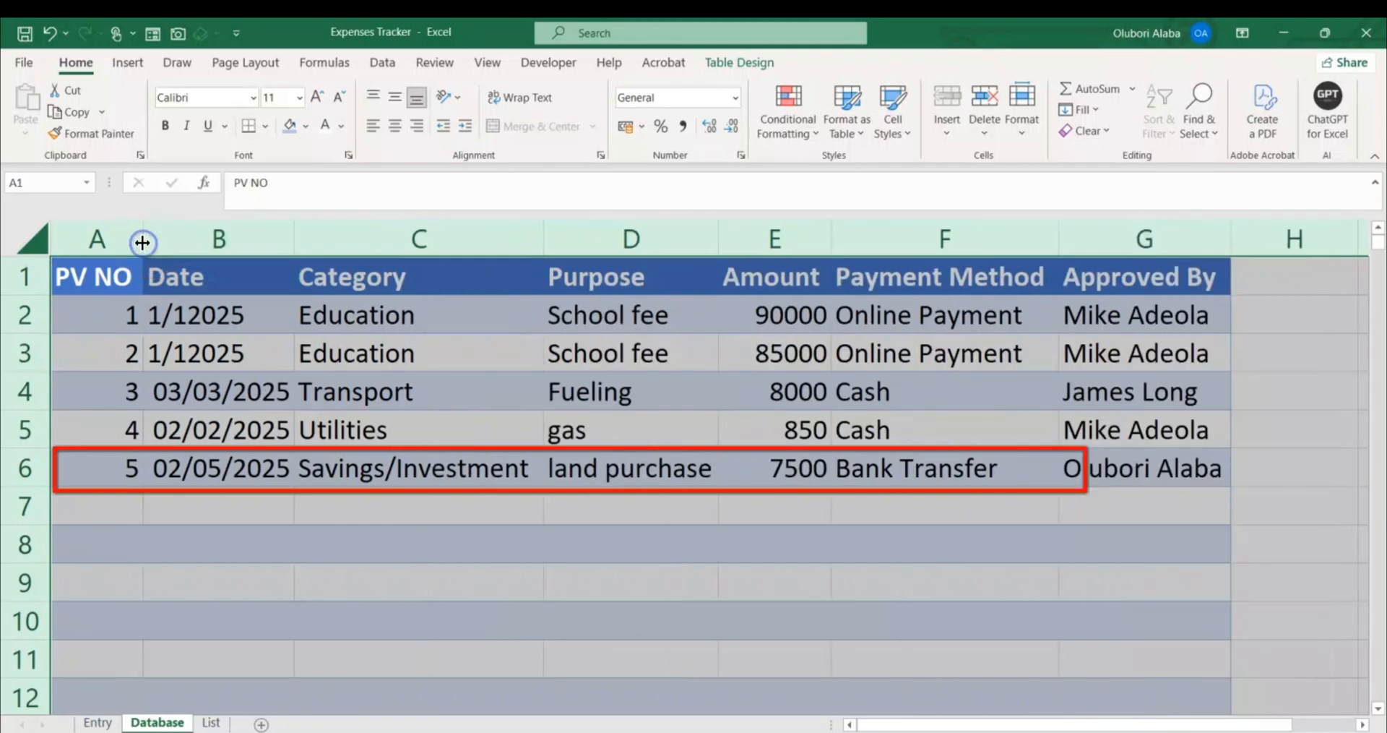
{"action": "left_click", "coordinate": [660, 469]}
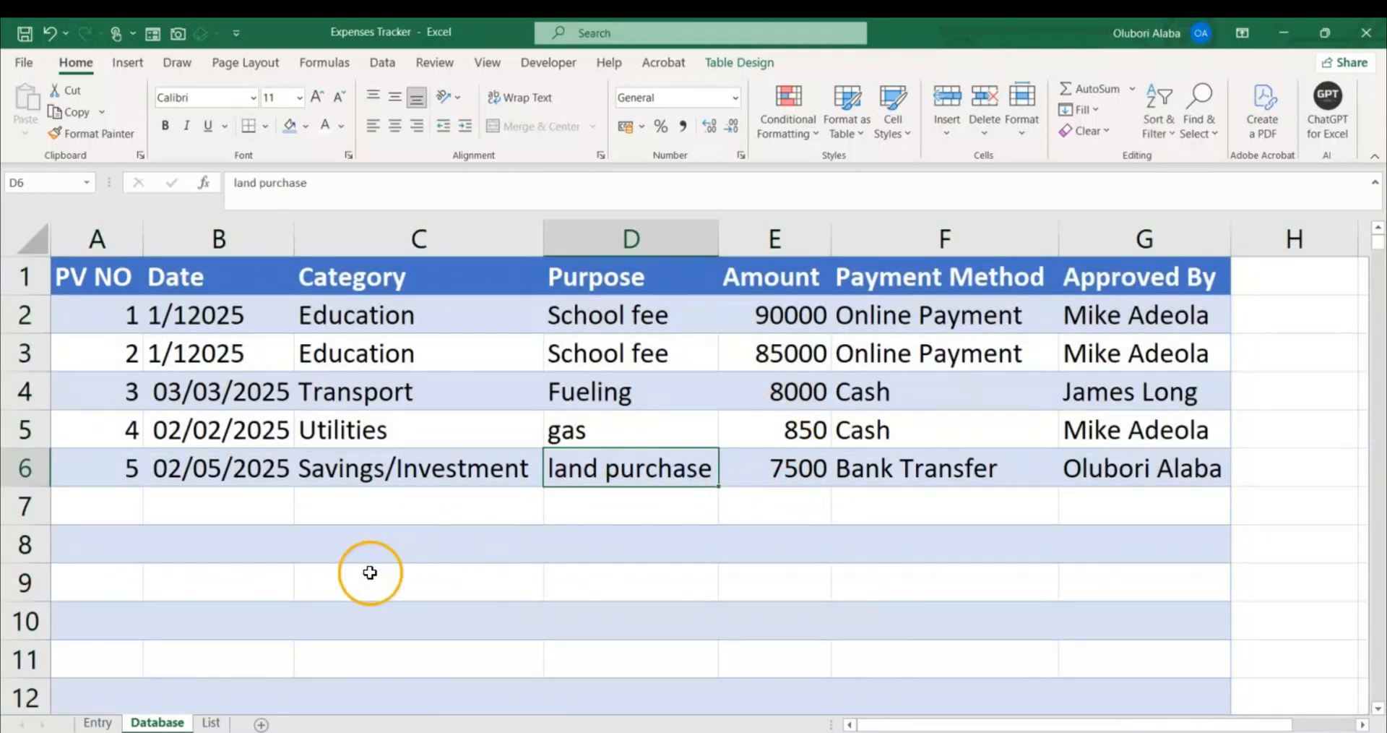
Clear the expense entry form on the Entry sheet and select its empty date cell.
{"action": "left_click", "coordinate": [98, 722]}
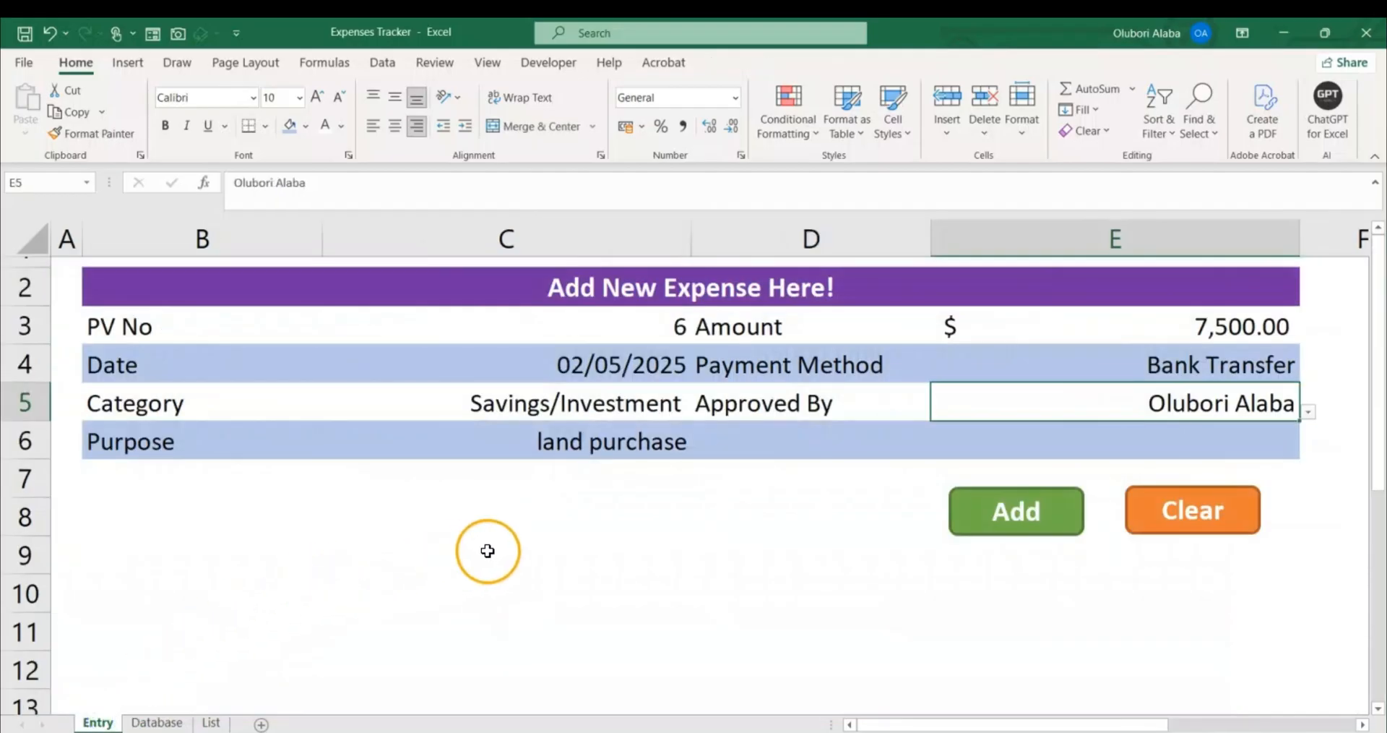
{"action": "left_click", "coordinate": [1153, 522]}
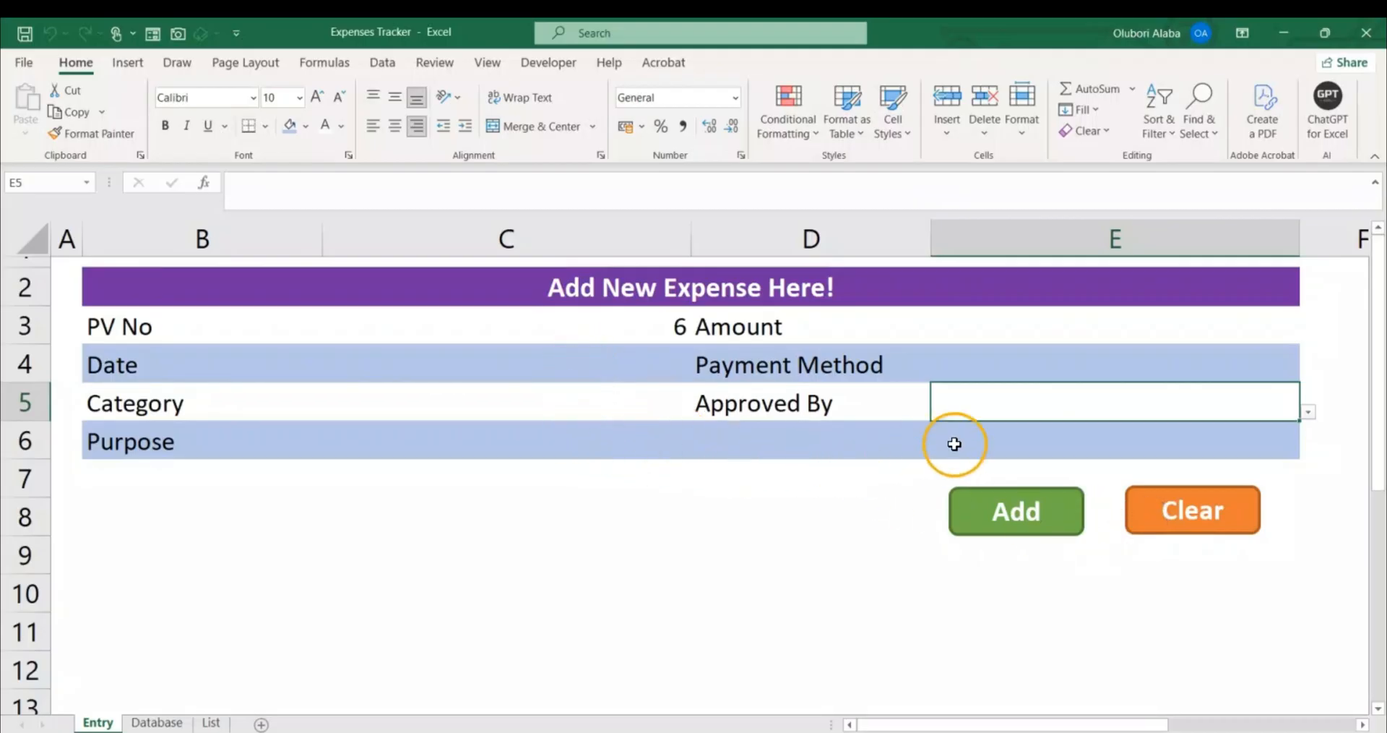
{"action": "left_click", "coordinate": [595, 361]}
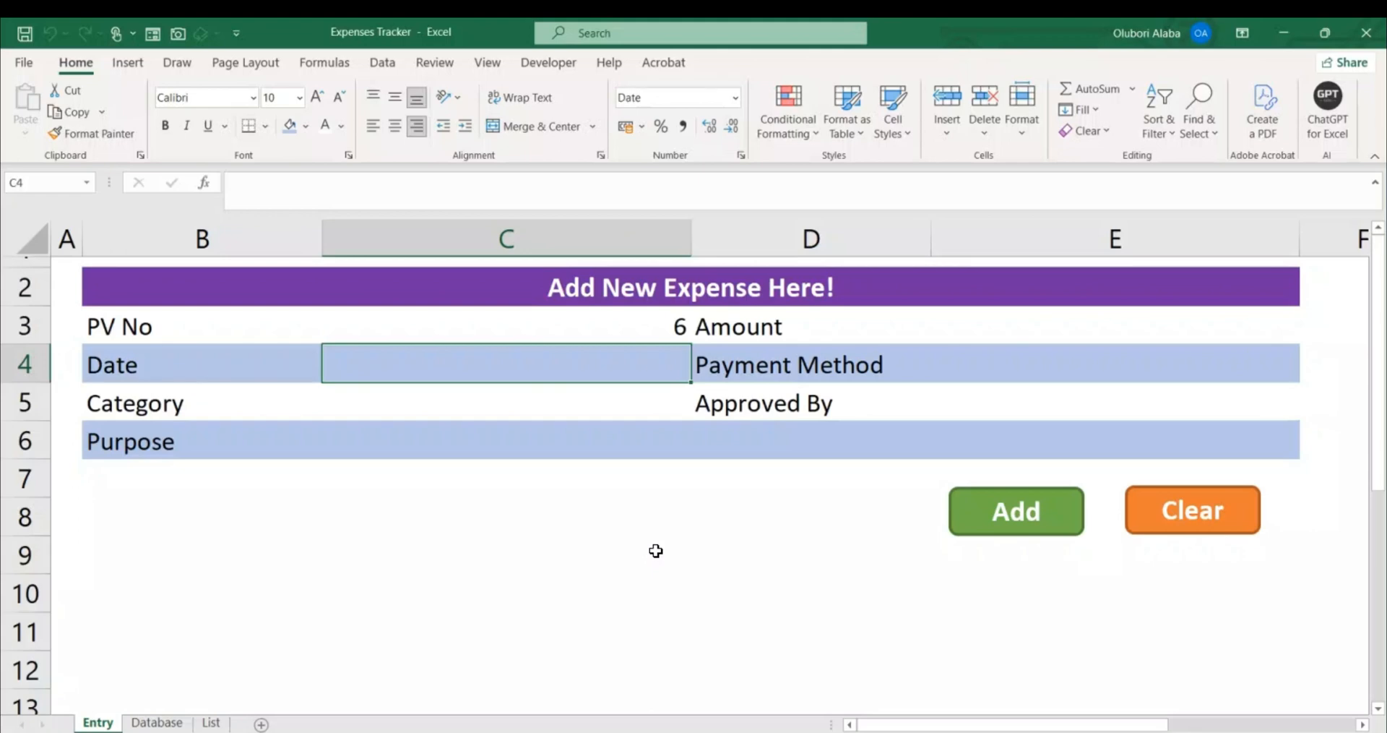
Review the Database sheet's expense records and the List sheet's category, approver and payment method lists, and return to the Entry sheet.
{"action": "left_click", "coordinate": [150, 723]}
{"action": "left_click", "coordinate": [357, 400]}
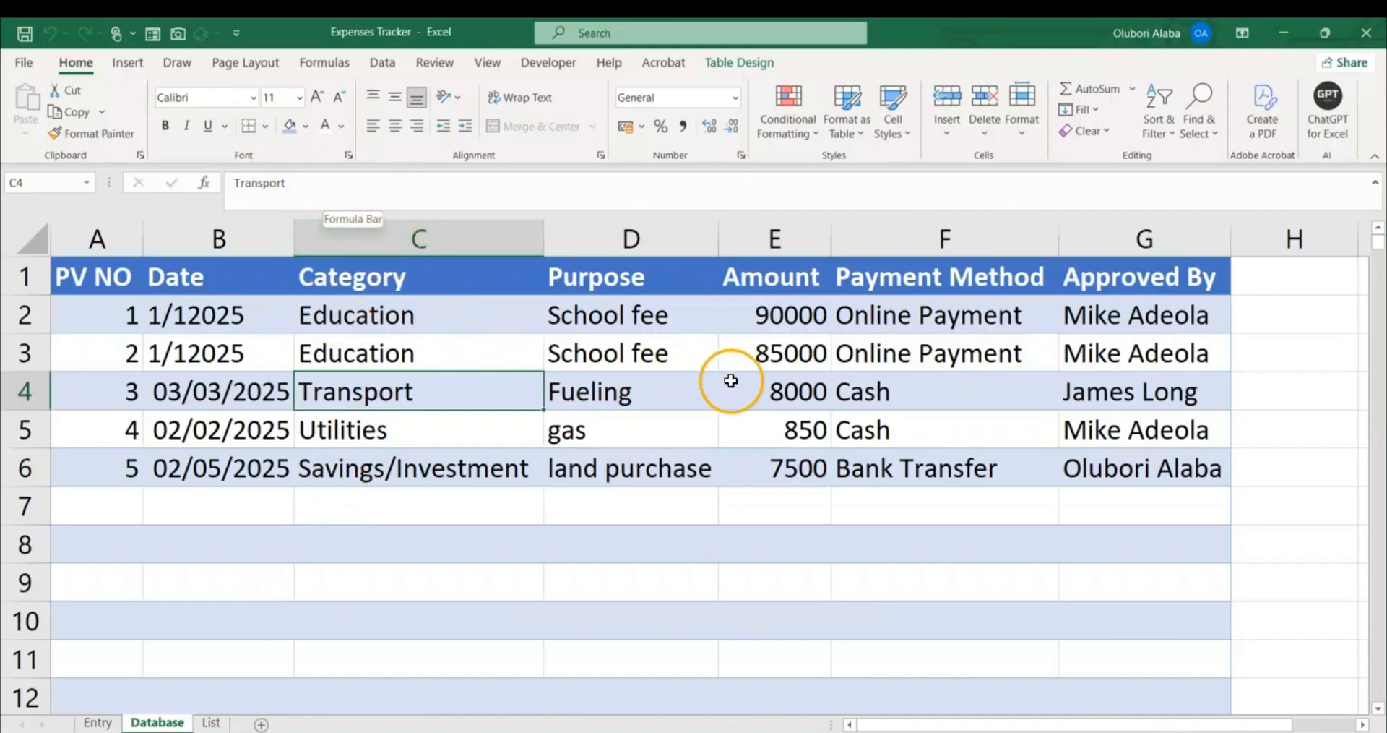
{"action": "left_click", "coordinate": [781, 397]}
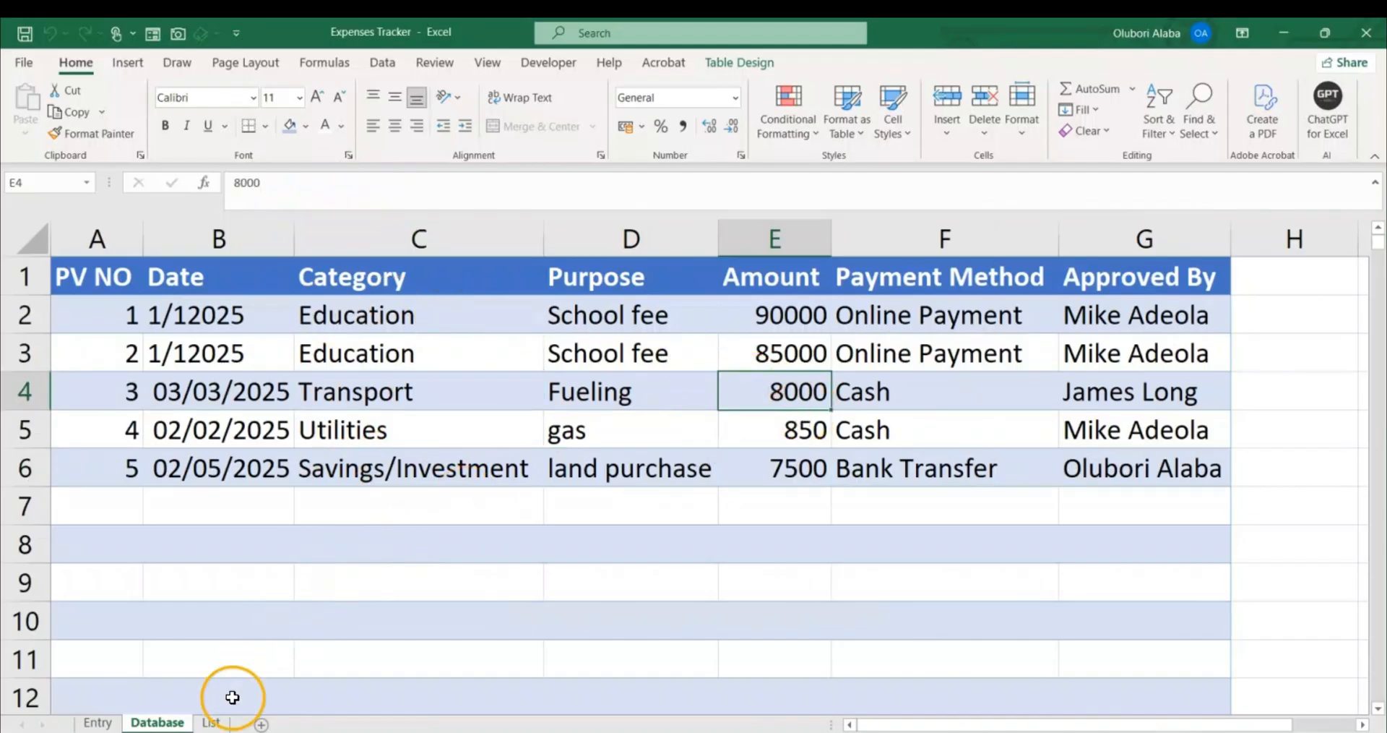
{"action": "left_click", "coordinate": [211, 723]}
{"action": "left_click", "coordinate": [263, 455]}
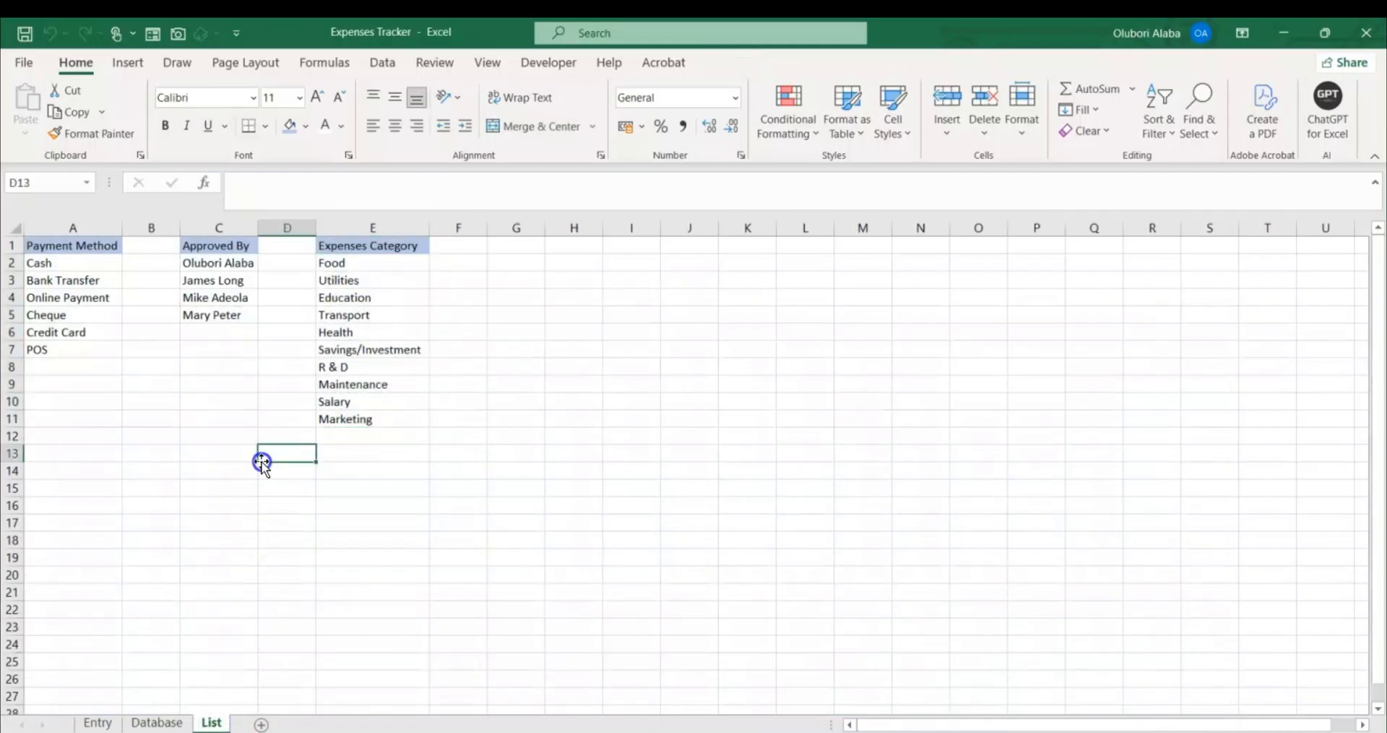
{"action": "left_click_drag", "start_coordinate": [357, 263], "coordinate": [364, 415]}
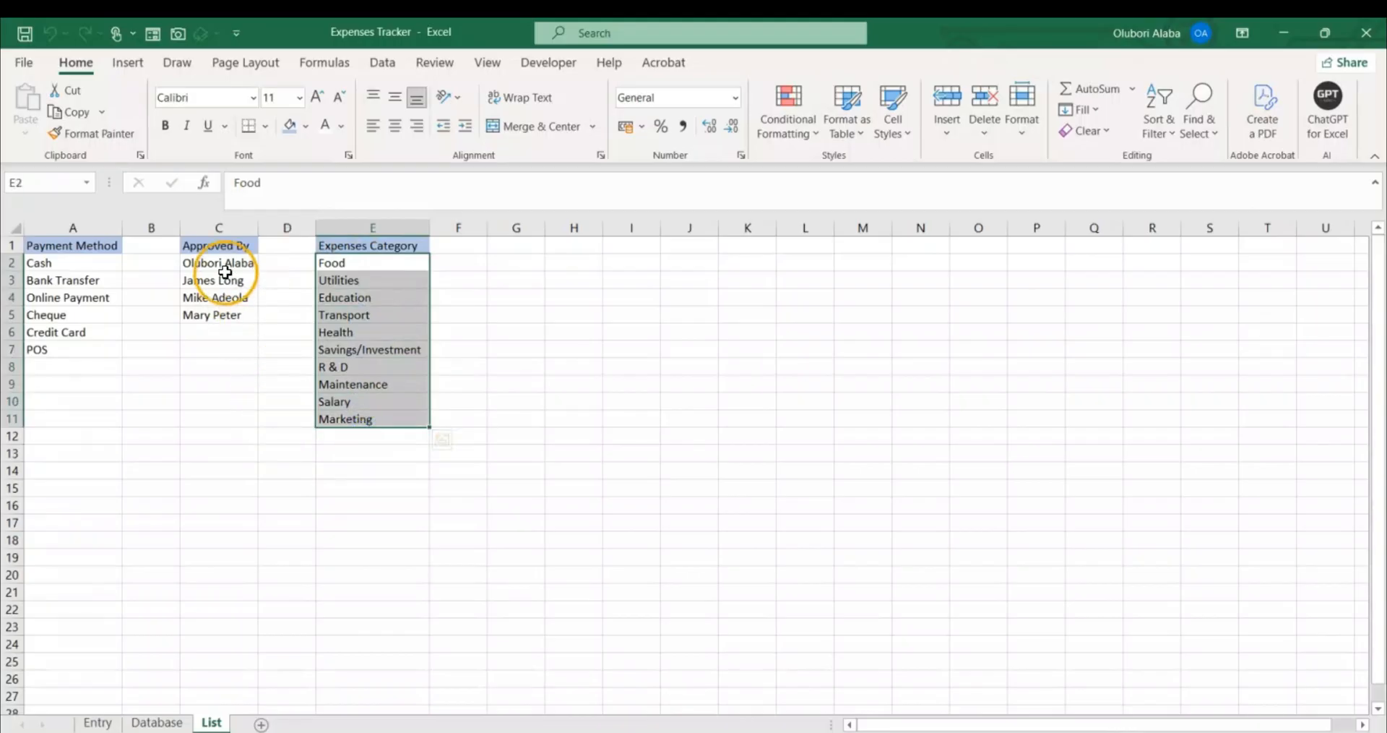
{"action": "left_click_drag", "start_coordinate": [226, 269], "coordinate": [222, 312]}
{"action": "left_click_drag", "start_coordinate": [73, 263], "coordinate": [62, 345]}
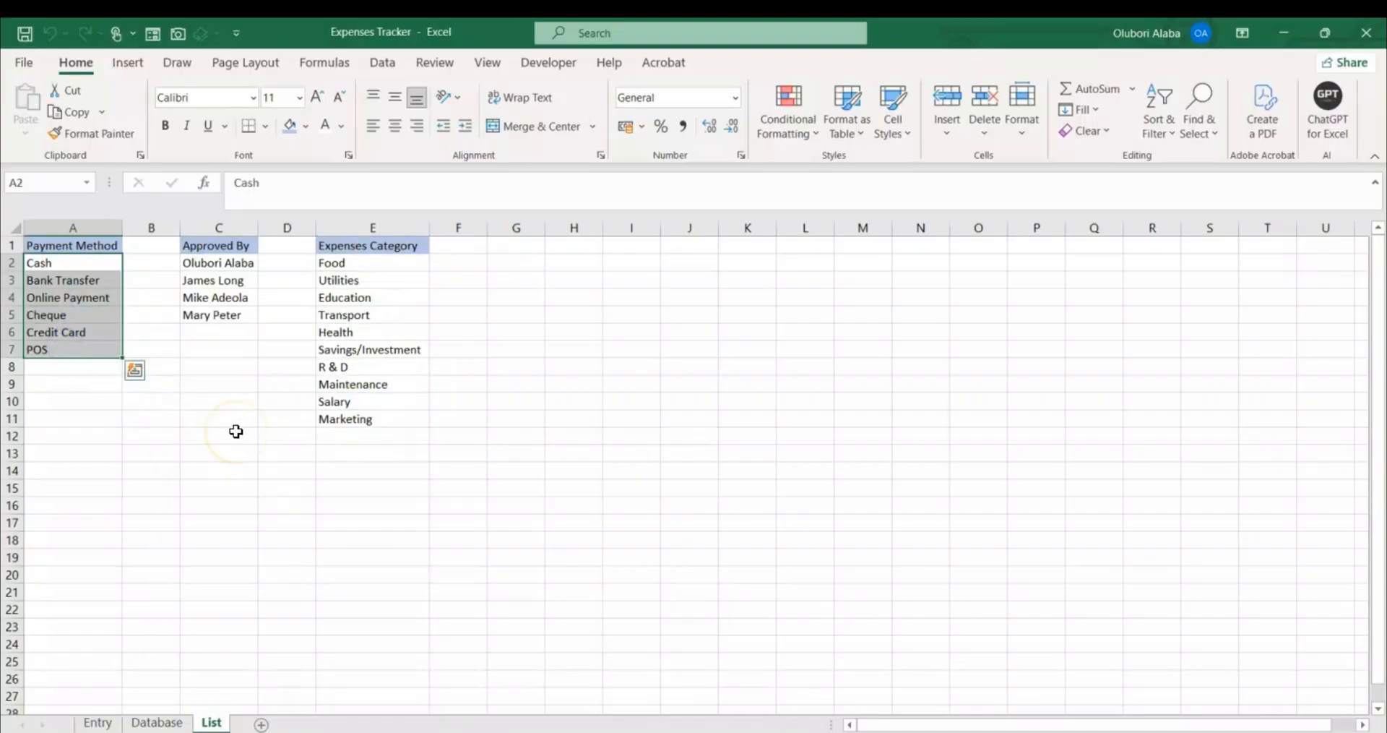
{"action": "left_click", "coordinate": [98, 723]}
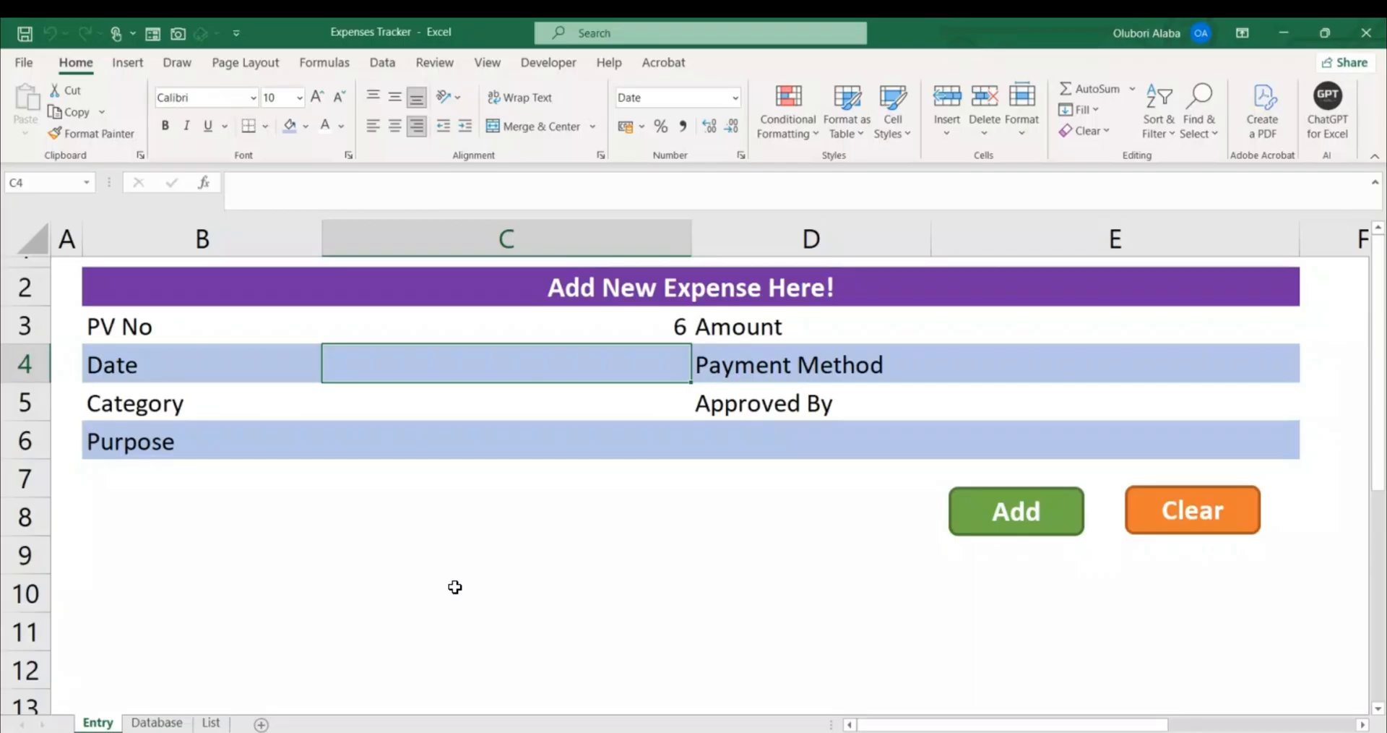
{"action": "left_click", "coordinate": [387, 586]}
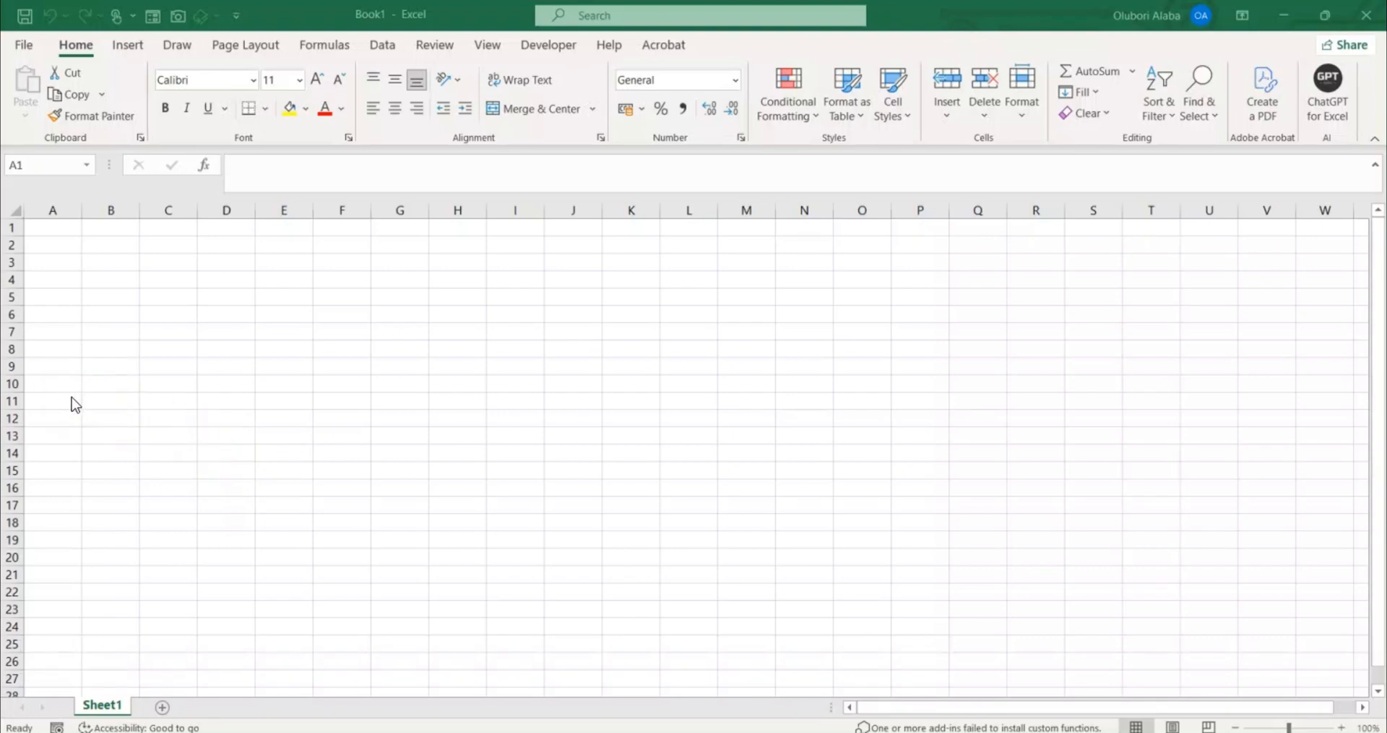
Save the new workbook to the Desktop as an Excel Macro-Enabled Workbook named Expenses Tracker.
{"action": "left_click", "coordinate": [21, 48]}
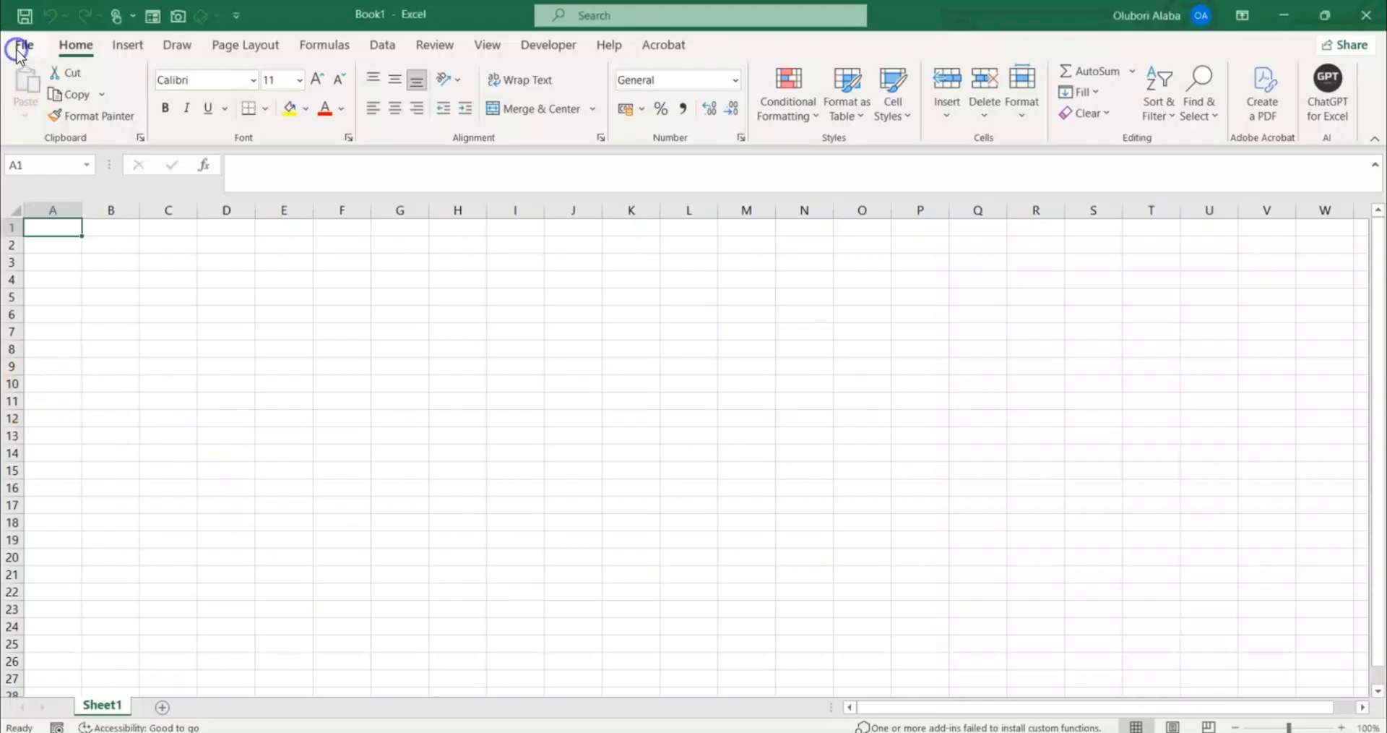
{"action": "left_click", "coordinate": [24, 48]}
{"action": "left_click", "coordinate": [49, 289]}
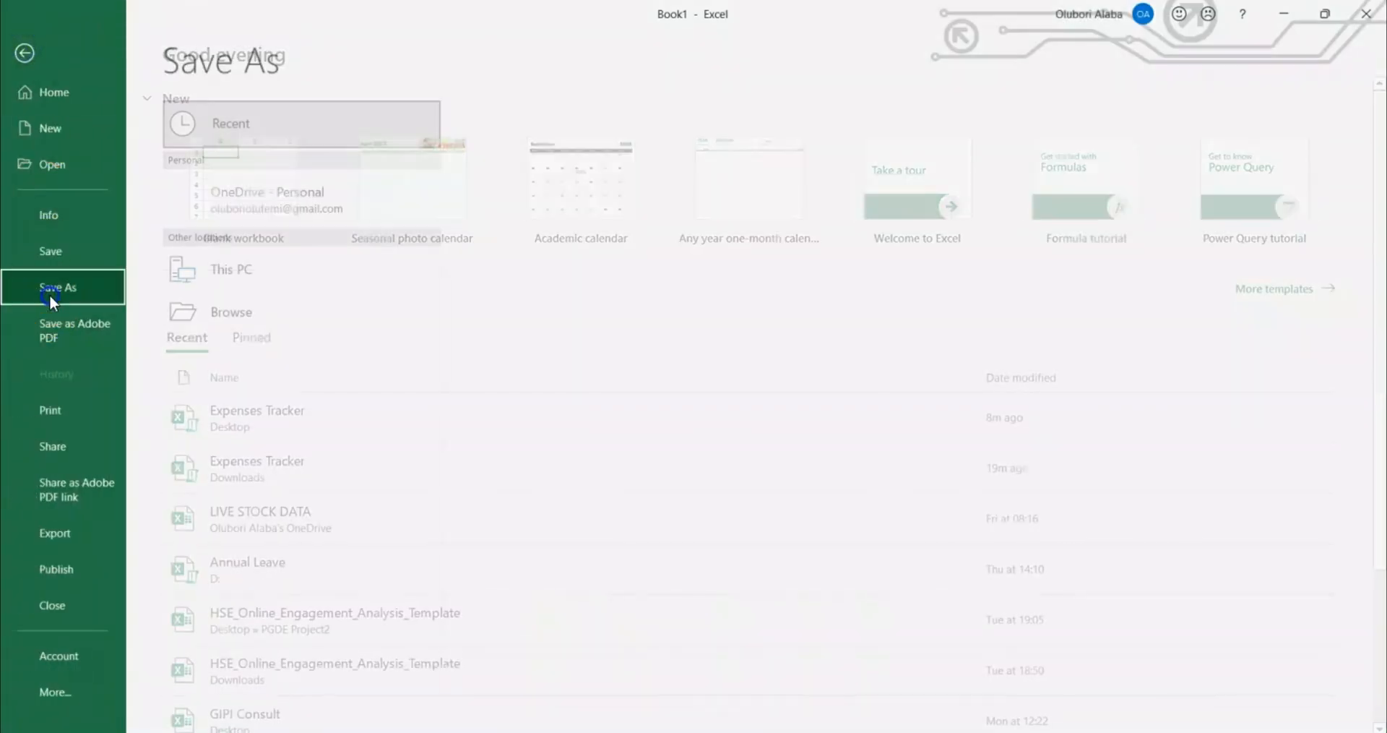
{"action": "left_click", "coordinate": [209, 352]}
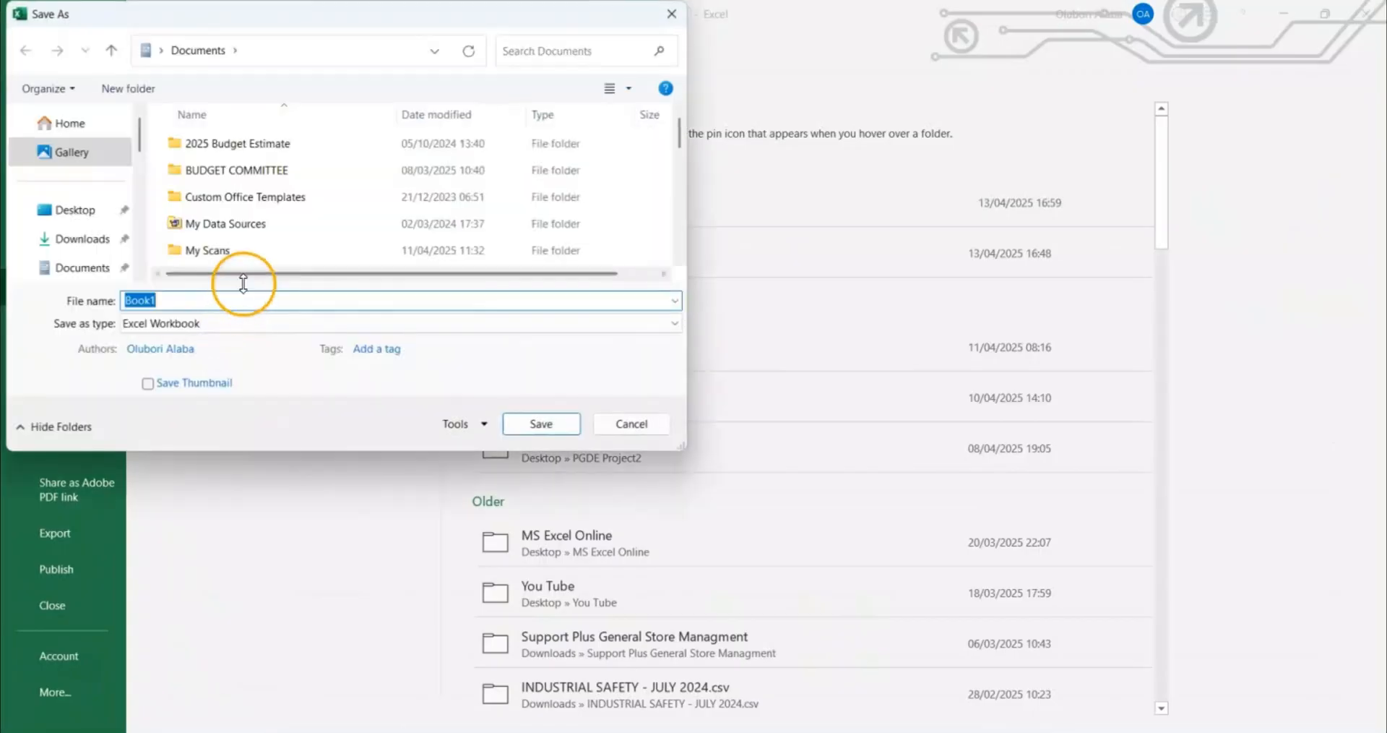
{"action": "left_click", "coordinate": [85, 210]}
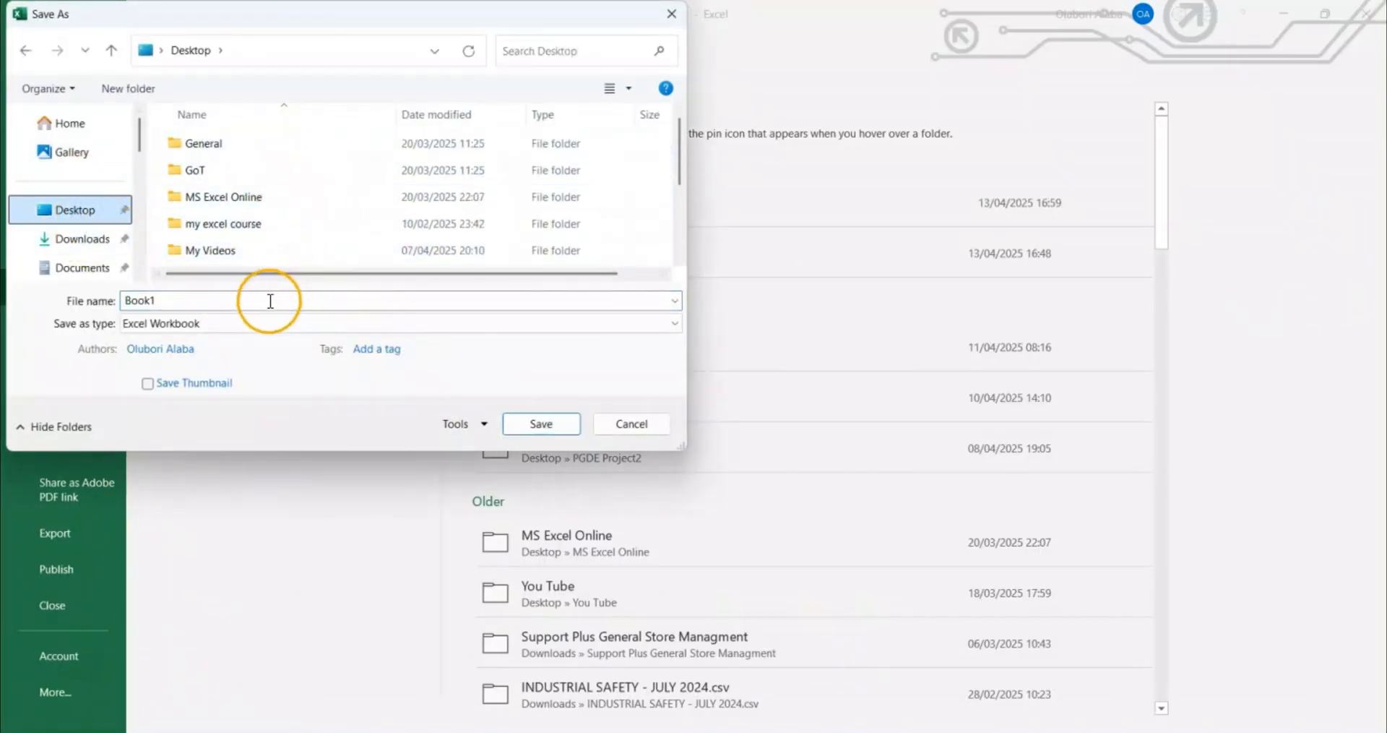
{"action": "left_click", "coordinate": [249, 323]}
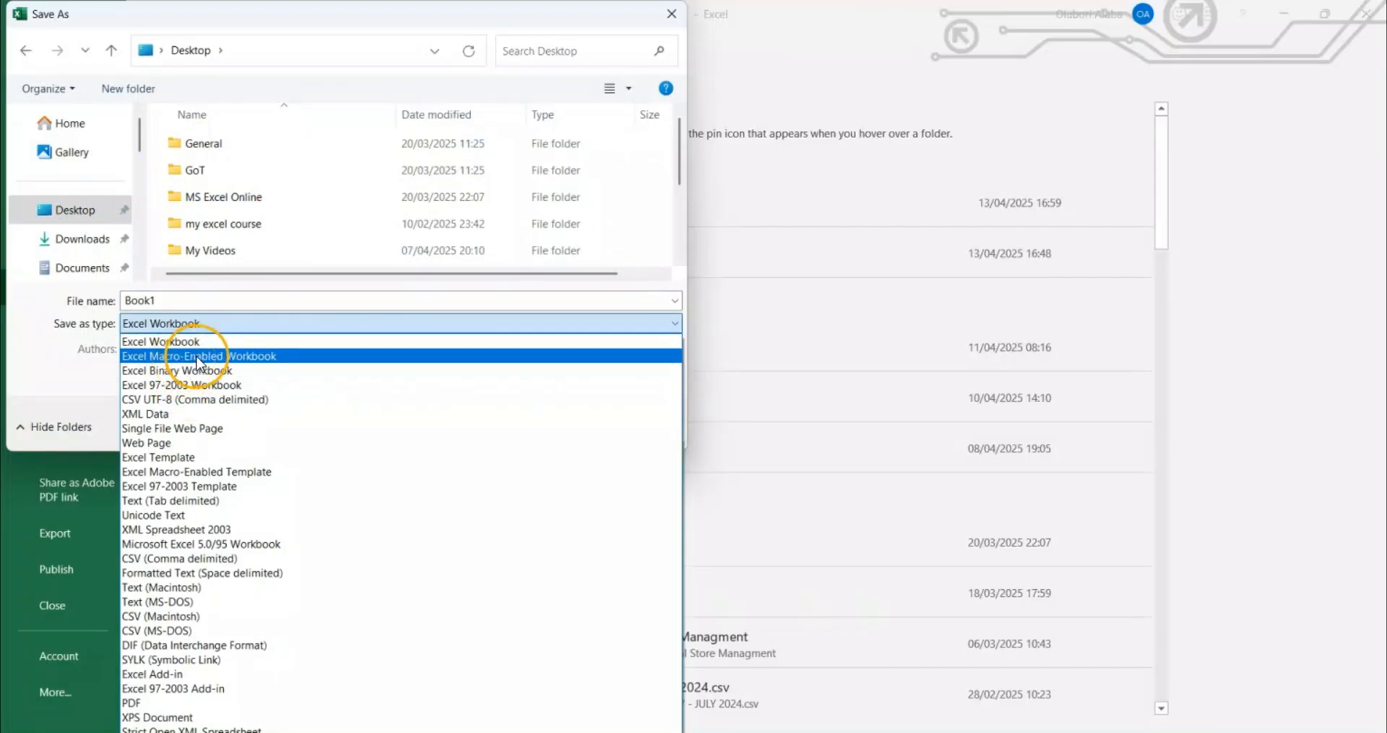
{"action": "left_click", "coordinate": [204, 357]}
{"action": "left_click", "coordinate": [233, 295]}
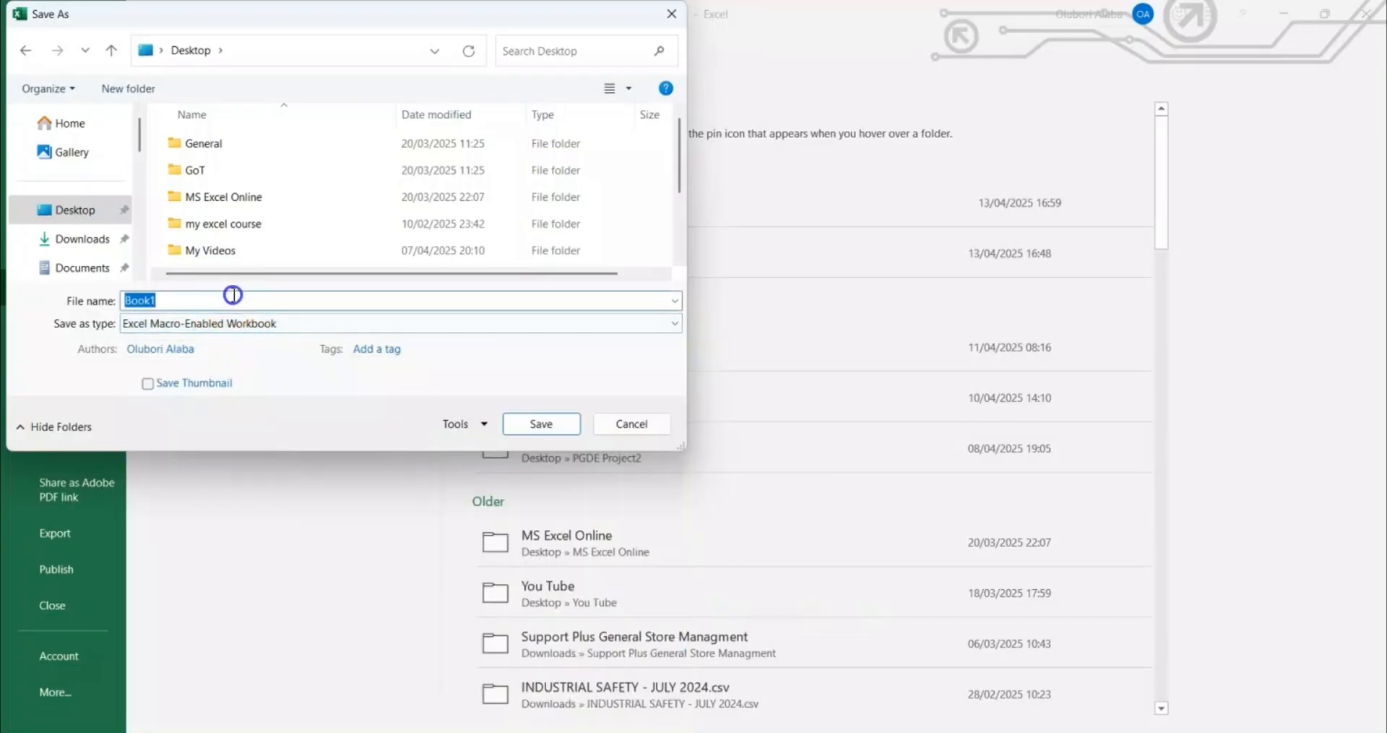
{"action": "type", "text": "Expenses "}
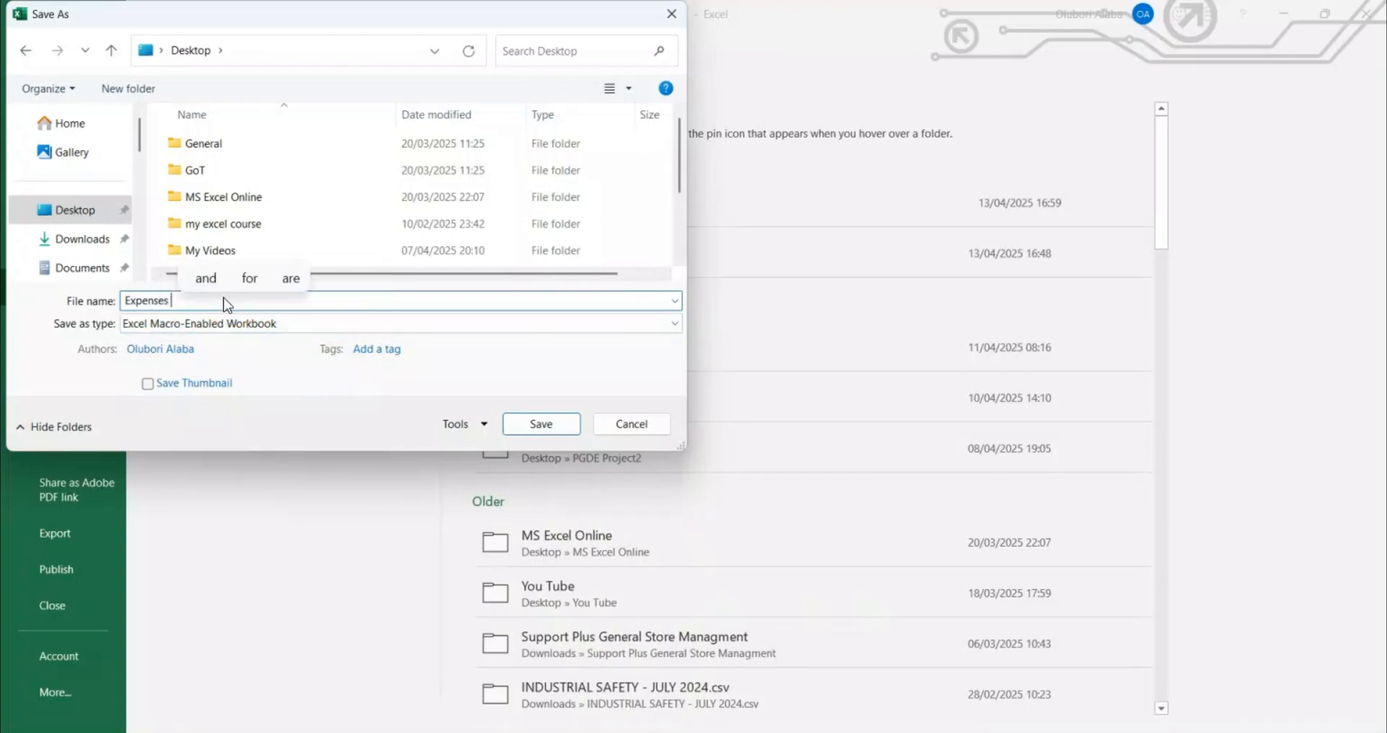
{"action": "type", "text": "Tracker"}
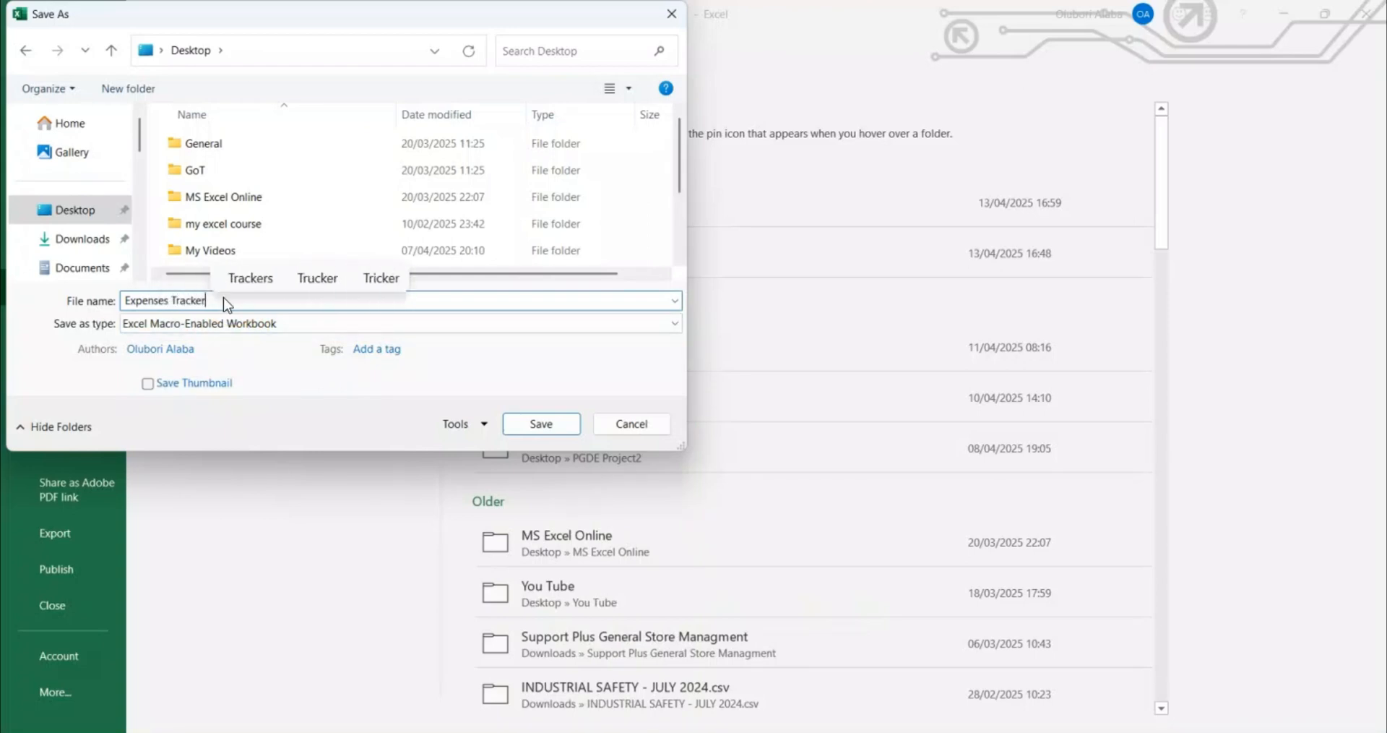
{"action": "left_click", "coordinate": [565, 428]}
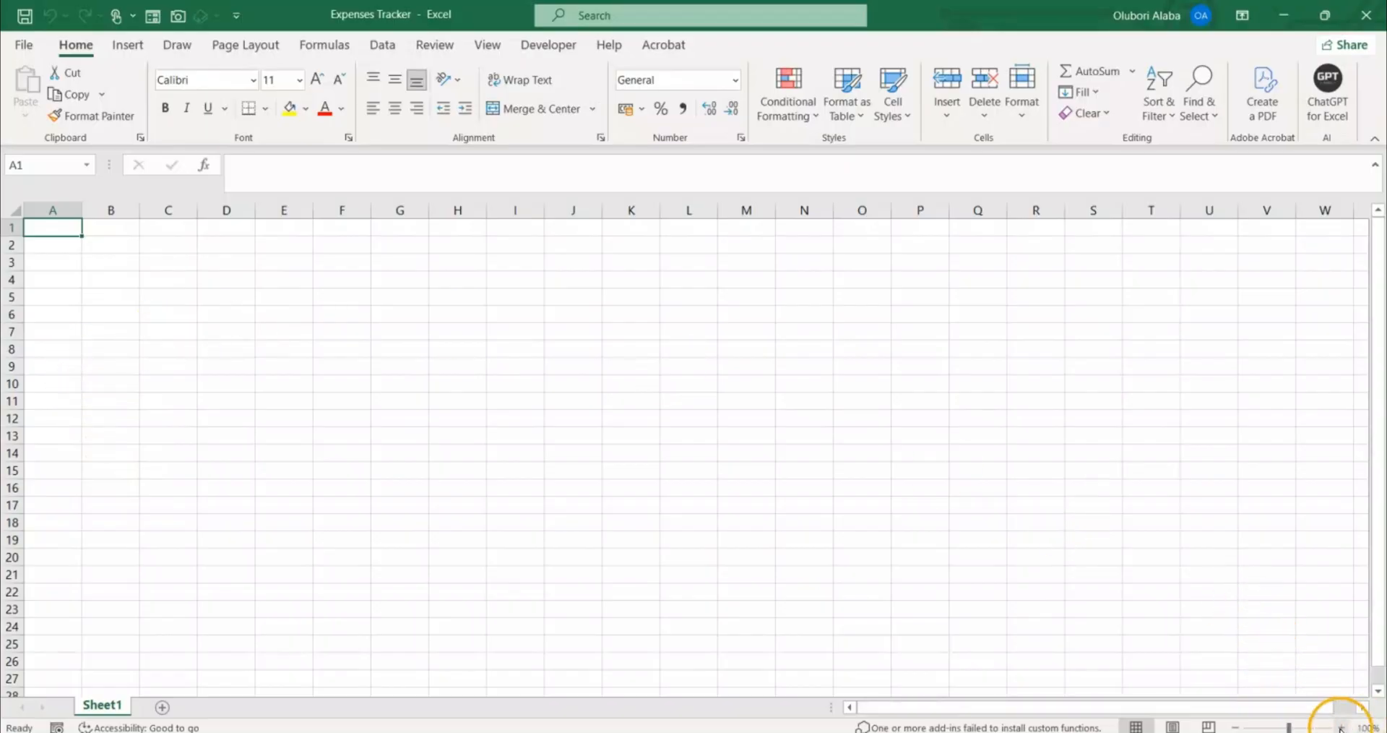
Enlarge the worksheet view to 230%.
{"action": "left_click", "coordinate": [1340, 727]}
{"action": "left_click", "coordinate": [1340, 726]}
{"action": "left_click", "coordinate": [1340, 726]}
{"action": "left_click", "coordinate": [1341, 727]}
{"action": "left_click", "coordinate": [1340, 727]}
{"action": "left_click", "coordinate": [1341, 726]}
{"action": "left_click", "coordinate": [1340, 727]}
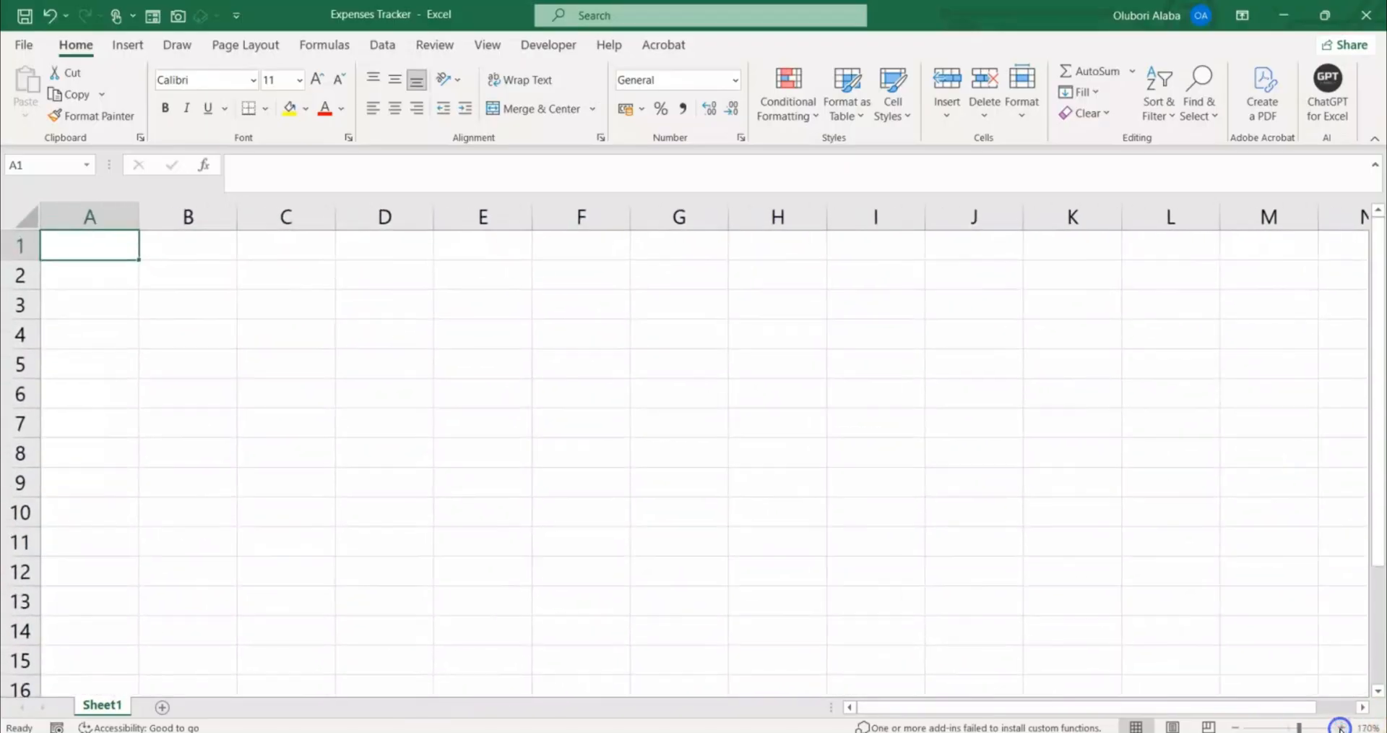
{"action": "left_click", "coordinate": [1340, 726]}
{"action": "left_click", "coordinate": [1341, 726]}
{"action": "left_click", "coordinate": [1340, 727]}
{"action": "left_click", "coordinate": [1340, 727]}
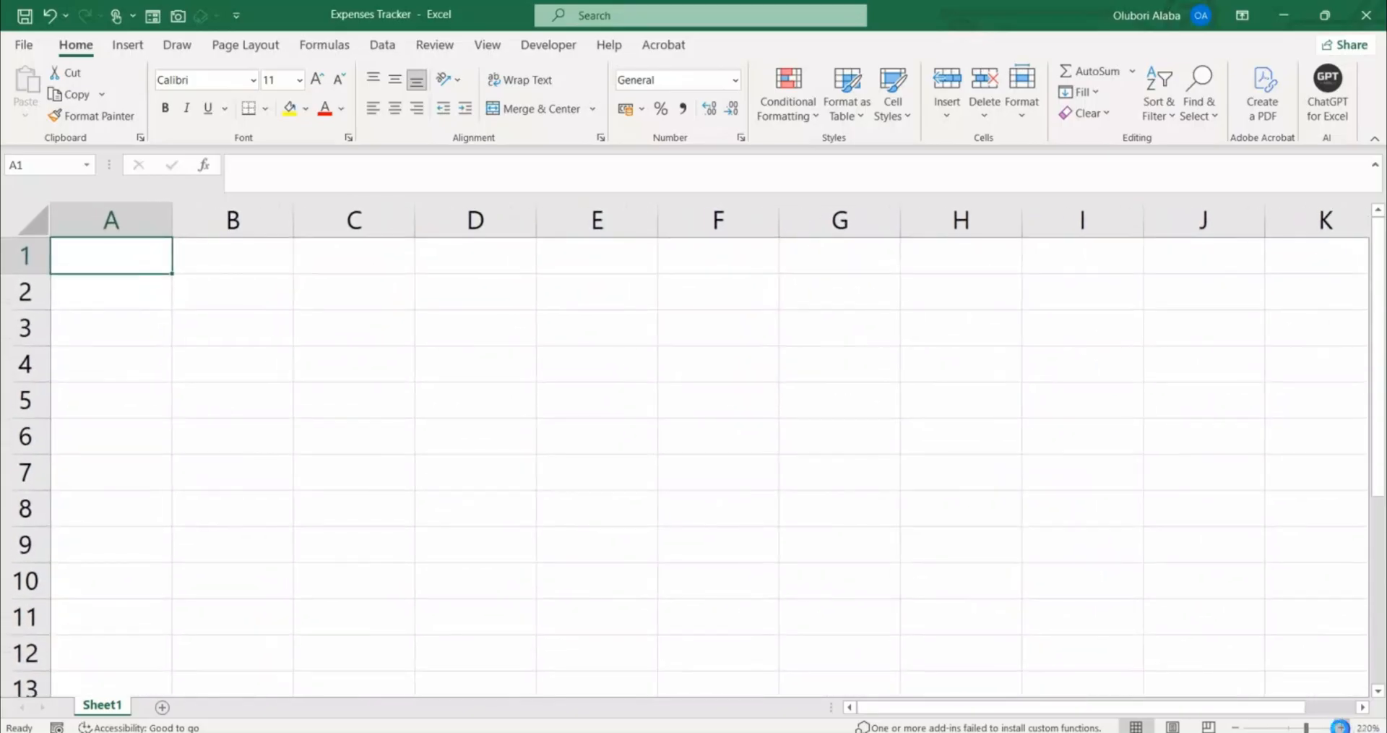
{"action": "left_click", "coordinate": [1340, 727]}
{"action": "left_click", "coordinate": [1340, 727]}
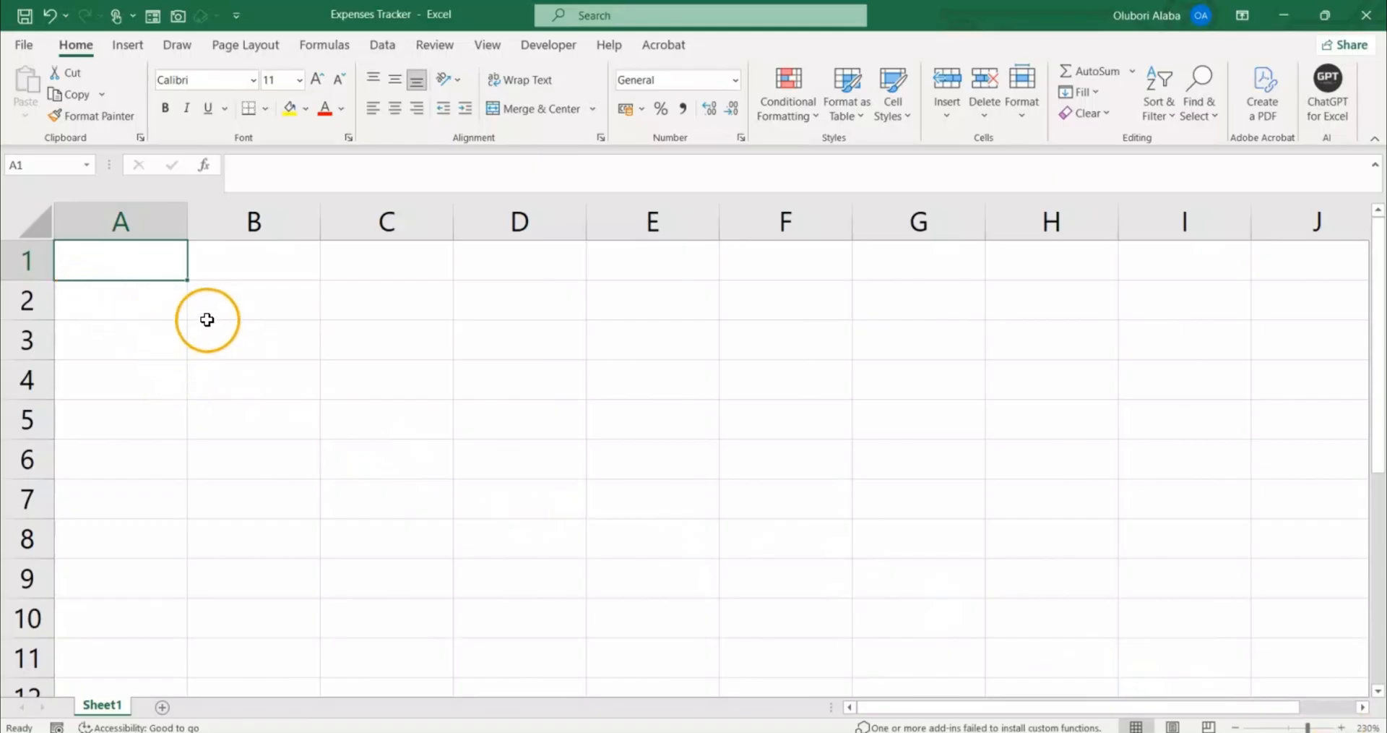
Enter the form title "Add New Expense Here!" in cell B2.
{"action": "left_click", "coordinate": [242, 310]}
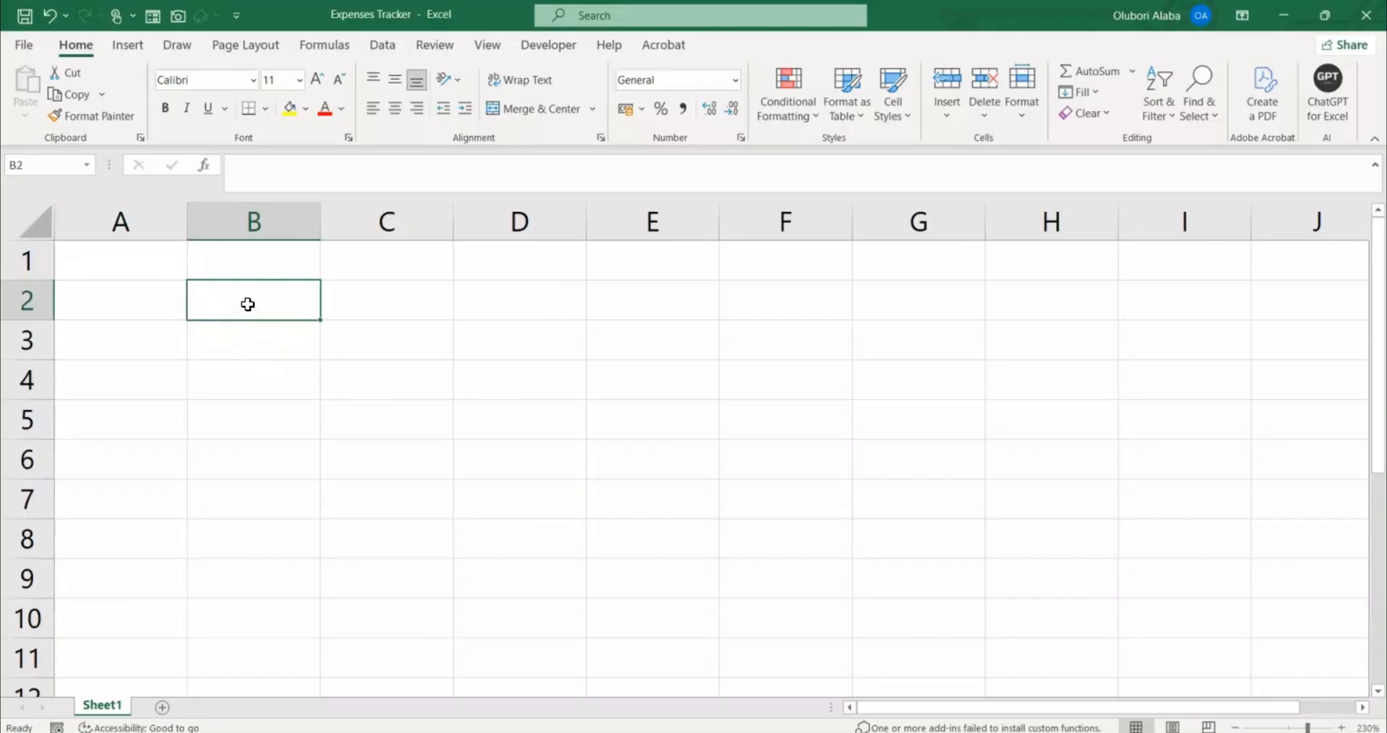
{"action": "left_click_drag", "start_coordinate": [254, 310], "coordinate": [279, 312]}
{"action": "type", "text": "A"}
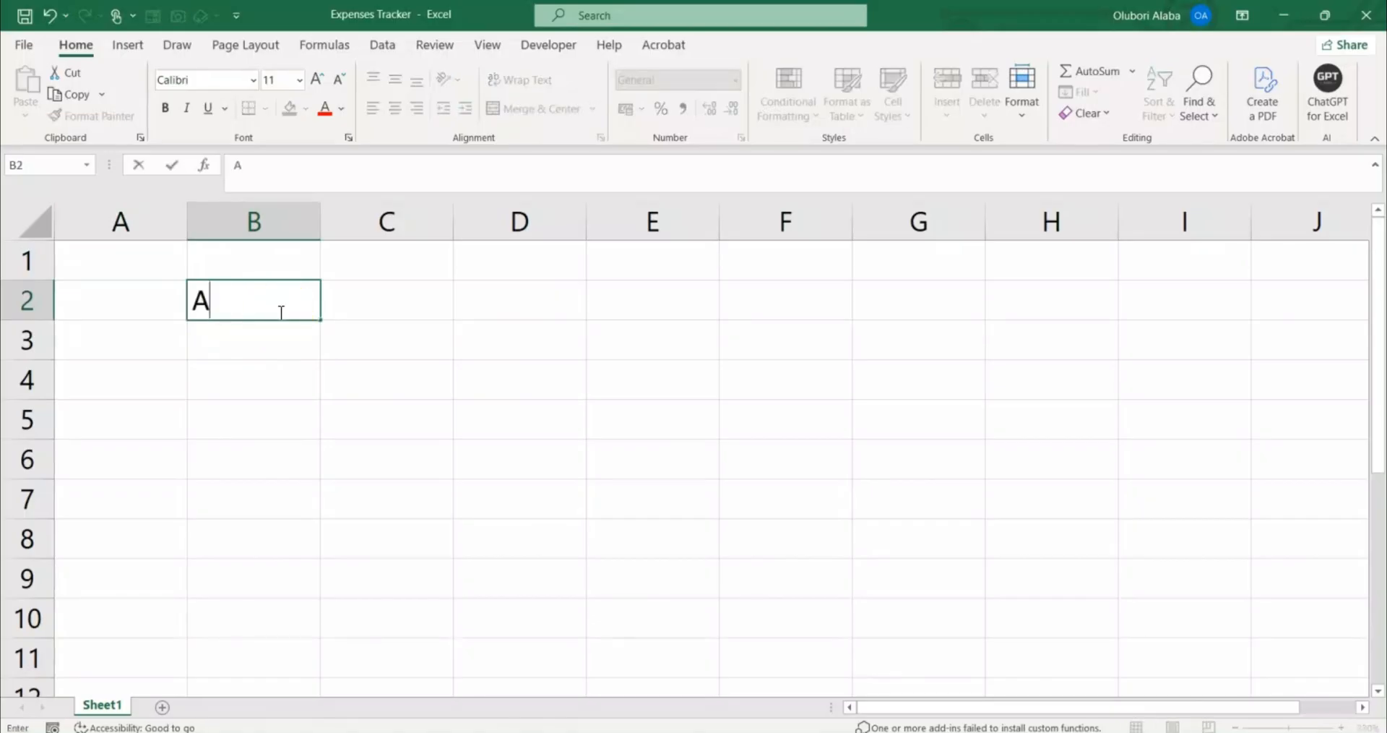
{"action": "type", "text": "dd New Expense Here!"}
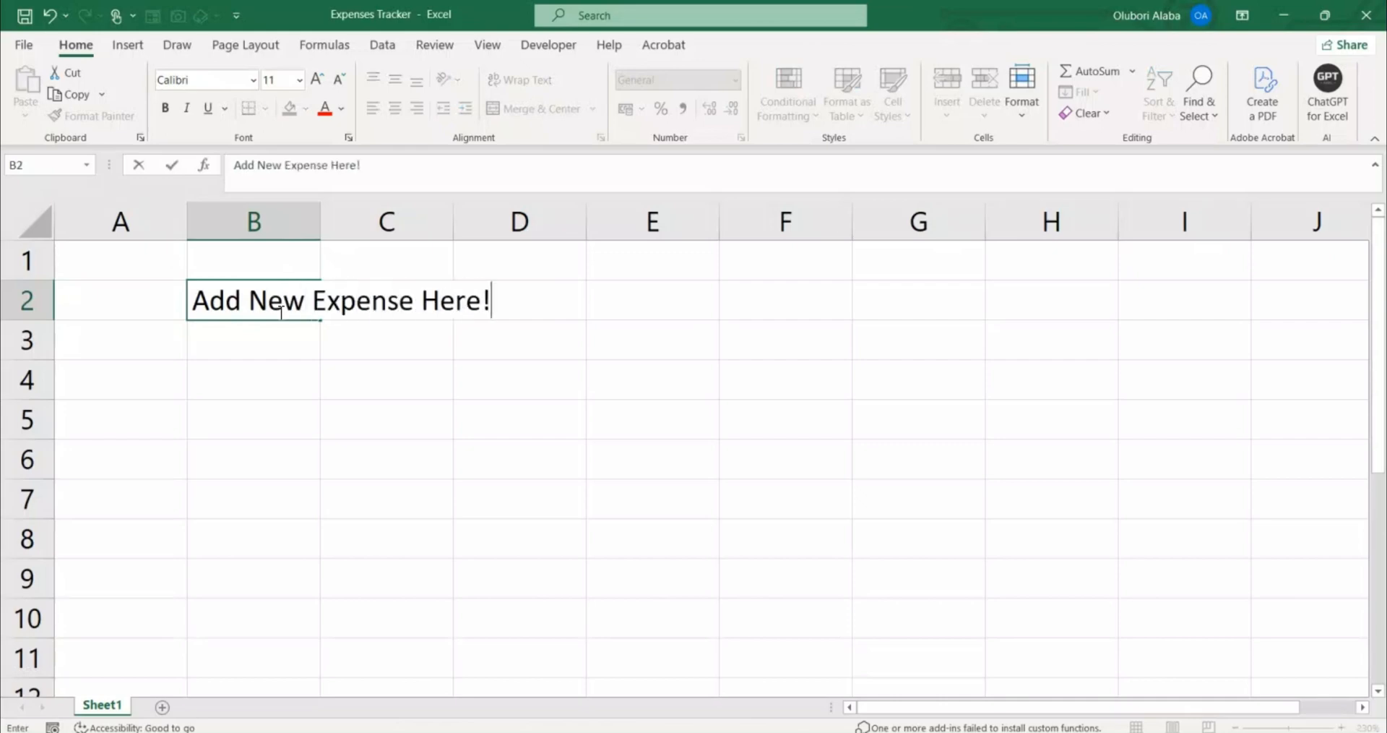
{"action": "key", "text": "Return"}
Enter the form labels PV No, Date, Category and Purpose in cells B3 to B6 below the title.
{"action": "type", "text": "PV No"}
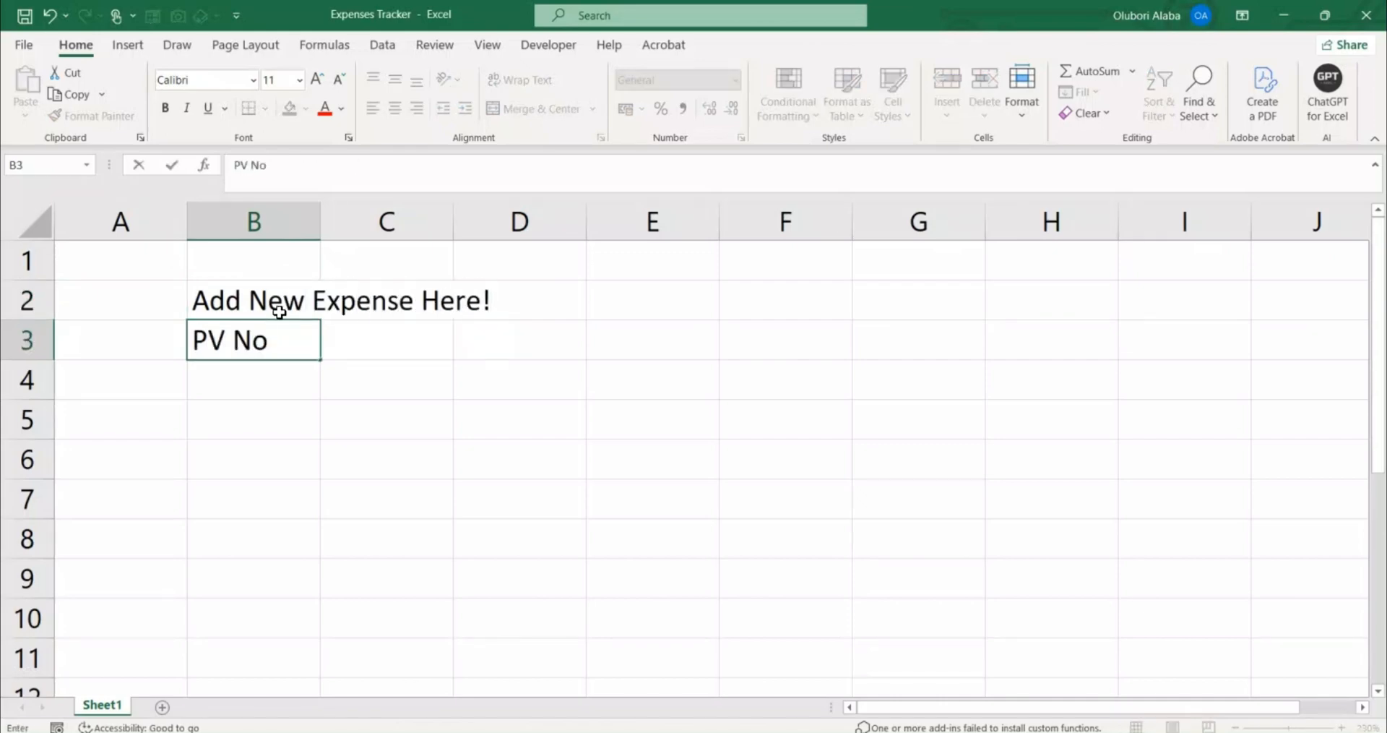
{"action": "key", "text": "Return"}
{"action": "type", "text": "Date"}
{"action": "key", "text": "Return"}
{"action": "type", "text": "Category"}
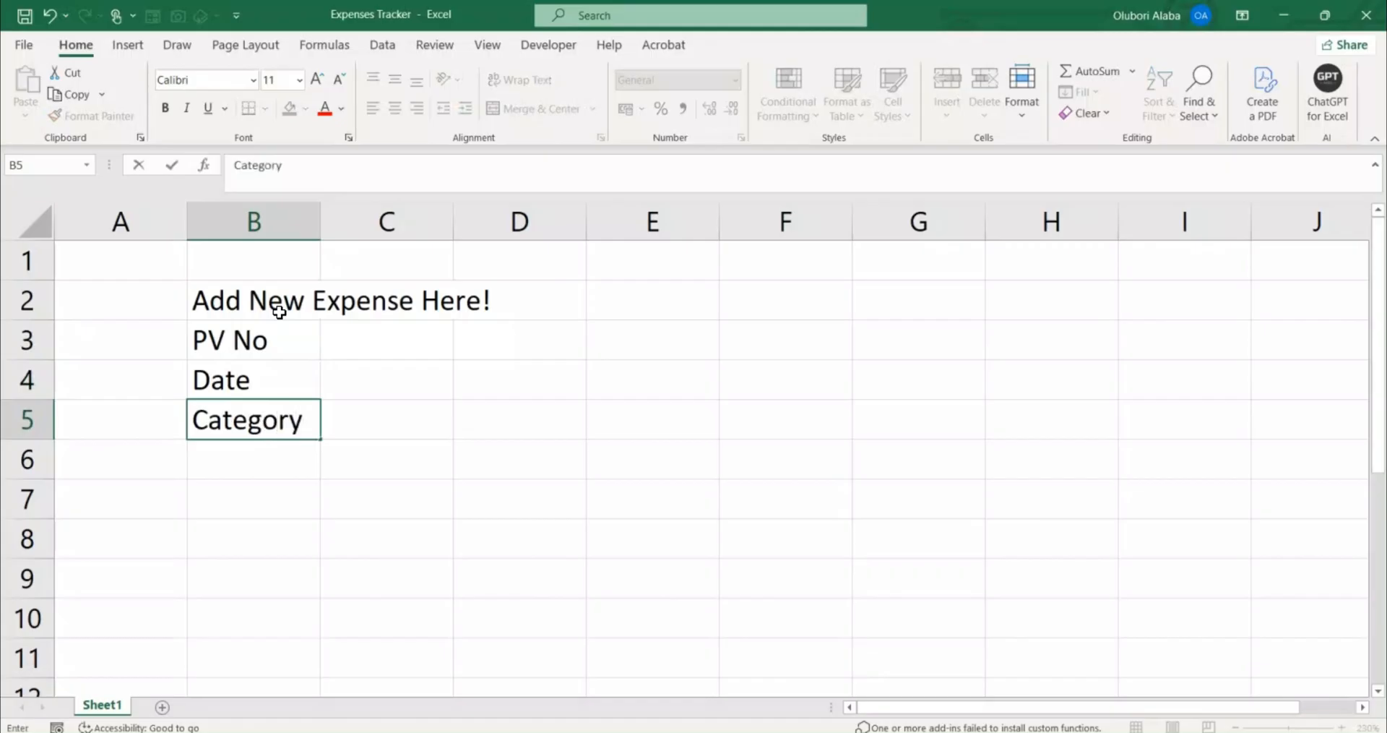
{"action": "key", "text": "Return"}
{"action": "type", "text": "Purpose"}
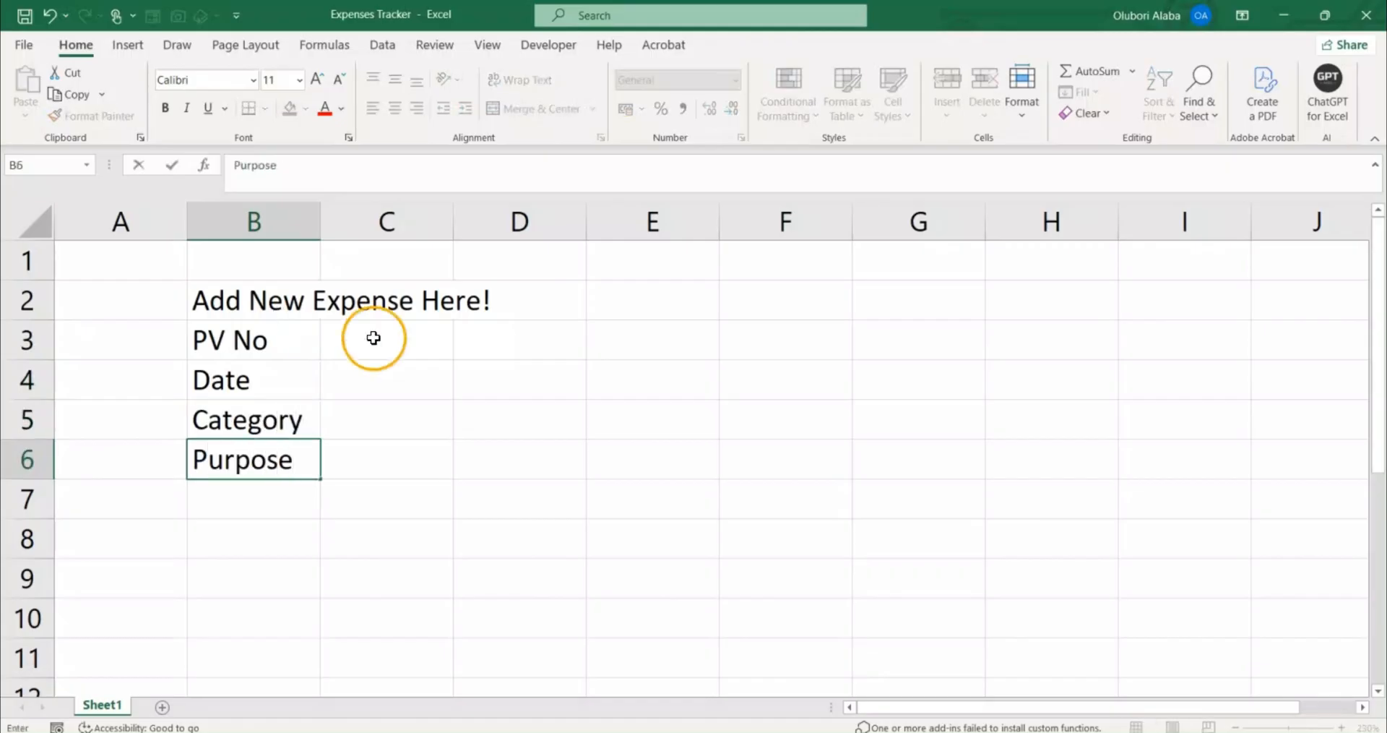
Enter the second set of form labels, Amount, Payment Method and Approved By, in cells D3 to D5.
{"action": "left_click", "coordinate": [498, 340]}
{"action": "type", "text": "Amount"}
{"action": "key", "text": "Return"}
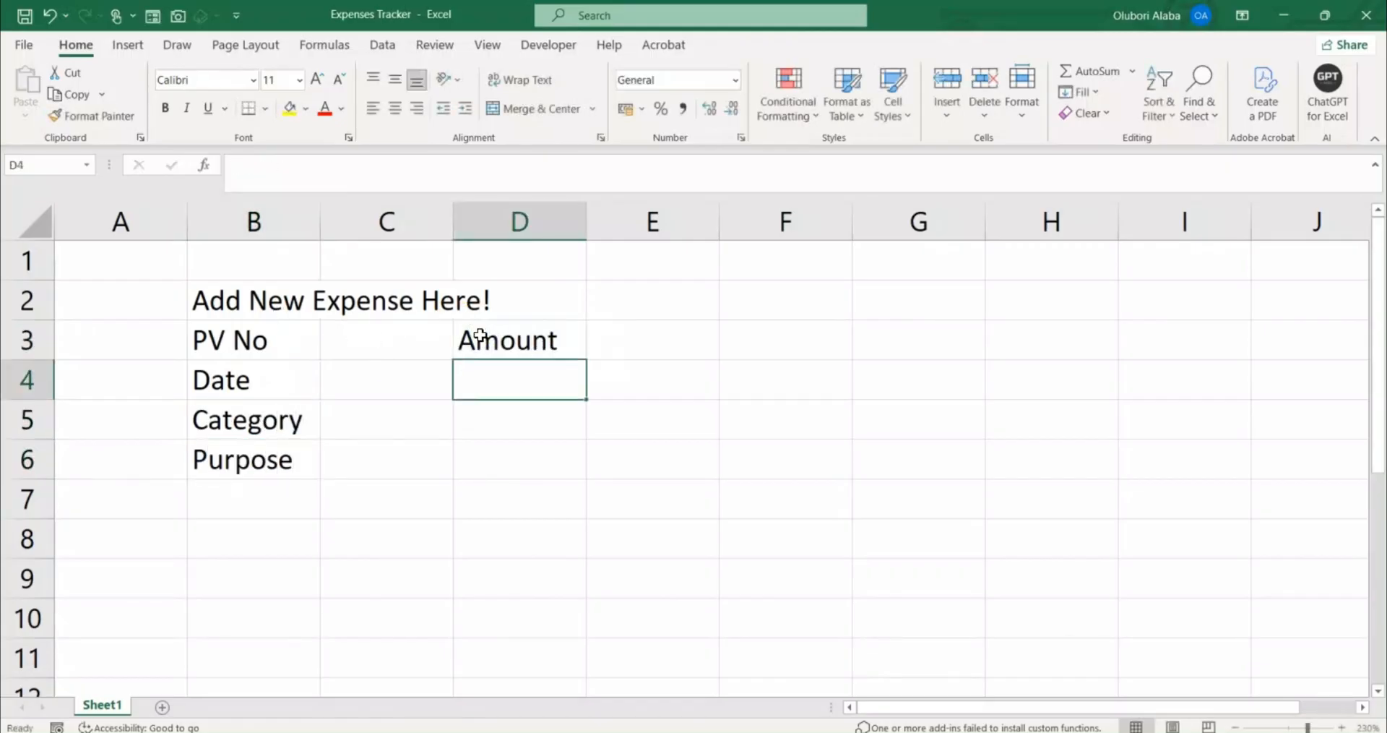
{"action": "type", "text": "Payment Method"}
{"action": "key", "text": "Return"}
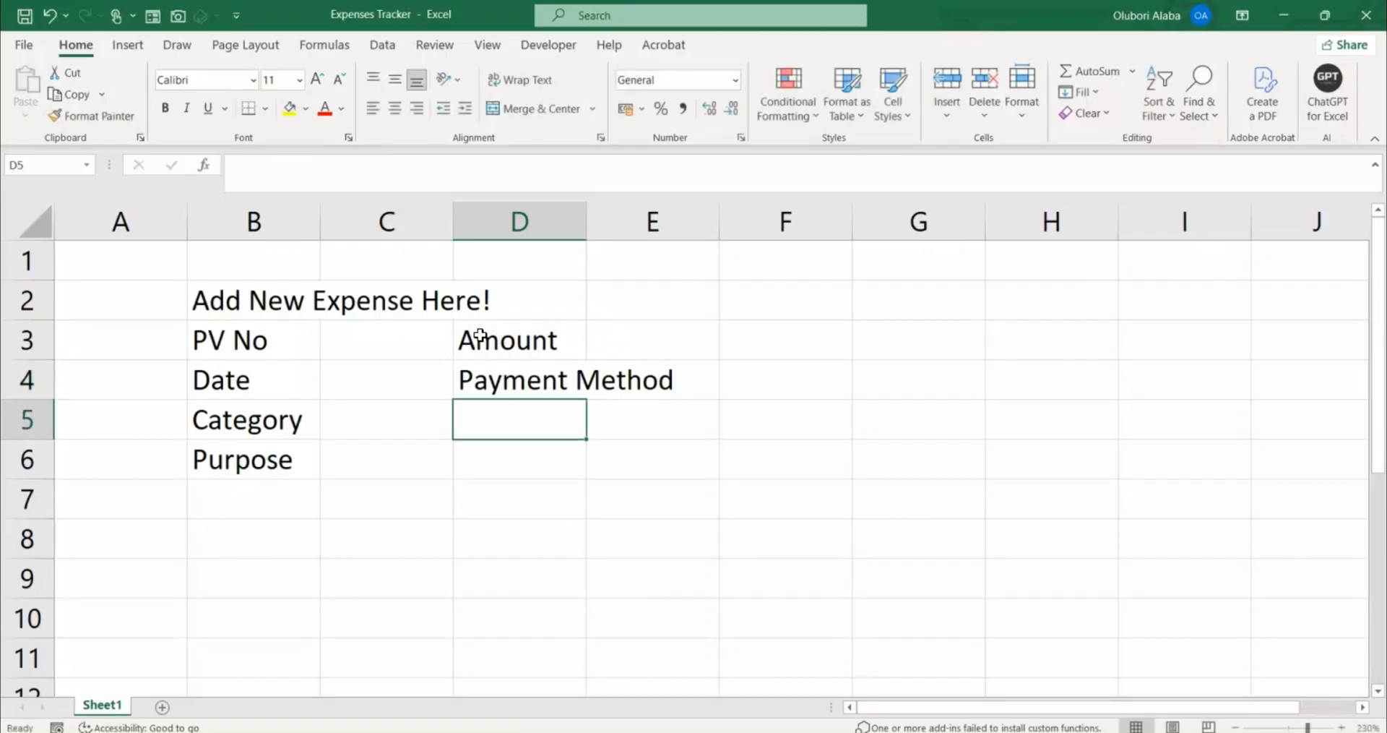
{"action": "type", "text": "Approved By"}
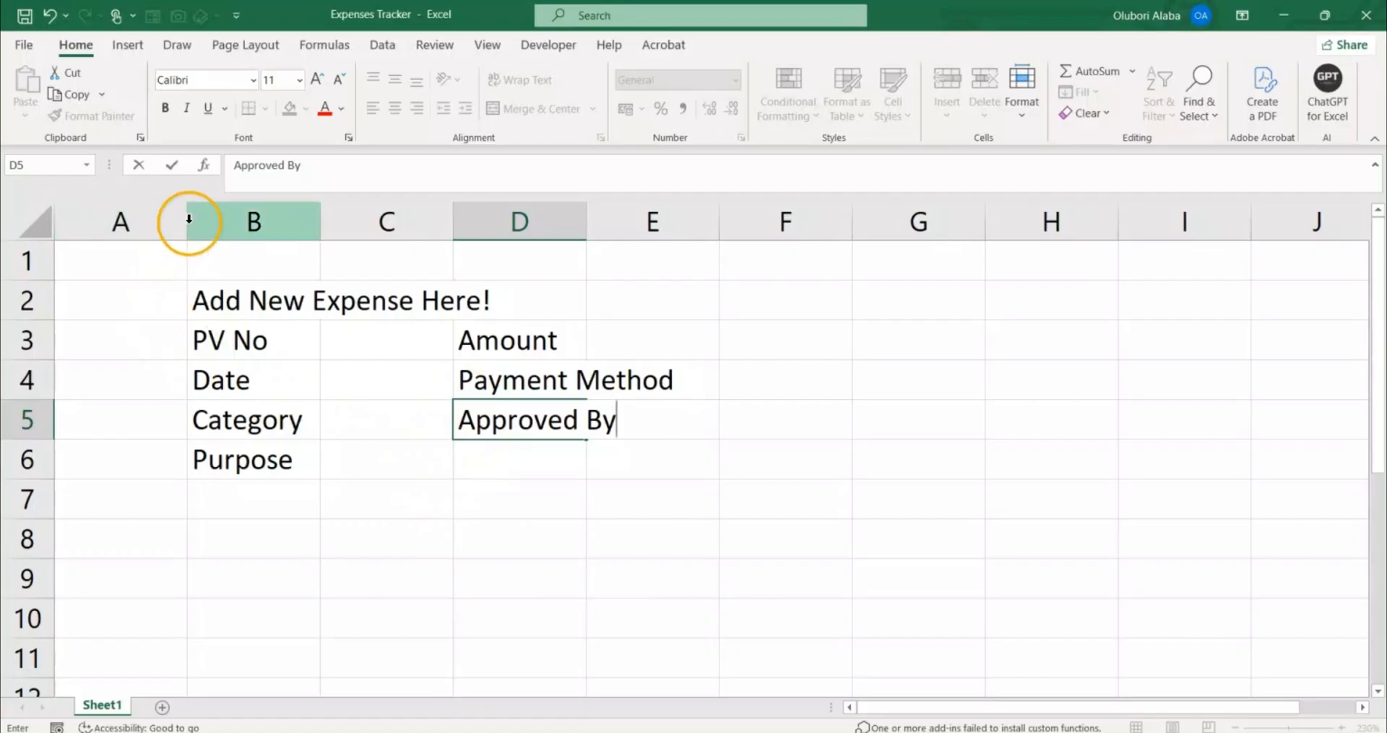
Narrow column A to a slim margin and merge and center the form title across B2:F2.
{"action": "left_click", "coordinate": [177, 374]}
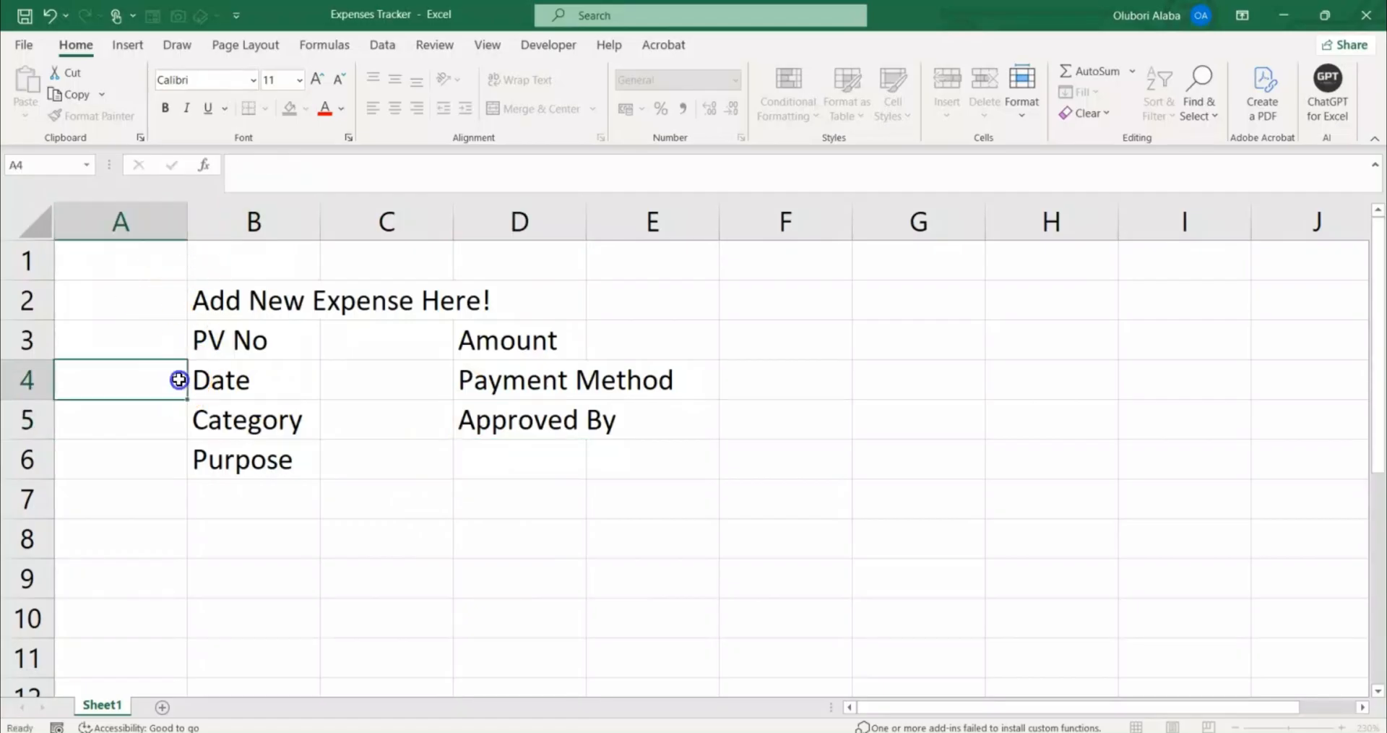
{"action": "left_click_drag", "start_coordinate": [184, 227], "coordinate": [718, 278]}
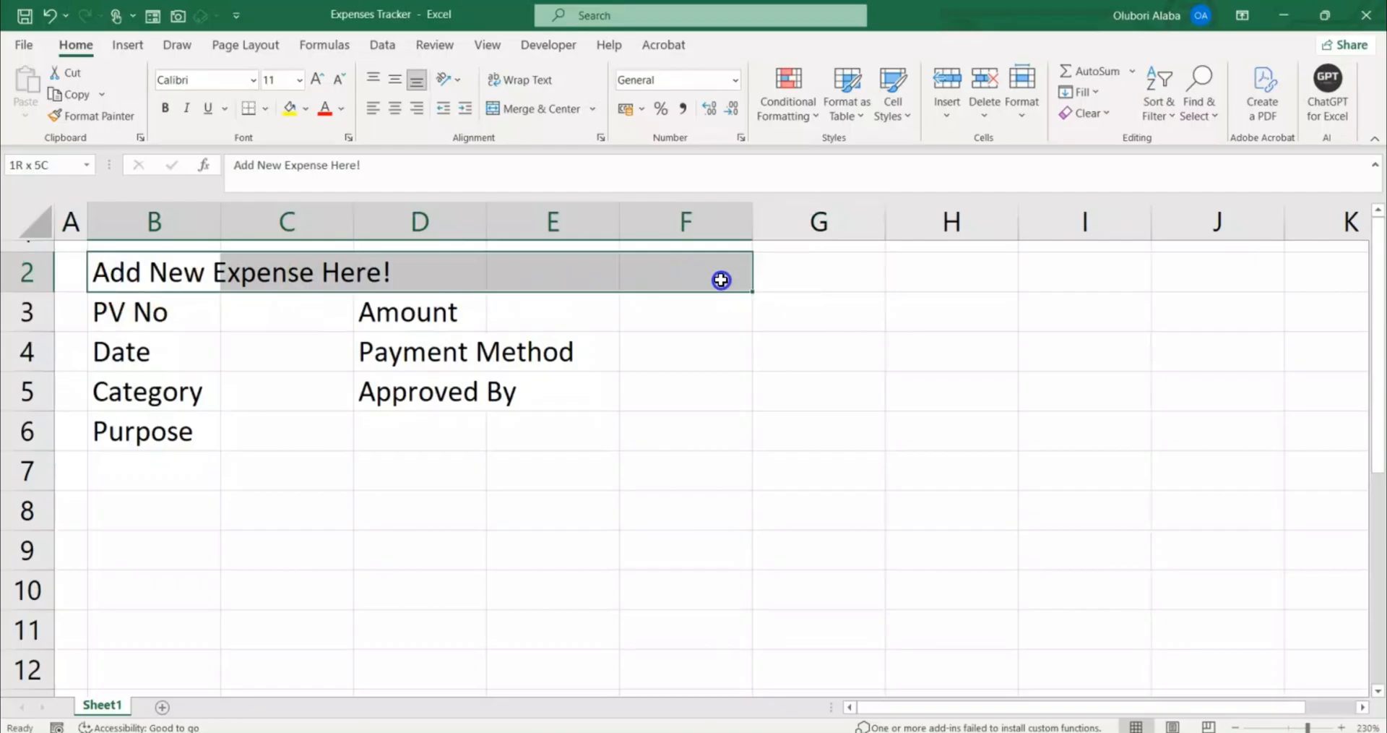
{"action": "left_click", "coordinate": [518, 108]}
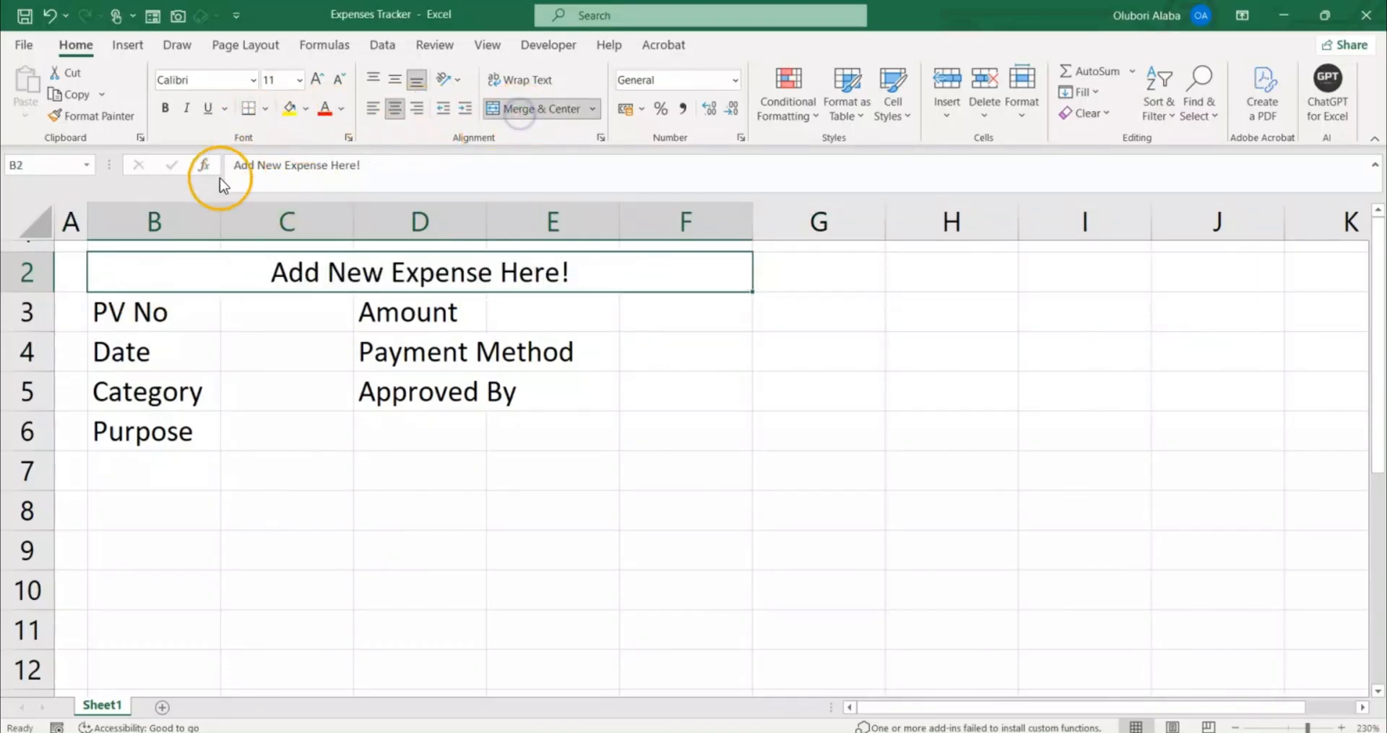
Give the merged form title a standard purple fill and white bold text.
{"action": "left_click", "coordinate": [306, 108]}
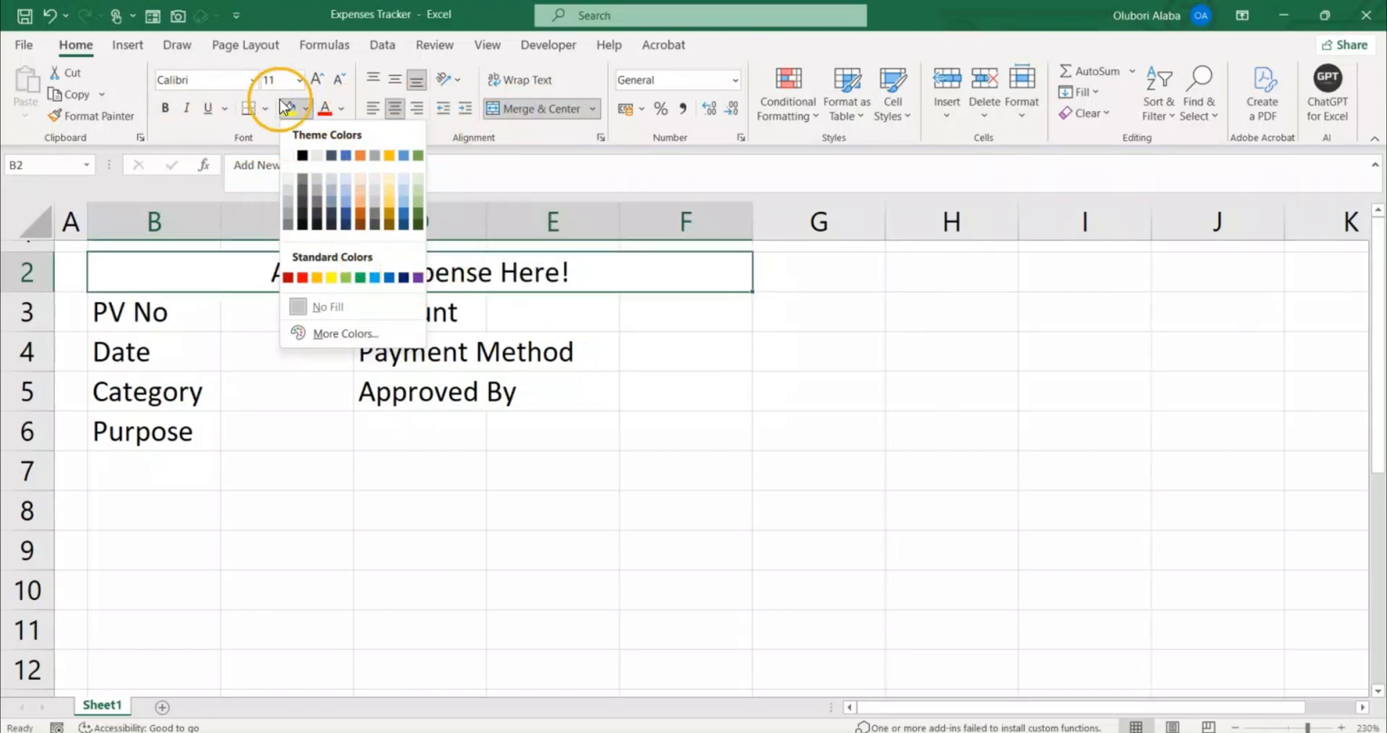
{"action": "left_click", "coordinate": [418, 277]}
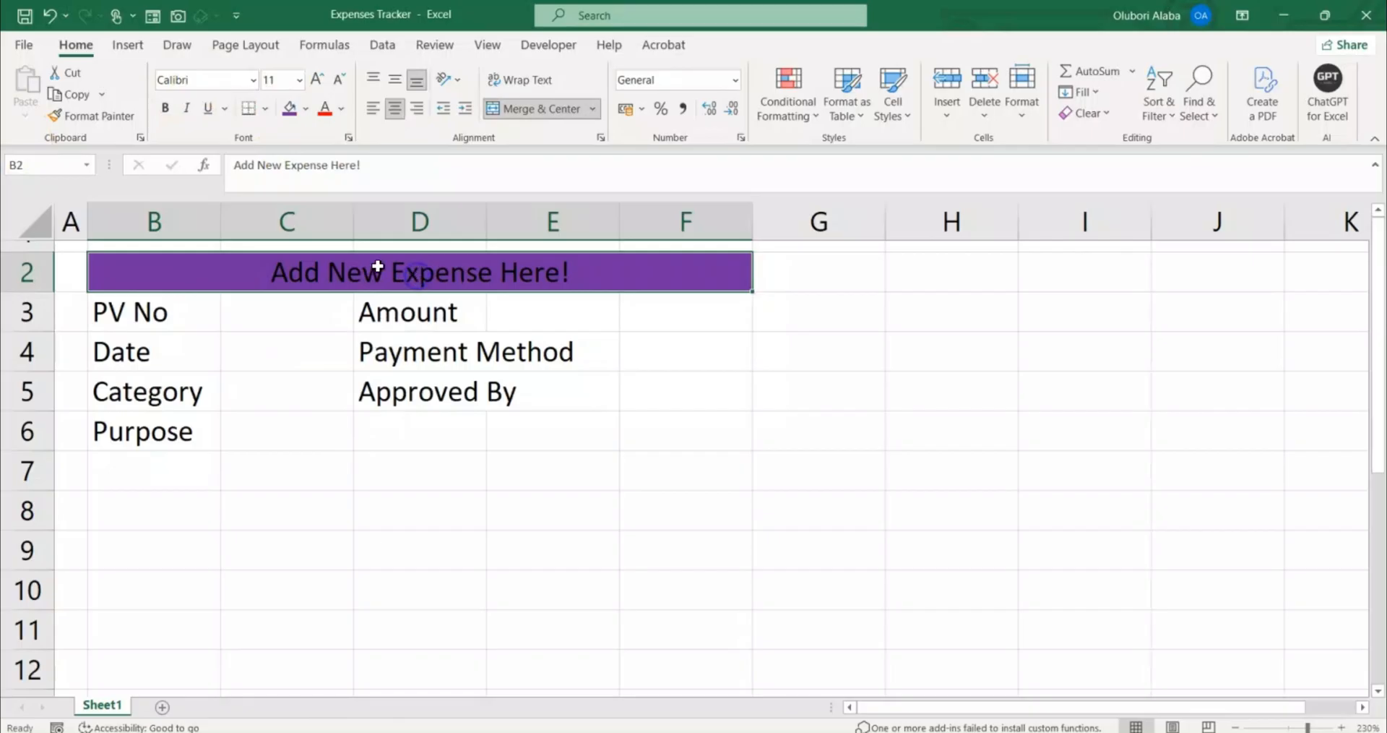
{"action": "left_click", "coordinate": [341, 110]}
{"action": "left_click", "coordinate": [326, 185]}
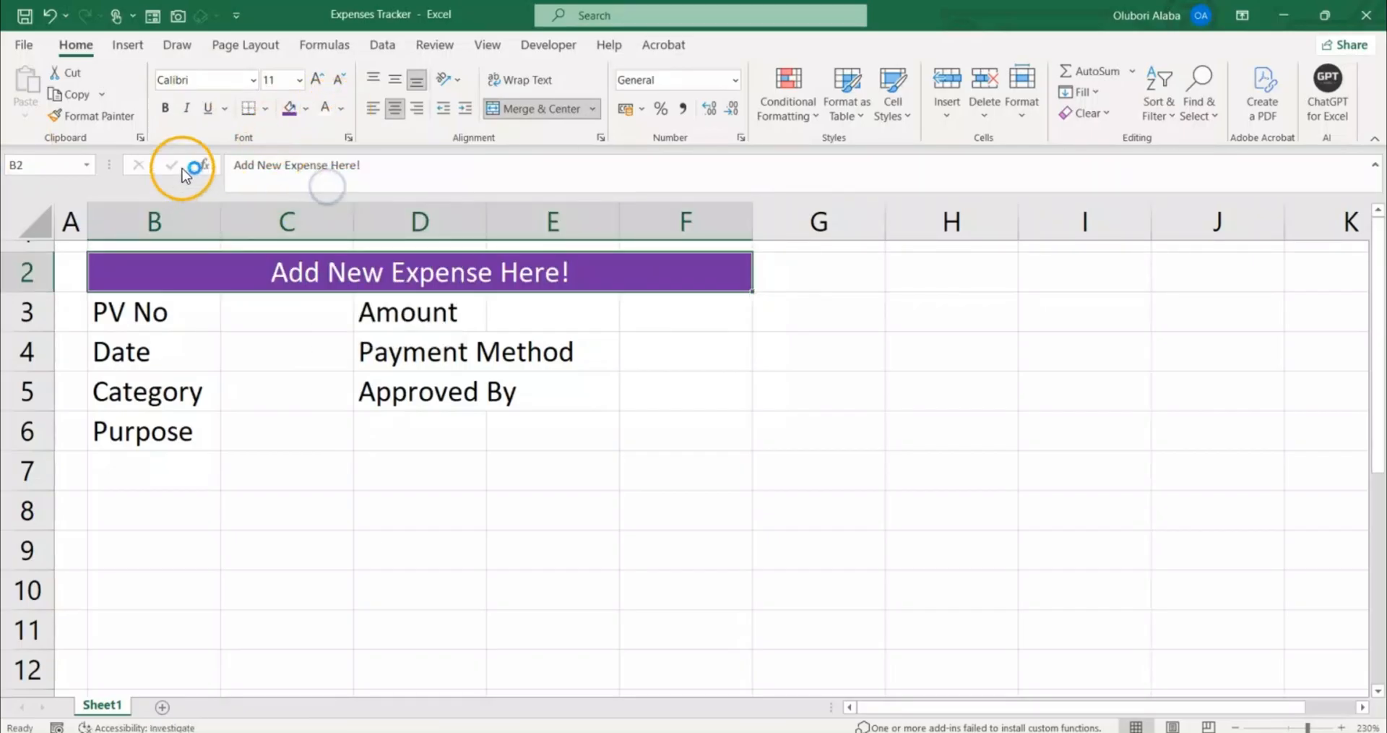
{"action": "left_click", "coordinate": [165, 108]}
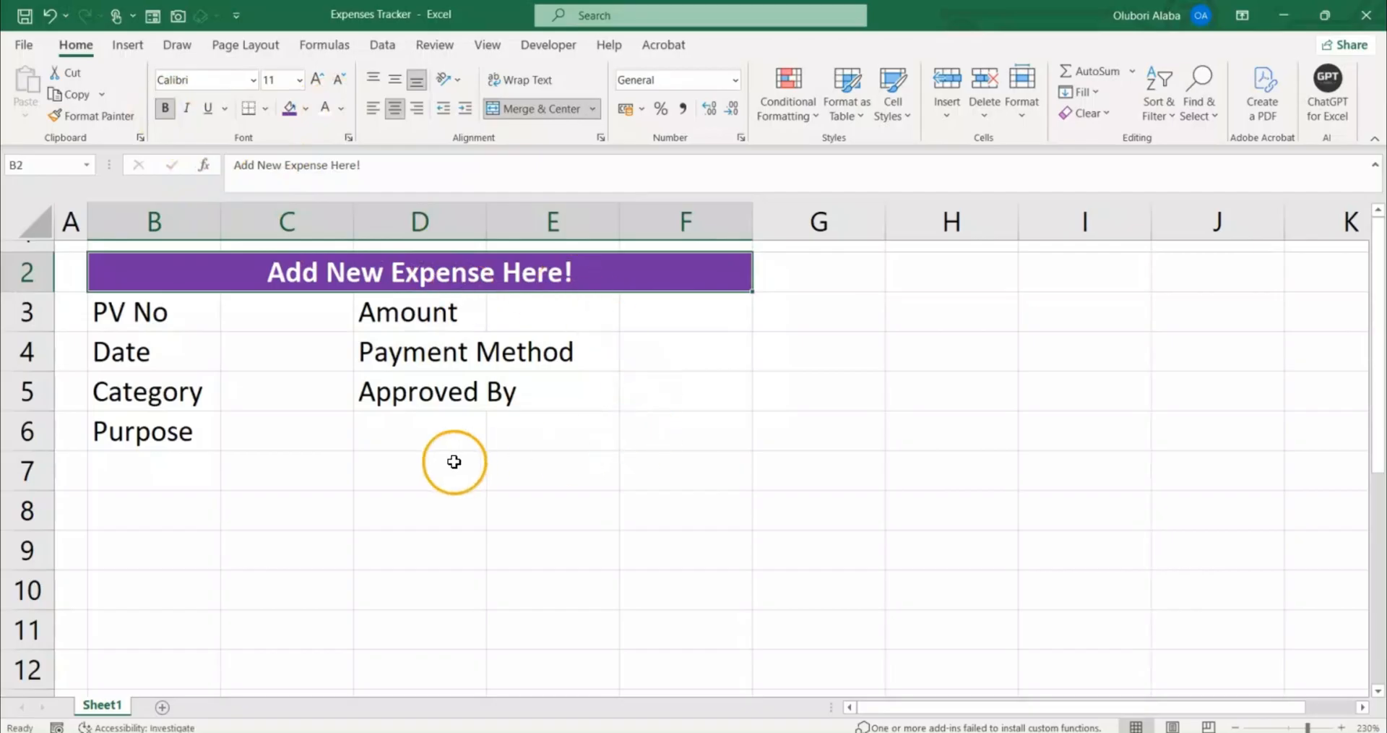
Set the width of column B to 15.
{"action": "left_click", "coordinate": [289, 366]}
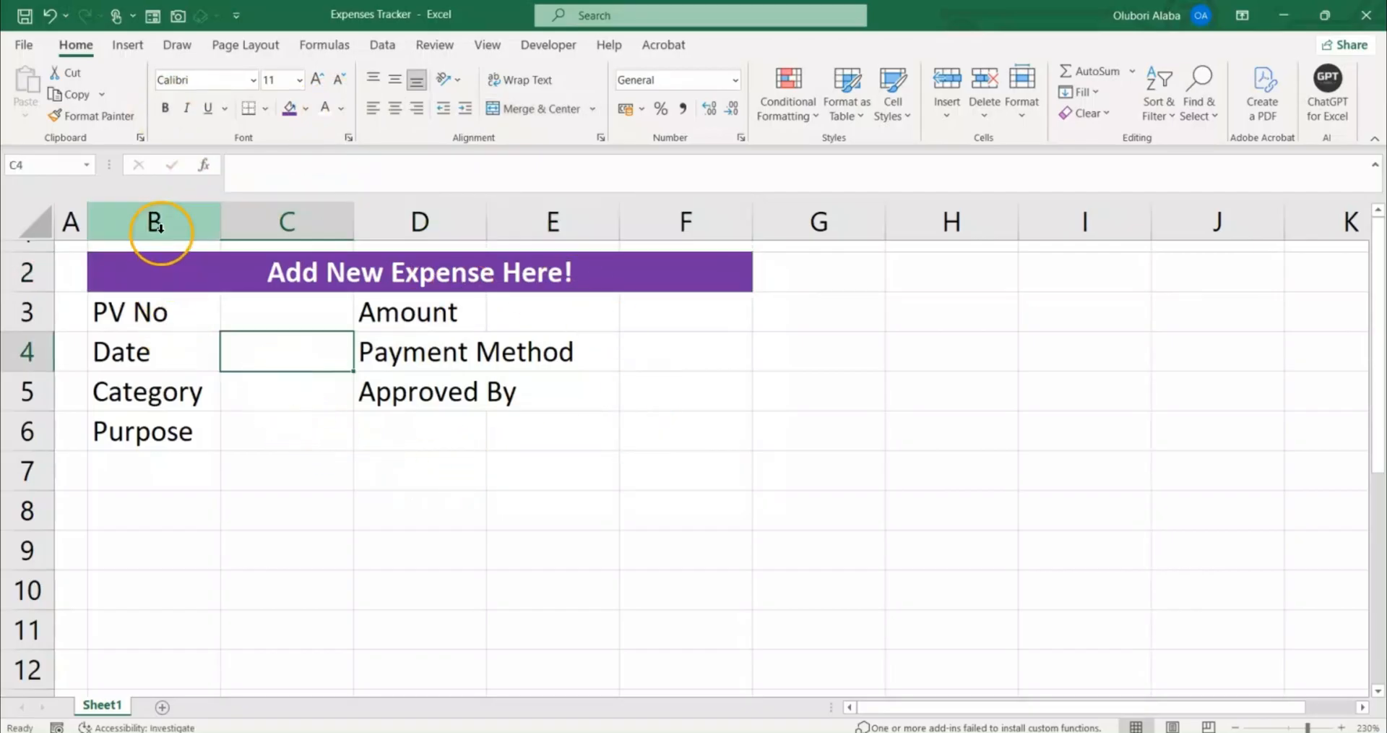
{"action": "left_click", "coordinate": [155, 224]}
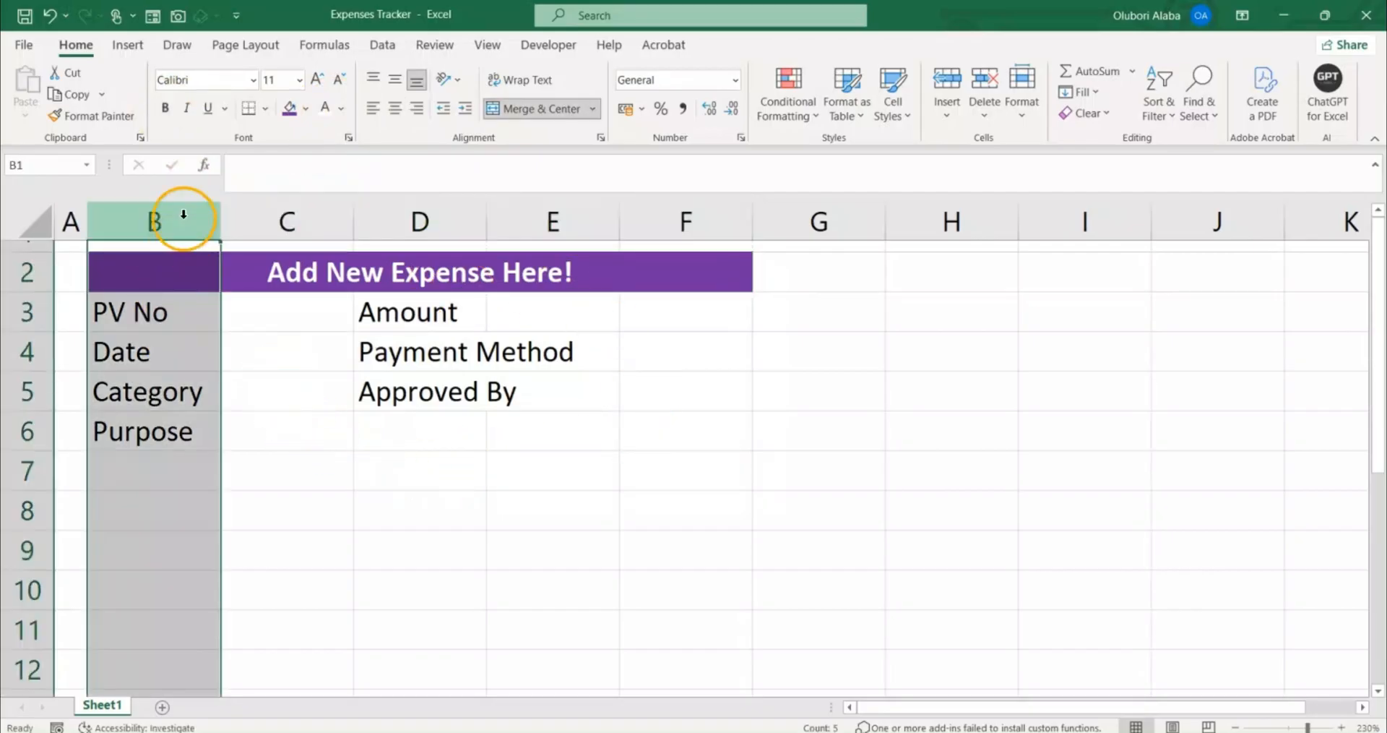
{"action": "right_click", "coordinate": [183, 215]}
{"action": "left_click", "coordinate": [255, 480]}
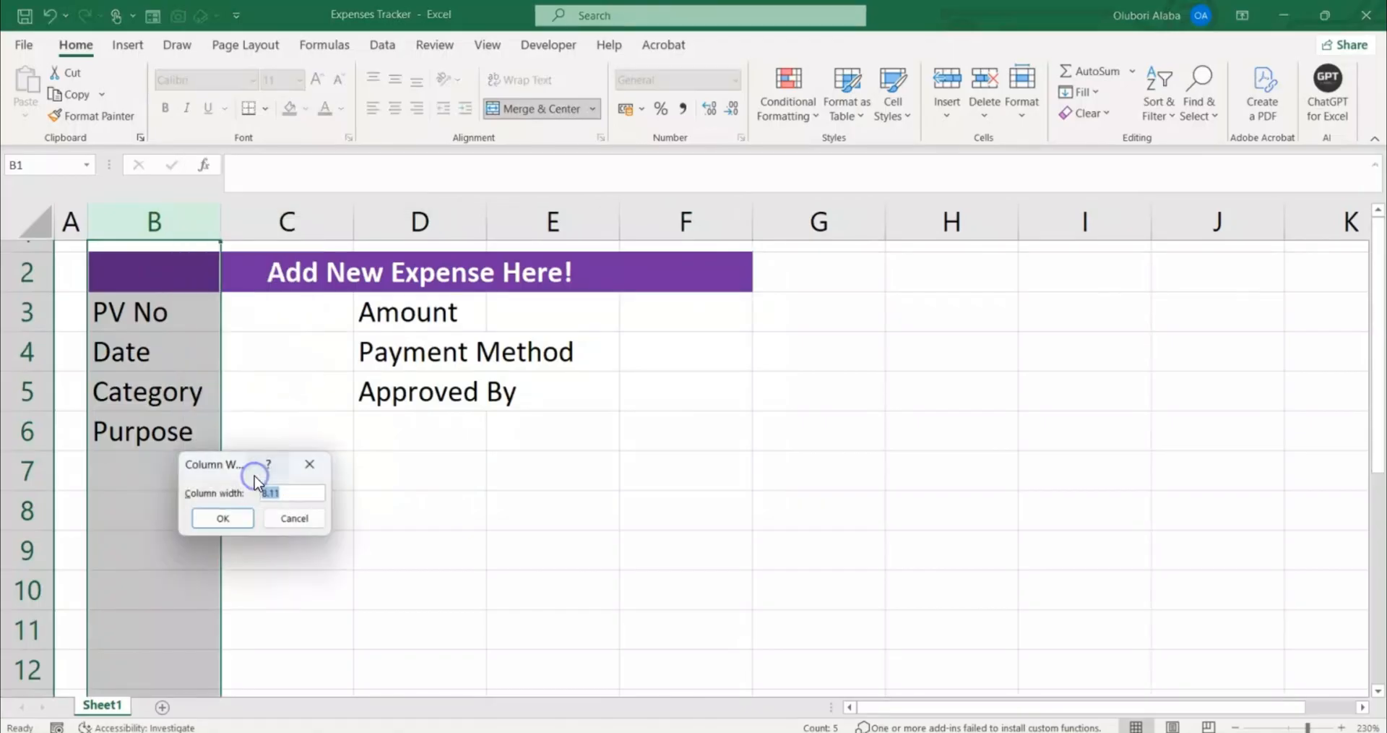
{"action": "type", "text": "15"}
{"action": "key", "text": "Return"}
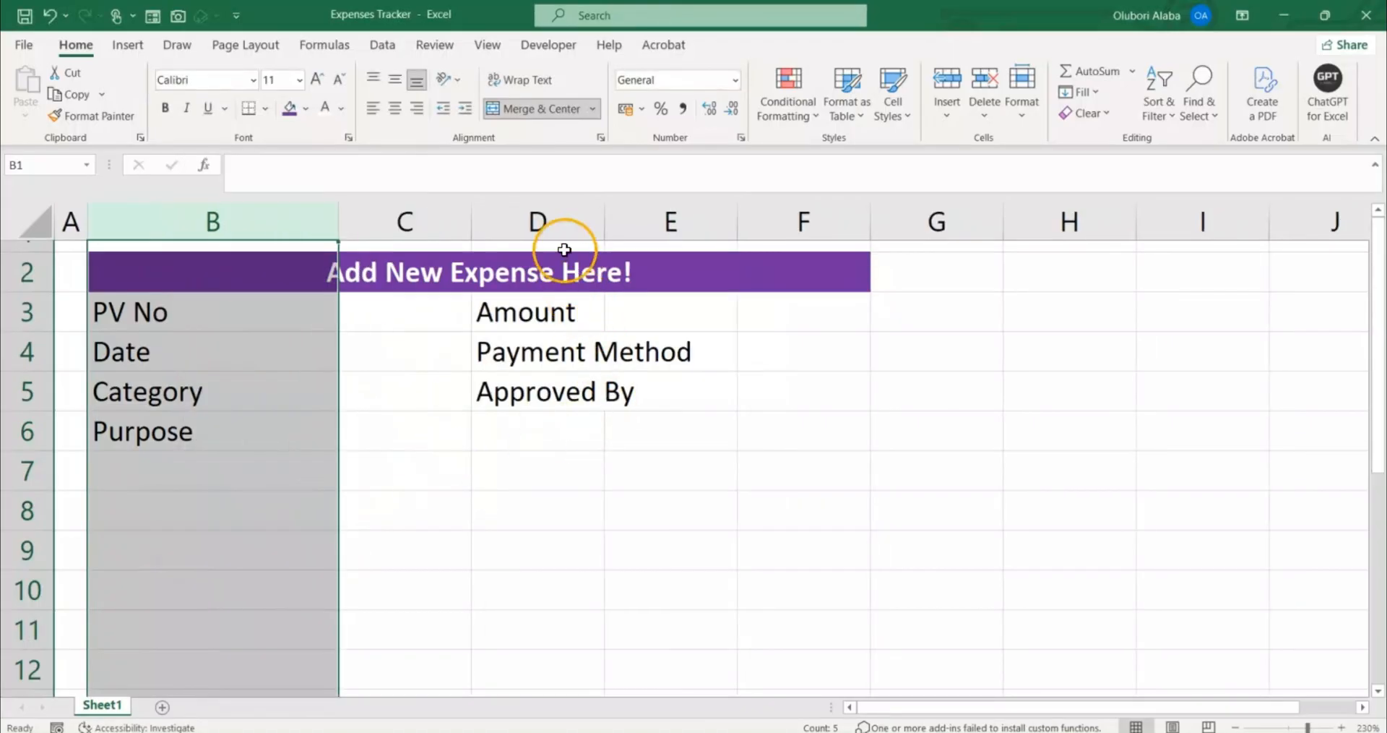
{"action": "left_click", "coordinate": [535, 221]}
{"action": "right_click", "coordinate": [533, 269]}
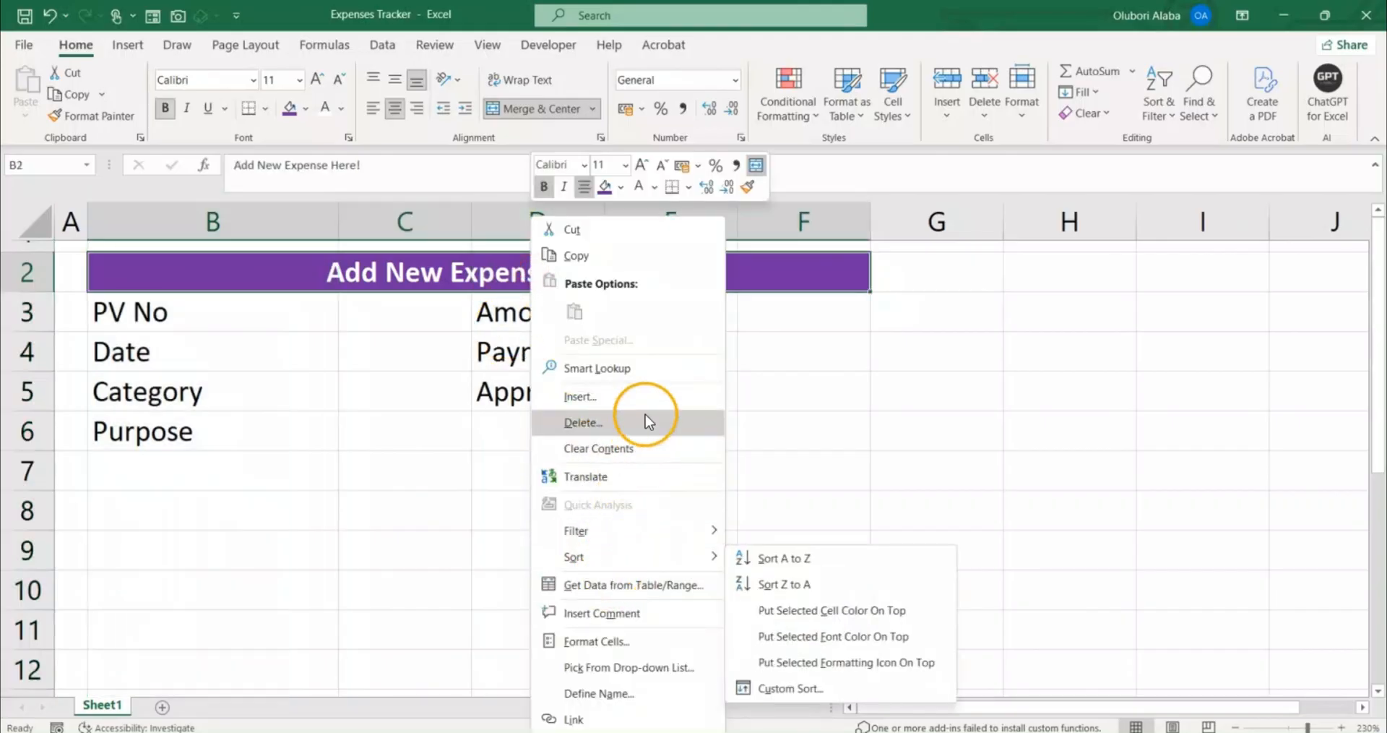
{"action": "left_click", "coordinate": [445, 286]}
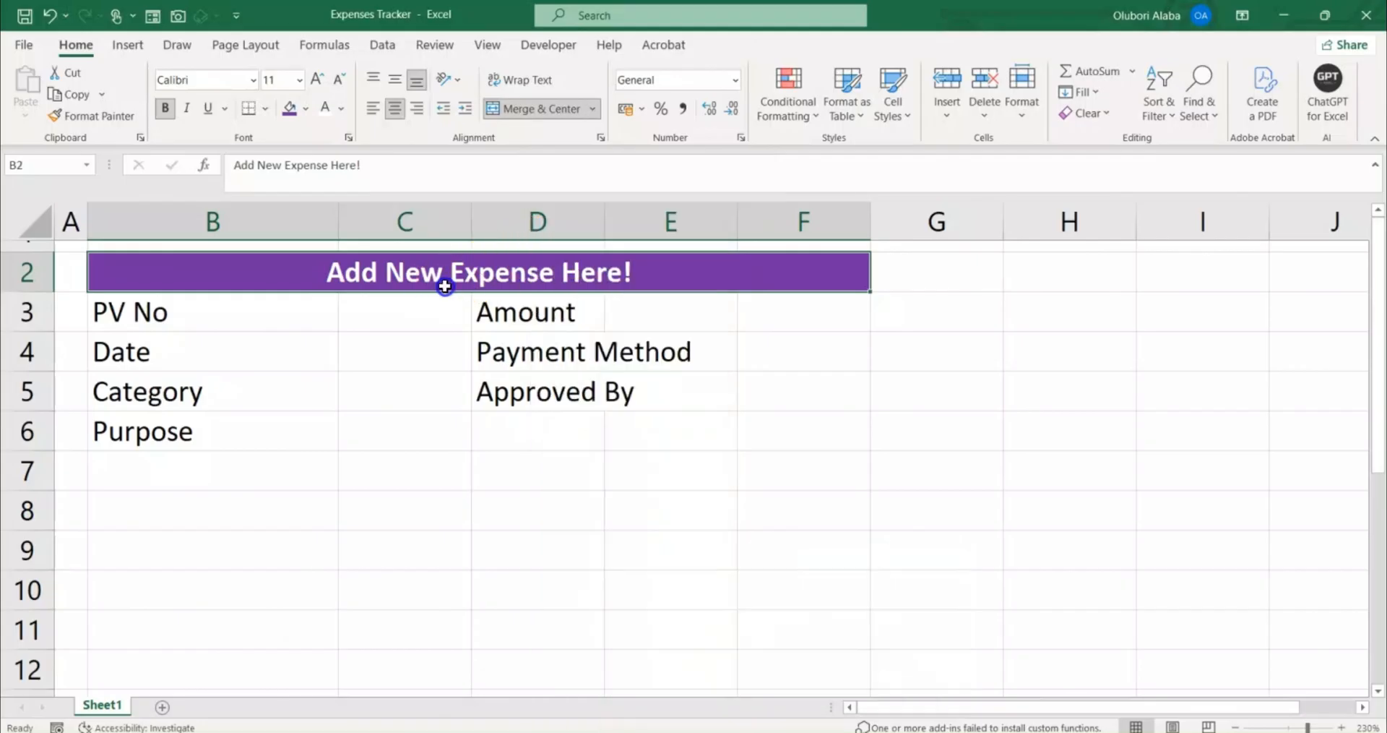
Widen column D to match the width of column B.
{"action": "left_click", "coordinate": [537, 221]}
{"action": "right_click", "coordinate": [534, 327]}
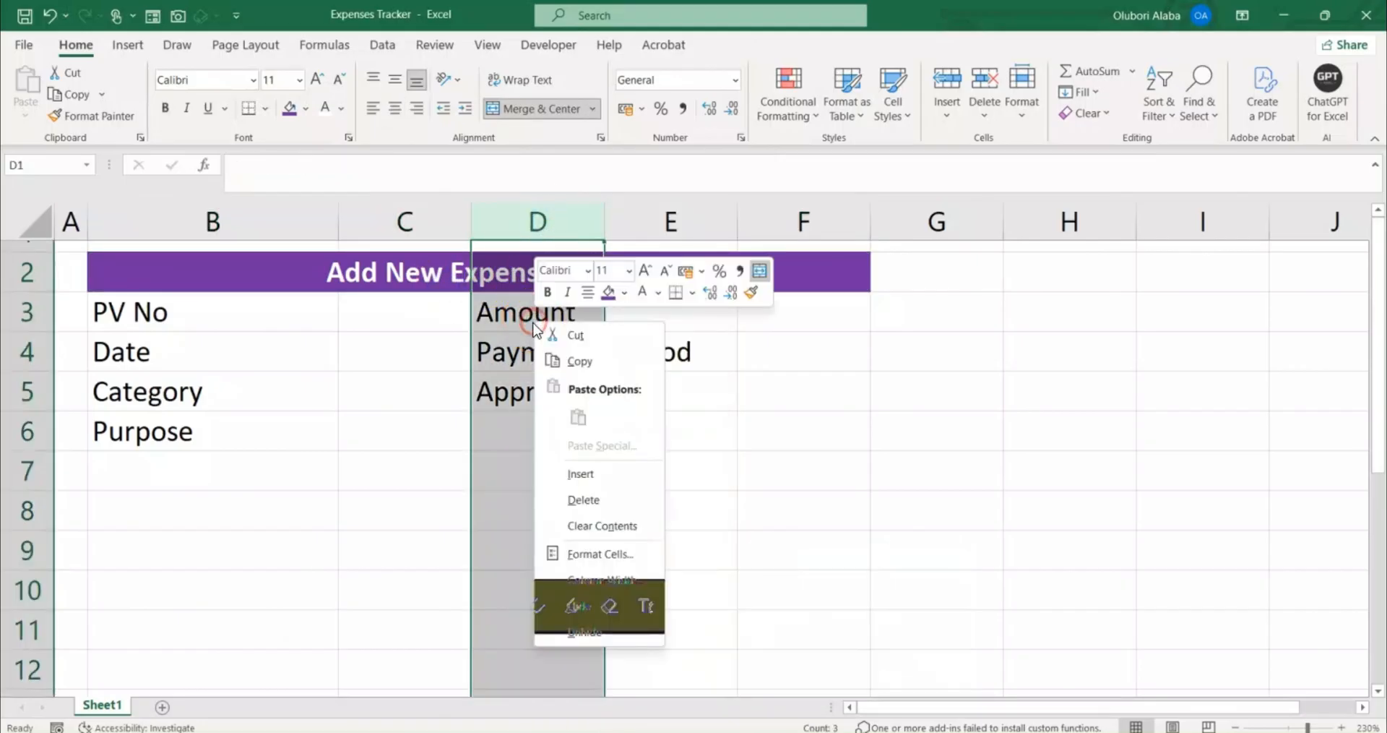
{"action": "left_click", "coordinate": [606, 578]}
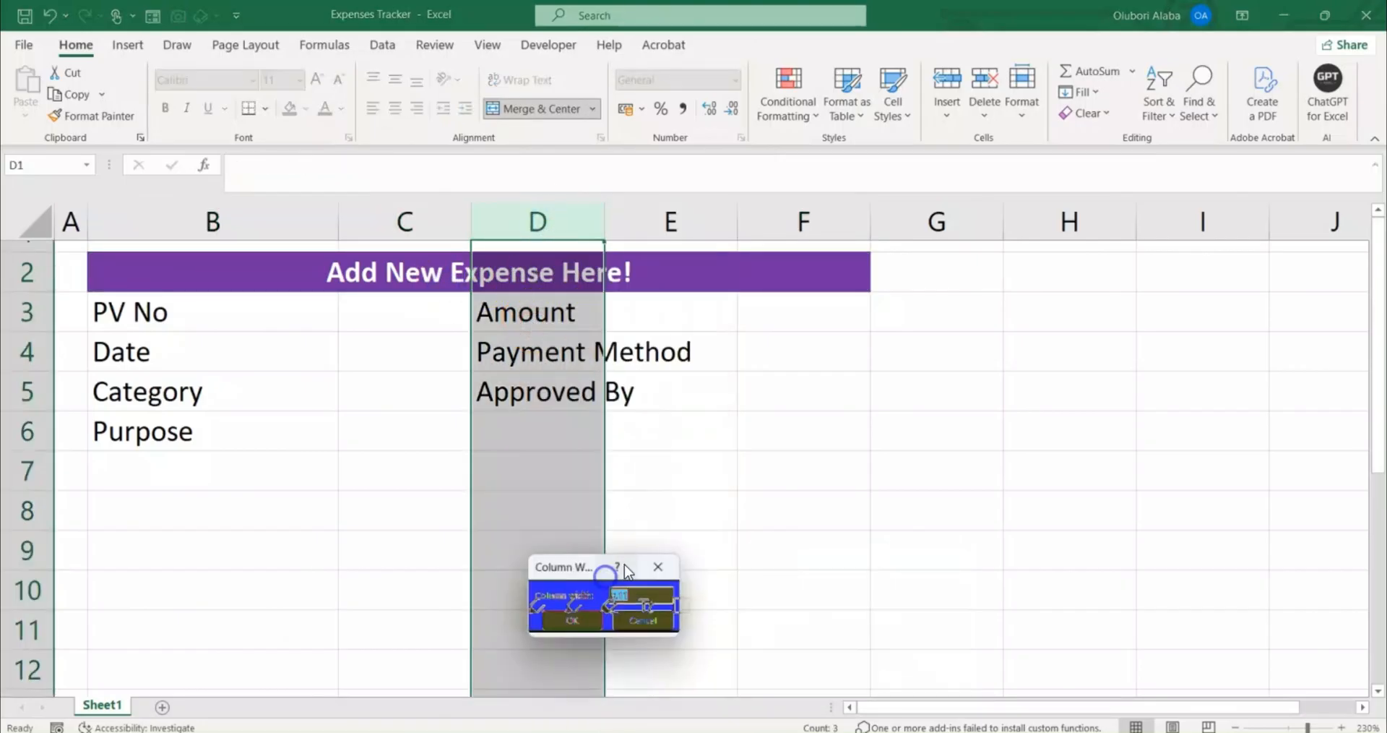
{"action": "key", "text": "Return"}
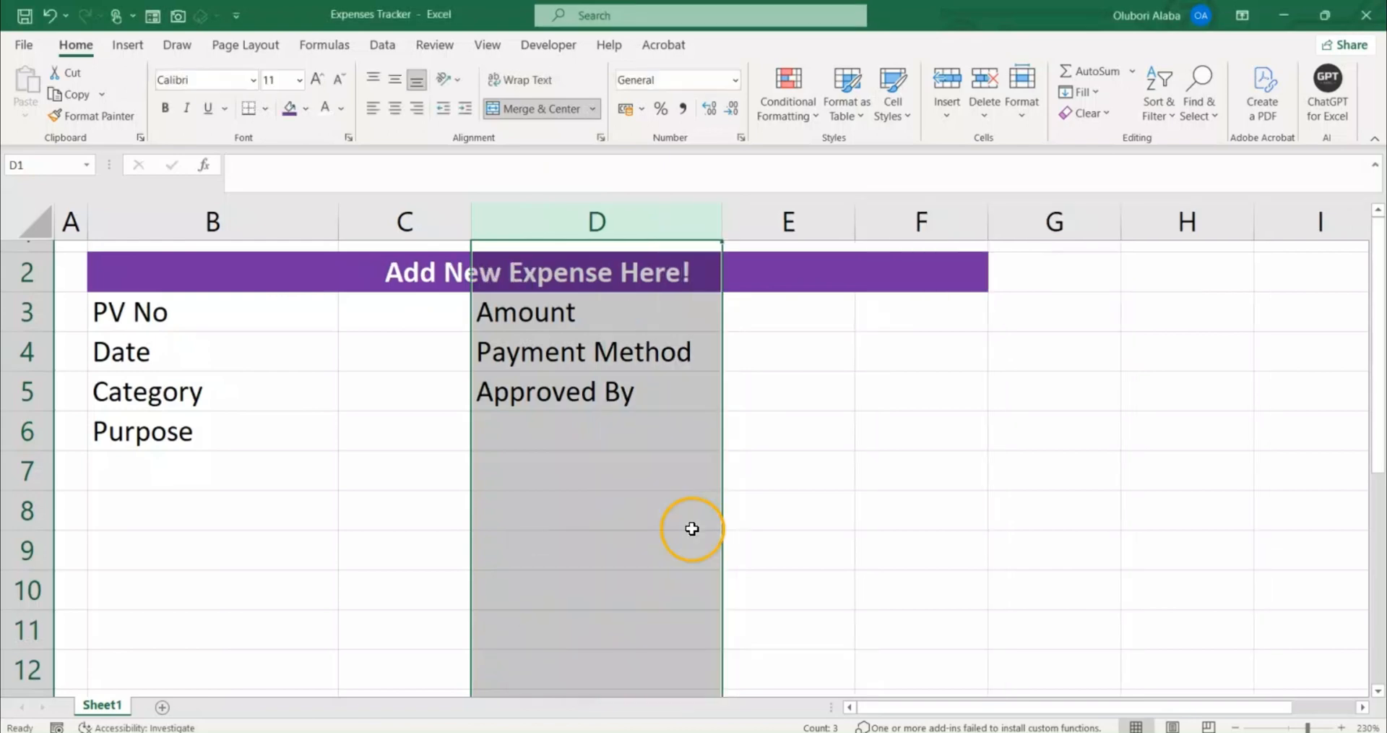
Set the width of column C to 25.
{"action": "left_click", "coordinate": [395, 214]}
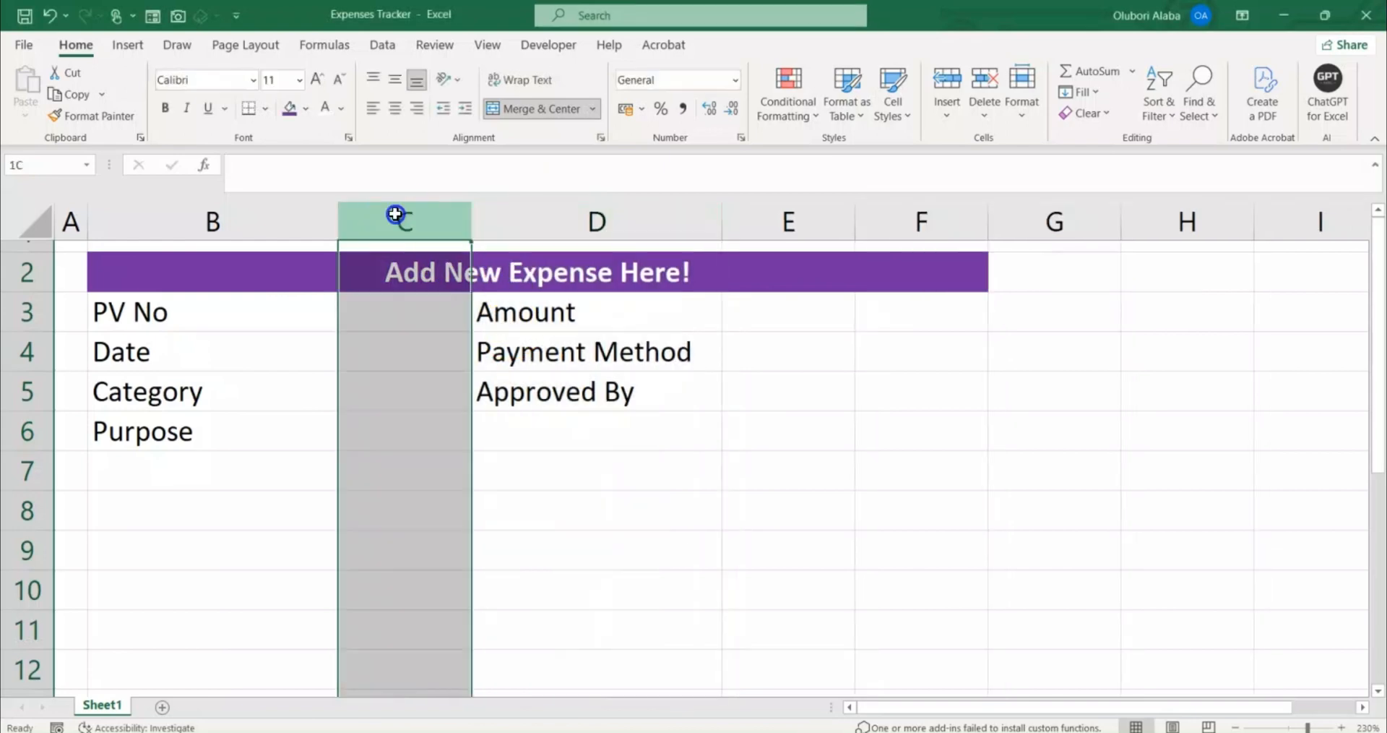
{"action": "right_click", "coordinate": [403, 335]}
{"action": "left_click", "coordinate": [473, 596]}
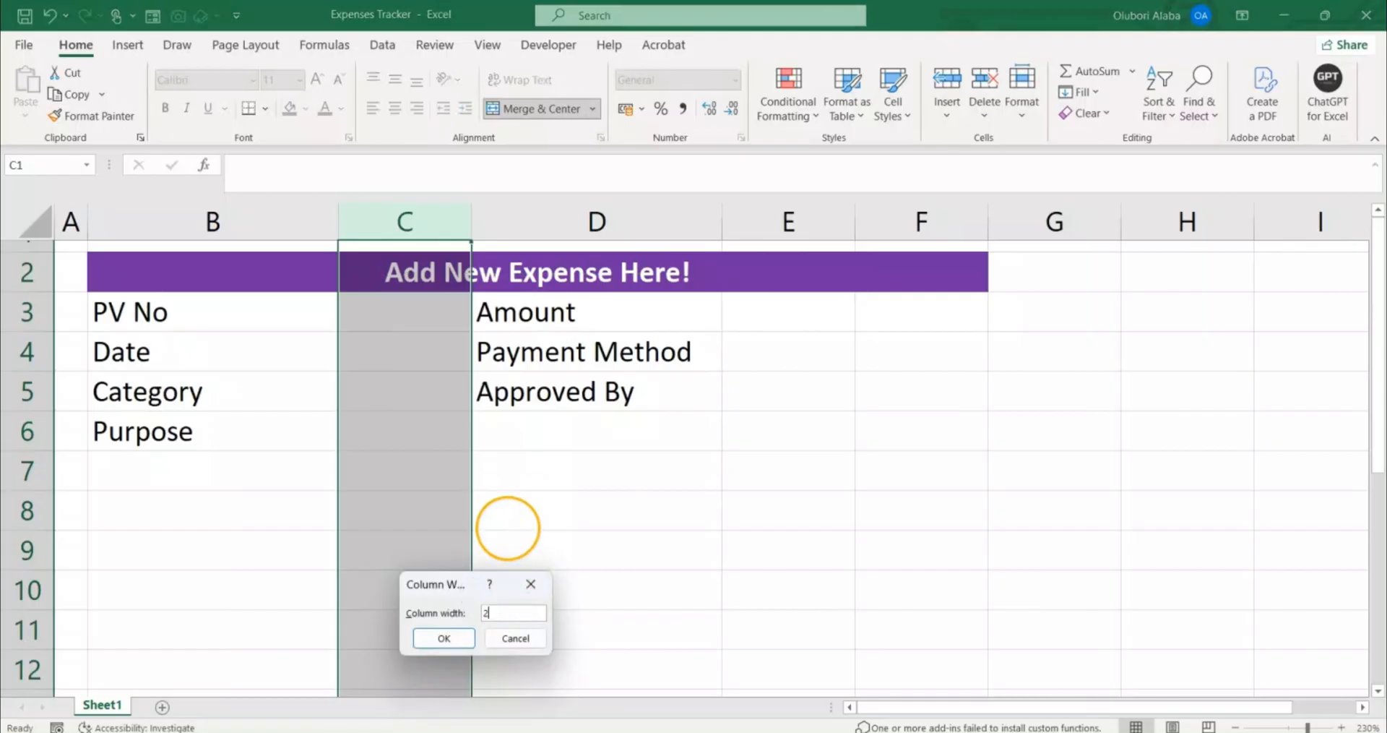
{"action": "type", "text": "2"}
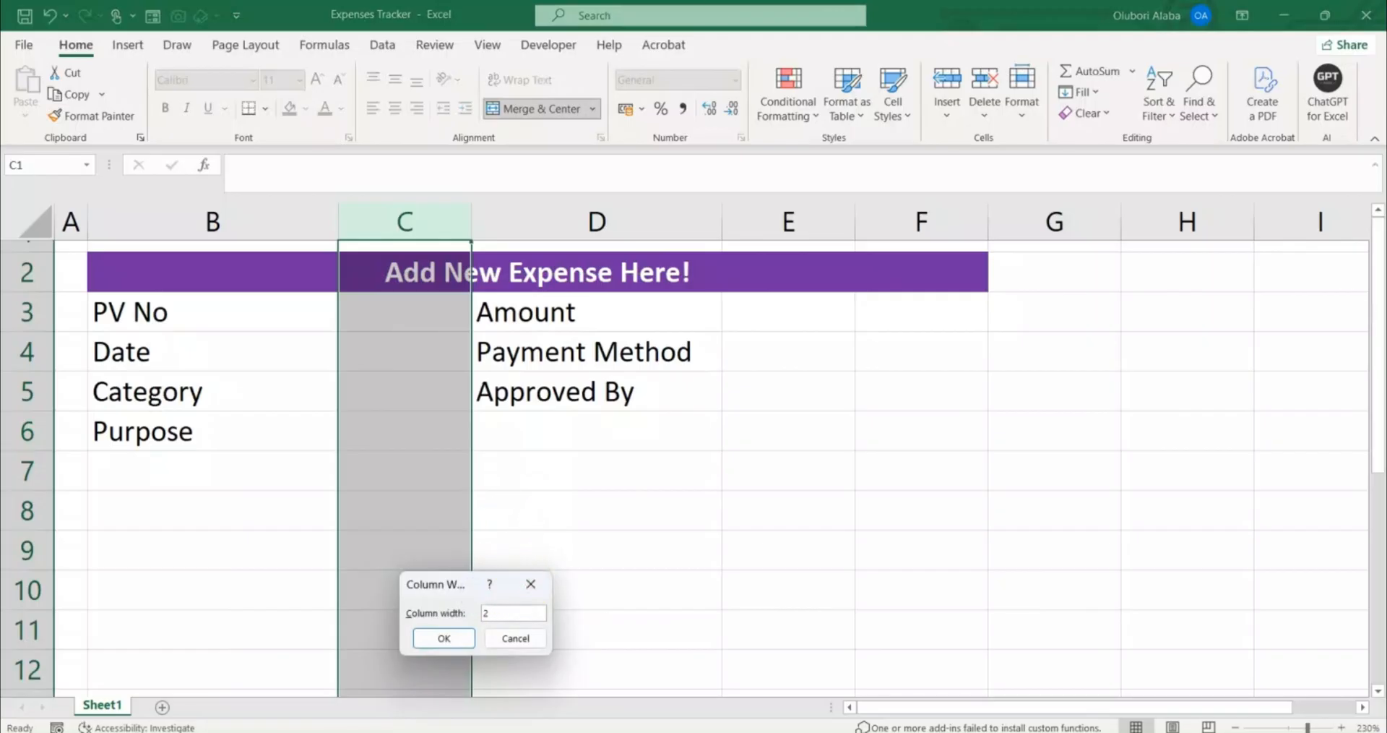
{"action": "type", "text": "0"}
{"action": "key", "text": "Return"}
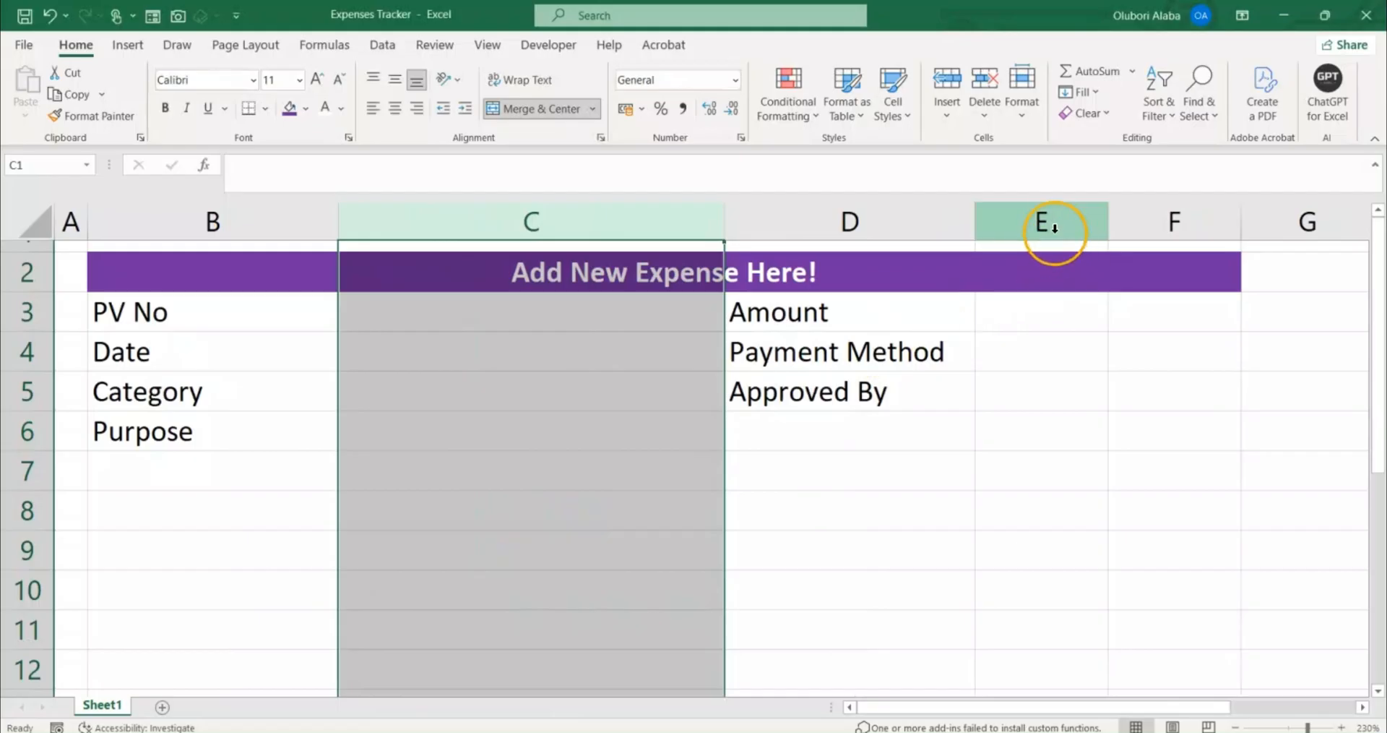
{"action": "left_click", "coordinate": [1045, 222]}
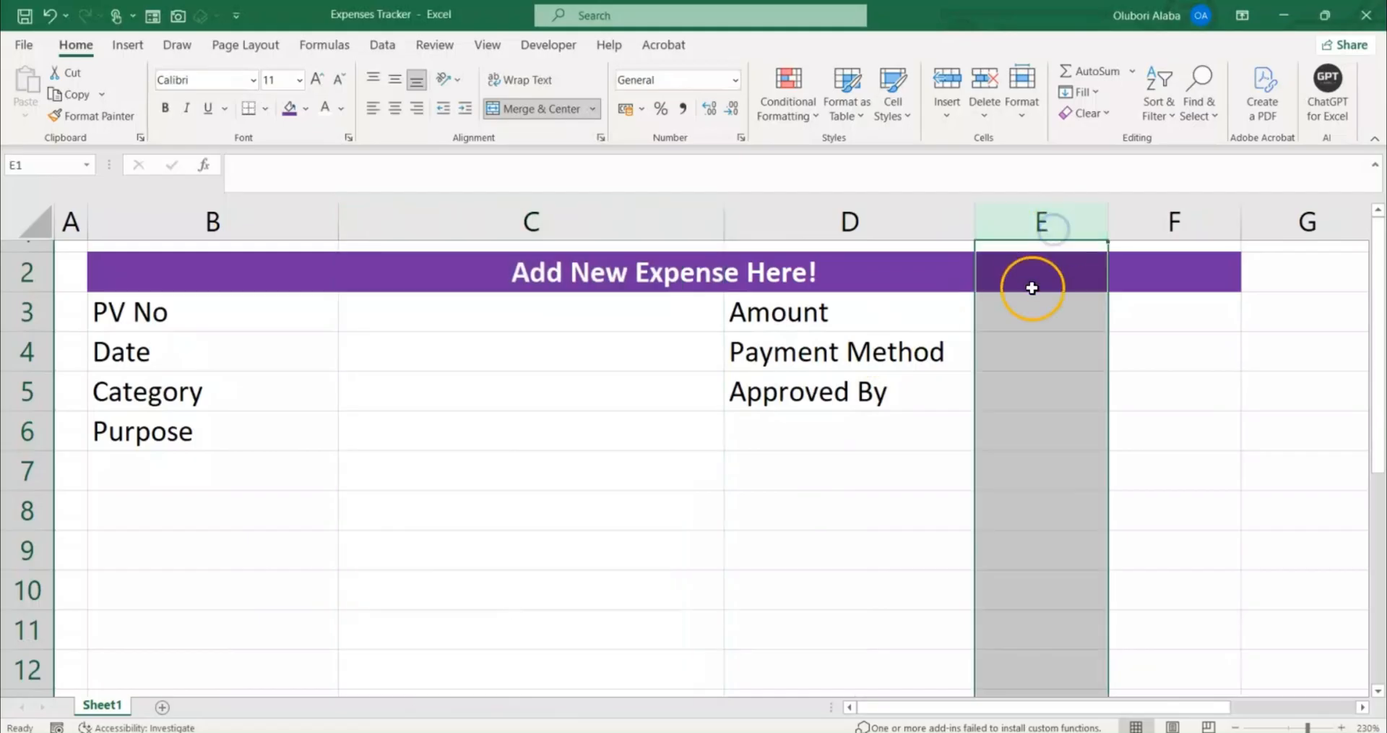
{"action": "right_click", "coordinate": [1037, 282]}
{"action": "left_click", "coordinate": [1008, 219]}
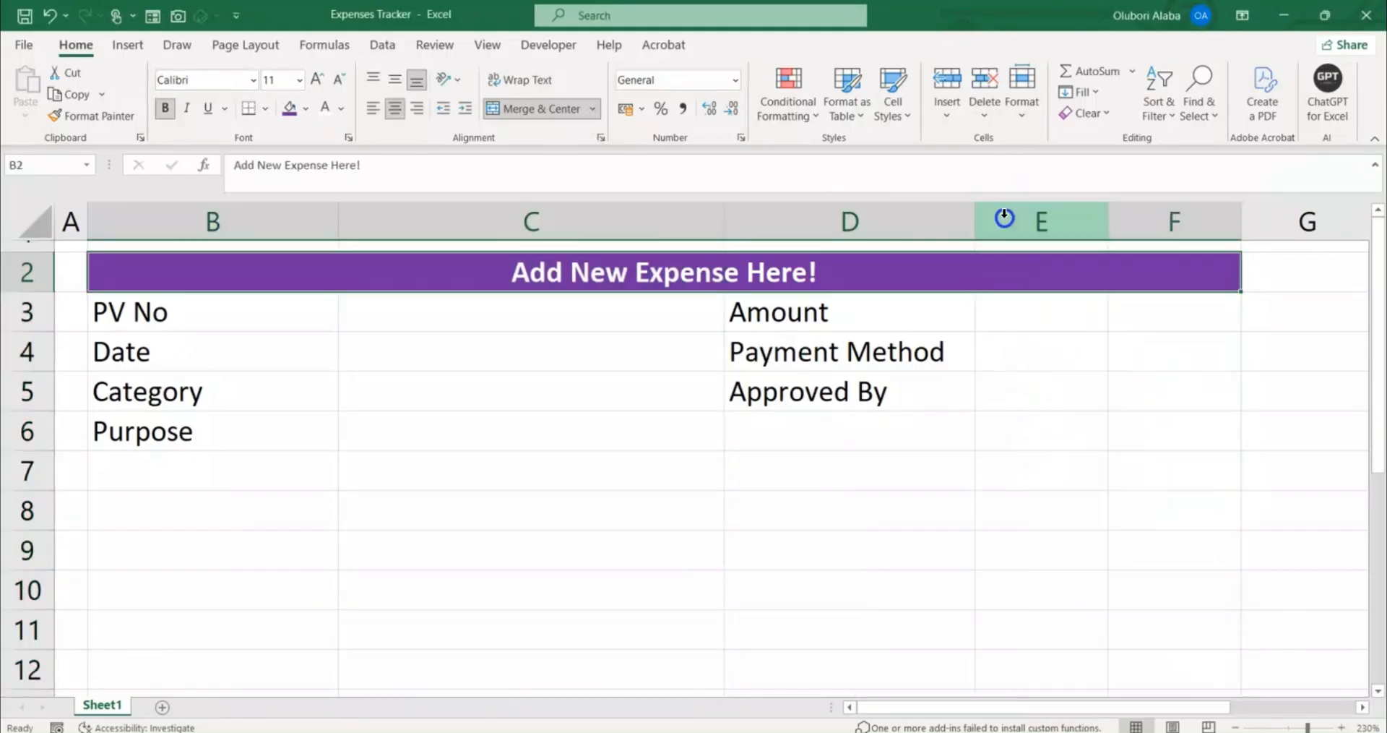
{"action": "left_click", "coordinate": [1008, 219]}
{"action": "right_click", "coordinate": [1019, 331]}
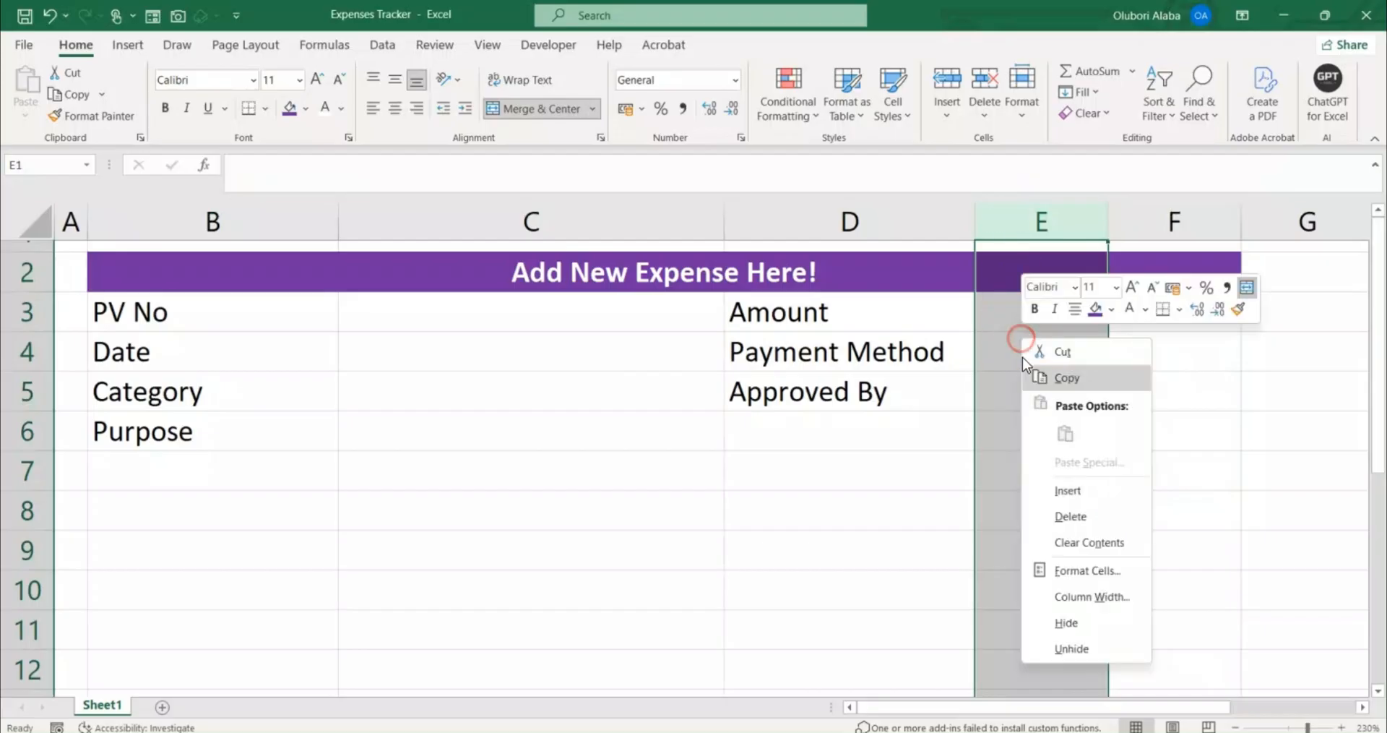
{"action": "left_click", "coordinate": [1098, 565]}
{"action": "left_click", "coordinate": [1318, 291]}
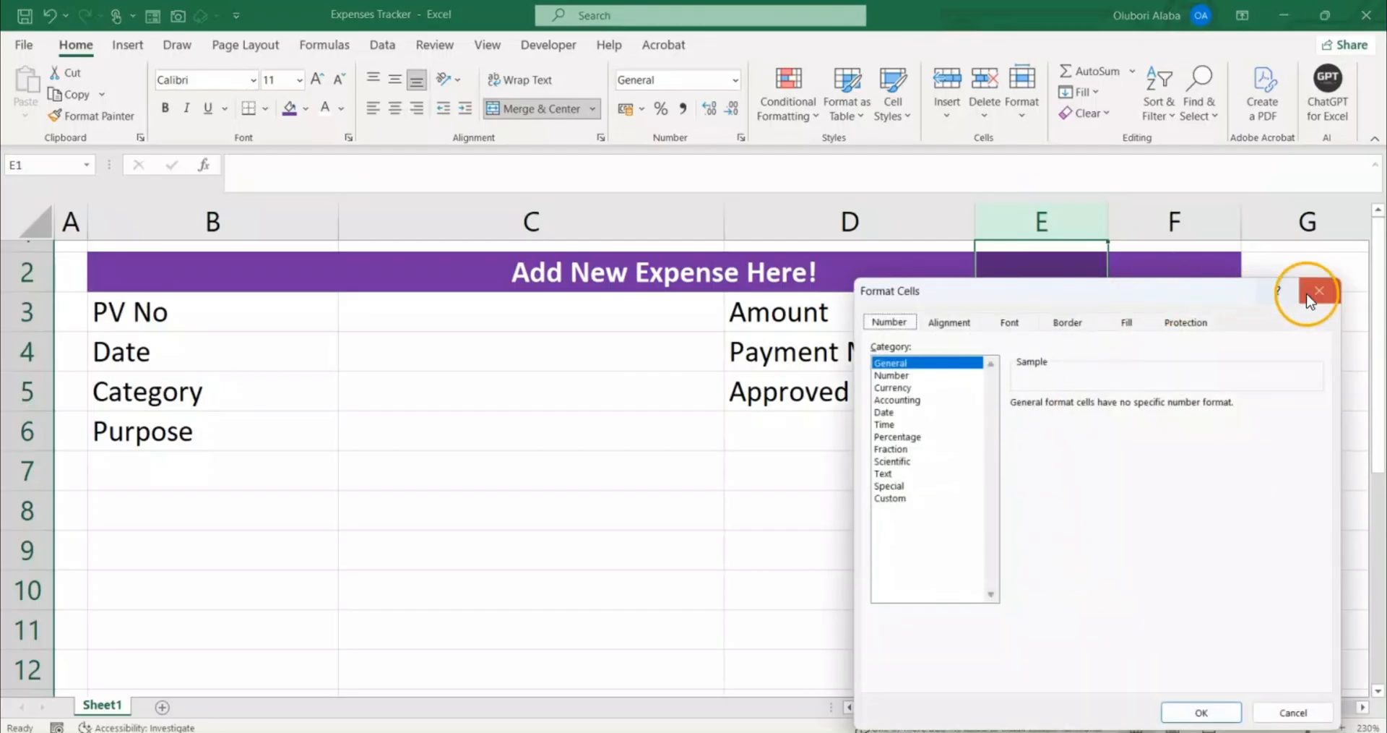
Set the width of column E to 25.
{"action": "right_click", "coordinate": [1048, 213]}
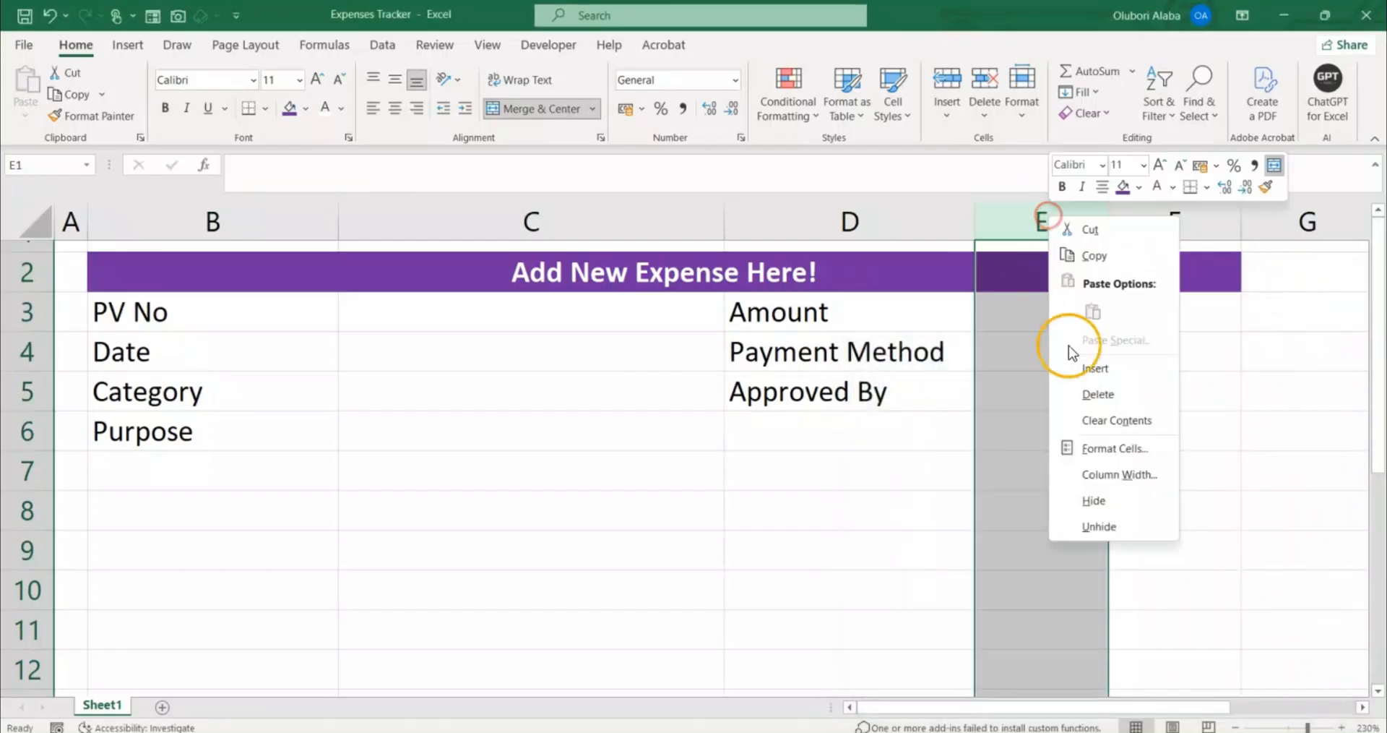
{"action": "left_click", "coordinate": [1109, 472]}
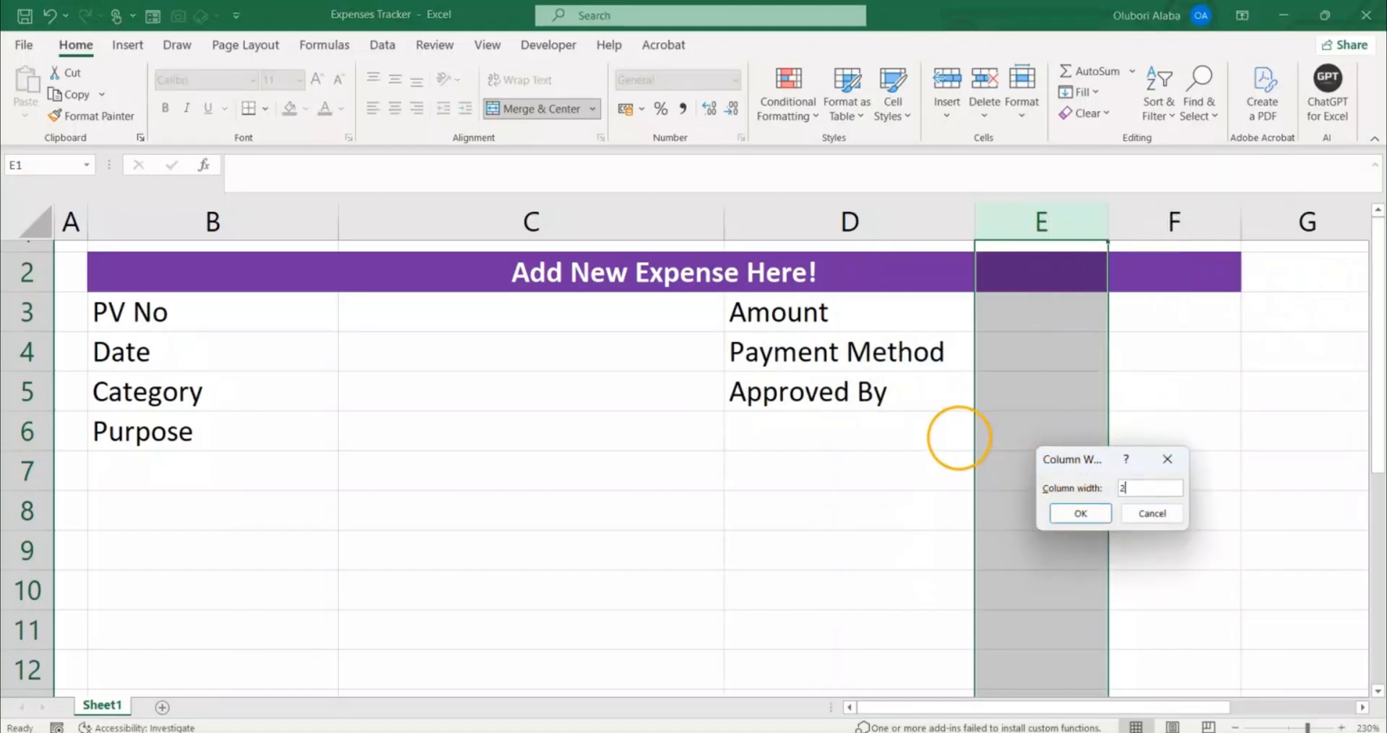
{"action": "type", "text": "25"}
{"action": "left_click", "coordinate": [1080, 513]}
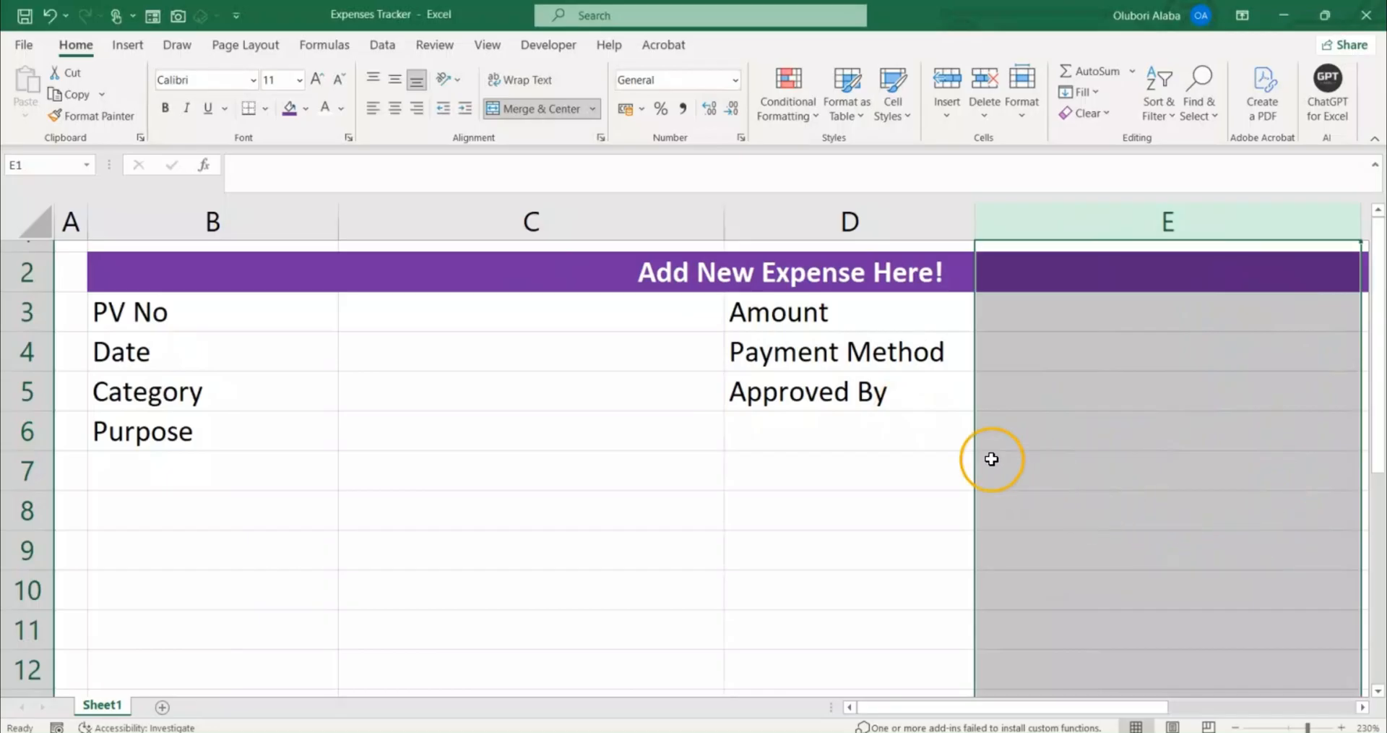
{"action": "left_click", "coordinate": [523, 384]}
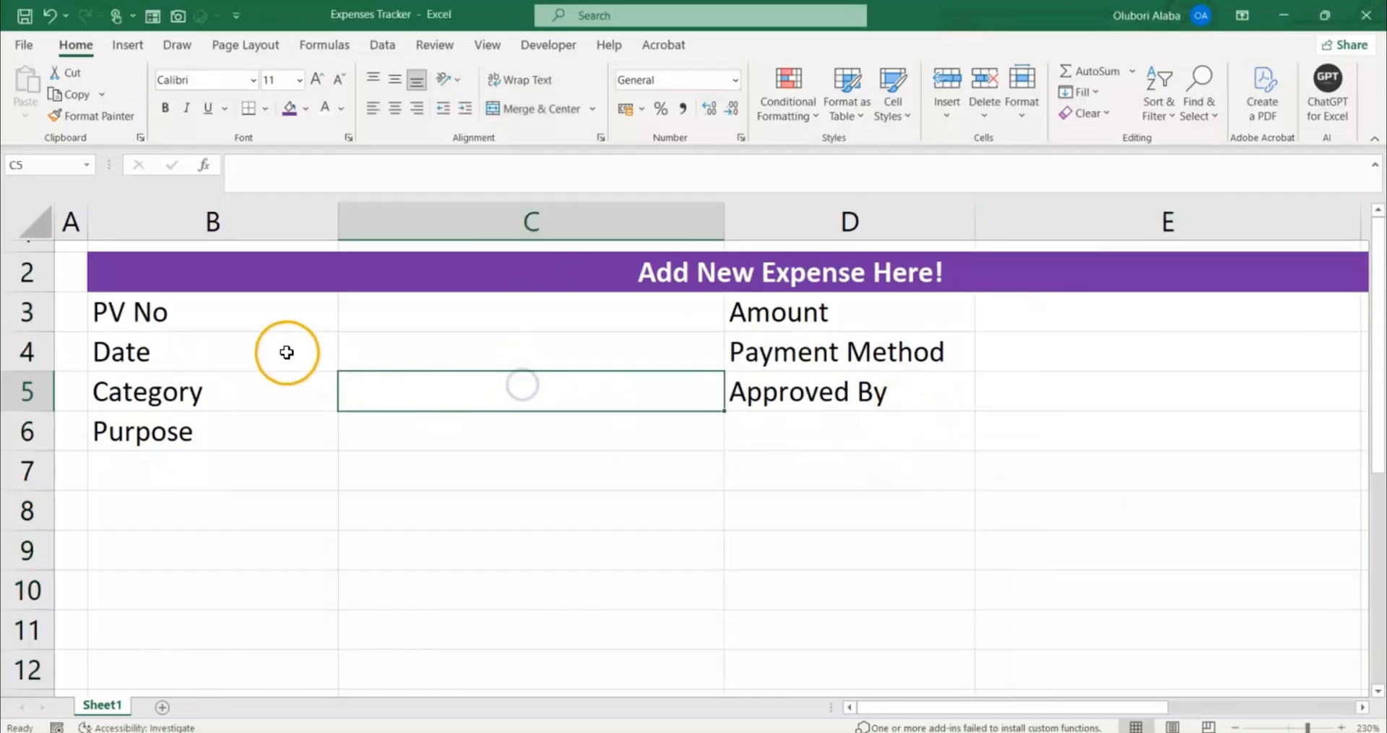
Shade the Date row B4:E4 and the Purpose row B6:E6 with the same light blue fill.
{"action": "left_click", "coordinate": [126, 354]}
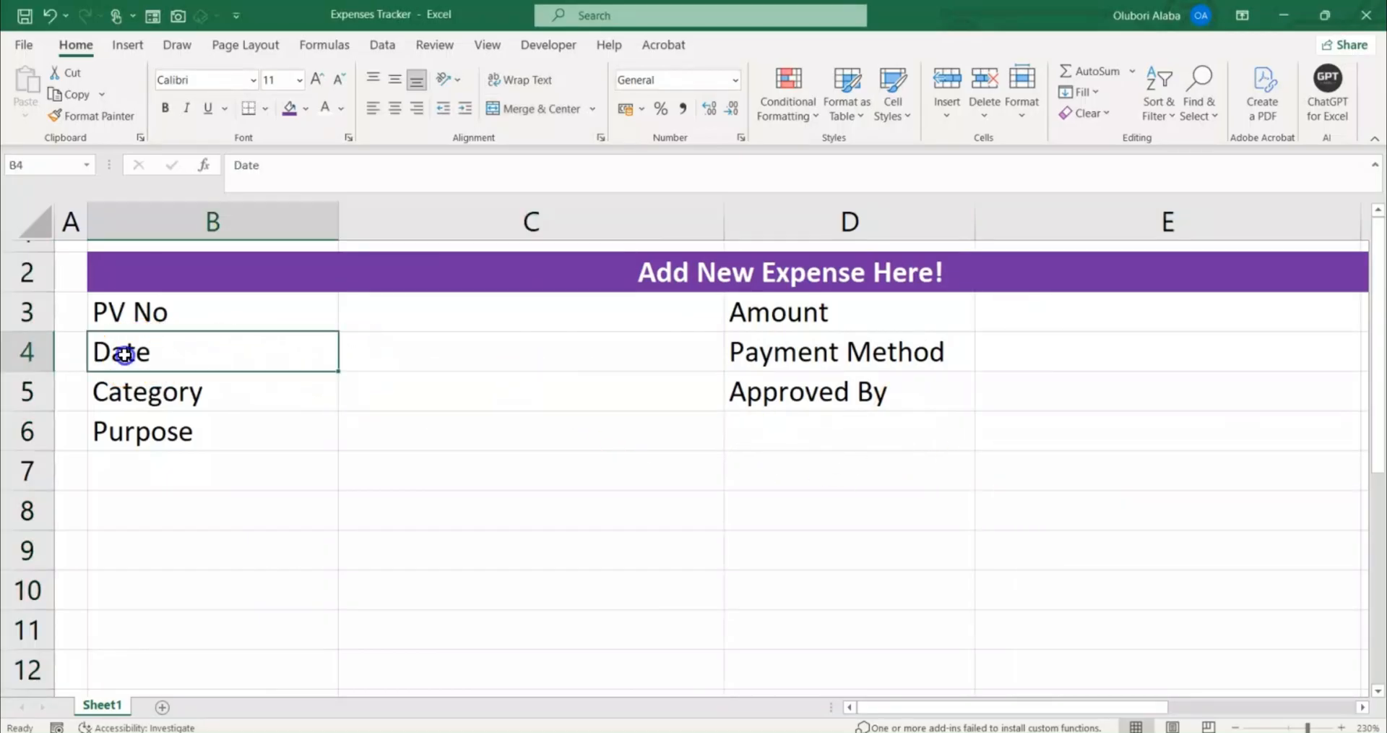
{"action": "left_click_drag", "start_coordinate": [125, 354], "coordinate": [1254, 356]}
{"action": "left_click", "coordinate": [306, 109]}
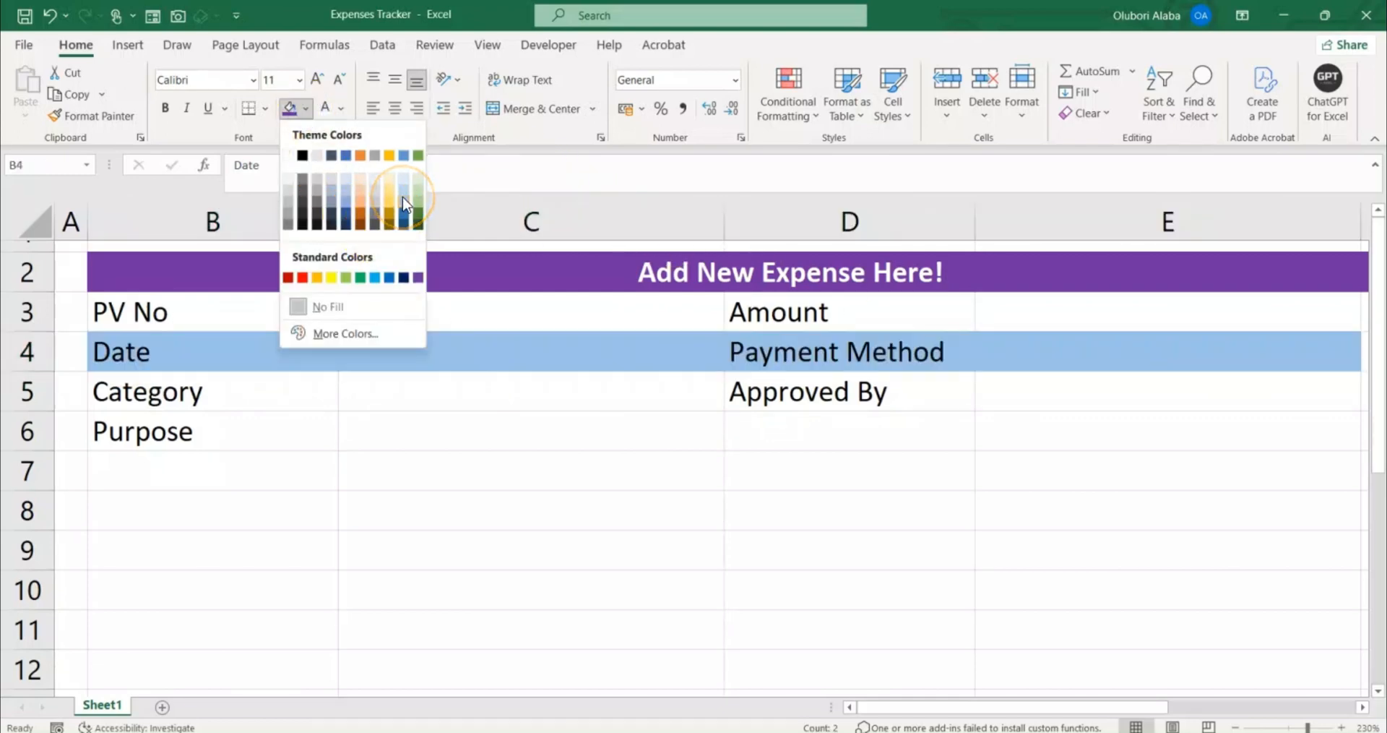
{"action": "left_click", "coordinate": [344, 189]}
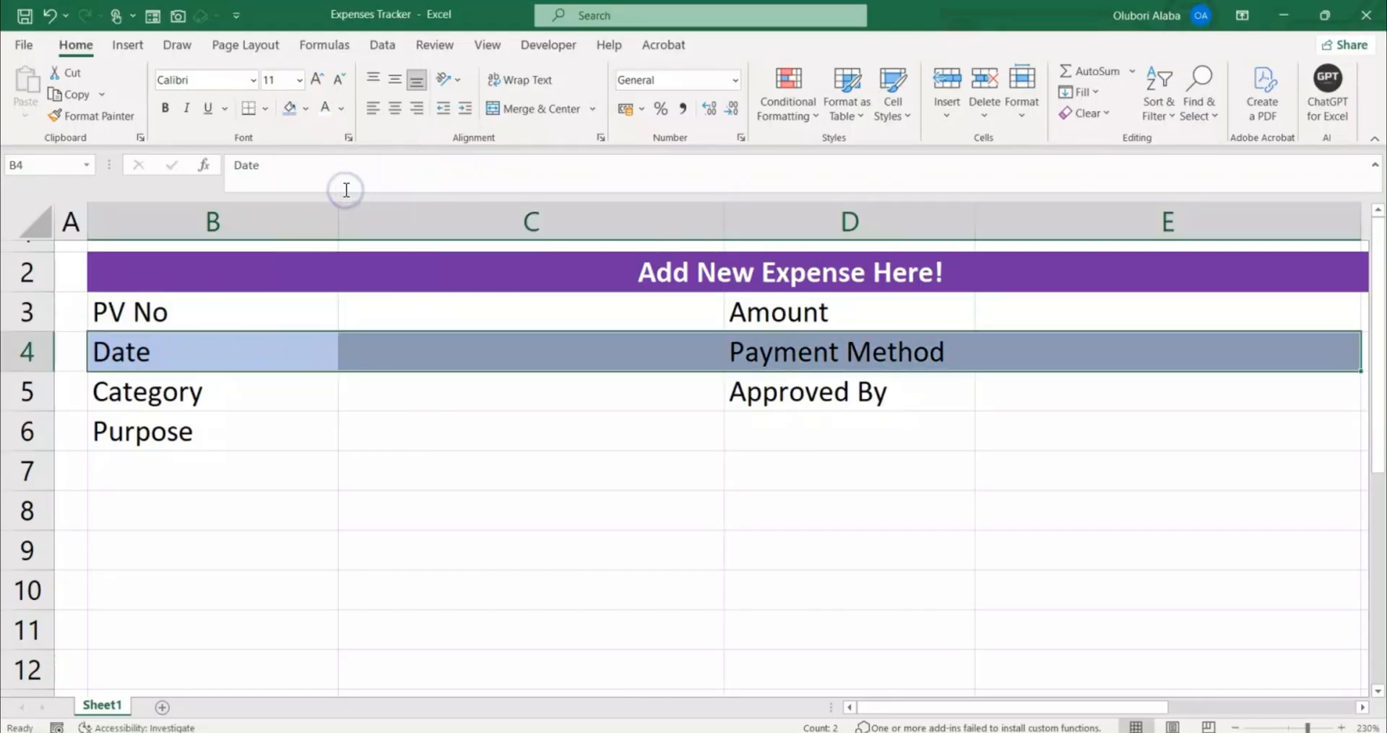
{"action": "left_click_drag", "start_coordinate": [208, 431], "coordinate": [1077, 446]}
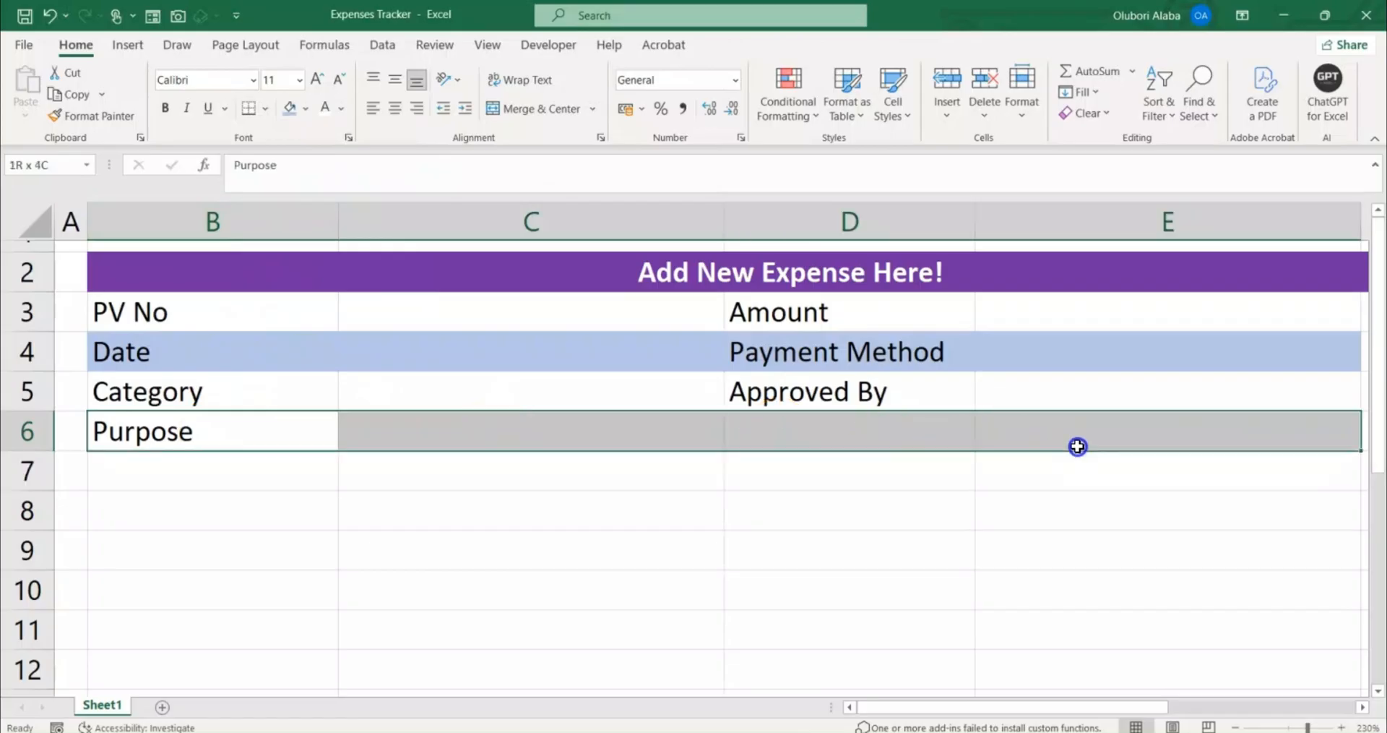
{"action": "left_click", "coordinate": [288, 113]}
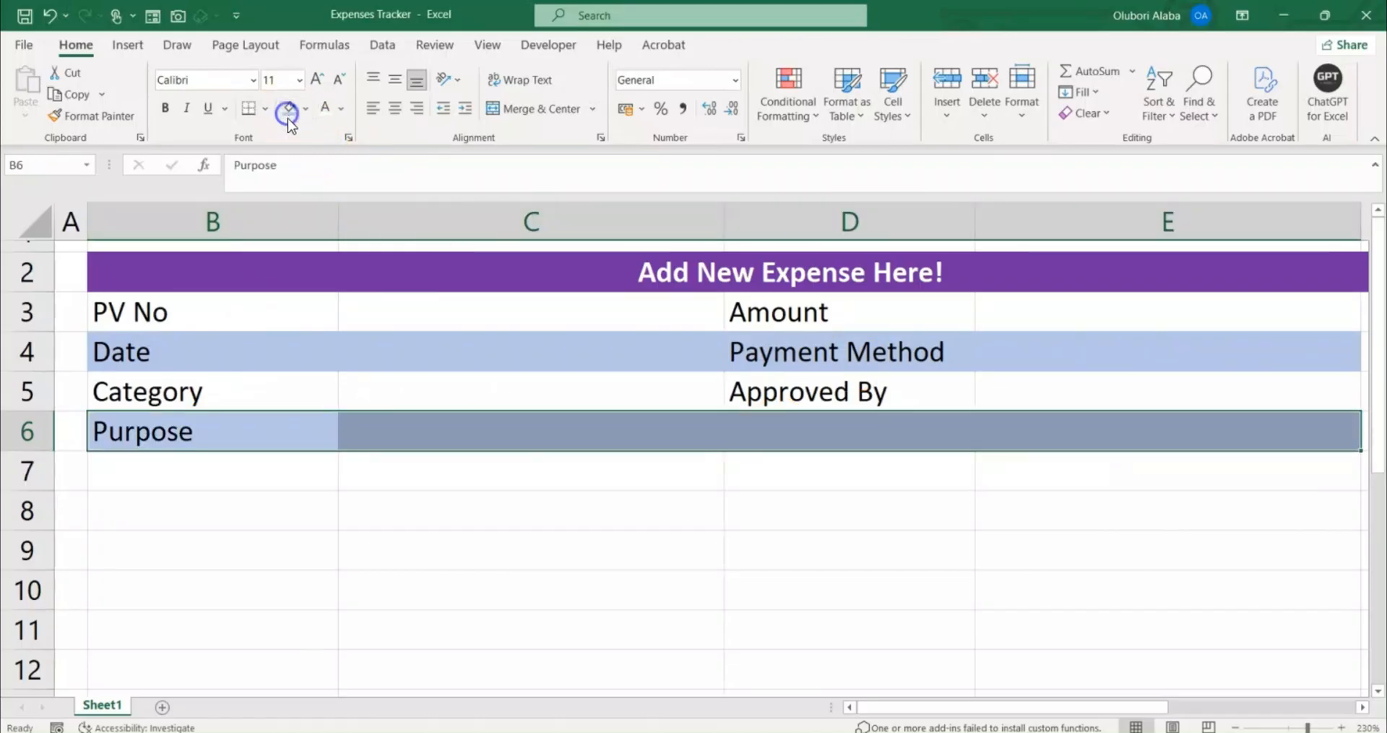
{"action": "left_click", "coordinate": [443, 456]}
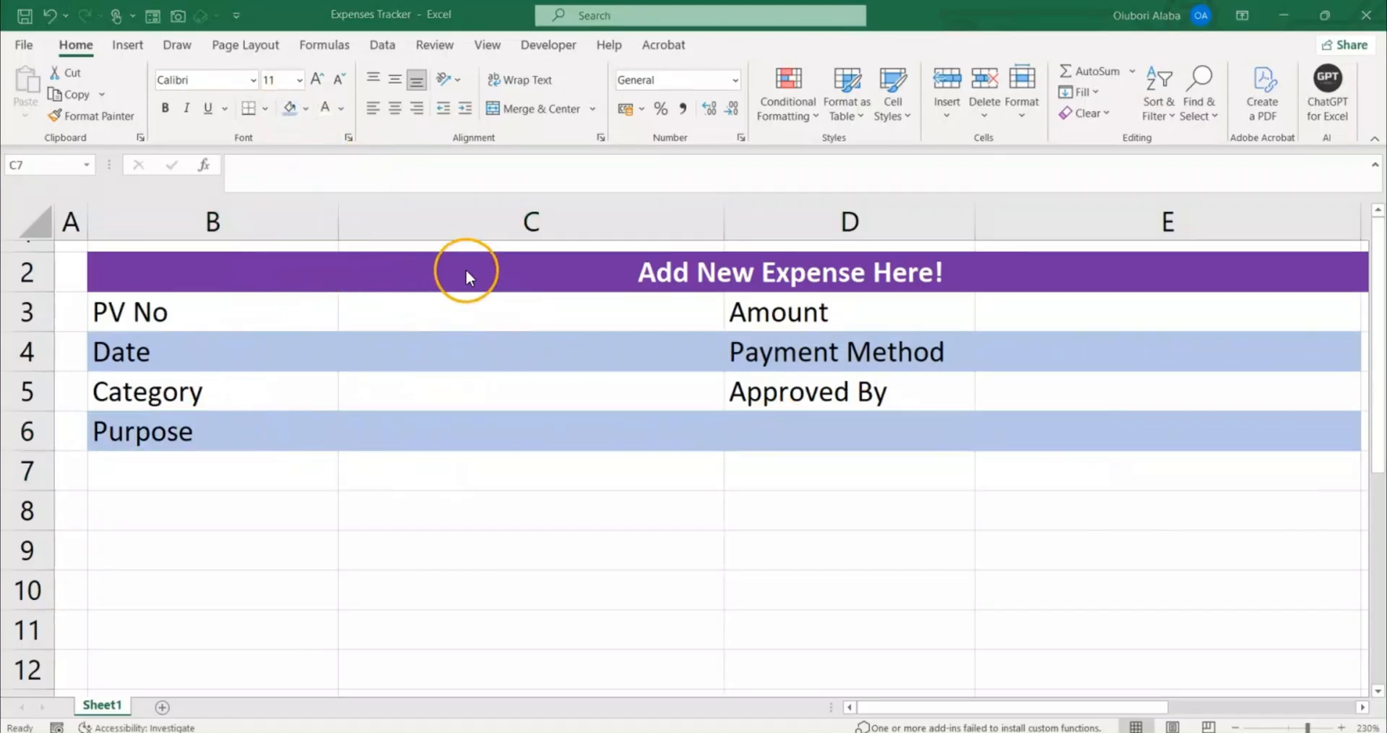
Reduce the font size of the form fields in B3:E6 to 10.
{"action": "left_click_drag", "start_coordinate": [130, 309], "coordinate": [1194, 428]}
{"action": "left_click", "coordinate": [650, 393]}
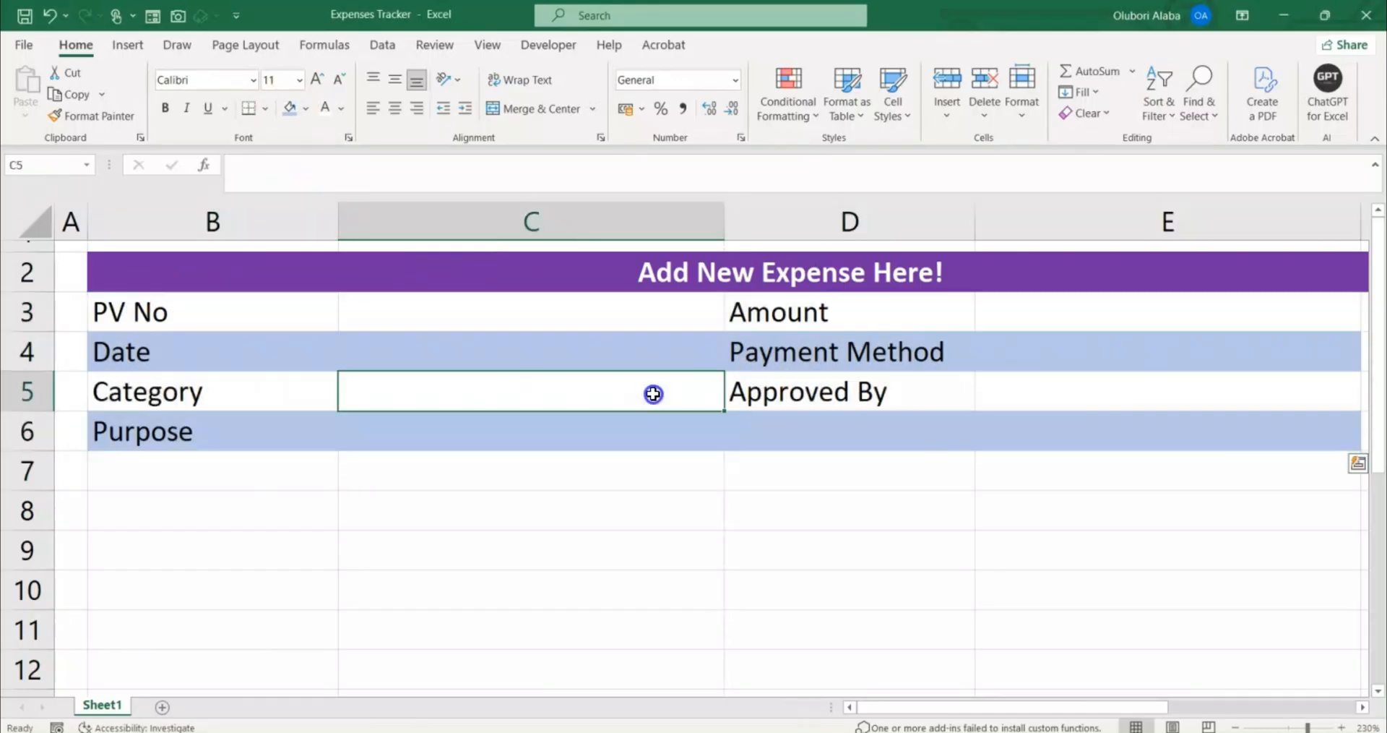
{"action": "left_click_drag", "start_coordinate": [139, 316], "coordinate": [1127, 431]}
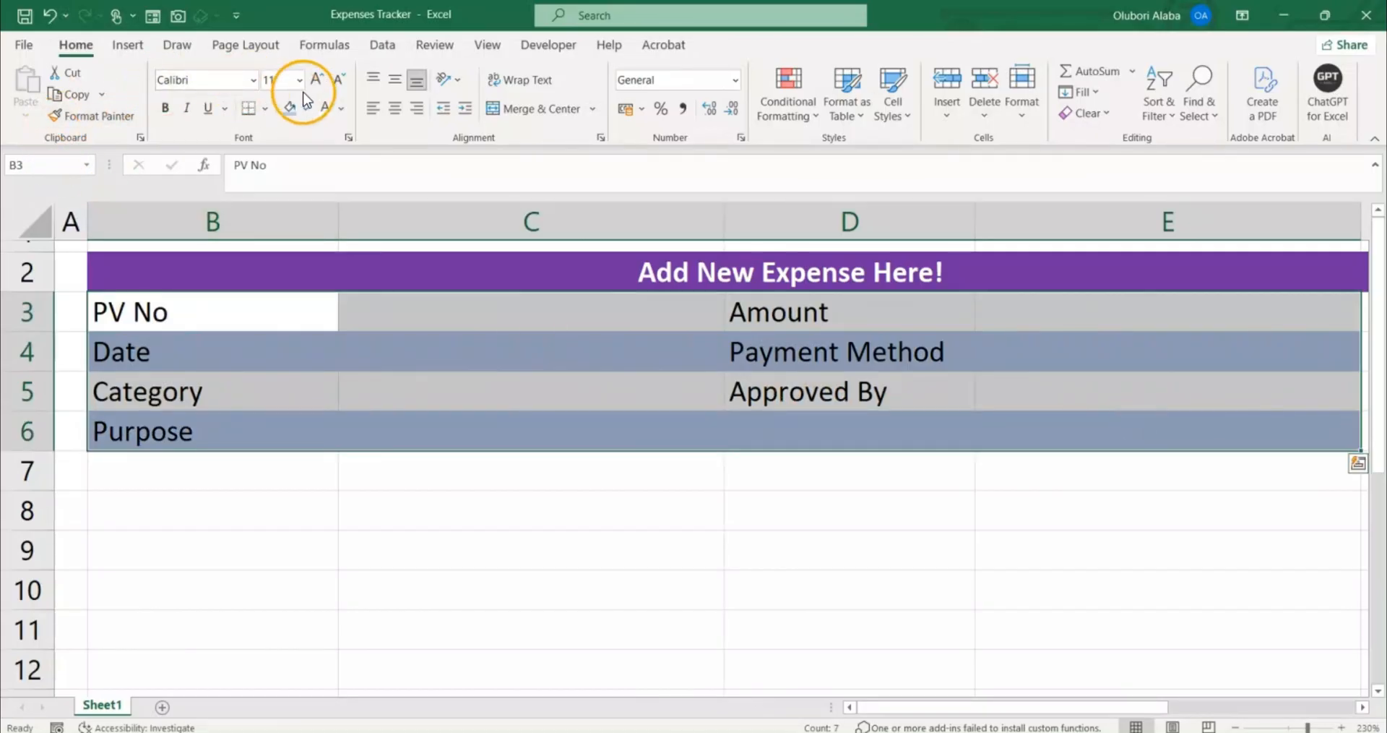
{"action": "left_click", "coordinate": [334, 81]}
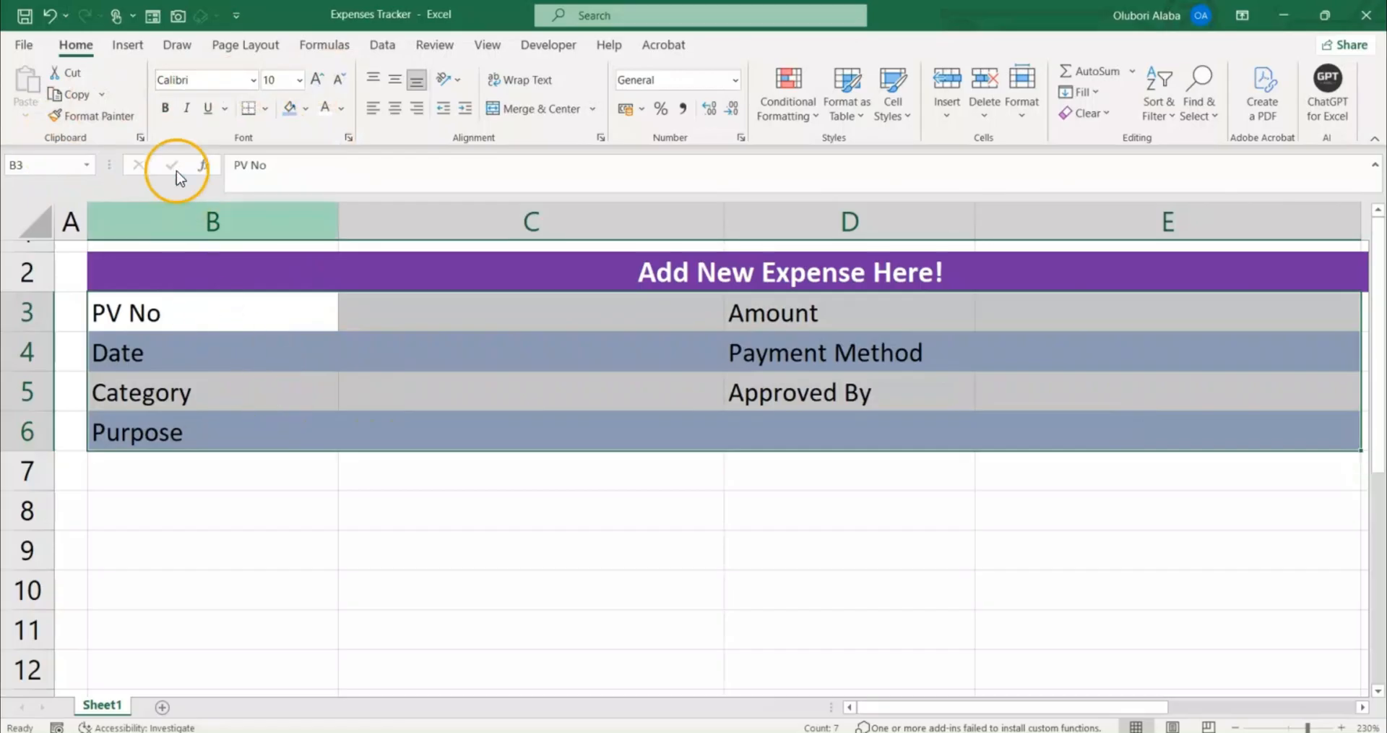
{"action": "left_click", "coordinate": [367, 405]}
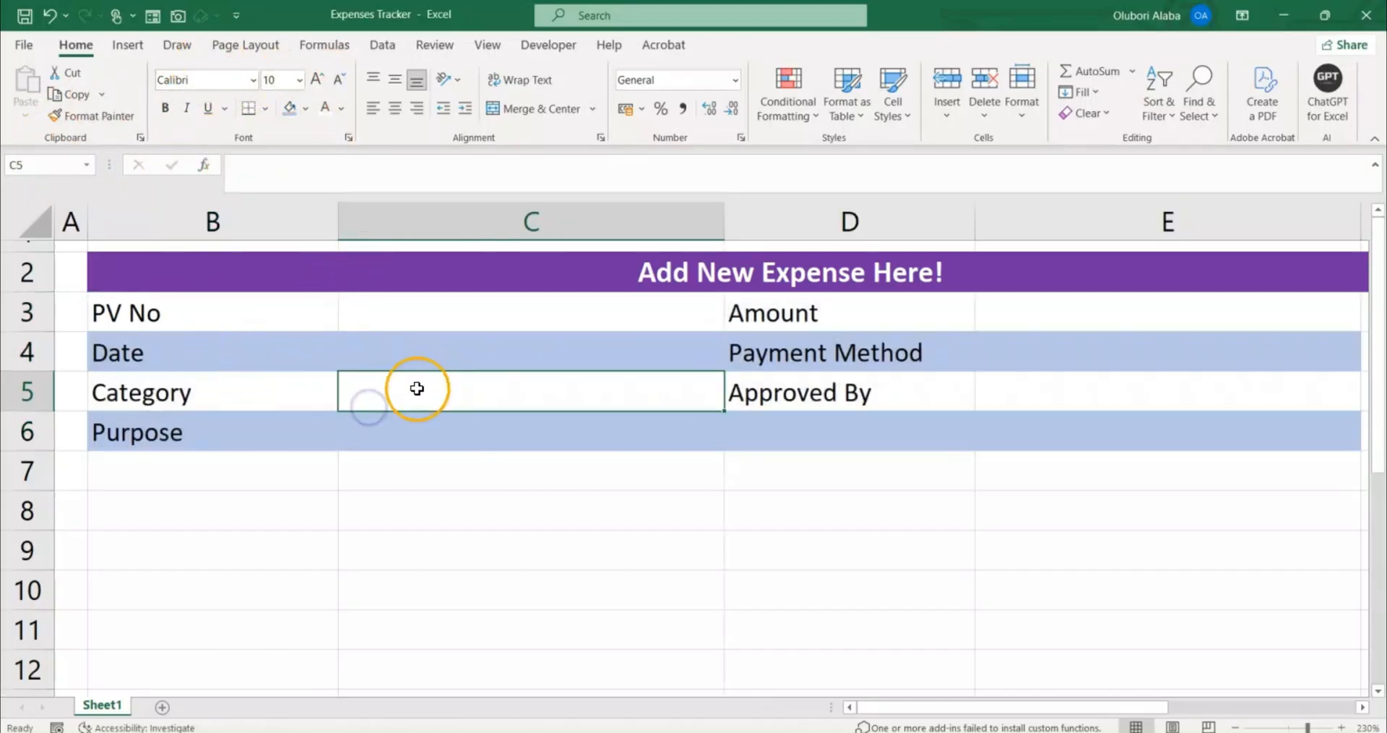
Draw a rounded rectangle about 1.44 cm wide and 0.49 cm high below the form in column E.
{"action": "left_click", "coordinate": [127, 44]}
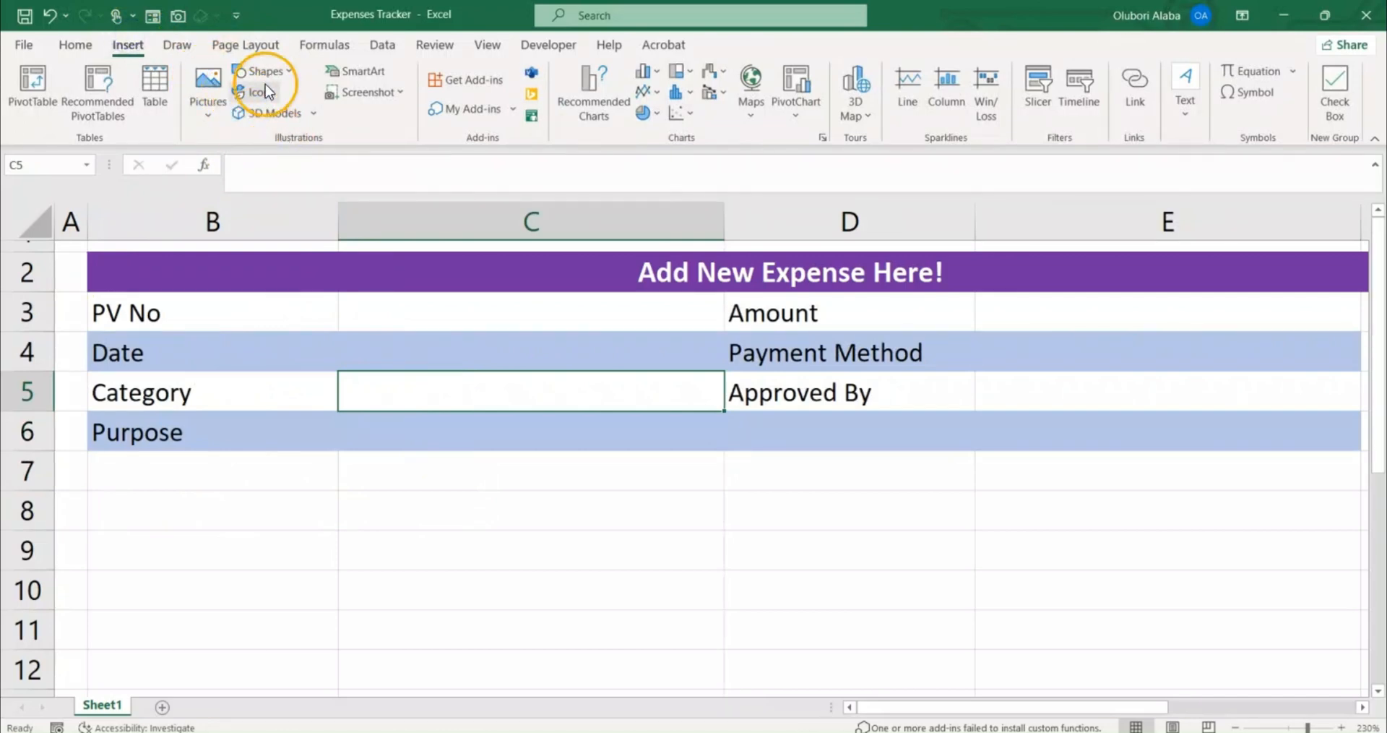
{"action": "left_click", "coordinate": [269, 72]}
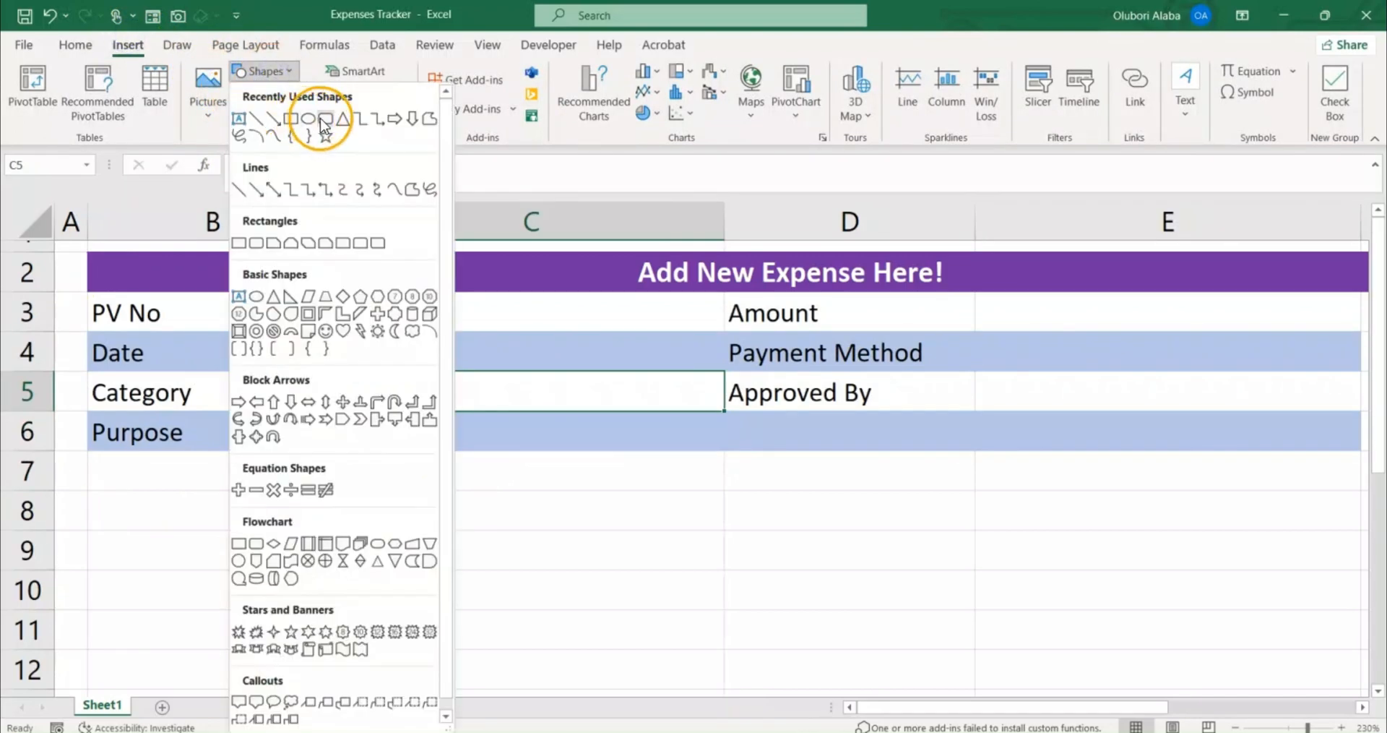
{"action": "left_click", "coordinate": [320, 119]}
{"action": "left_click_drag", "start_coordinate": [994, 480], "coordinate": [1109, 518]}
{"action": "left_click", "coordinate": [1057, 500]}
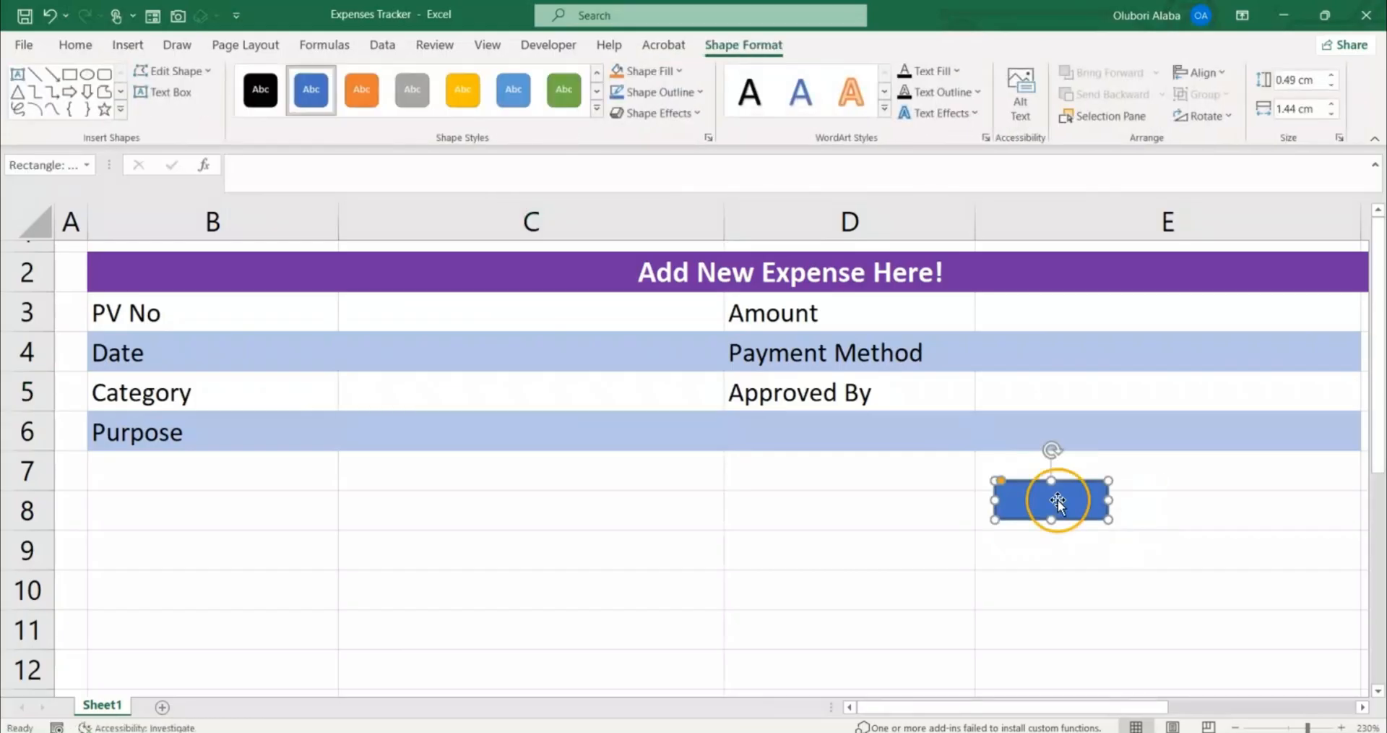
Label the rounded rectangle below the form with the text Add.
{"action": "right_click", "coordinate": [1057, 500]}
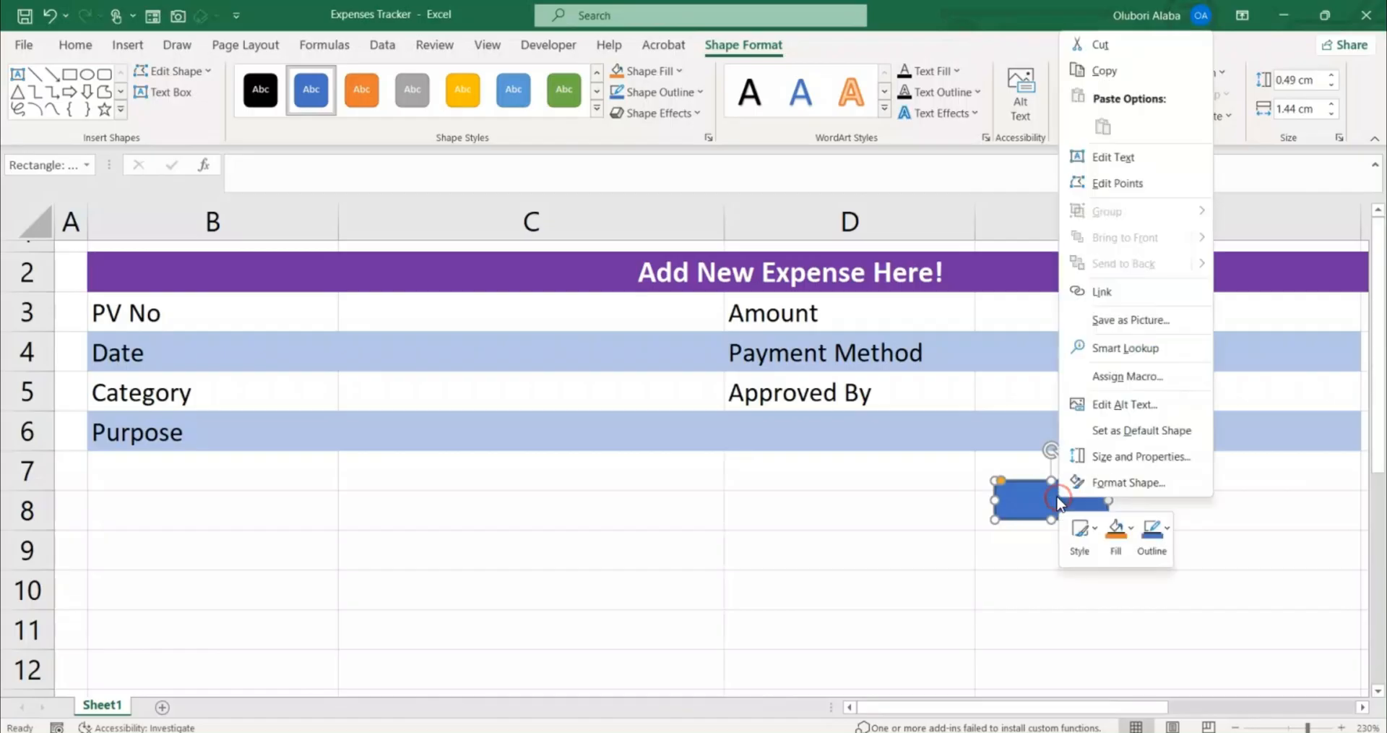
{"action": "left_click", "coordinate": [1142, 180]}
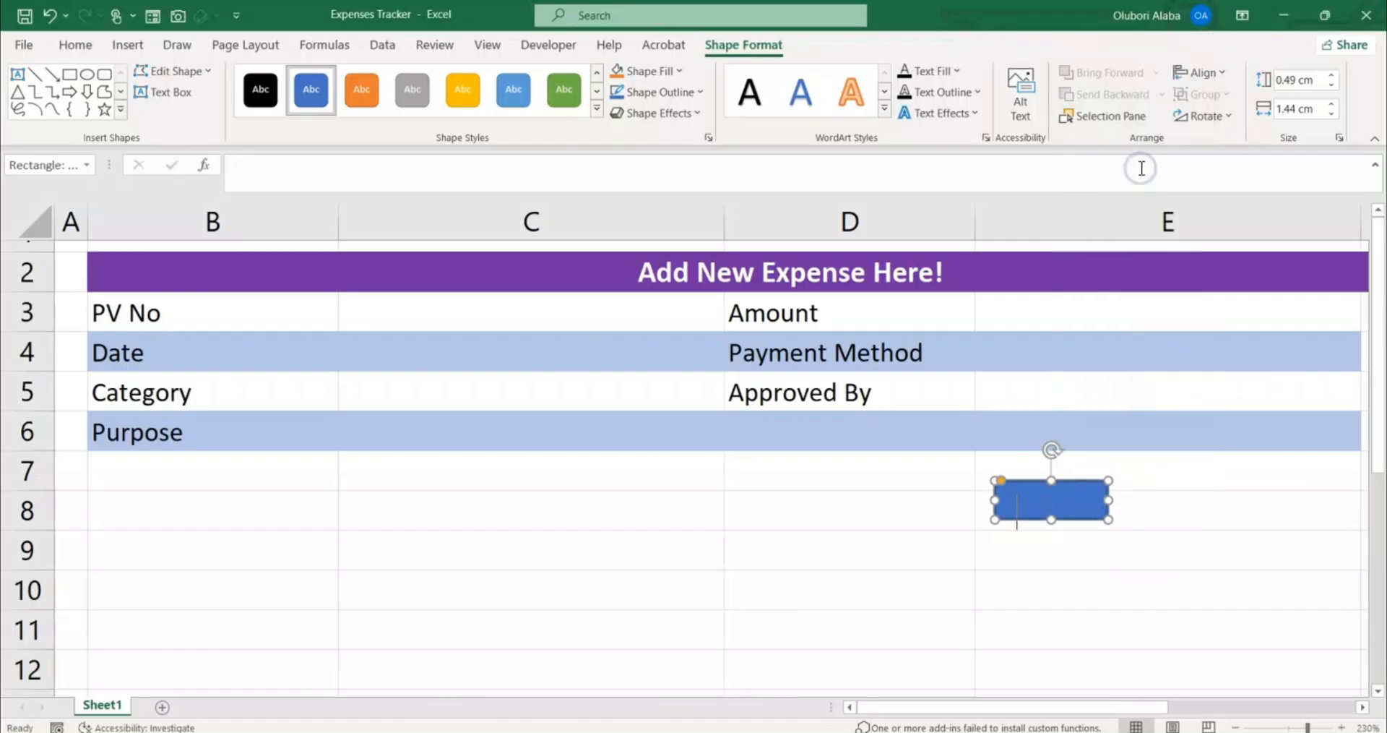
{"action": "type", "text": "Add"}
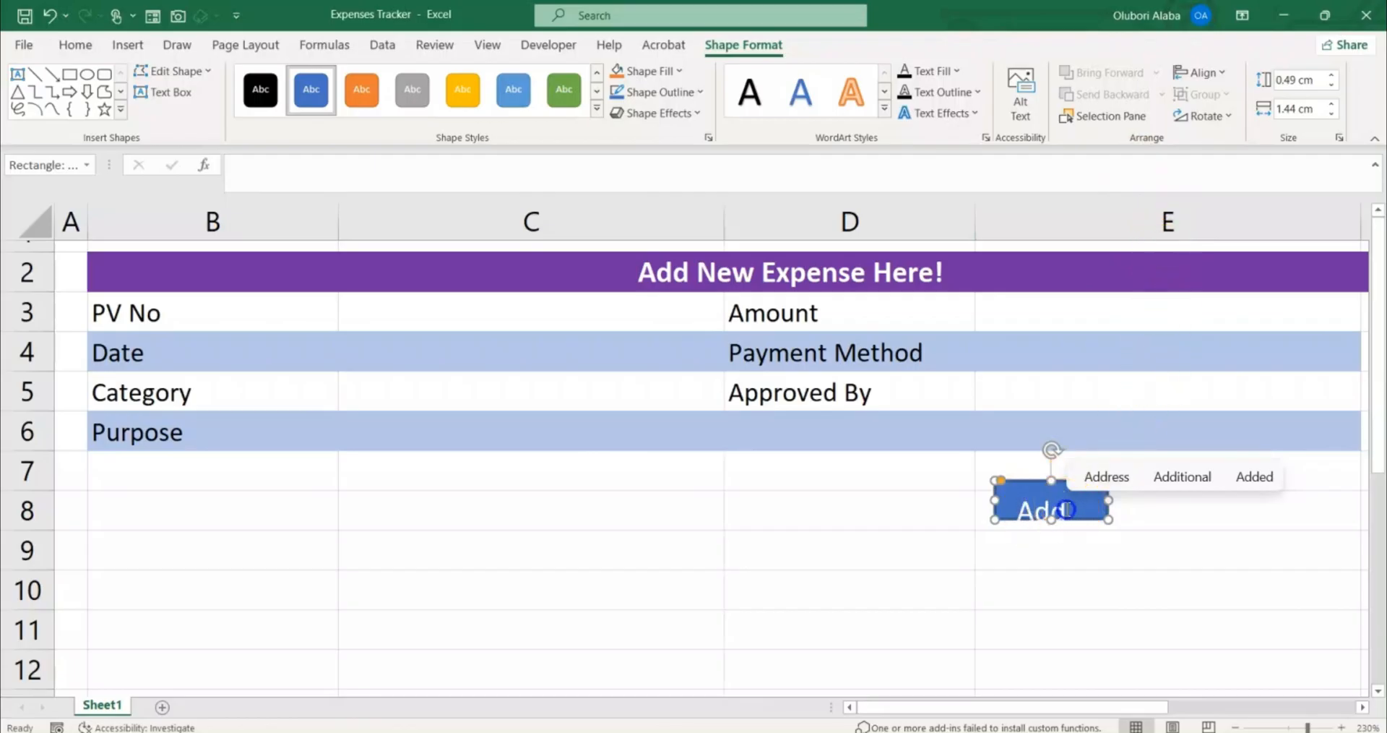
Center the Add label horizontally and vertically within its shape and make it bold.
{"action": "double_click", "coordinate": [1066, 509]}
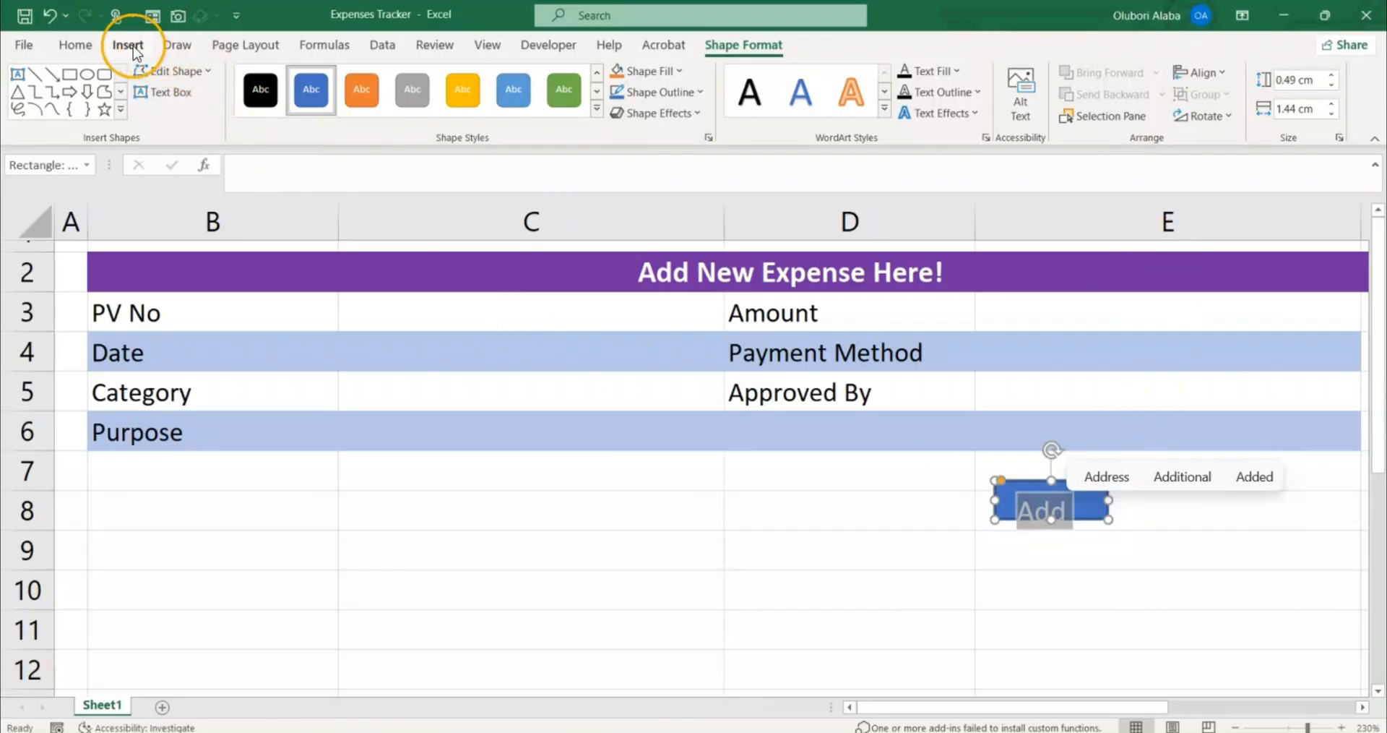
{"action": "left_click", "coordinate": [130, 46]}
{"action": "left_click", "coordinate": [92, 47]}
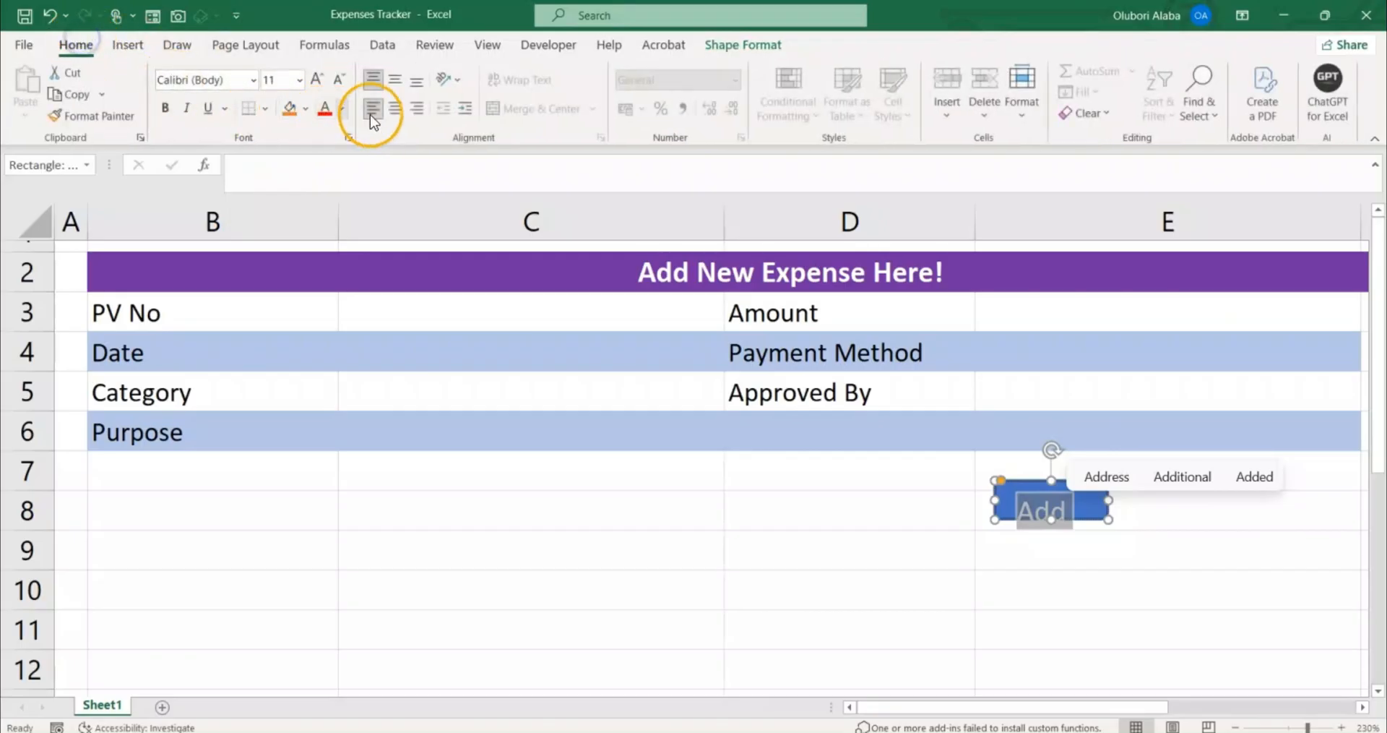
{"action": "left_click", "coordinate": [393, 107]}
{"action": "left_click", "coordinate": [395, 79]}
{"action": "left_click", "coordinate": [166, 109]}
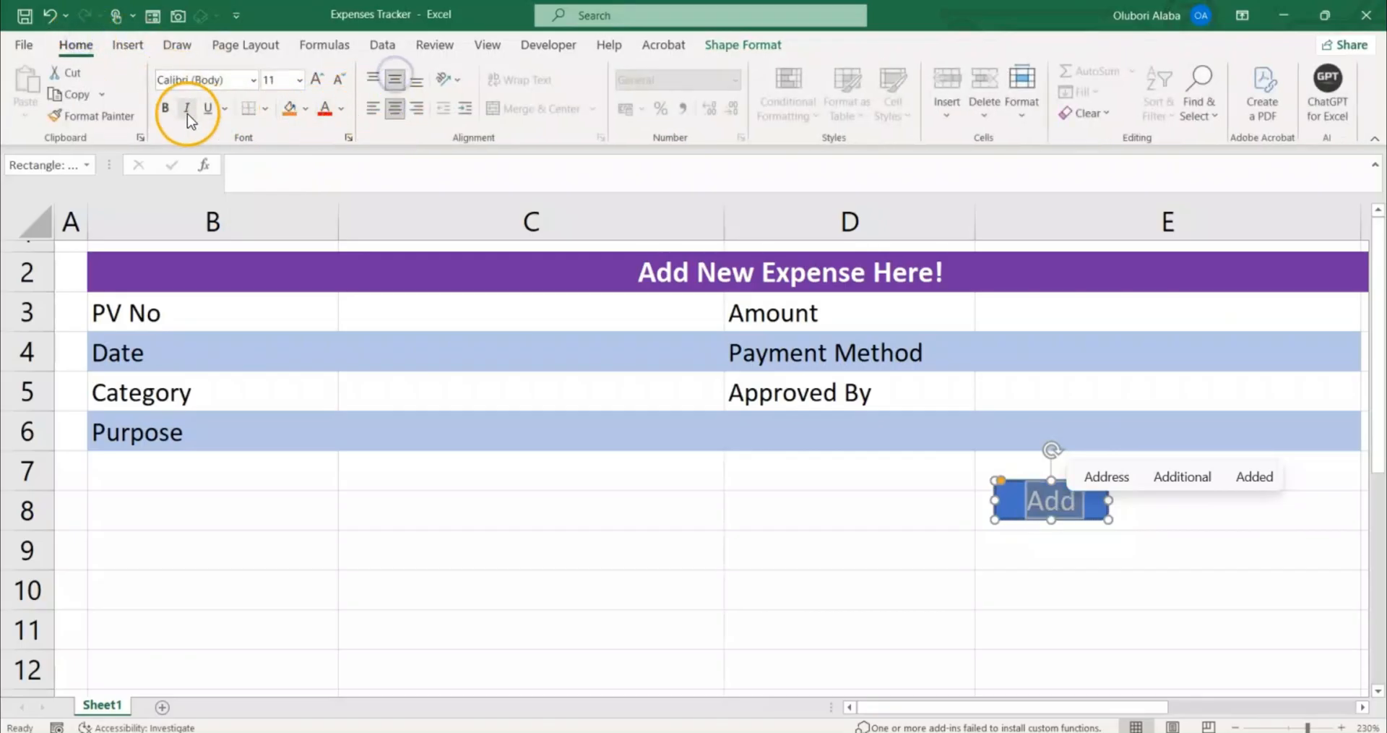
{"action": "left_click", "coordinate": [859, 505]}
{"action": "left_click", "coordinate": [1012, 514]}
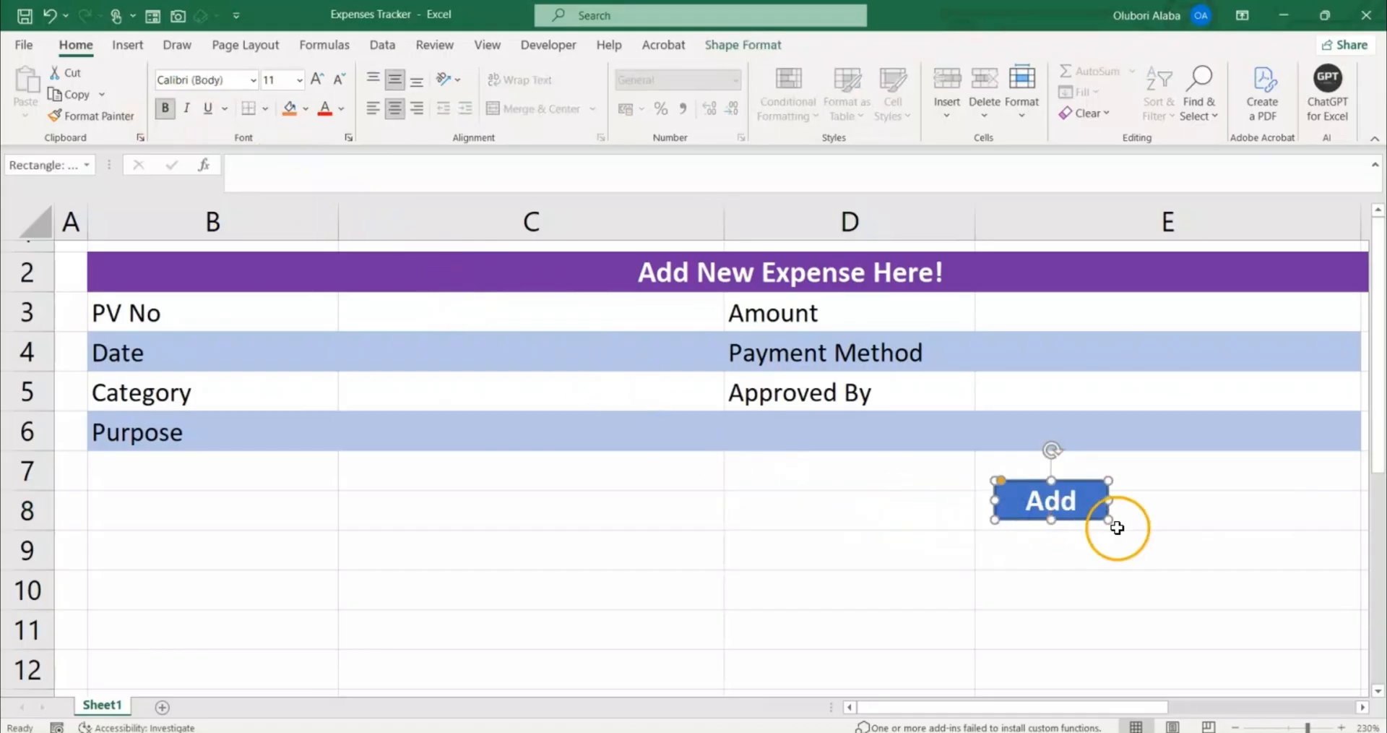
Enlarge the Add button to about 1.78 cm wide and 0.61 cm high and apply the solid green shape style.
{"action": "left_click_drag", "start_coordinate": [1108, 518], "coordinate": [1125, 530]}
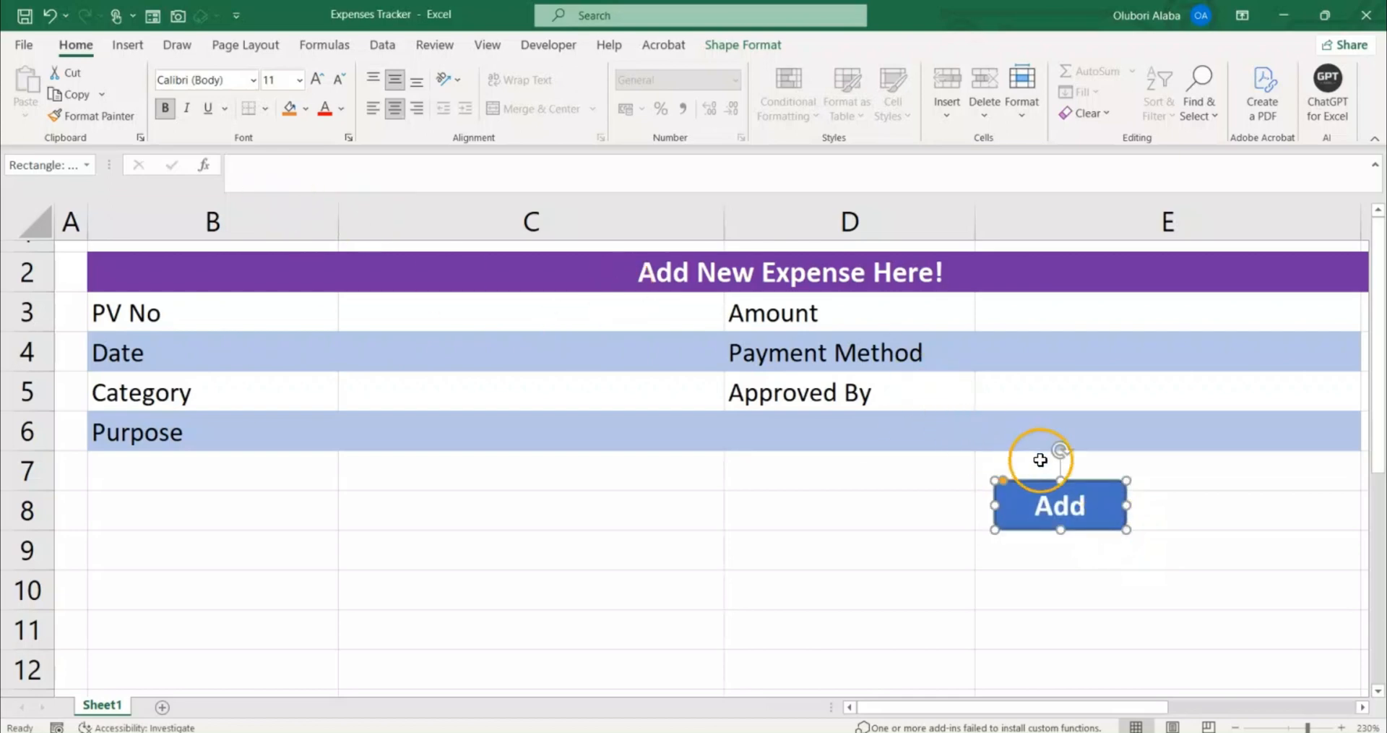
{"action": "left_click", "coordinate": [127, 44]}
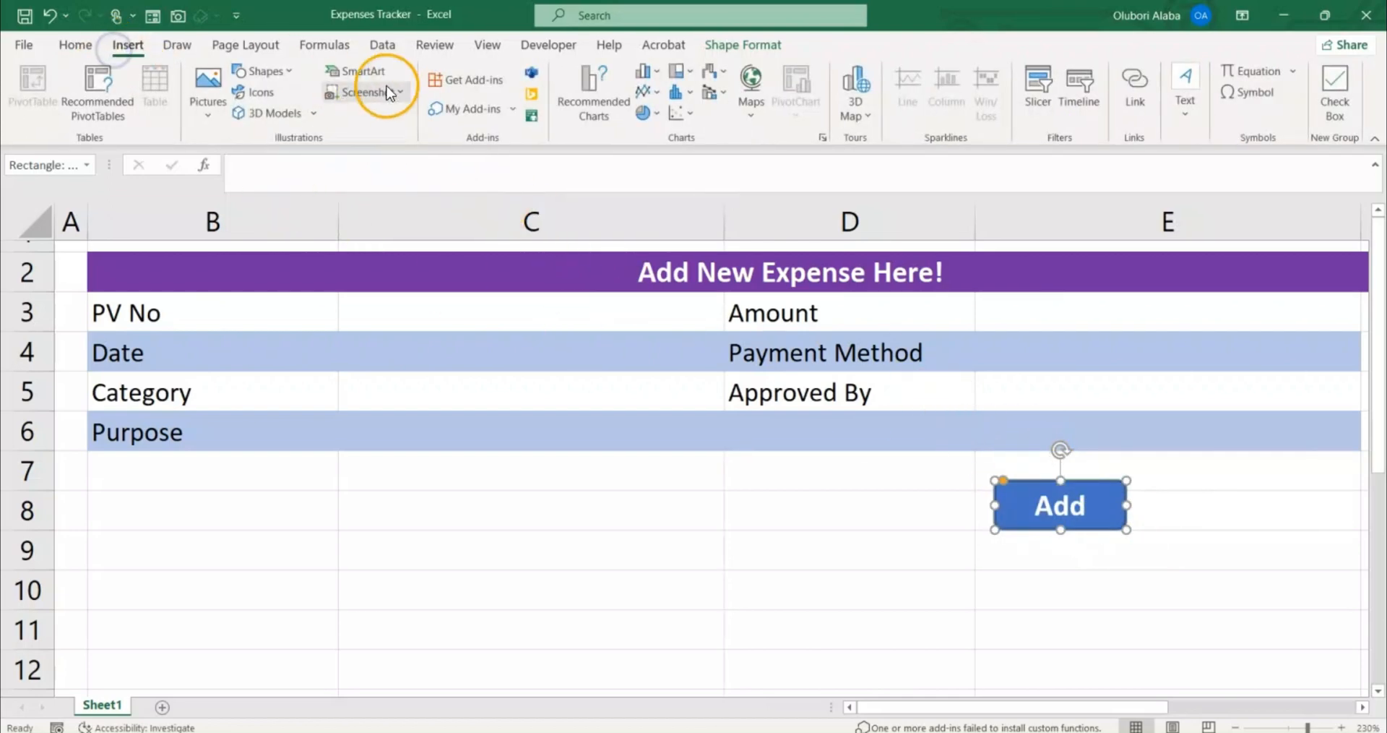
{"action": "left_click", "coordinate": [730, 45]}
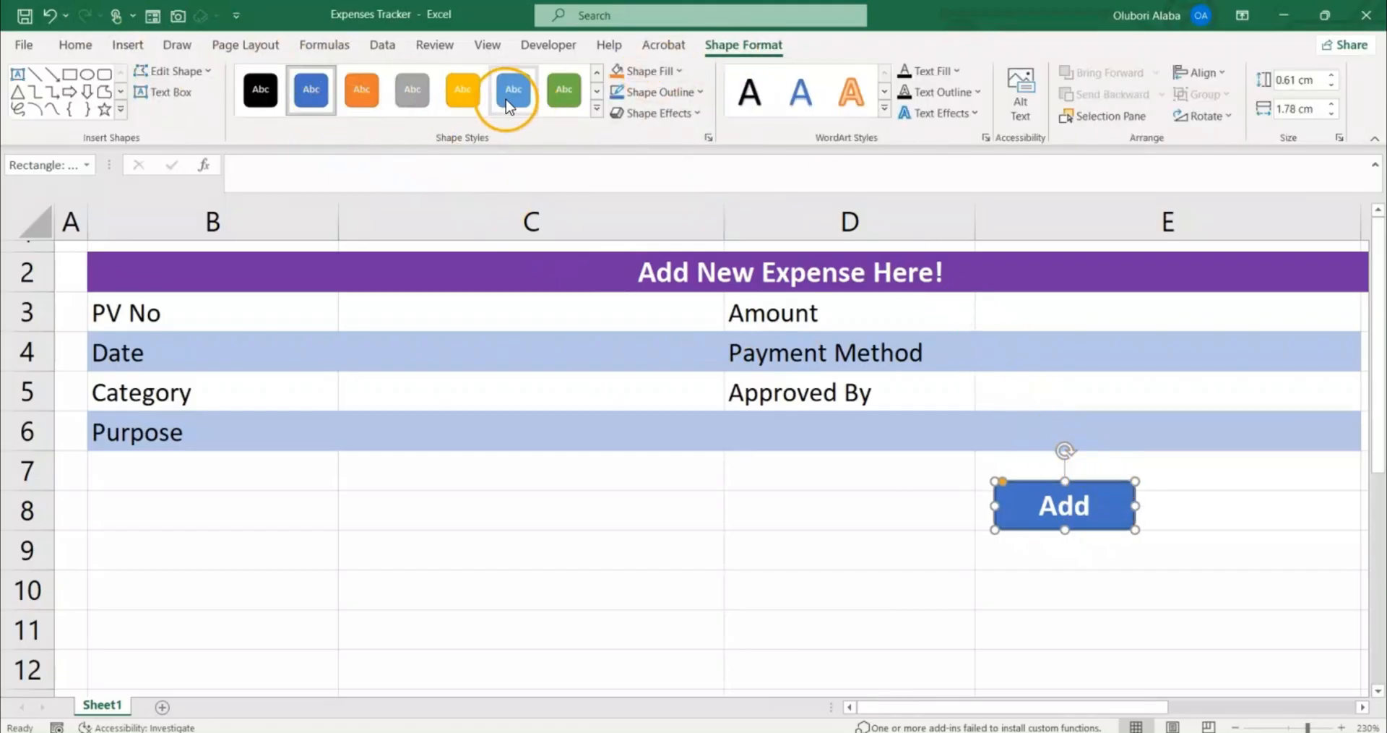
{"action": "left_click", "coordinate": [564, 90]}
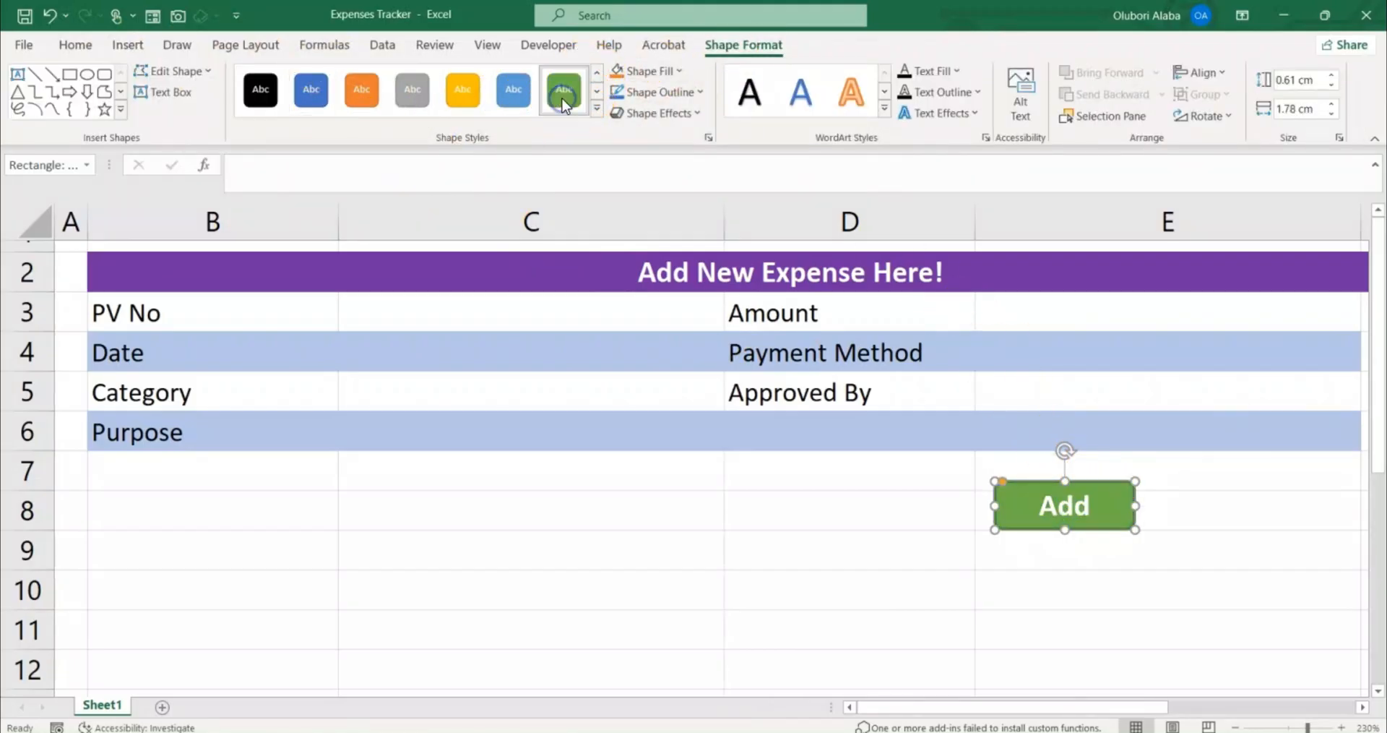
{"action": "left_click", "coordinate": [597, 109]}
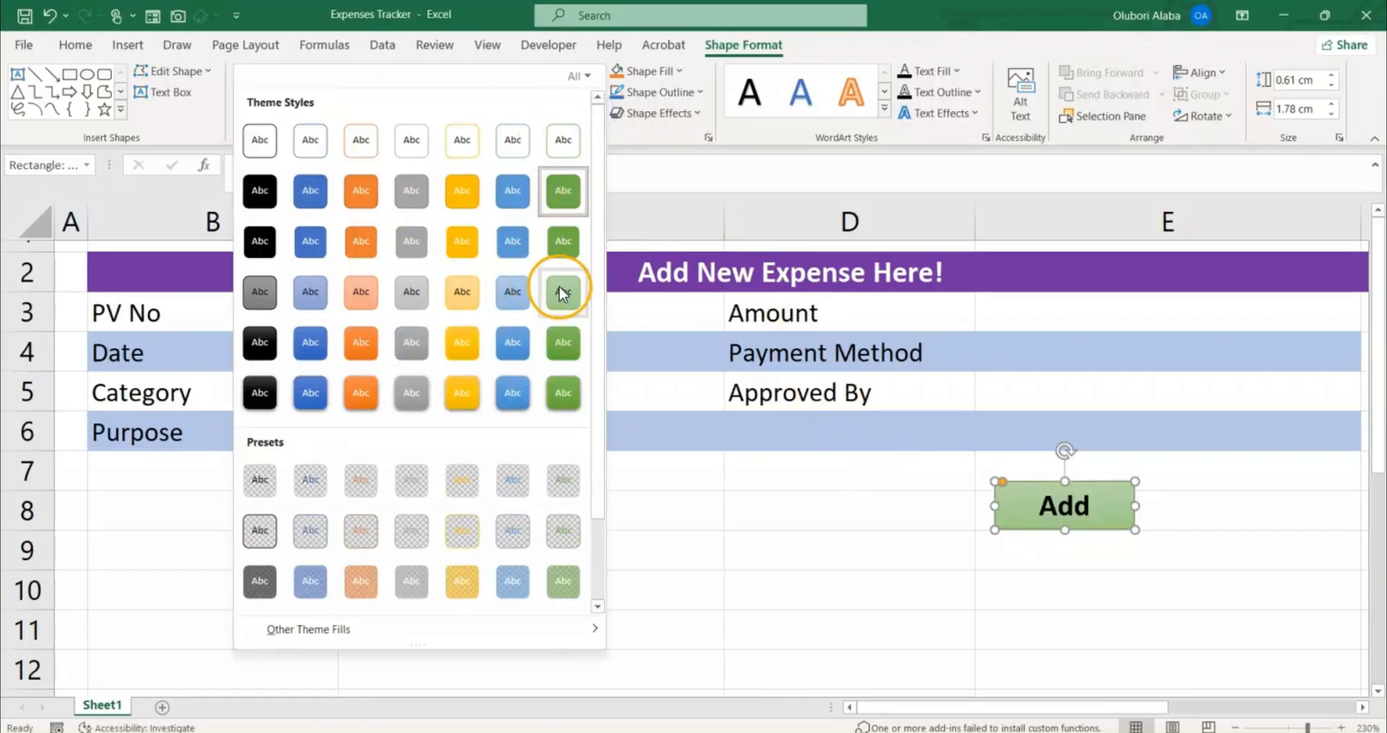
{"action": "left_click", "coordinate": [567, 197]}
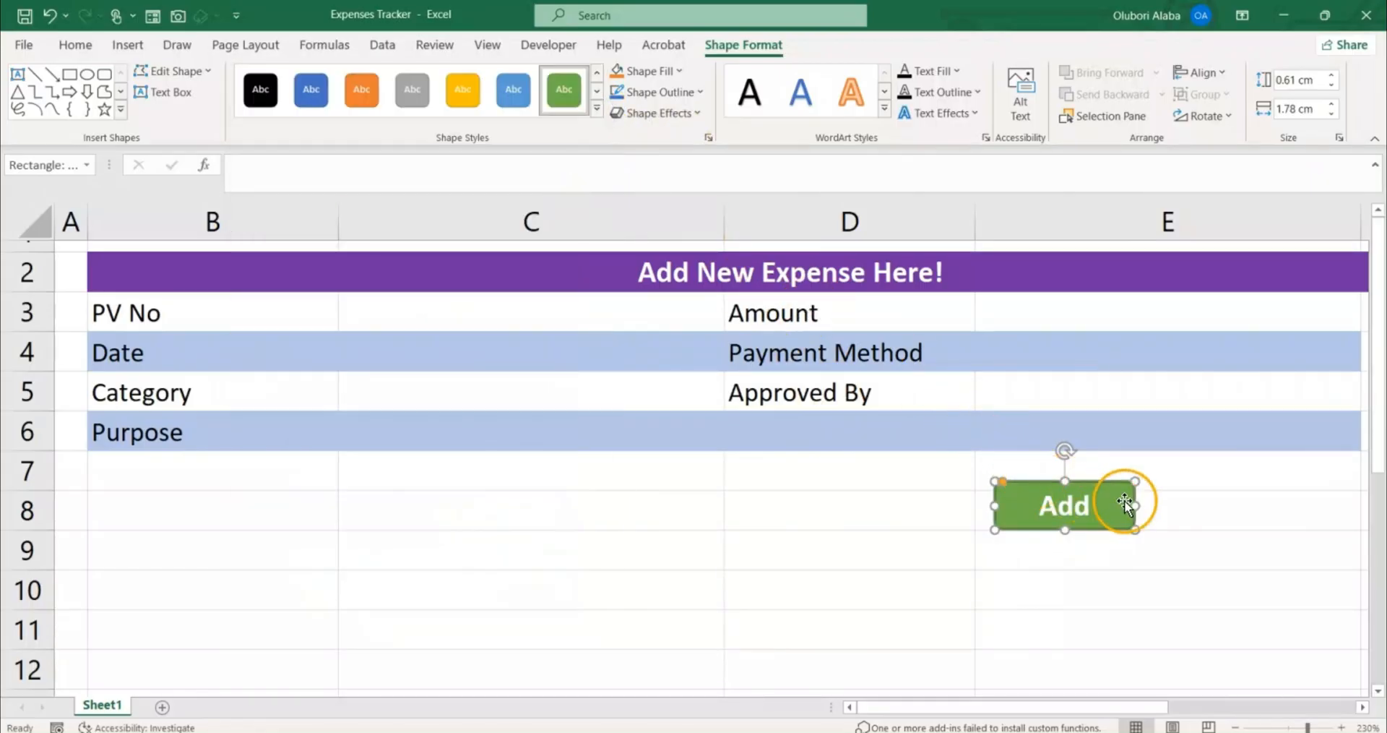
{"action": "left_click", "coordinate": [1204, 517]}
Duplicate the green Add button and place the copy beside the original in column E, level with it.
{"action": "left_click", "coordinate": [1092, 524]}
{"action": "left_click_drag", "start_coordinate": [1104, 518], "coordinate": [1163, 551]}
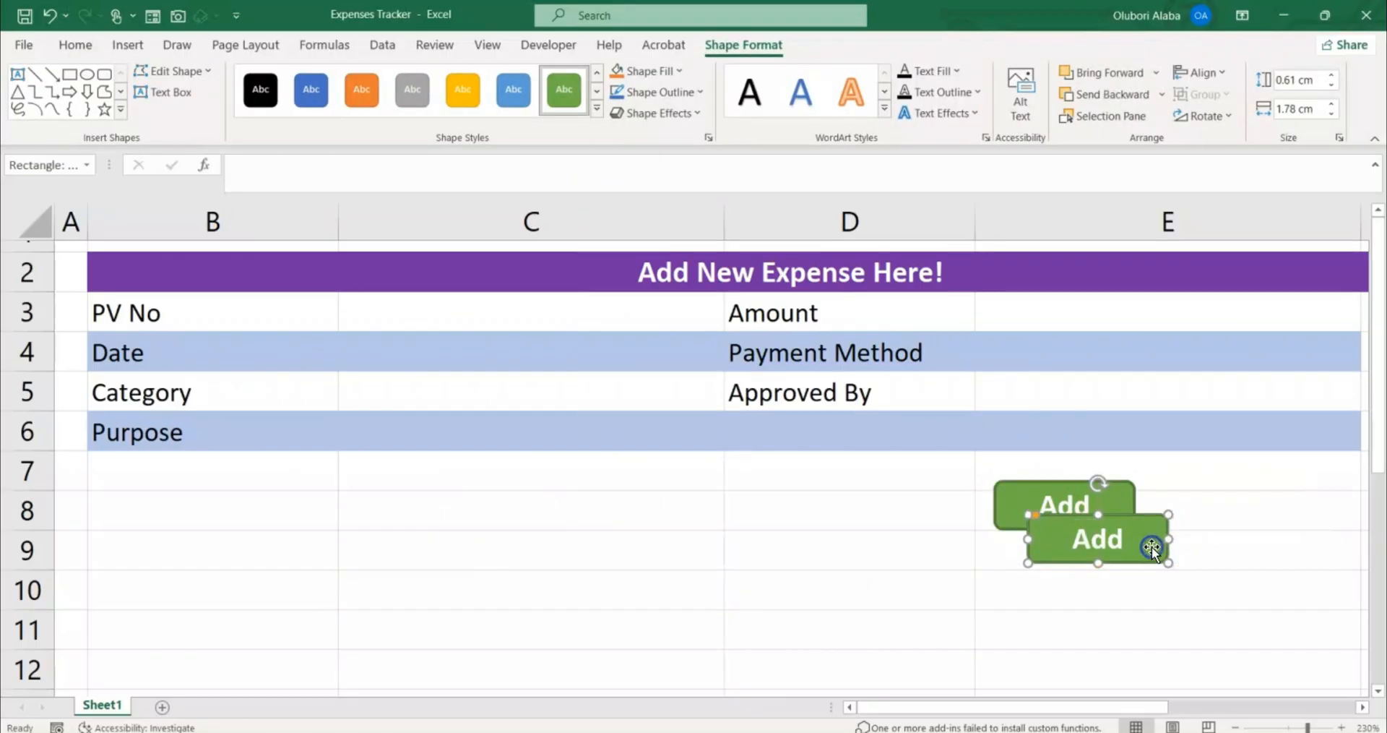
{"action": "left_click", "coordinate": [1187, 548]}
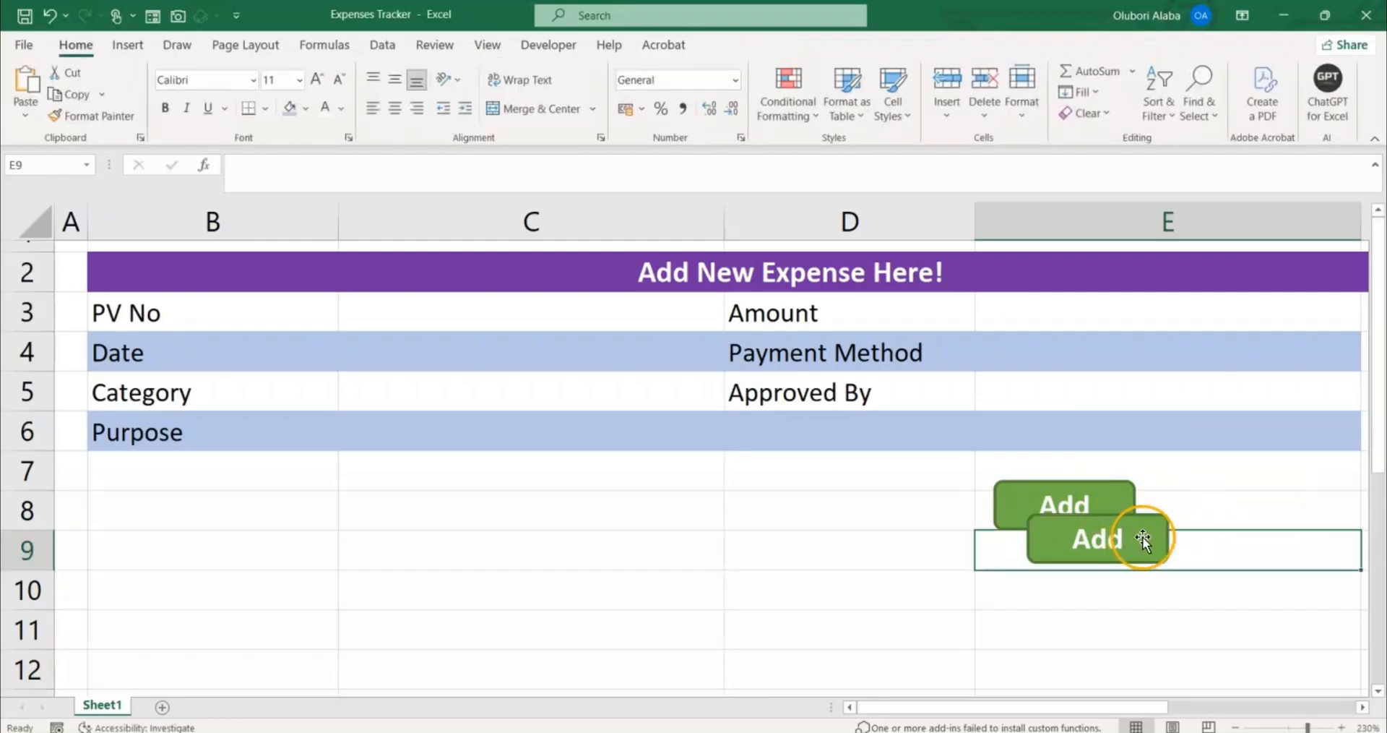
{"action": "left_click_drag", "start_coordinate": [1143, 540], "coordinate": [1293, 506]}
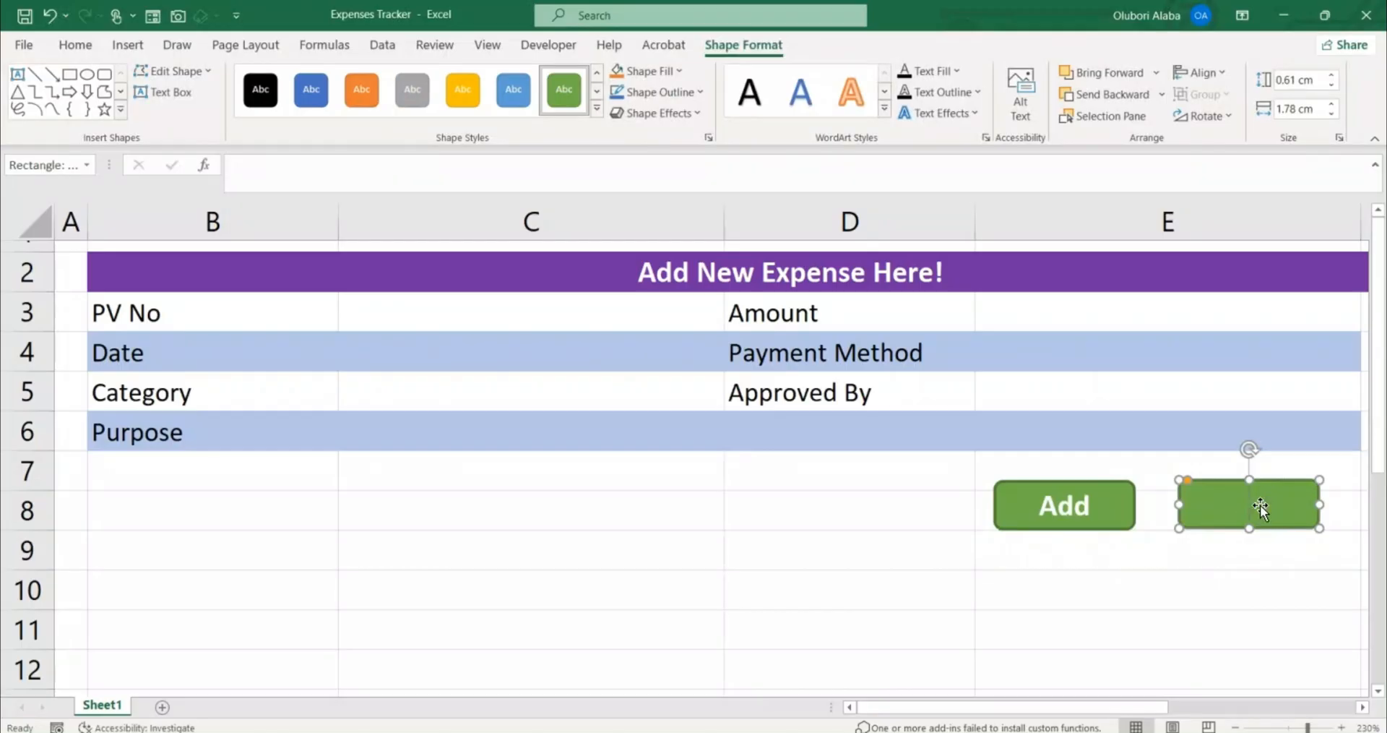
Replace the label of the copied button with Clear.
{"action": "type", "text": "Cle"}
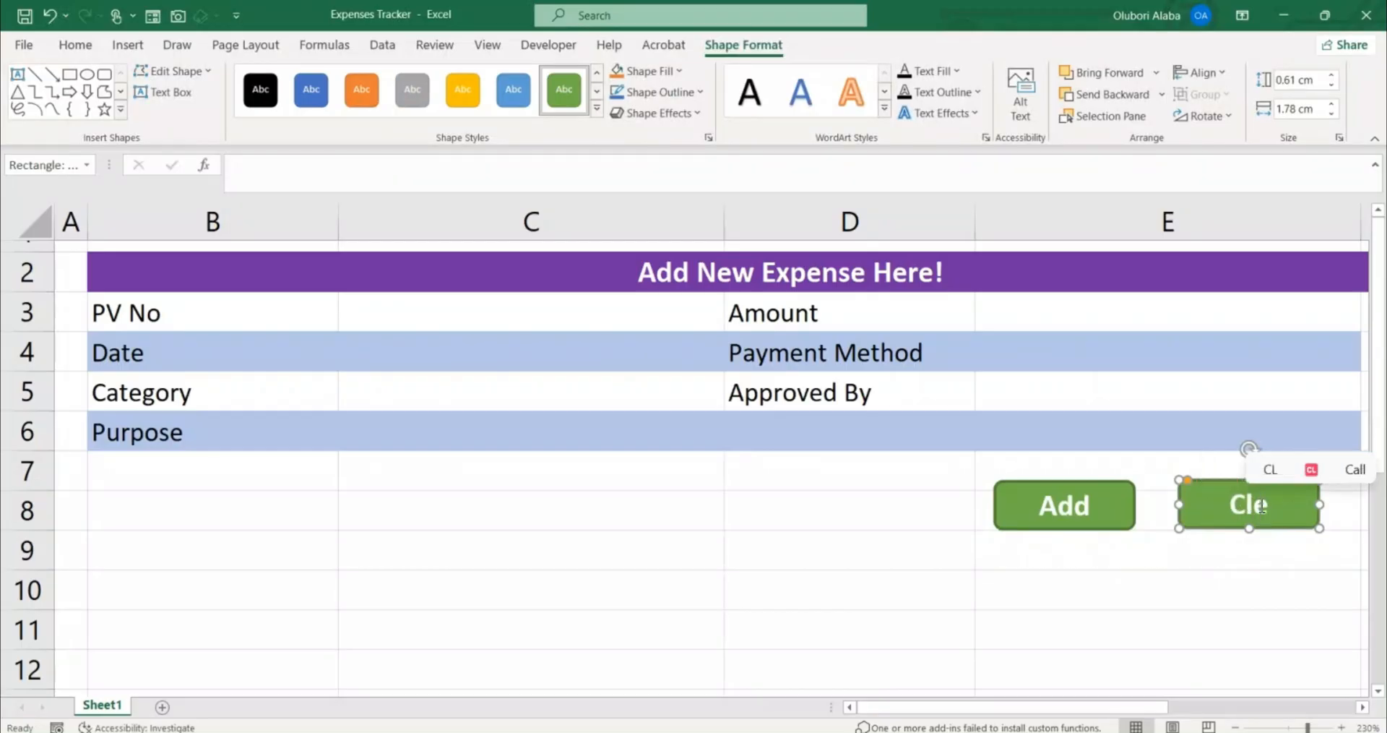
{"action": "type", "text": "ar"}
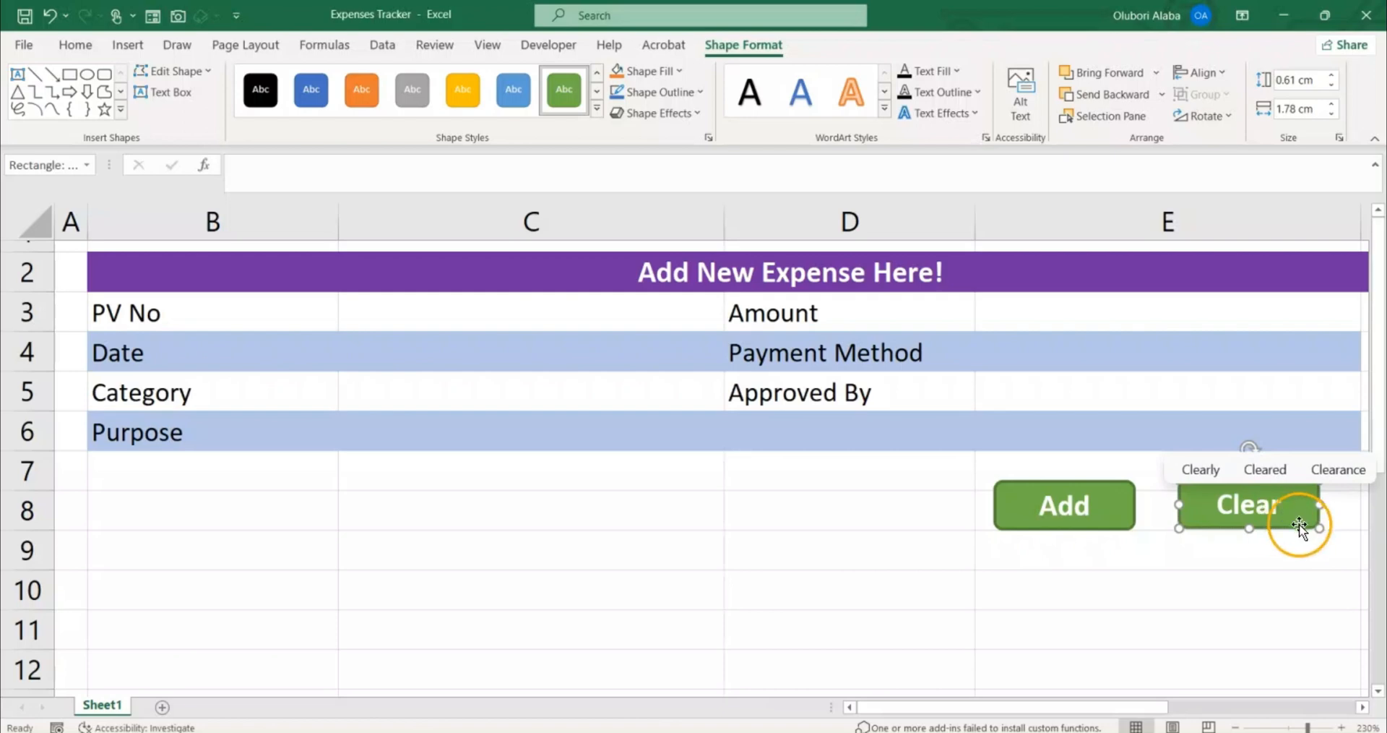
{"action": "left_click", "coordinate": [1290, 563]}
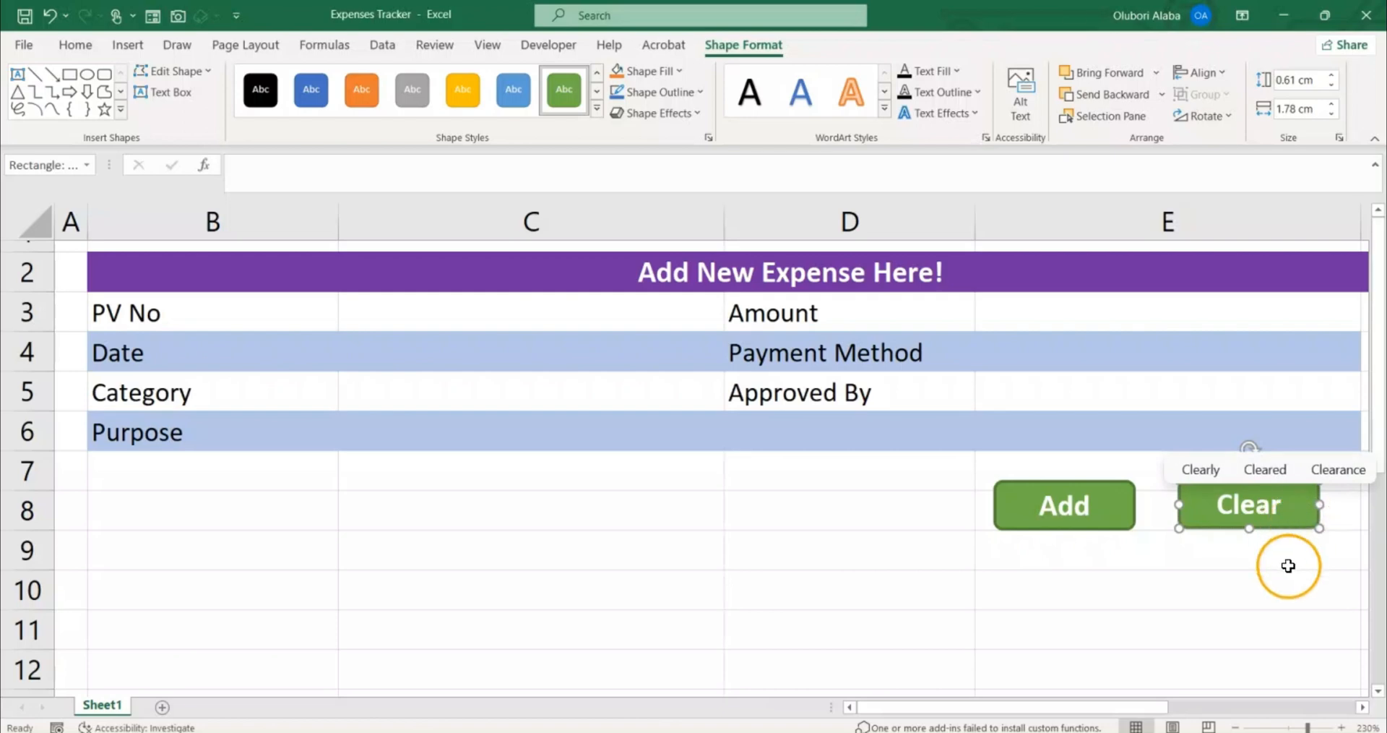
Apply the solid orange shape style to the Clear button.
{"action": "left_click", "coordinate": [1307, 510]}
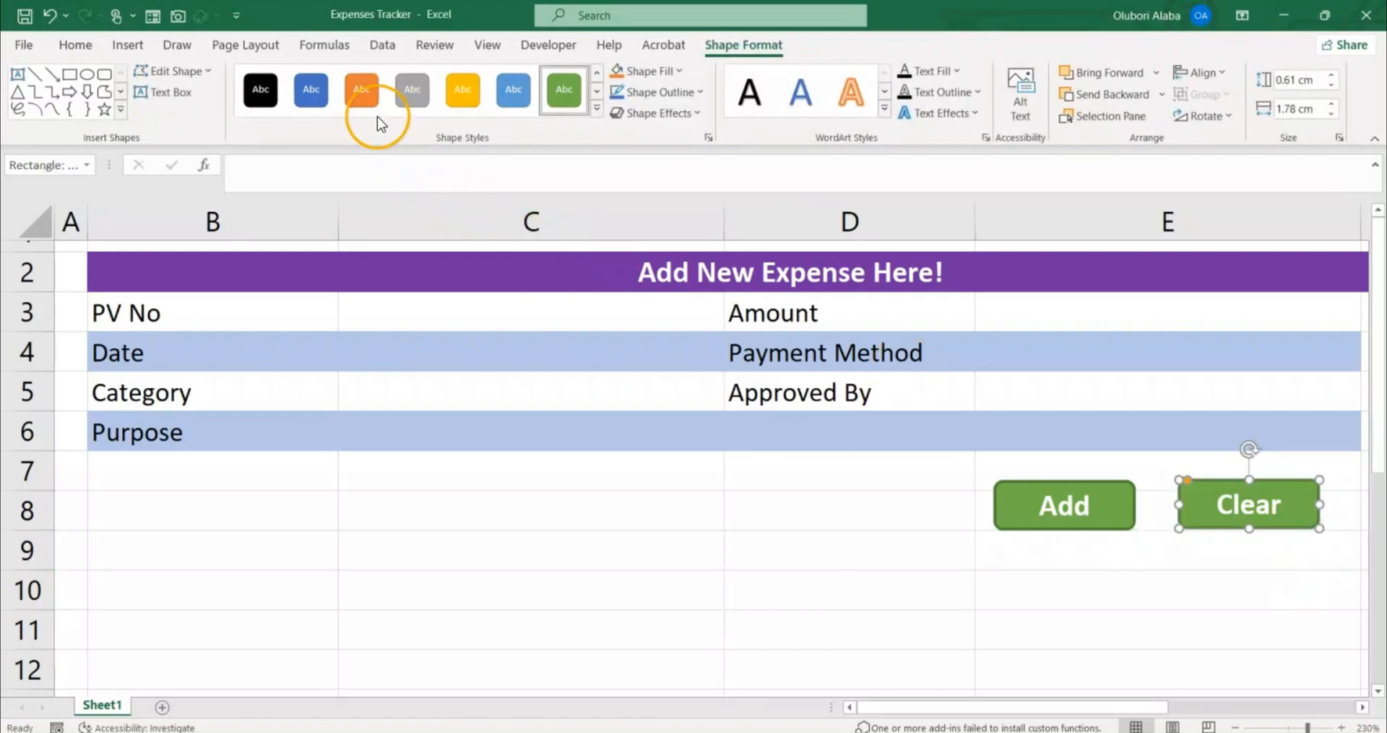
{"action": "left_click", "coordinate": [361, 90]}
{"action": "left_click", "coordinate": [718, 497]}
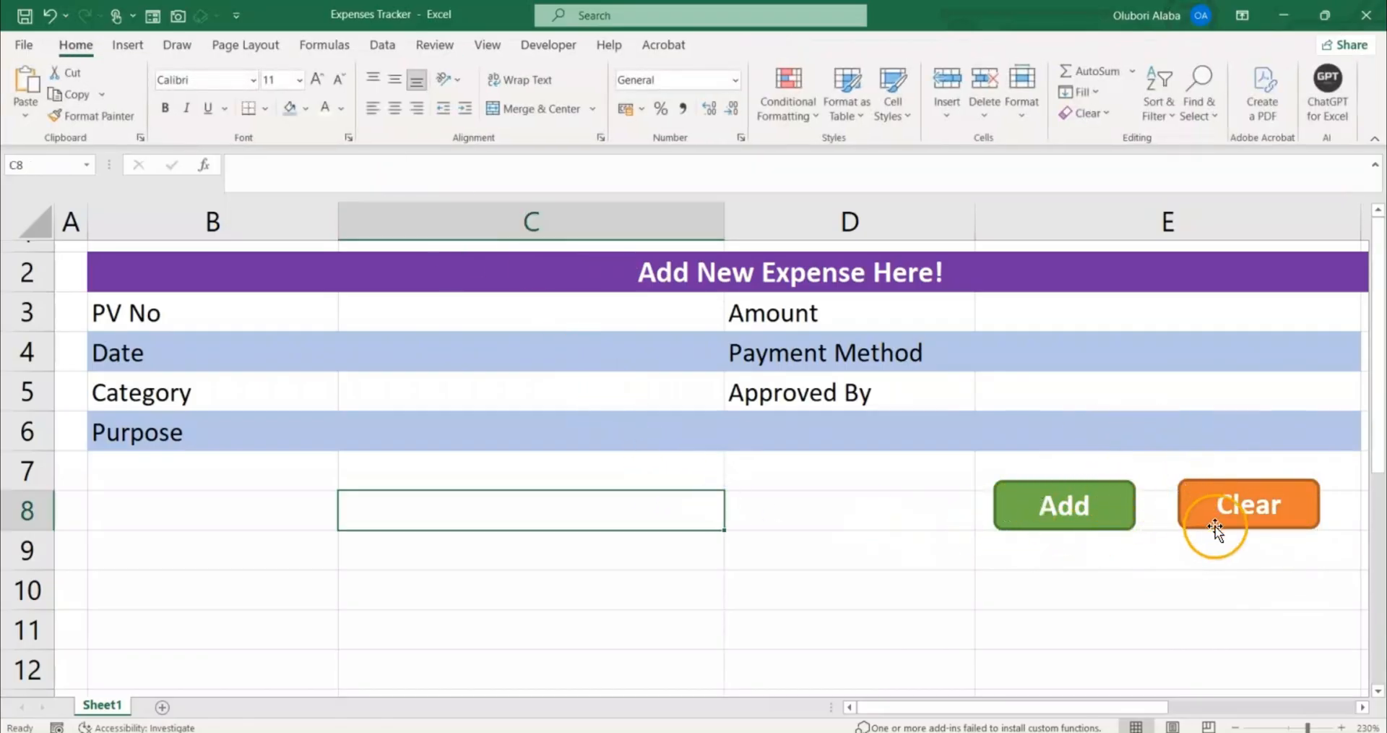
Rename Sheet1 as Entry.
{"action": "right_click", "coordinate": [105, 702]}
{"action": "left_click", "coordinate": [143, 538]}
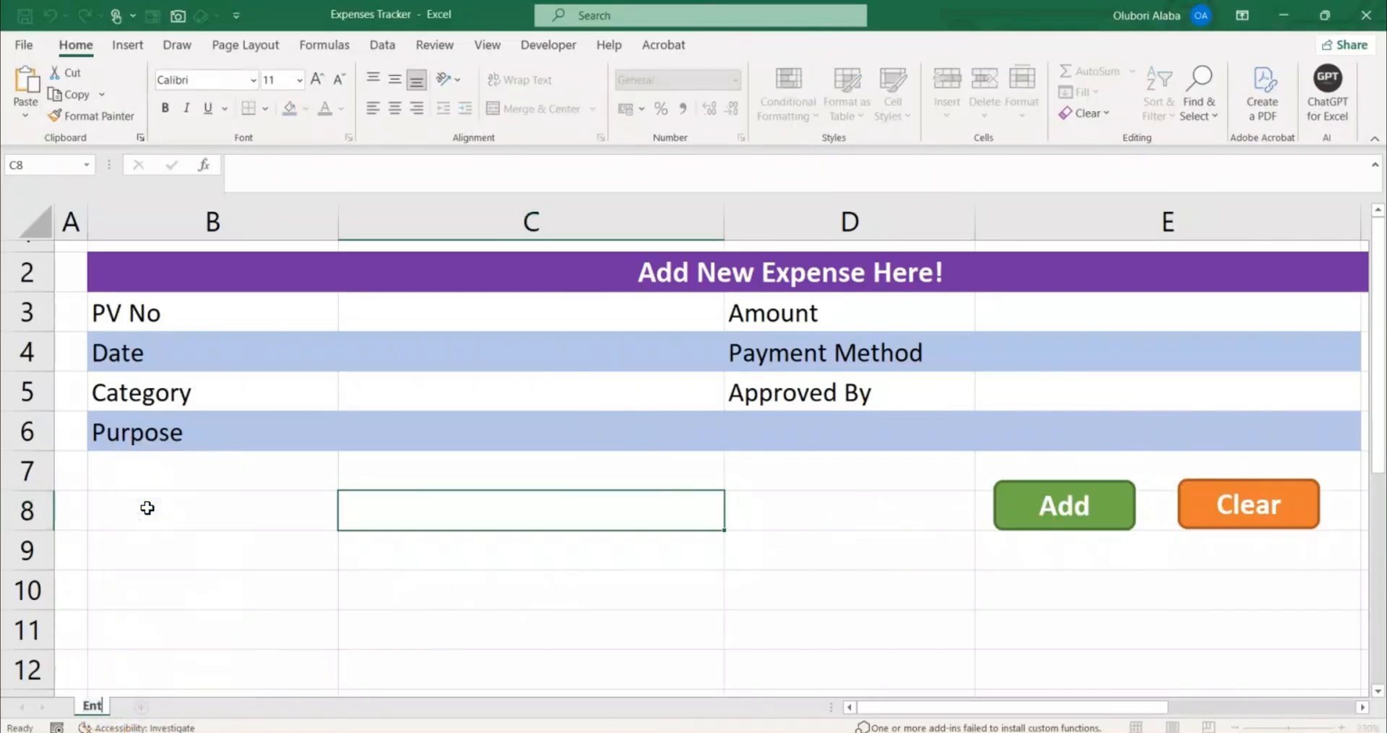
{"action": "left_click", "coordinate": [153, 503]}
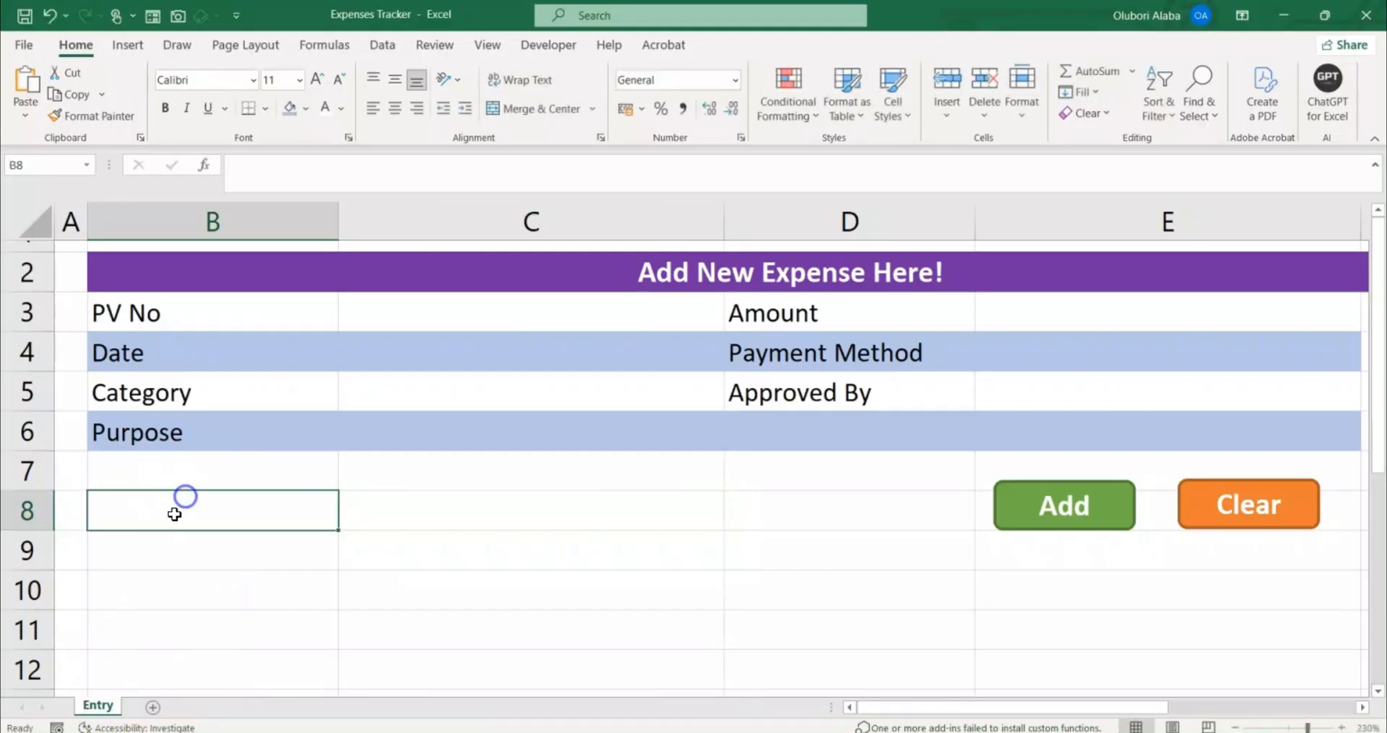
Add a new worksheet after Entry and name it List.
{"action": "left_click", "coordinate": [154, 707]}
{"action": "right_click", "coordinate": [153, 708]}
{"action": "left_click", "coordinate": [213, 504]}
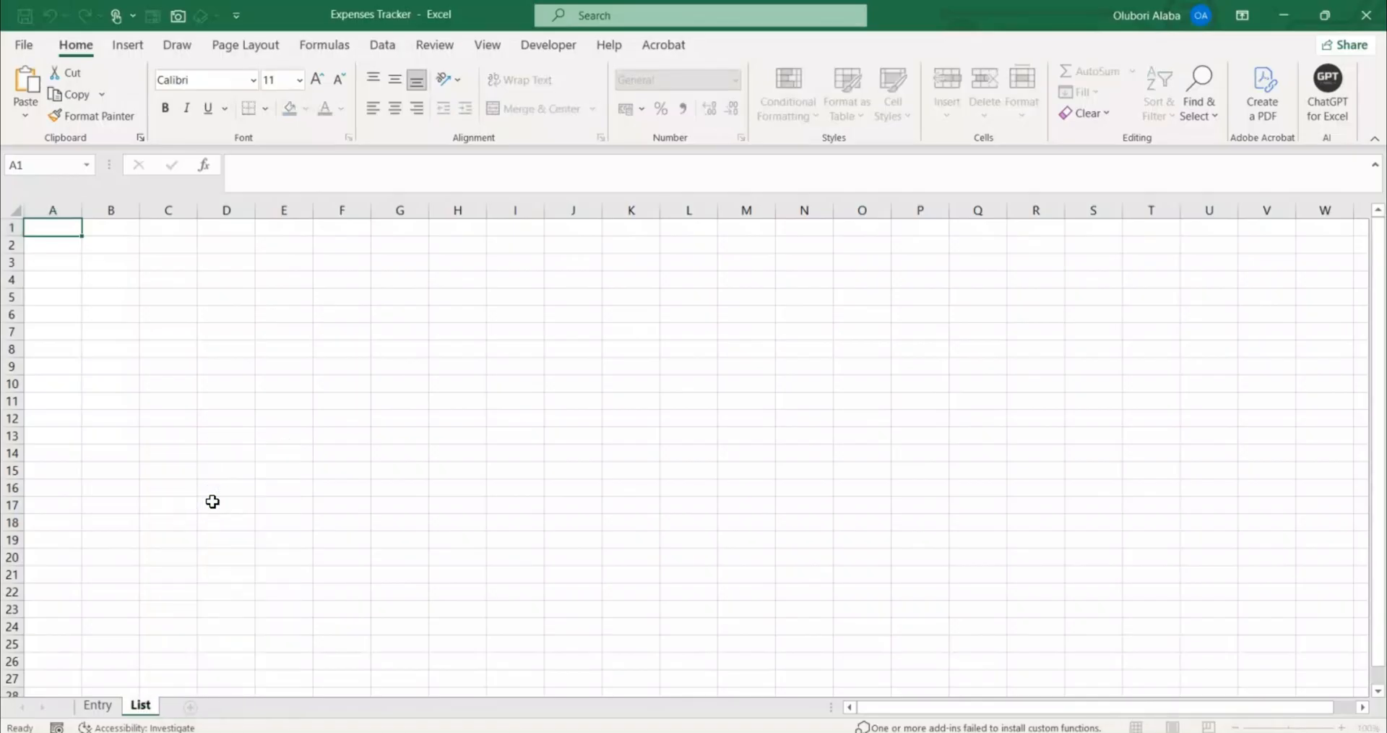
{"action": "key", "text": "Return"}
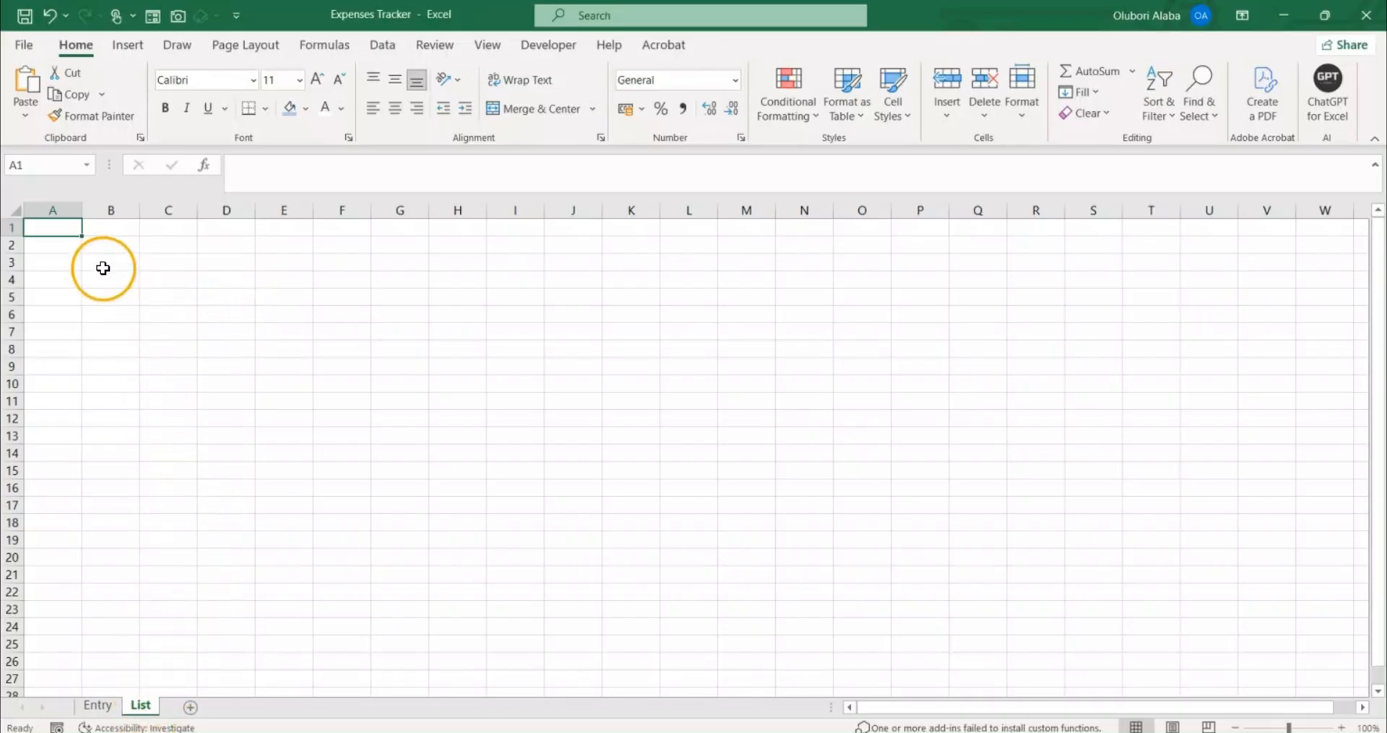
Paste the copied Payment Method, Approved By and Expenses Category lists starting at A1 and autofit all columns to their contents.
{"action": "key", "text": "ctrl+v"}
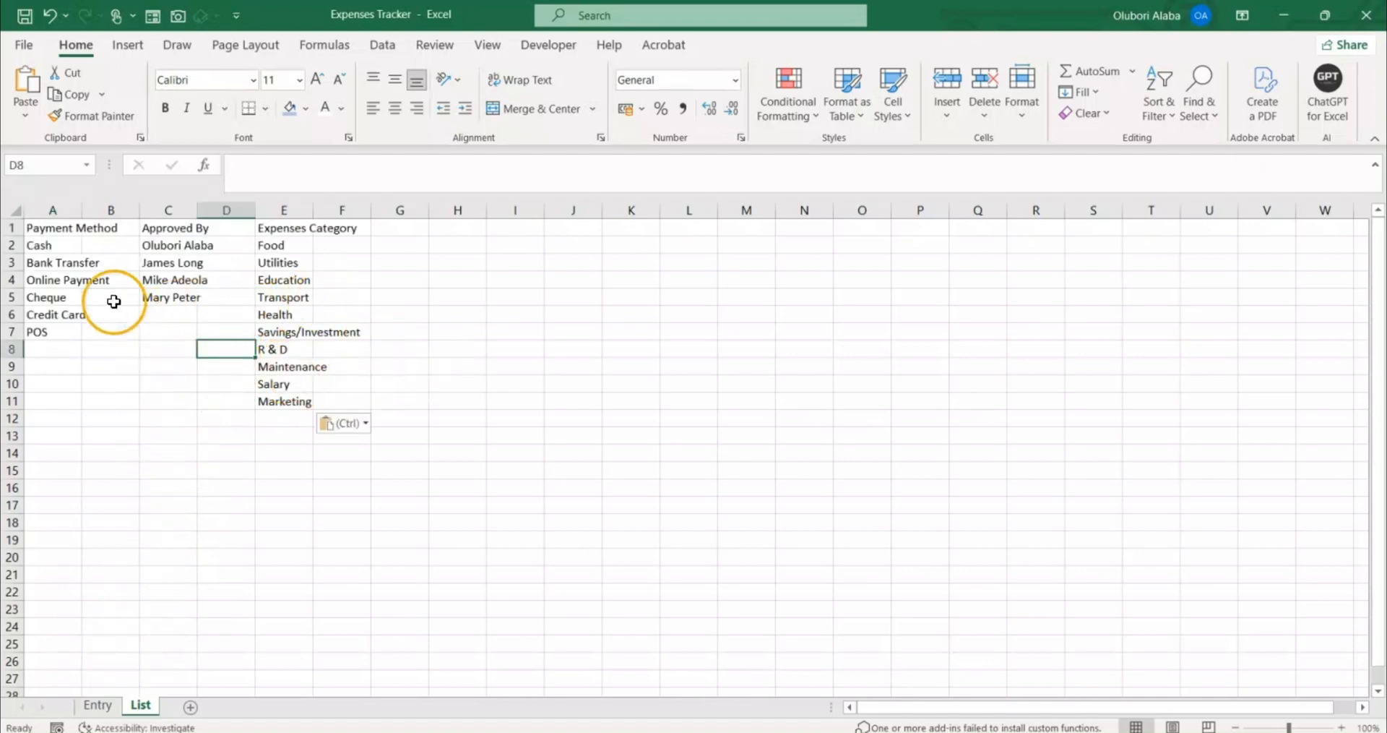
{"action": "left_click", "coordinate": [41, 228]}
{"action": "left_click", "coordinate": [17, 210]}
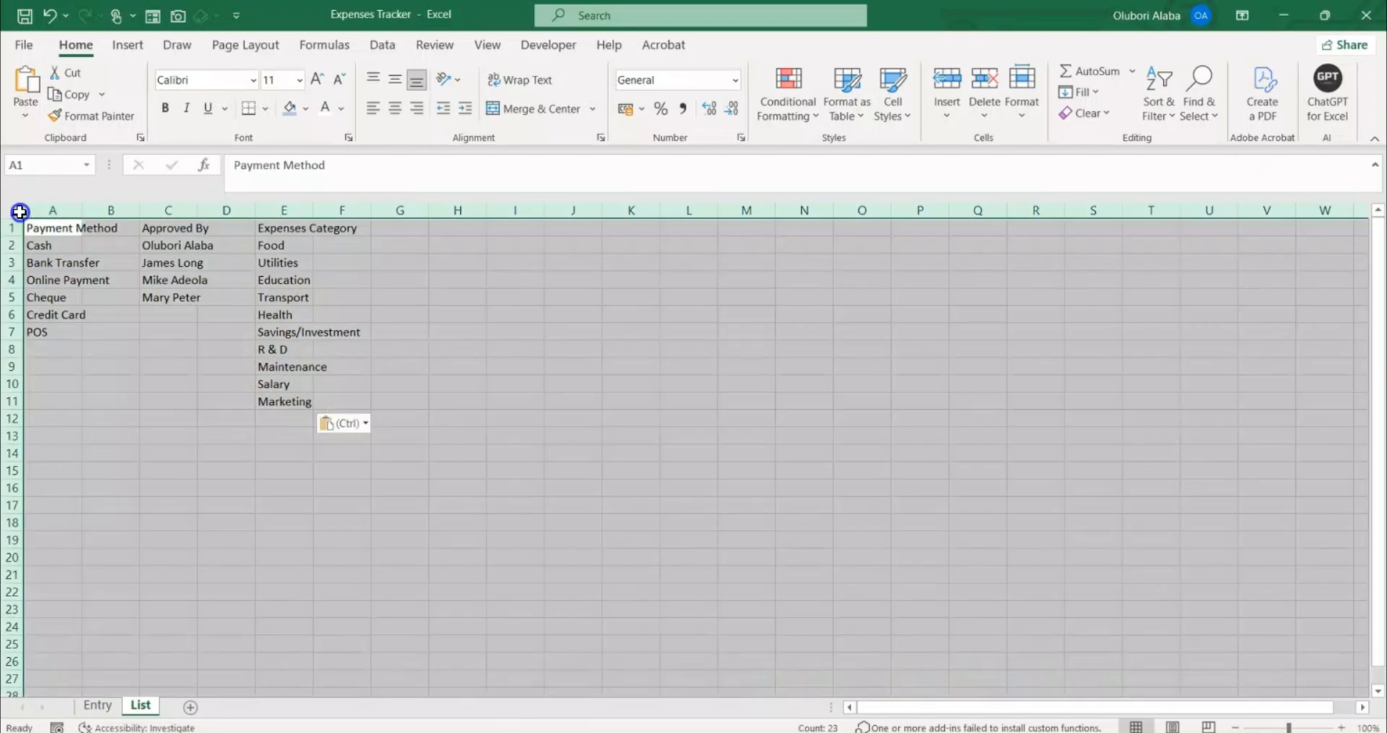
{"action": "left_click", "coordinate": [91, 210]}
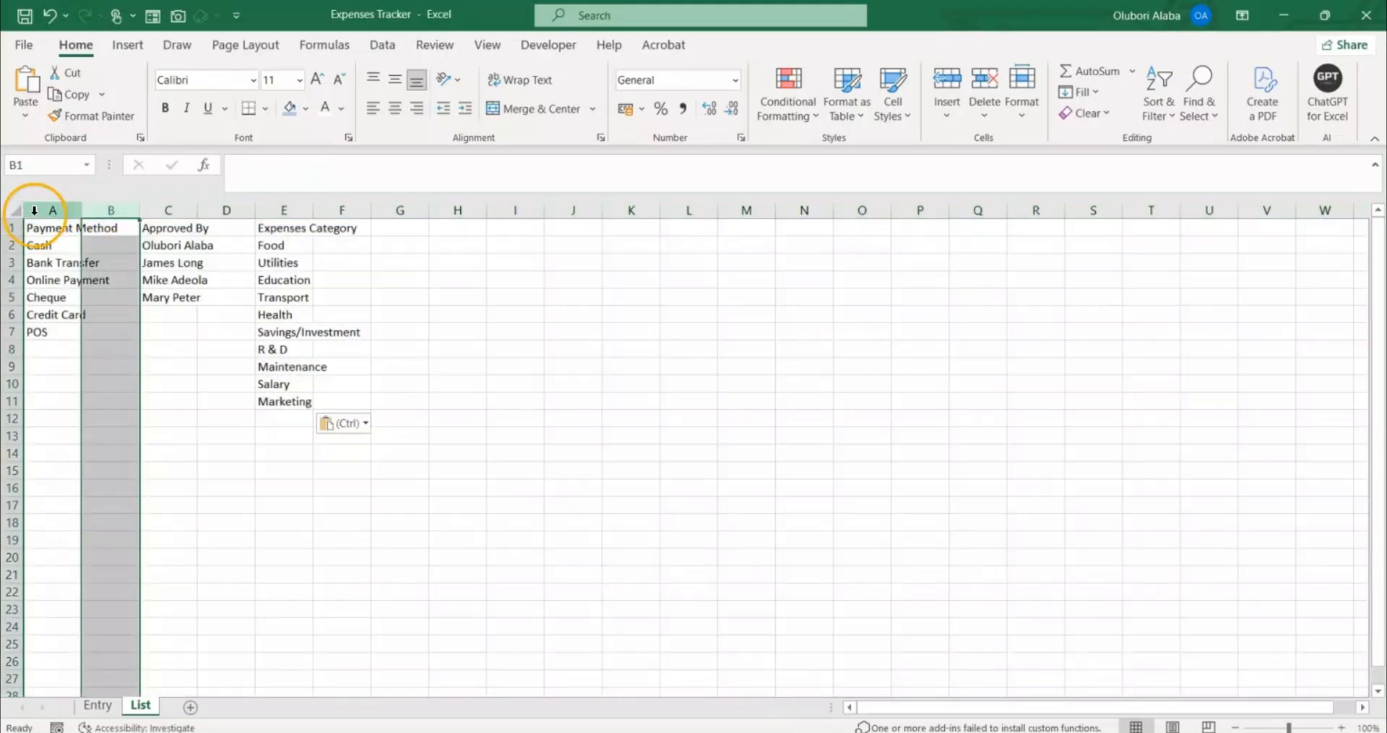
{"action": "left_click", "coordinate": [16, 210]}
{"action": "double_click", "coordinate": [81, 209]}
{"action": "left_click", "coordinate": [81, 297]}
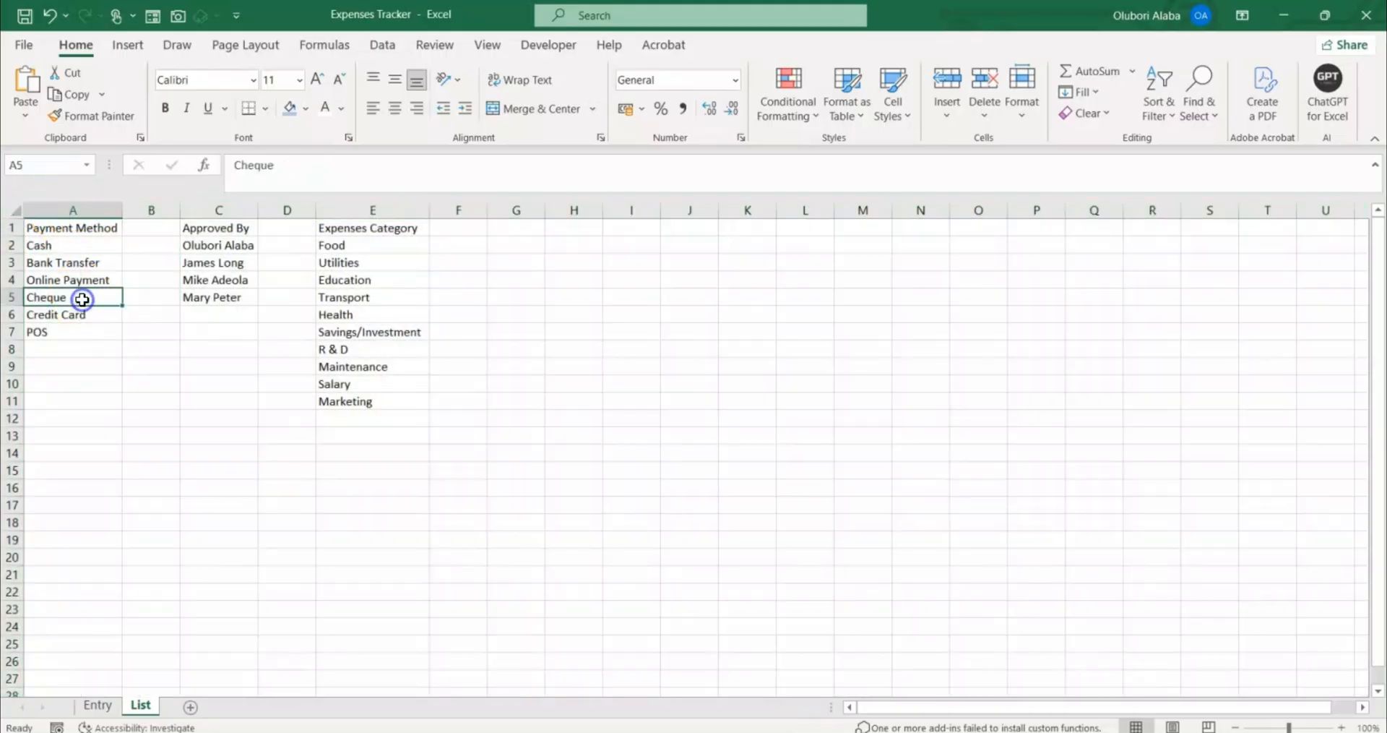
Fill the header cells Payment Method (A1), Approved By (C1) and Expenses Category (E1) with light blue.
{"action": "left_click", "coordinate": [50, 229]}
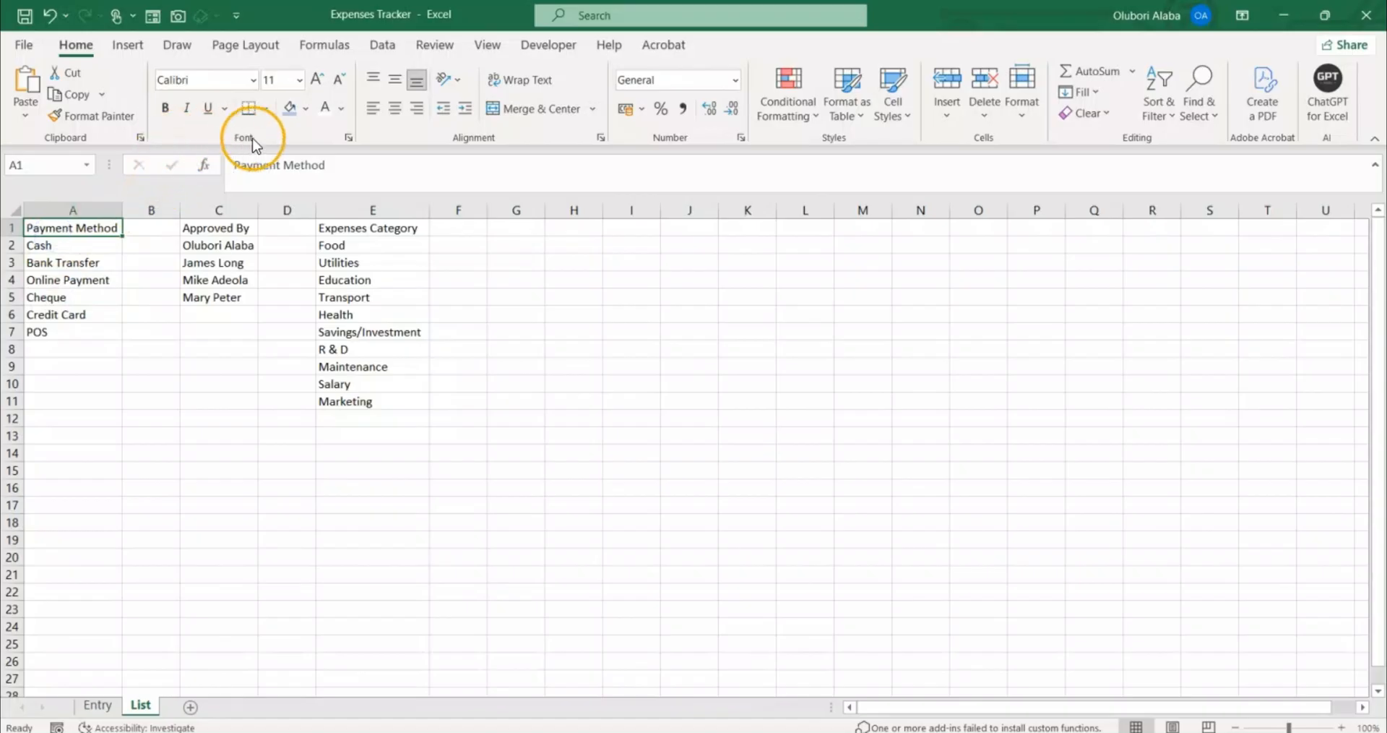
{"action": "left_click", "coordinate": [290, 108]}
{"action": "left_click", "coordinate": [240, 231]}
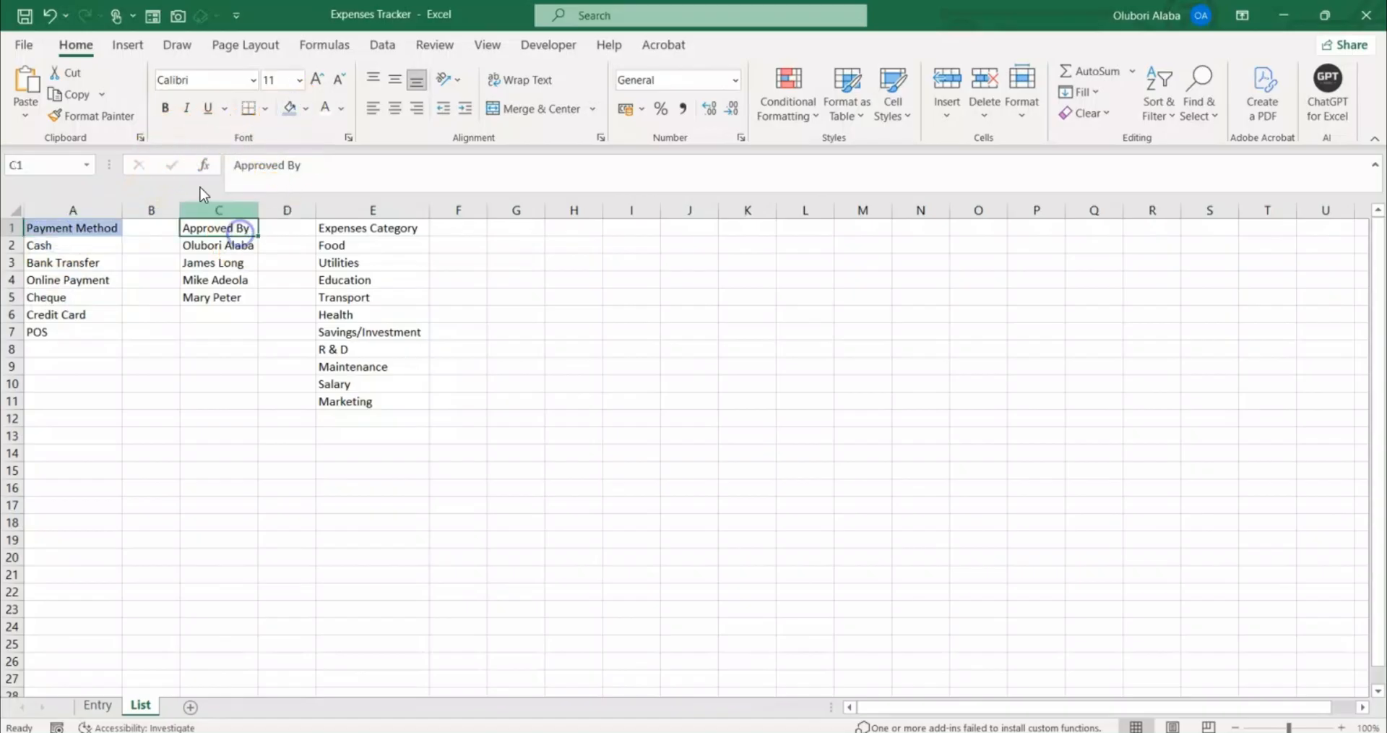
{"action": "left_click", "coordinate": [289, 110]}
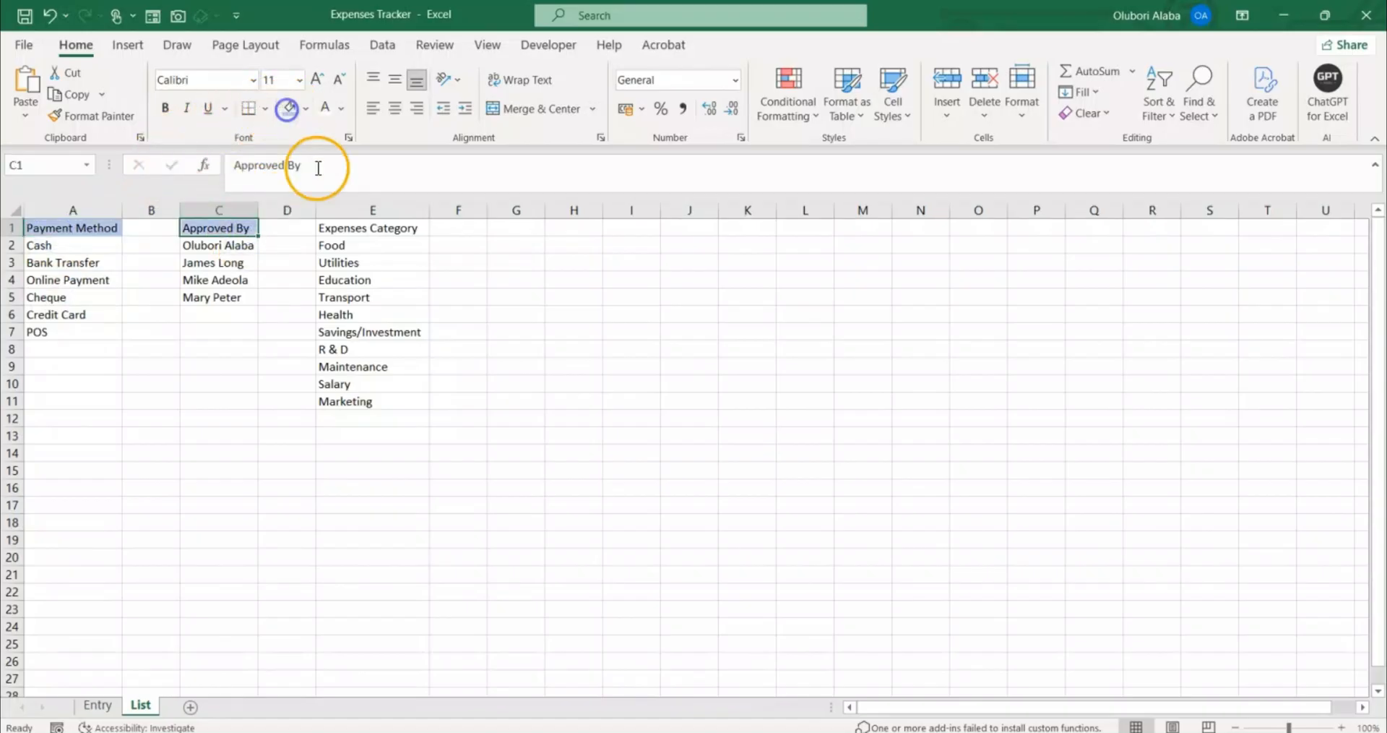
{"action": "left_click", "coordinate": [338, 229]}
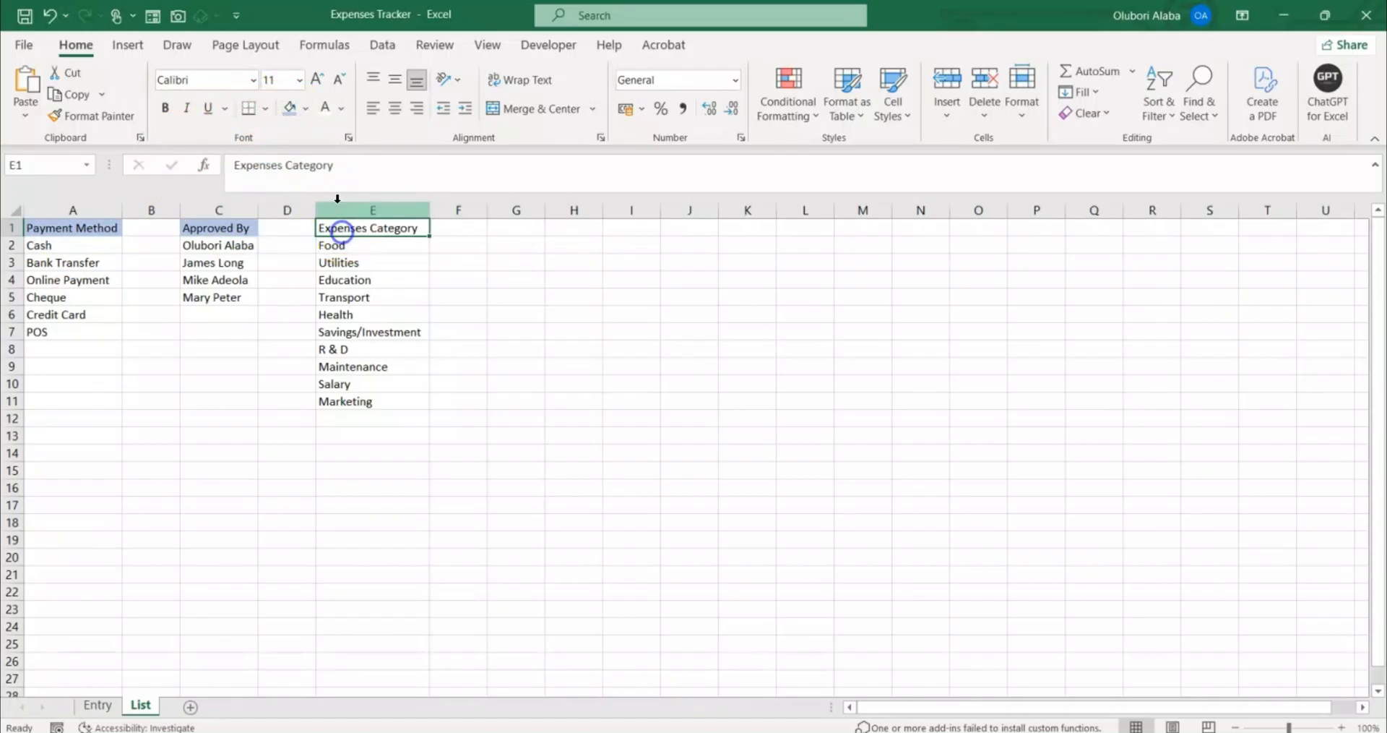
{"action": "left_click", "coordinate": [284, 107]}
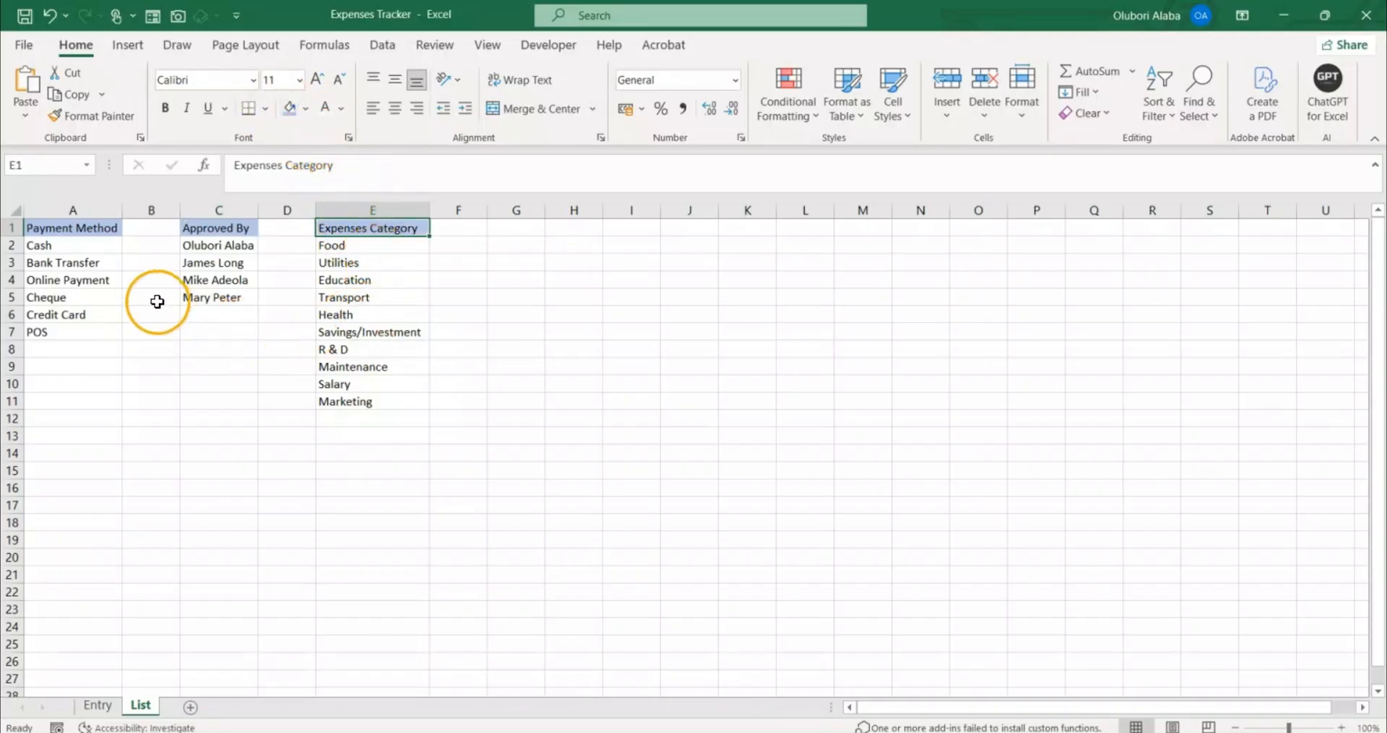
Examine the entries listed under Payment Method, Approved By and Expenses Category.
{"action": "left_click_drag", "start_coordinate": [58, 246], "coordinate": [54, 331]}
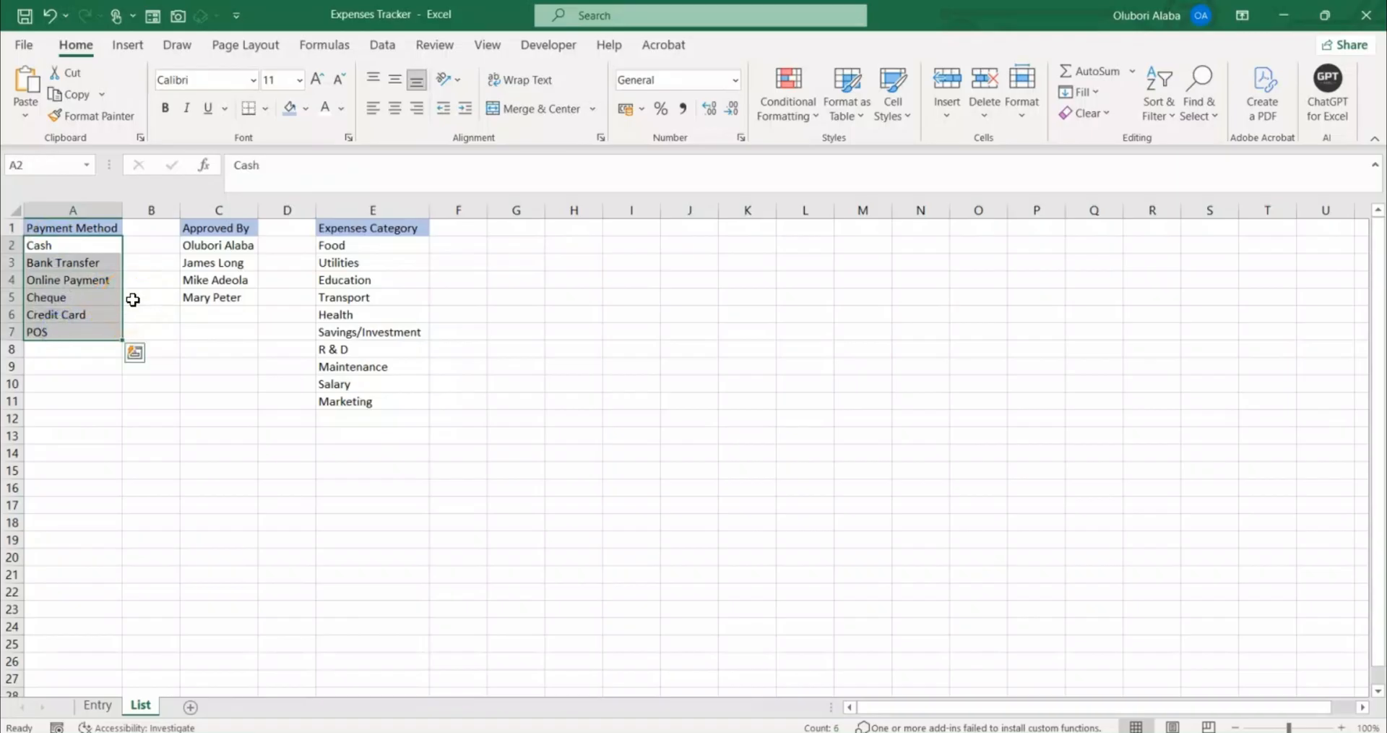
{"action": "left_click_drag", "start_coordinate": [203, 245], "coordinate": [207, 296]}
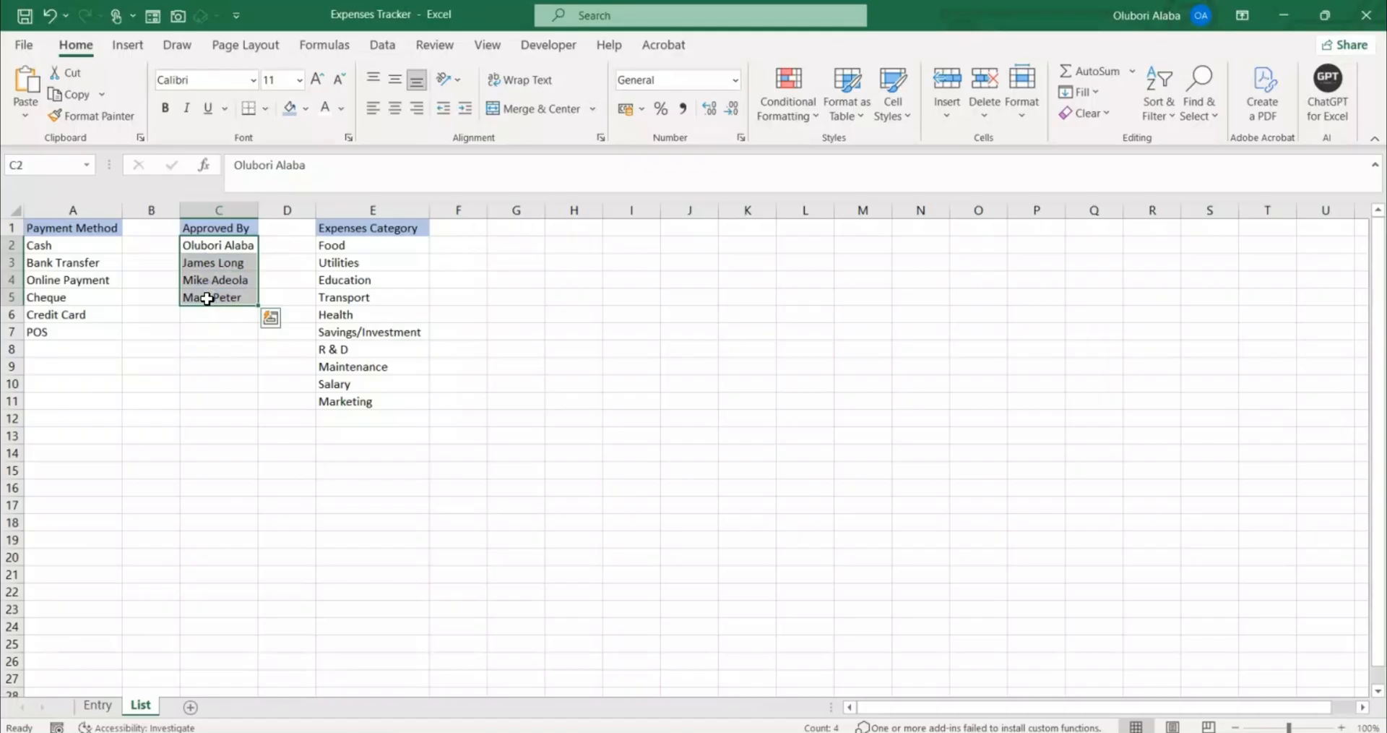
{"action": "left_click", "coordinate": [204, 335]}
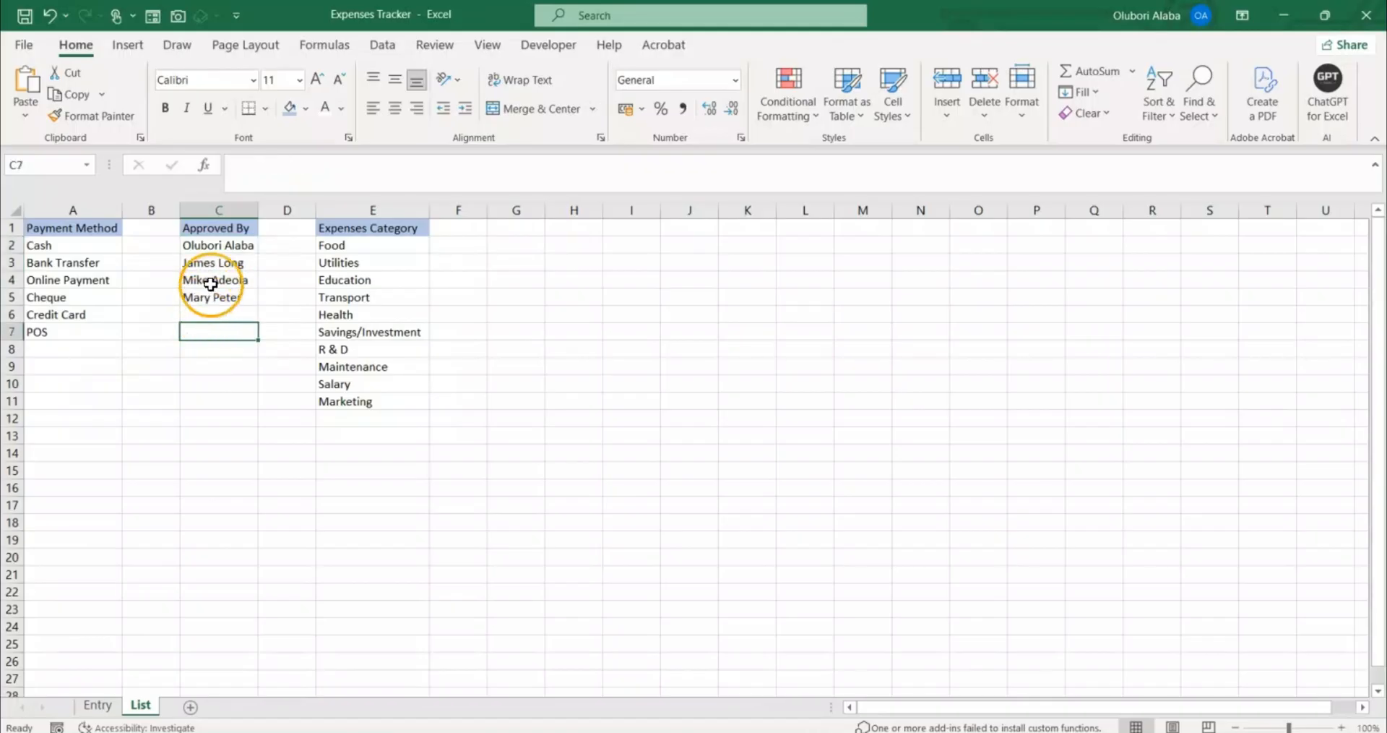
{"action": "left_click_drag", "start_coordinate": [210, 245], "coordinate": [212, 280]}
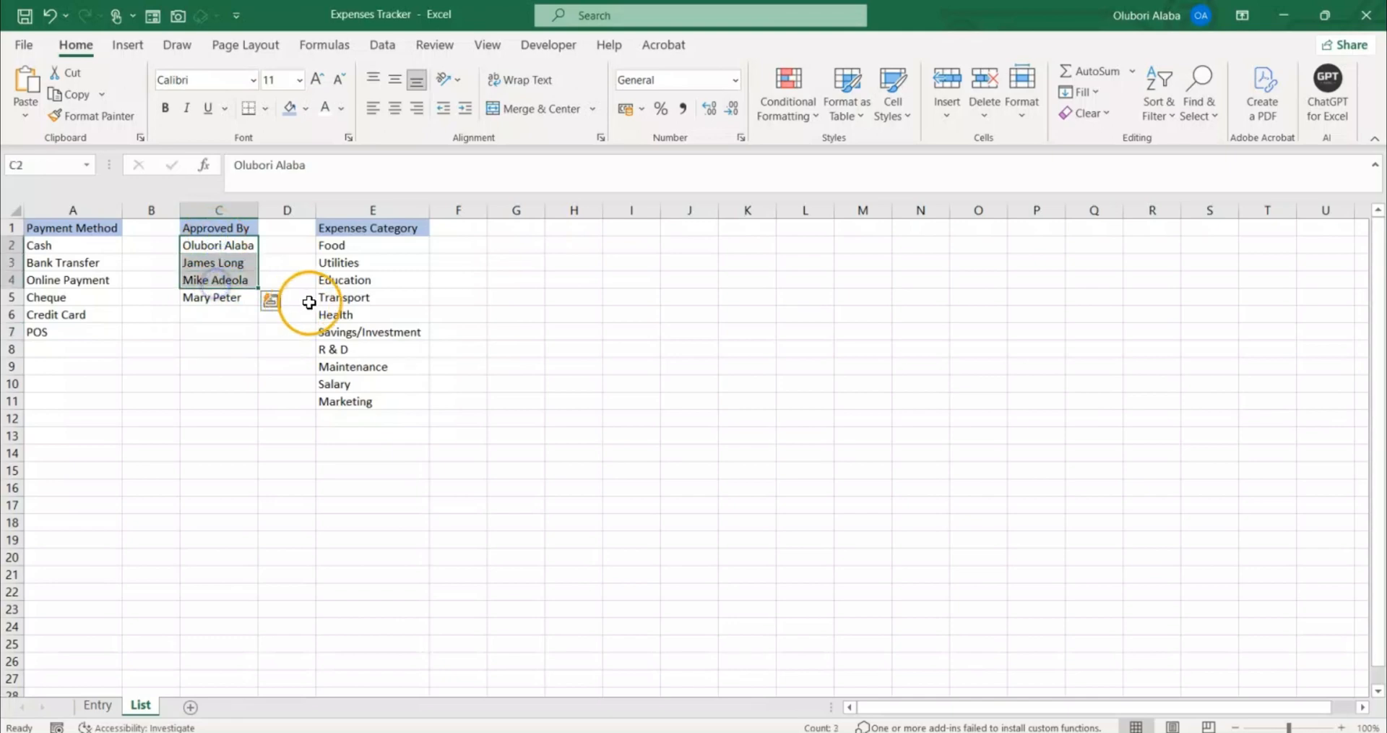
{"action": "left_click", "coordinate": [329, 302]}
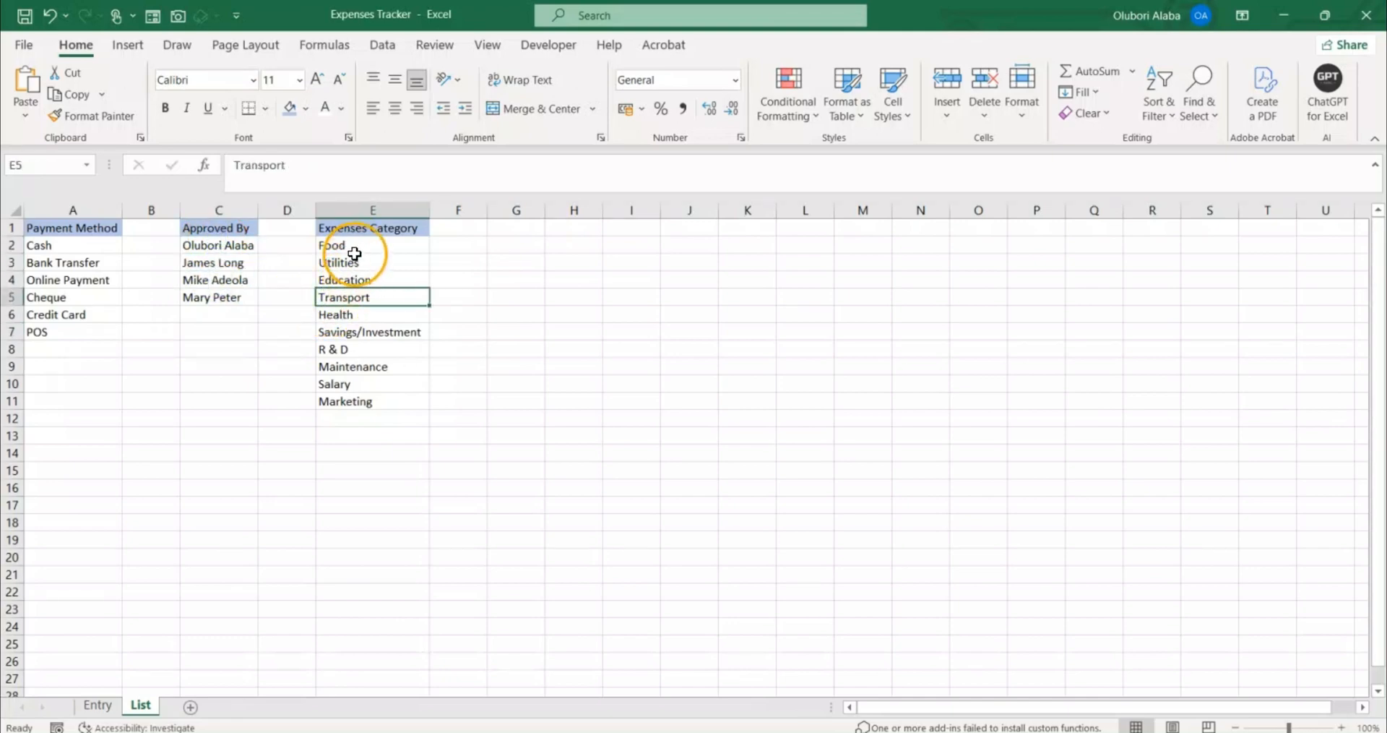
{"action": "left_click", "coordinate": [354, 246]}
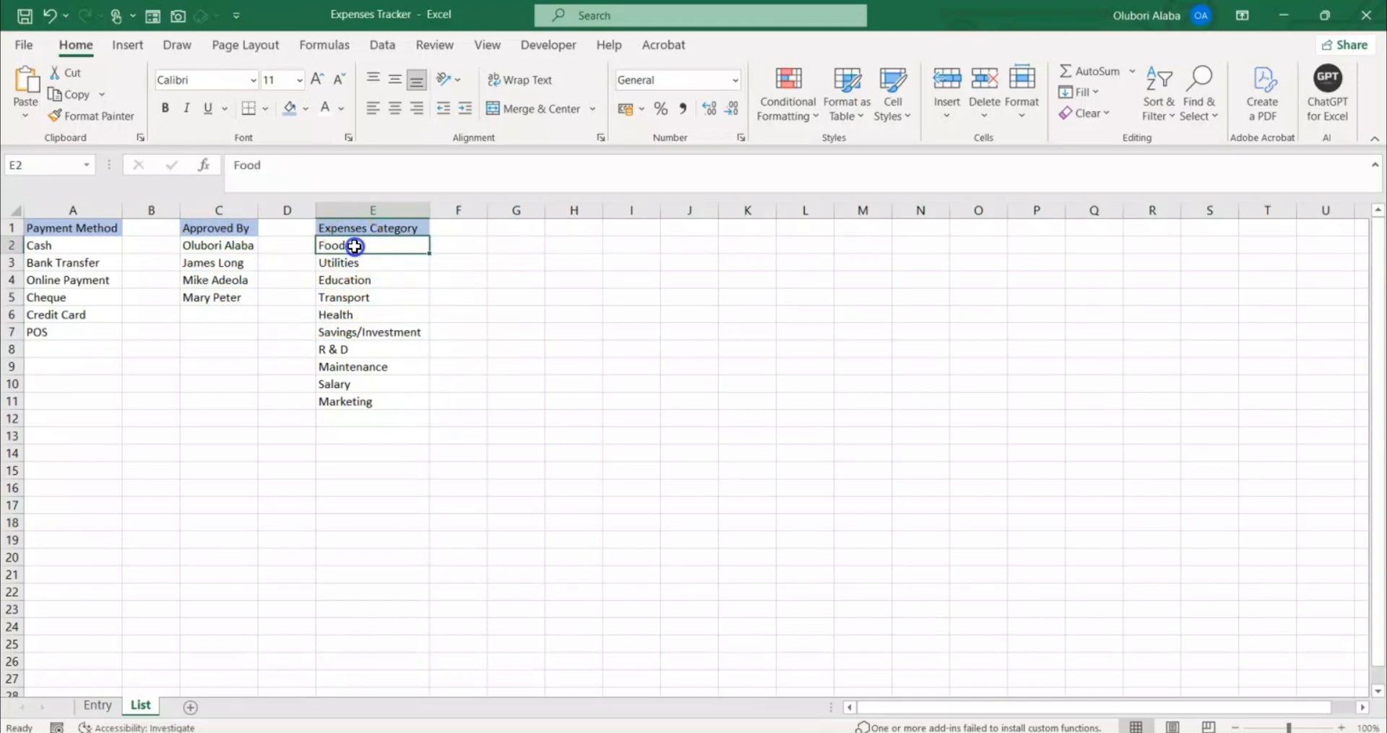
{"action": "left_click_drag", "start_coordinate": [354, 246], "coordinate": [352, 326]}
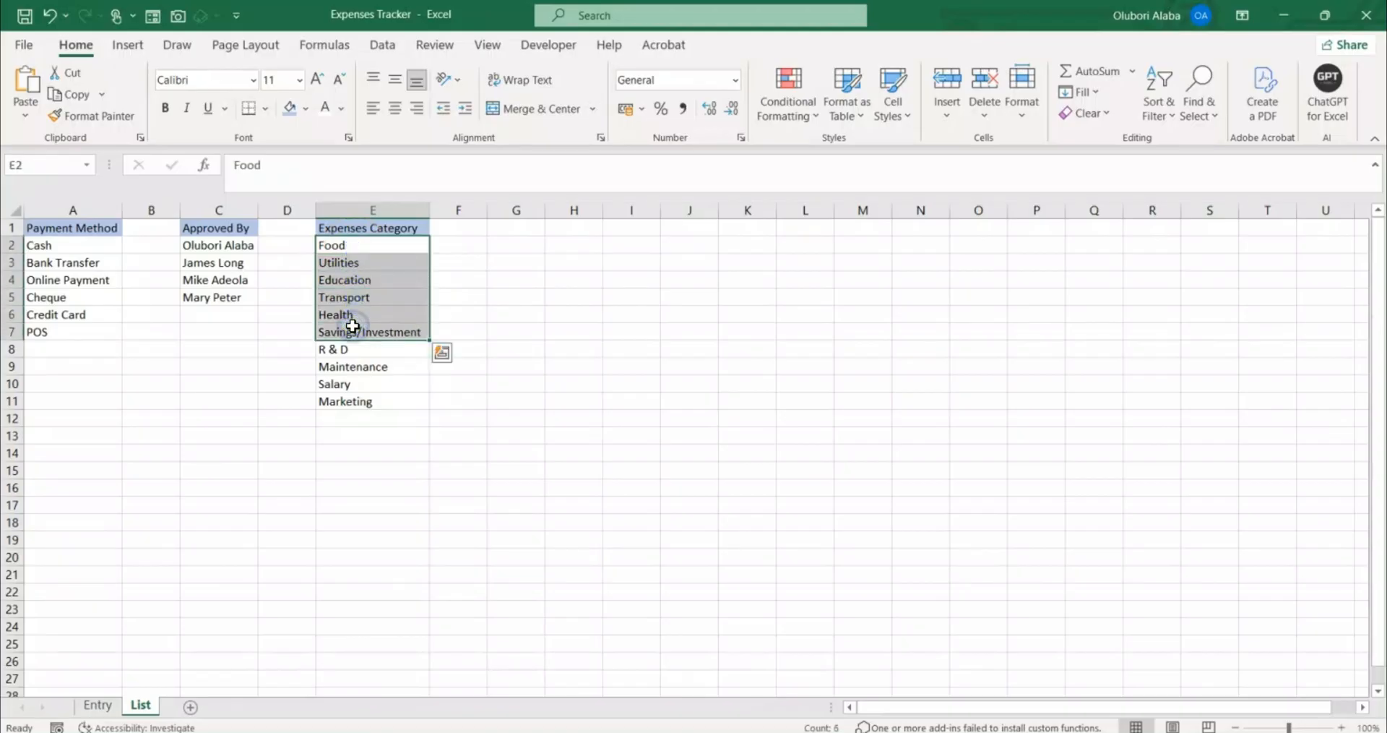
{"action": "left_click", "coordinate": [441, 294]}
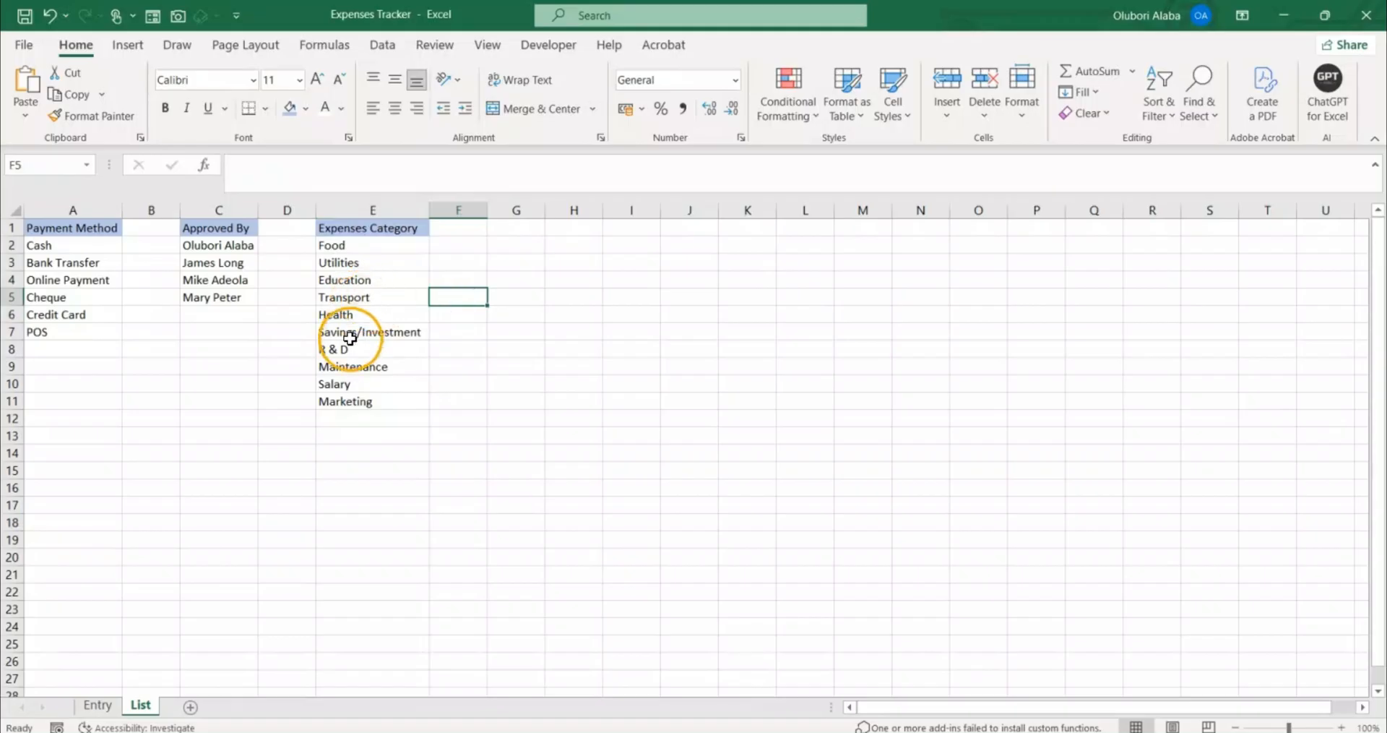
Review the Expenses Category entries in E2:E11 on the List sheet.
{"action": "left_click_drag", "start_coordinate": [343, 346], "coordinate": [347, 402]}
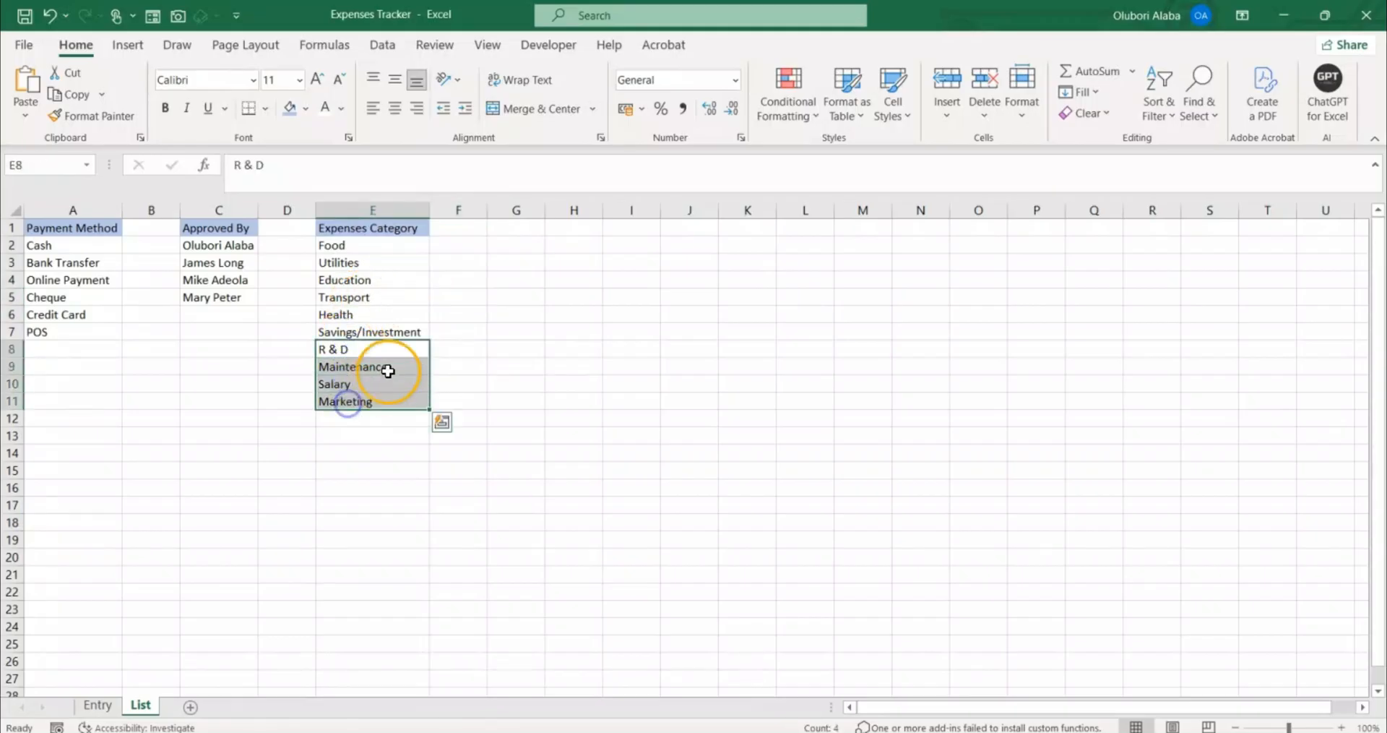
{"action": "left_click", "coordinate": [455, 350]}
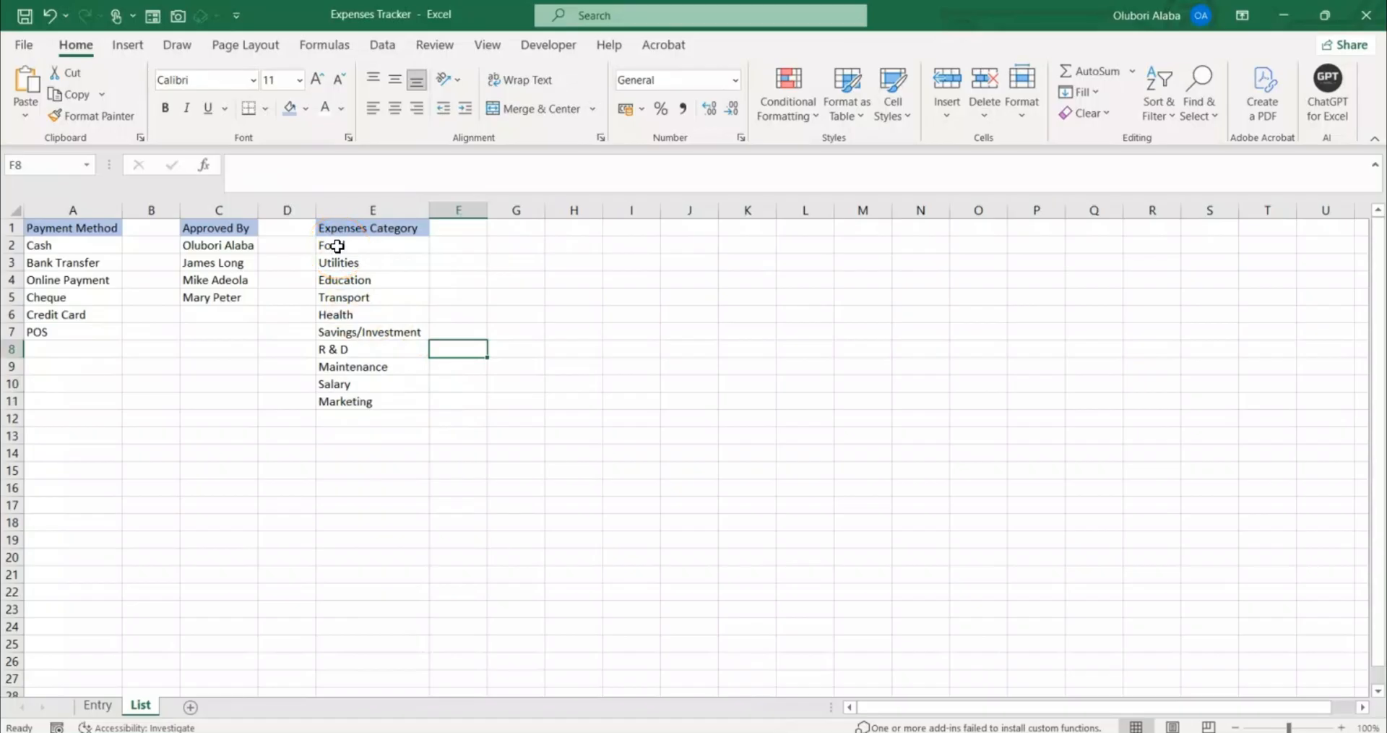
{"action": "left_click_drag", "start_coordinate": [337, 246], "coordinate": [344, 400]}
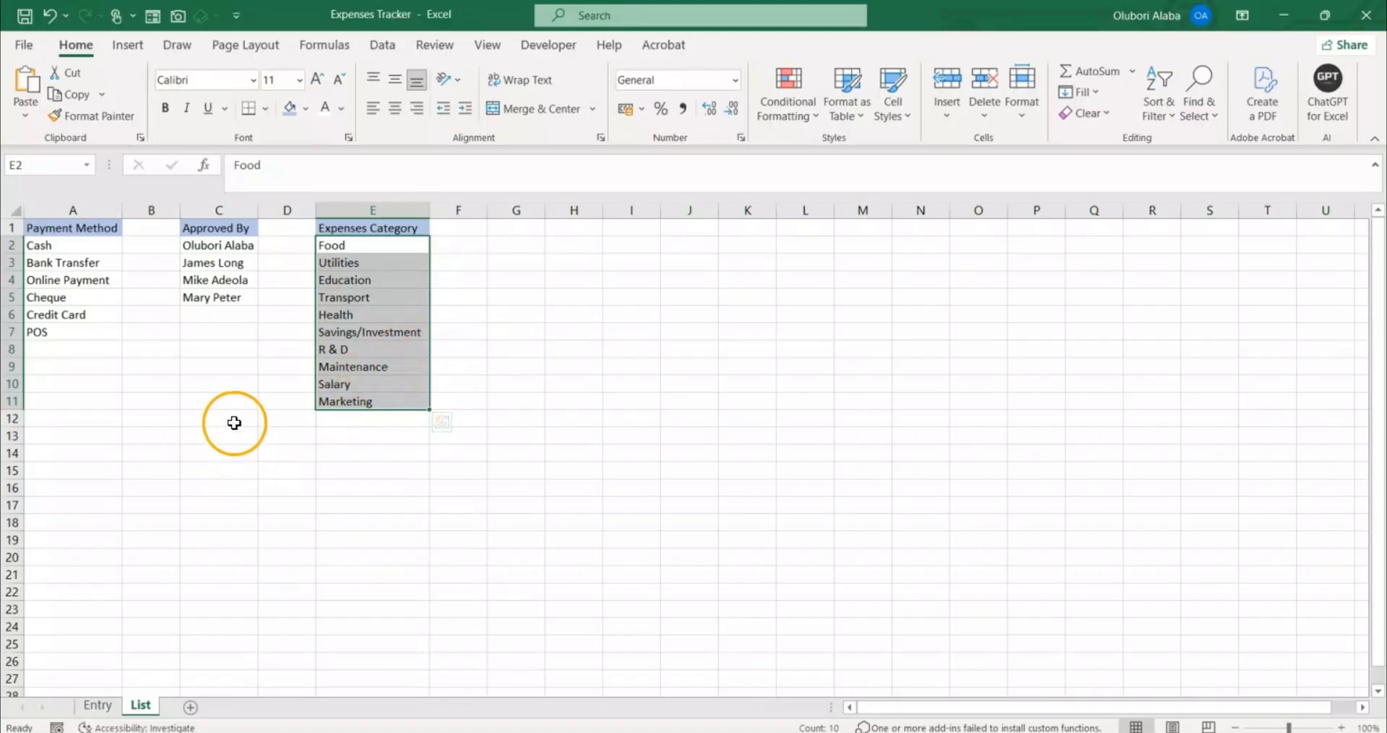
On the Entry sheet, set the data validation of the Category input cell C5 to allow a List.
{"action": "left_click", "coordinate": [98, 705]}
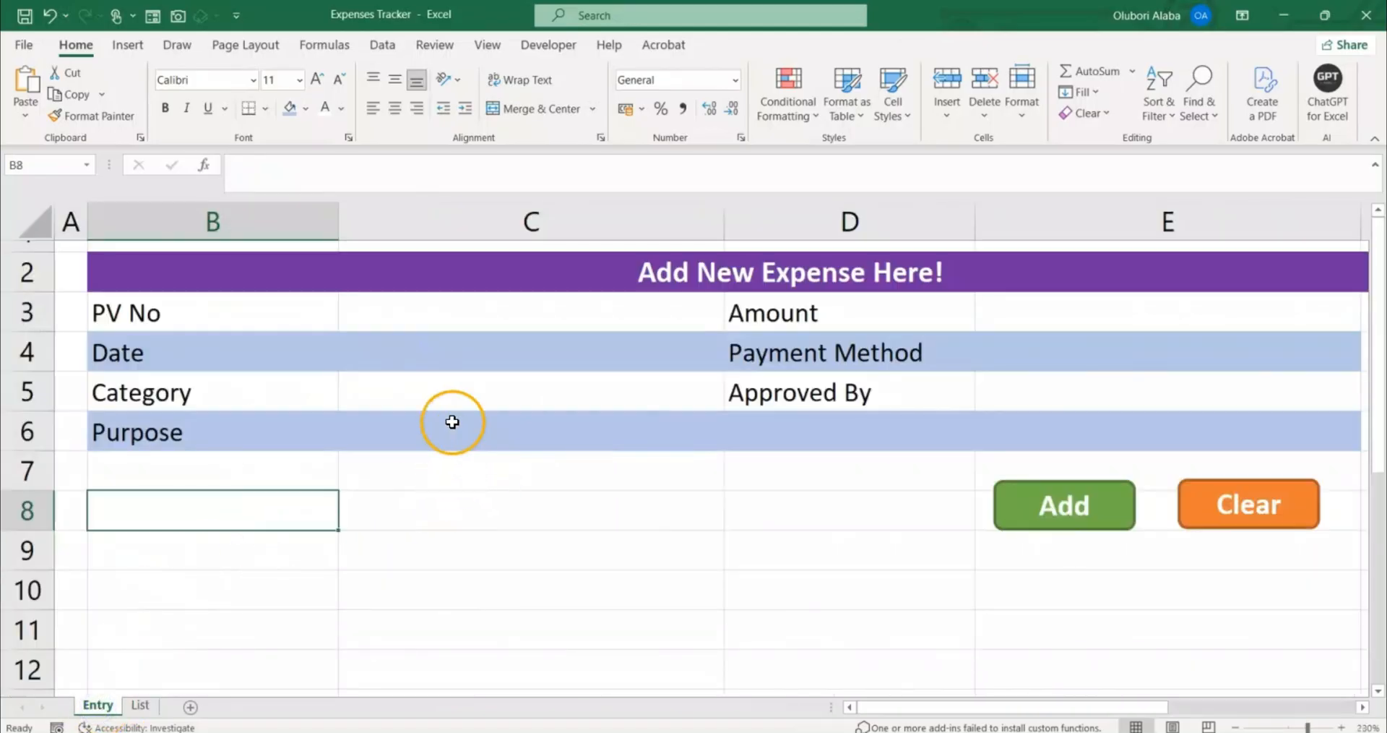
{"action": "left_click", "coordinate": [504, 313]}
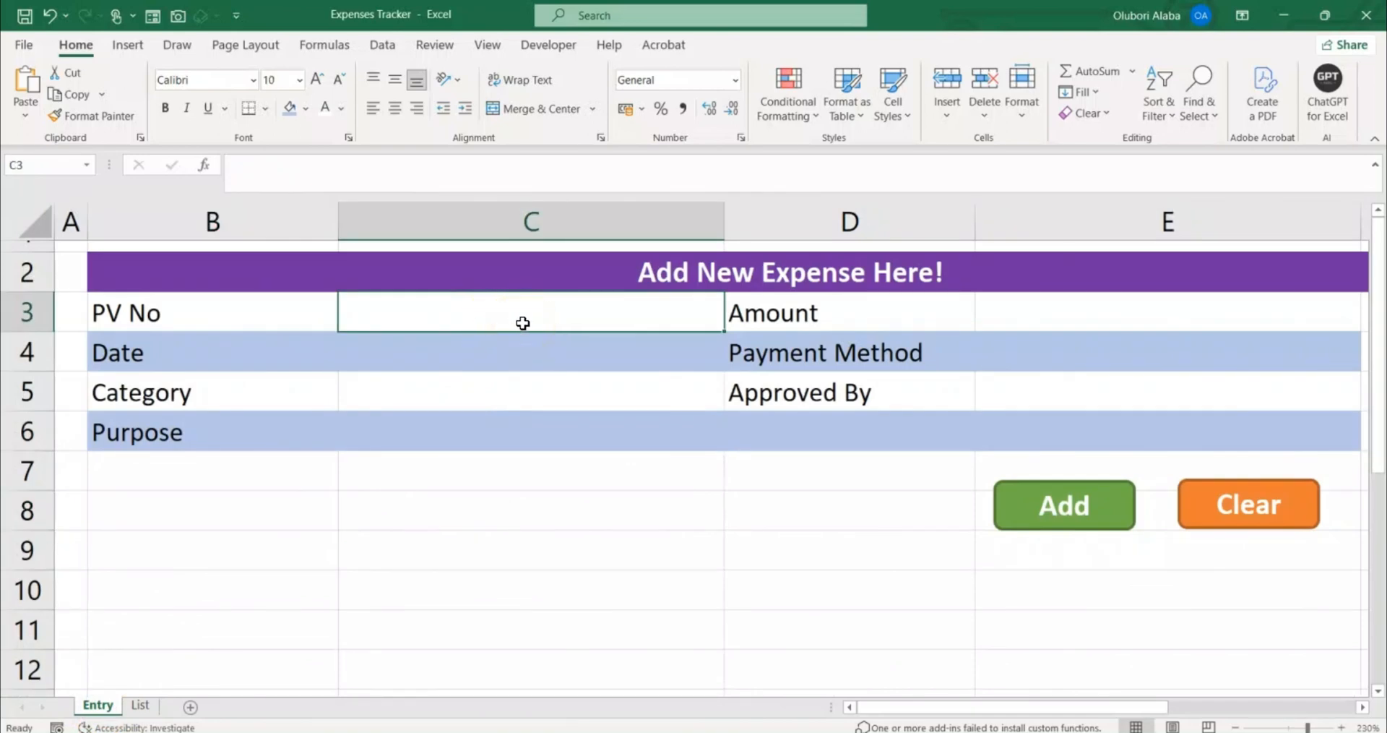
{"action": "left_click", "coordinate": [543, 359]}
{"action": "left_click", "coordinate": [543, 359]}
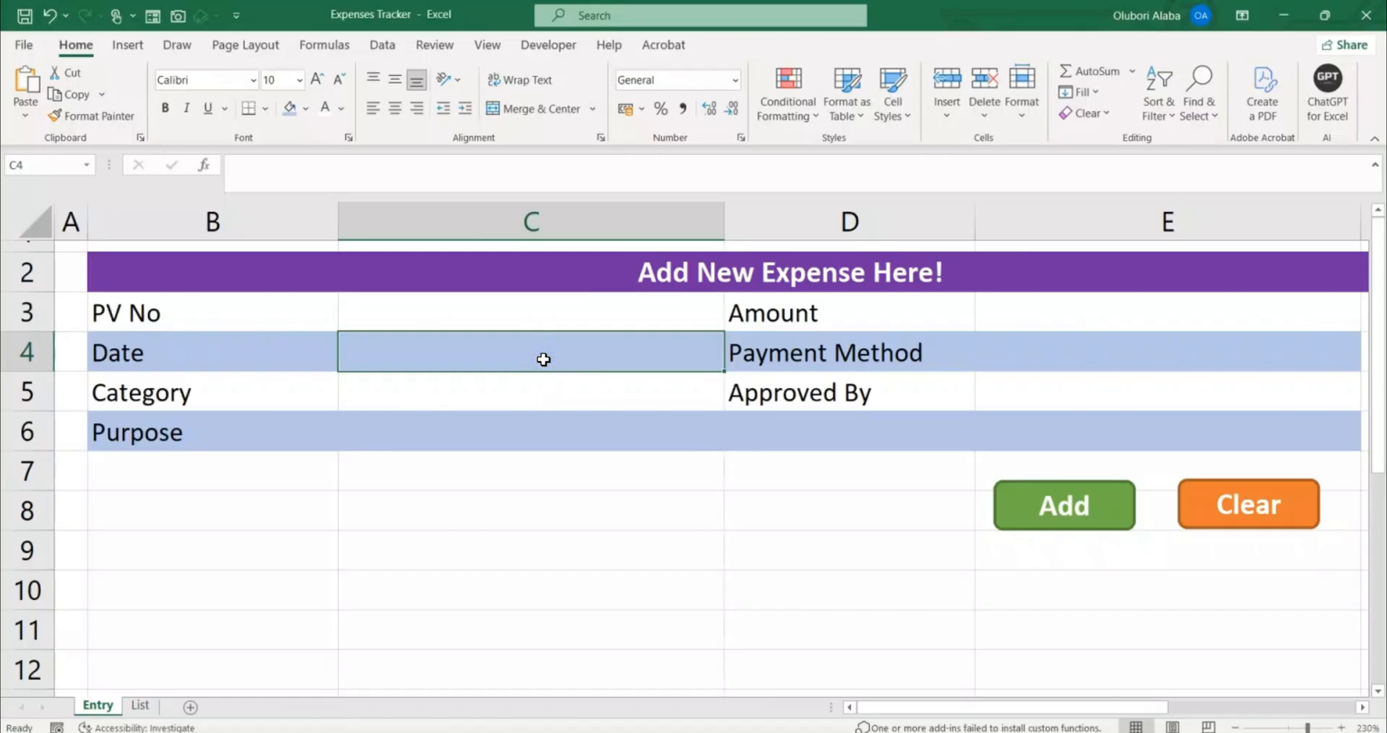
{"action": "left_click", "coordinate": [522, 397]}
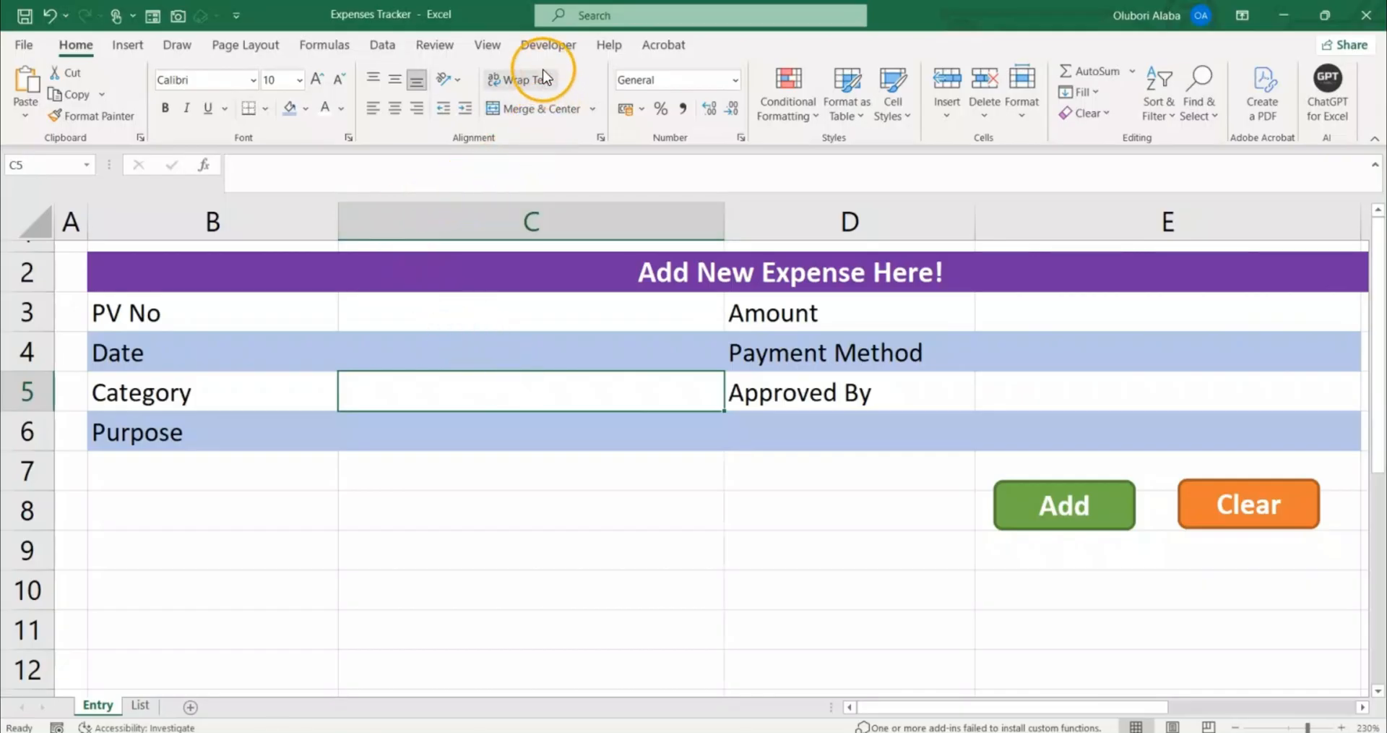
{"action": "left_click", "coordinate": [380, 47]}
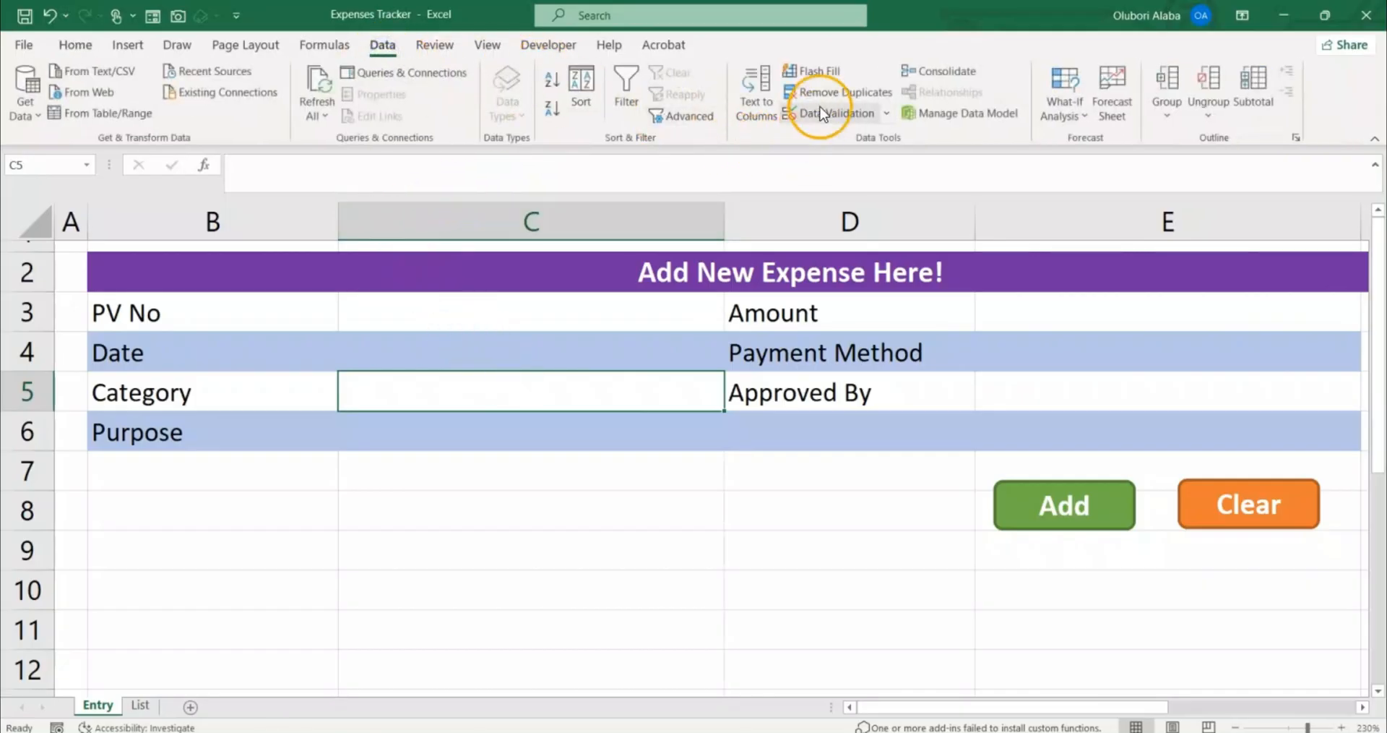
{"action": "left_click", "coordinate": [818, 109]}
{"action": "left_click", "coordinate": [297, 283]}
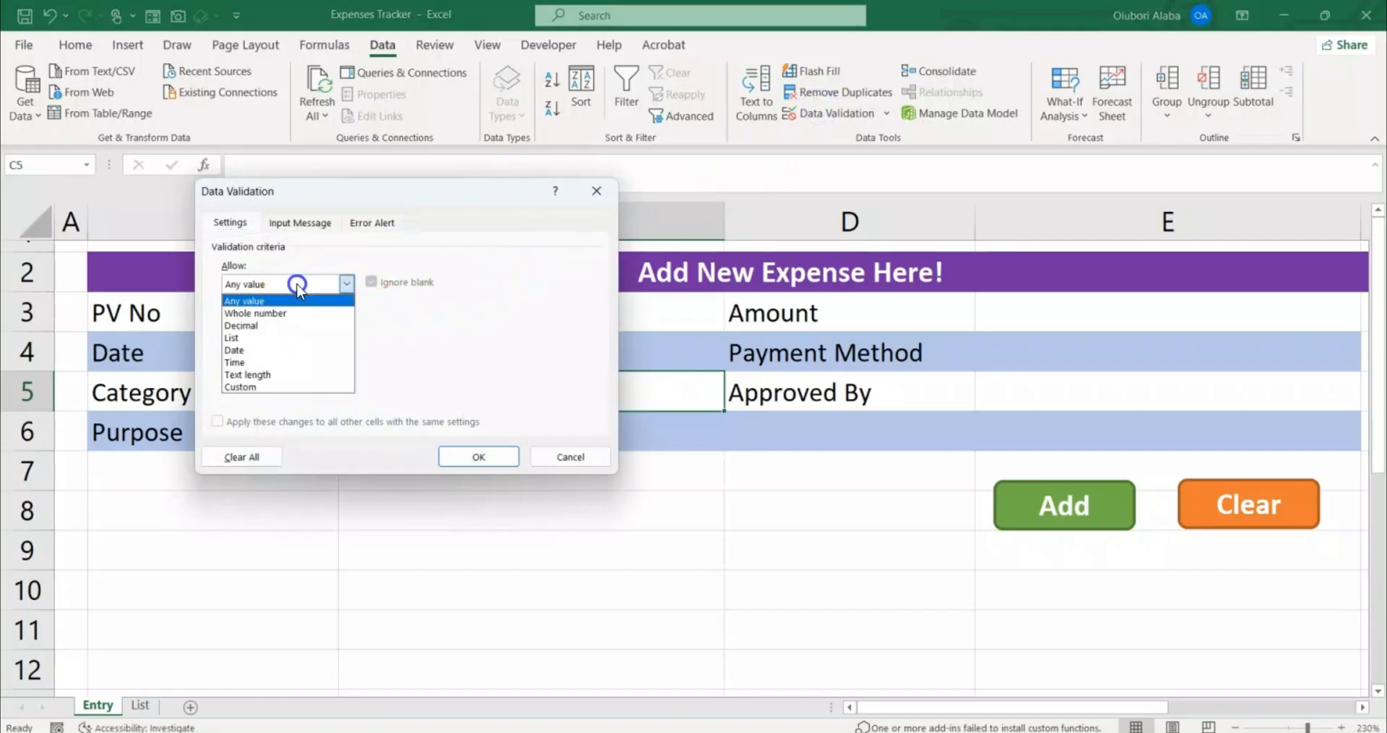
{"action": "left_click", "coordinate": [254, 338]}
Use the expense categories in E2:E11 of the List sheet as the validation source and apply it.
{"action": "left_click", "coordinate": [267, 359]}
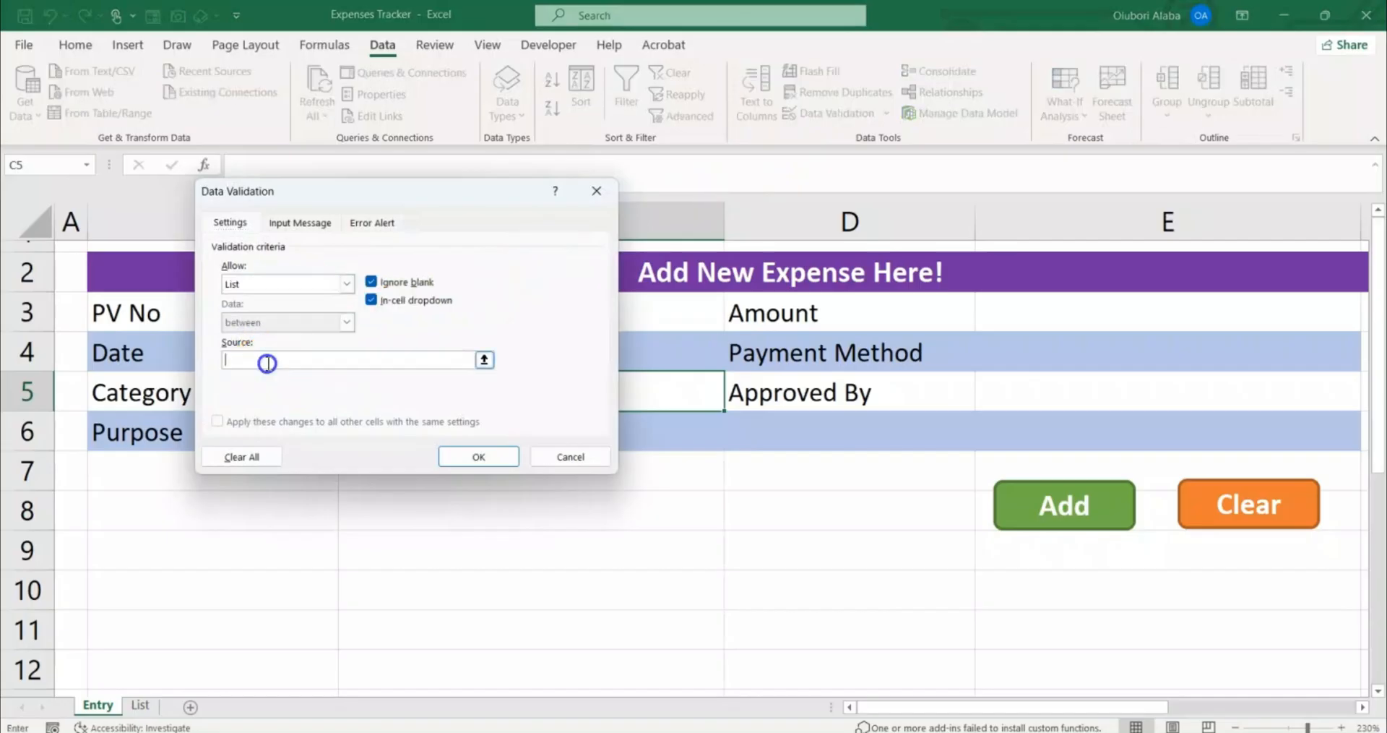
{"action": "left_click", "coordinate": [140, 705]}
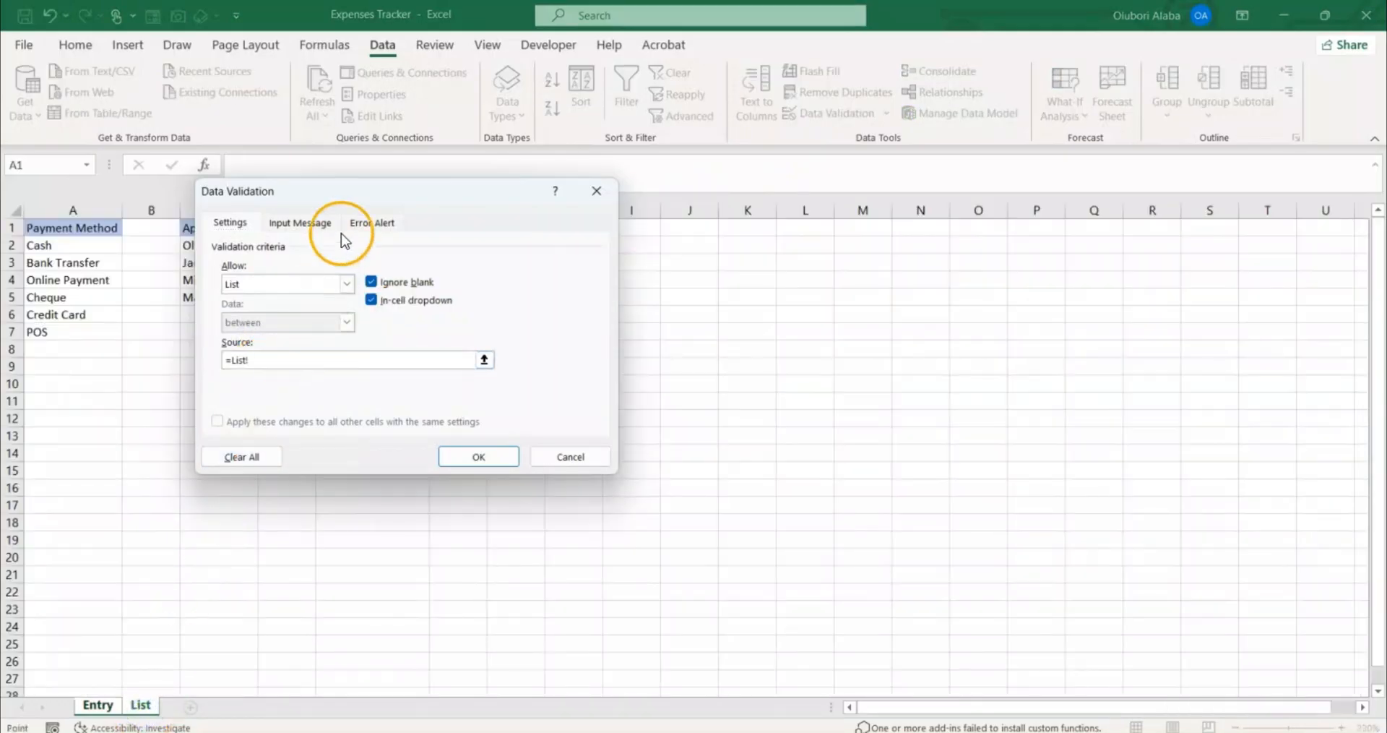
{"action": "left_click_drag", "start_coordinate": [347, 192], "coordinate": [736, 347]}
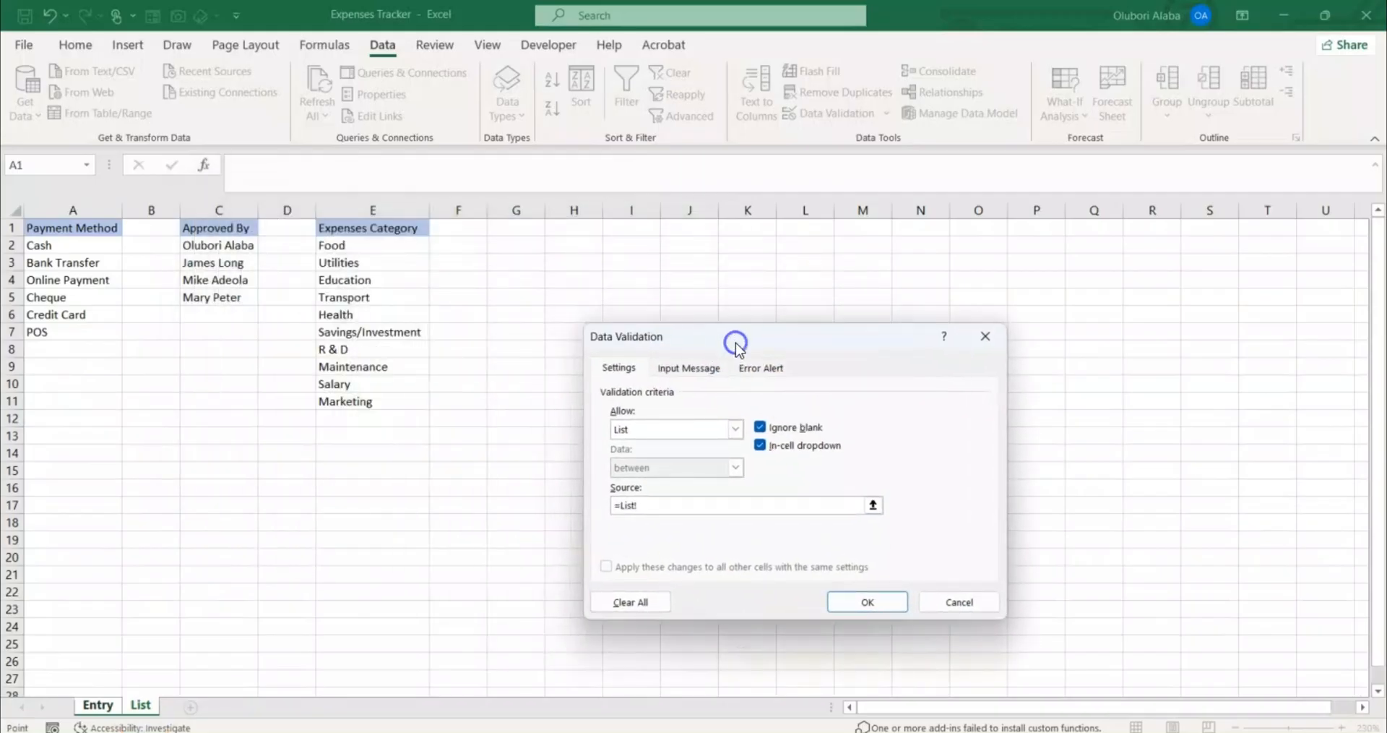
{"action": "left_click_drag", "start_coordinate": [392, 243], "coordinate": [377, 402]}
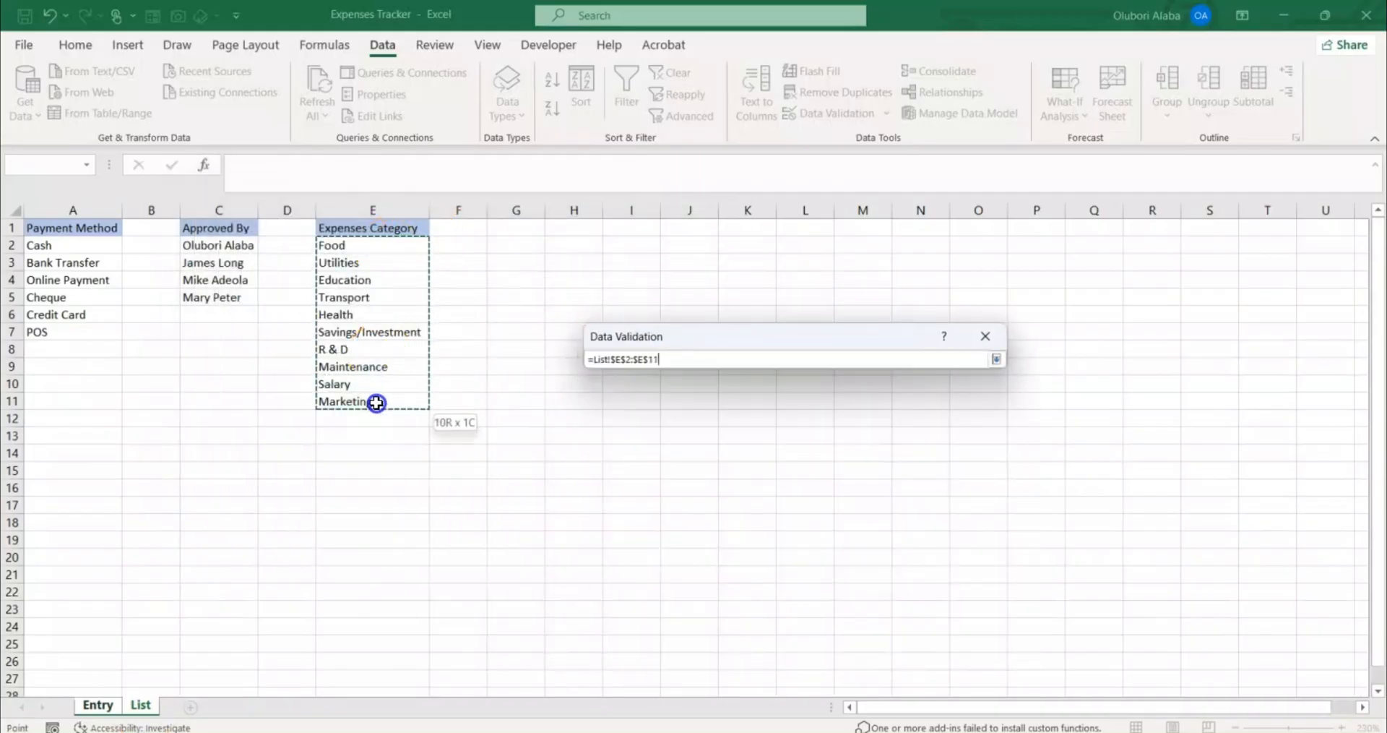
{"action": "left_click", "coordinate": [862, 599]}
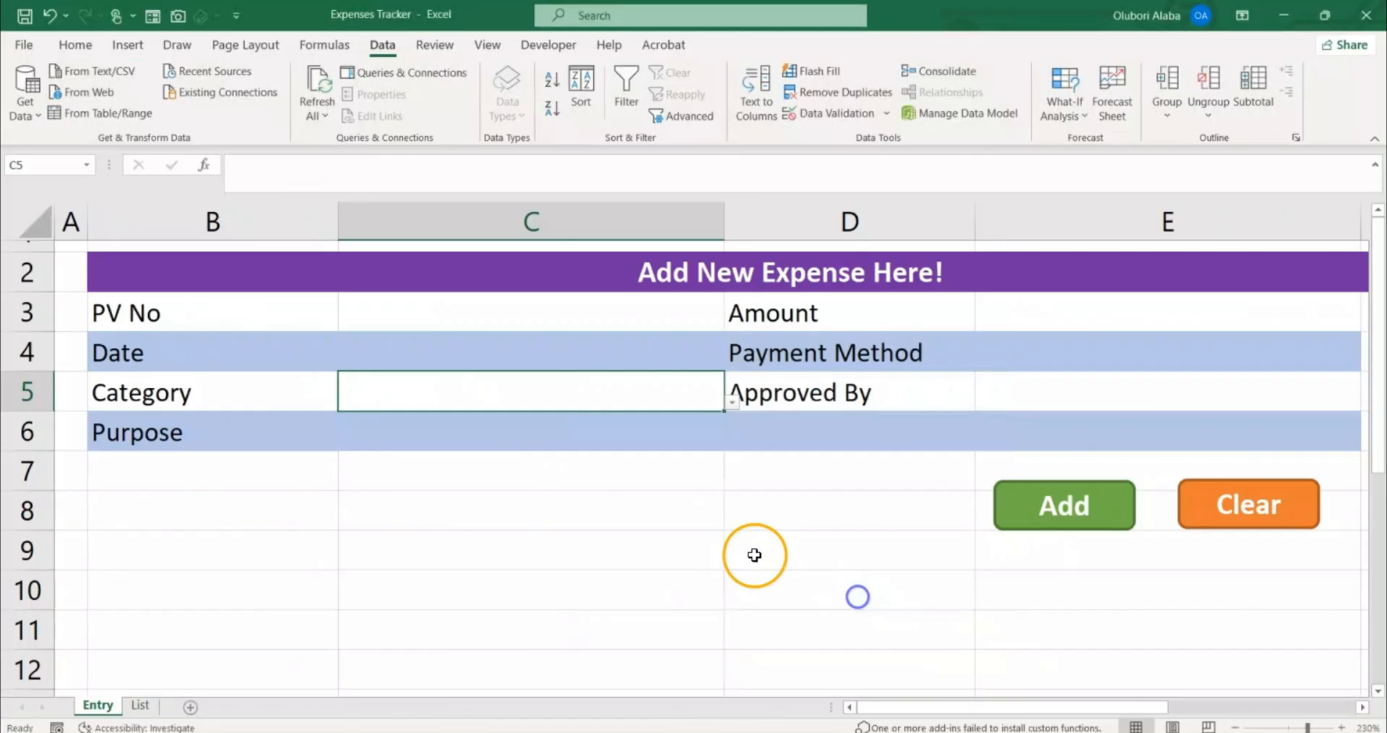
Choose Savings/Investment from the options offered in the Category cell C5.
{"action": "left_click", "coordinate": [732, 405]}
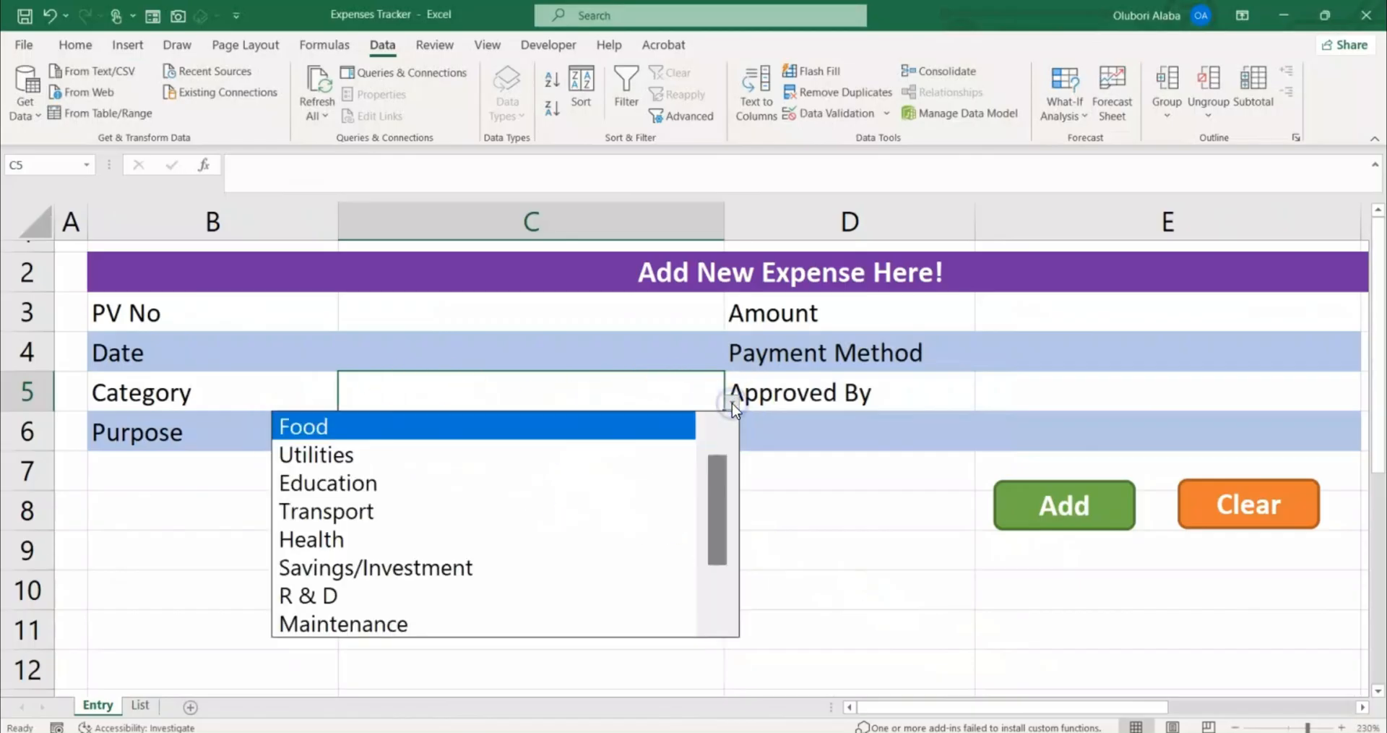
{"action": "left_click_drag", "start_coordinate": [717, 479], "coordinate": [718, 597]}
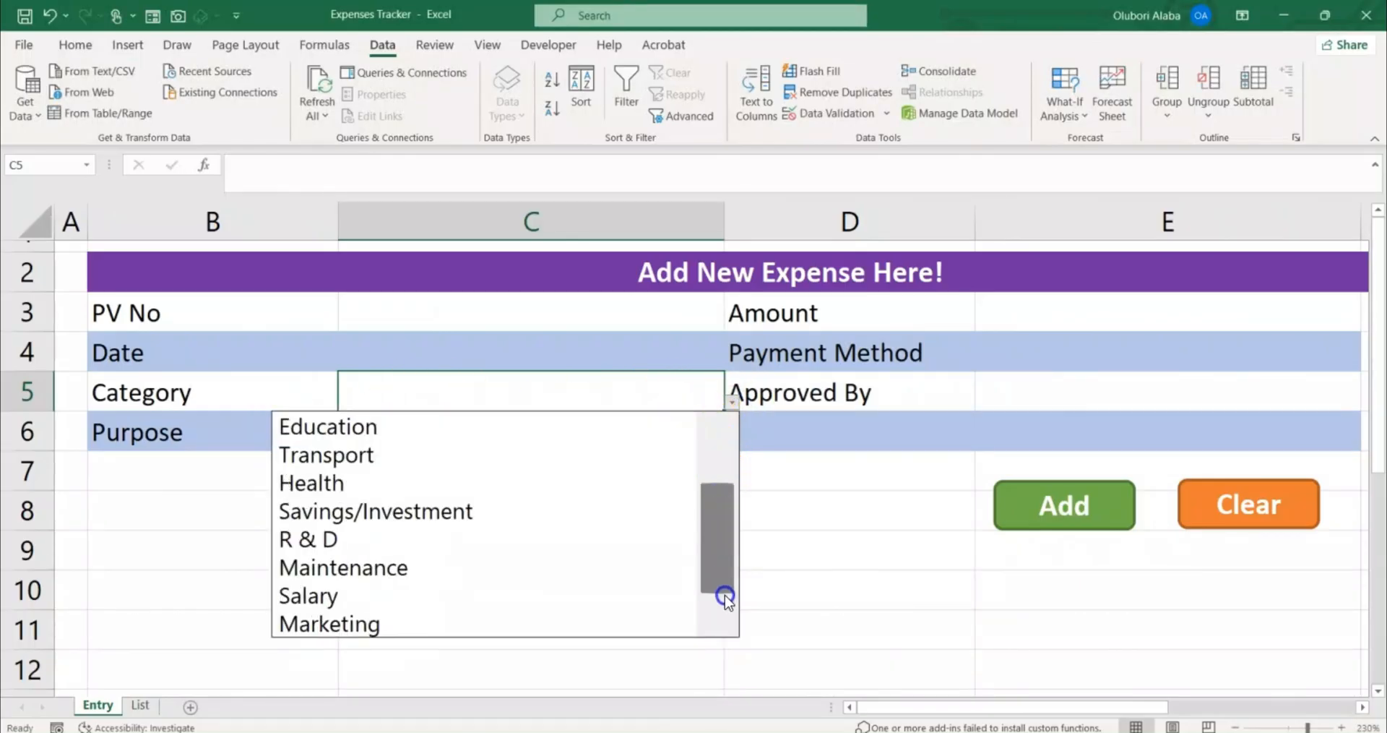
{"action": "left_click", "coordinate": [412, 526]}
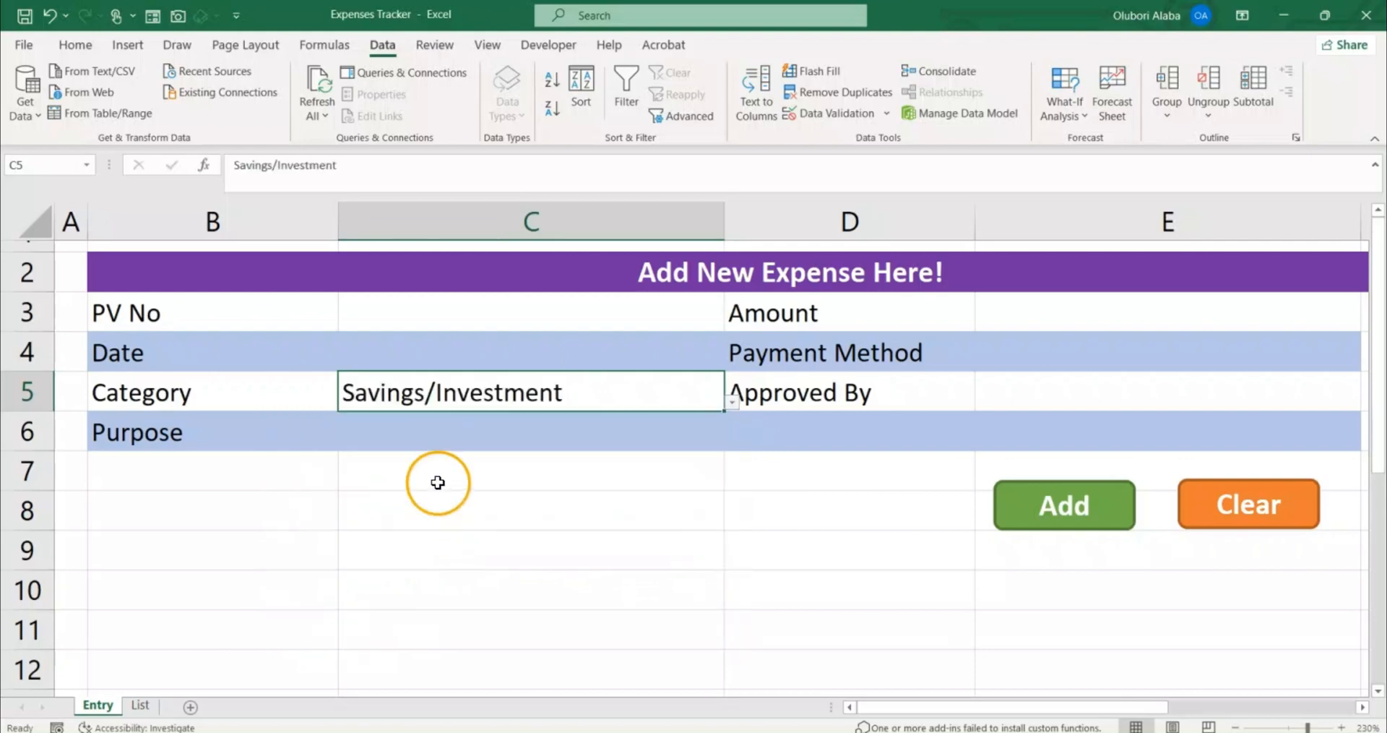
{"action": "left_click", "coordinate": [472, 436]}
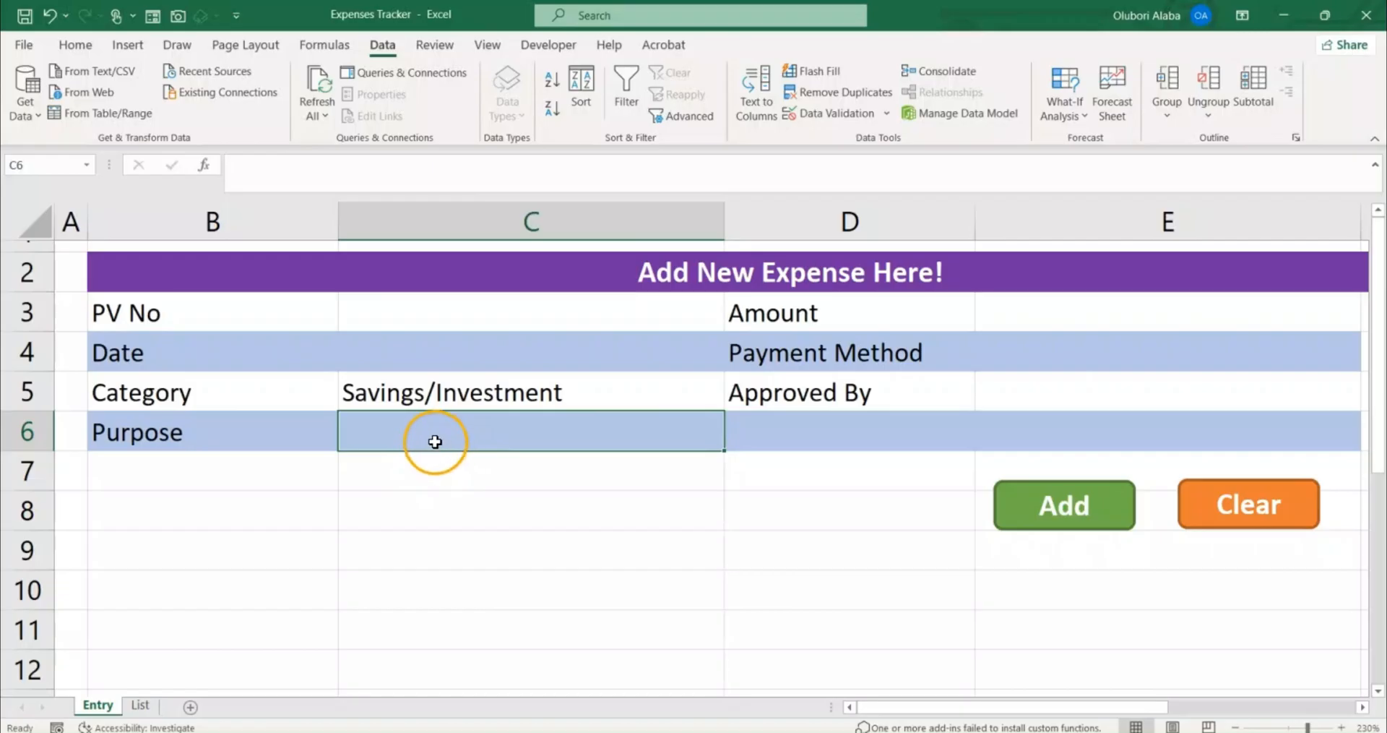
Apply List data validation to the Payment Method input cell E4, with =List!$A$2:$A$7 as the source.
{"action": "left_click", "coordinate": [1073, 316]}
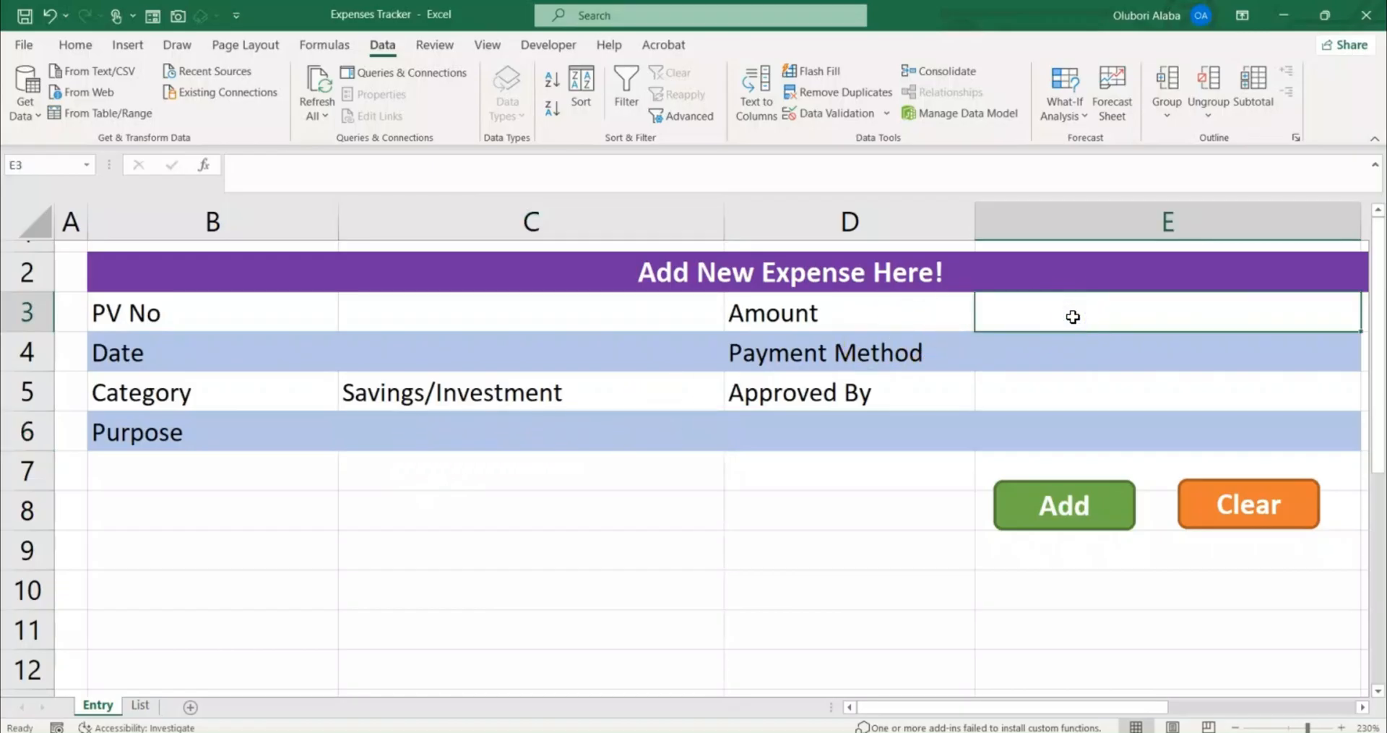
{"action": "left_click", "coordinate": [1073, 350]}
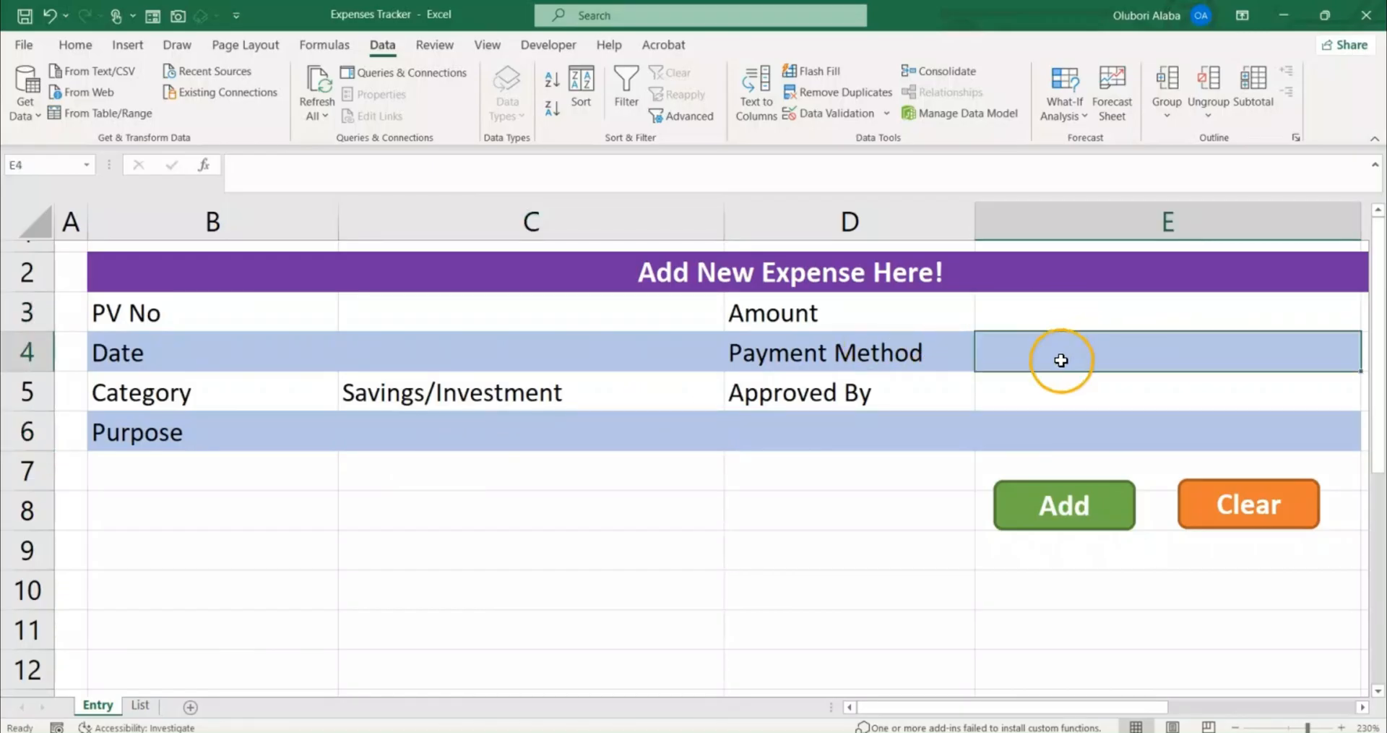
{"action": "left_click", "coordinate": [822, 114]}
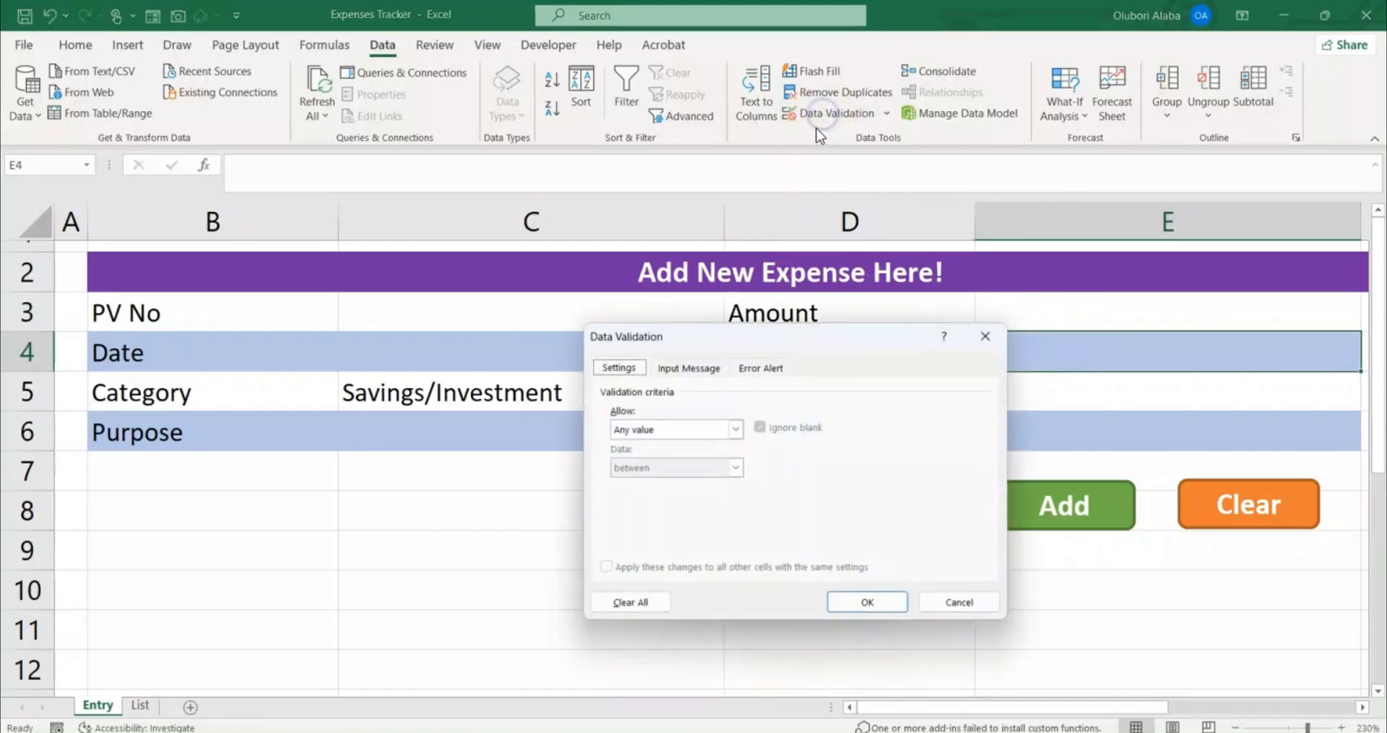
{"action": "left_click", "coordinate": [661, 429]}
{"action": "left_click", "coordinate": [622, 477]}
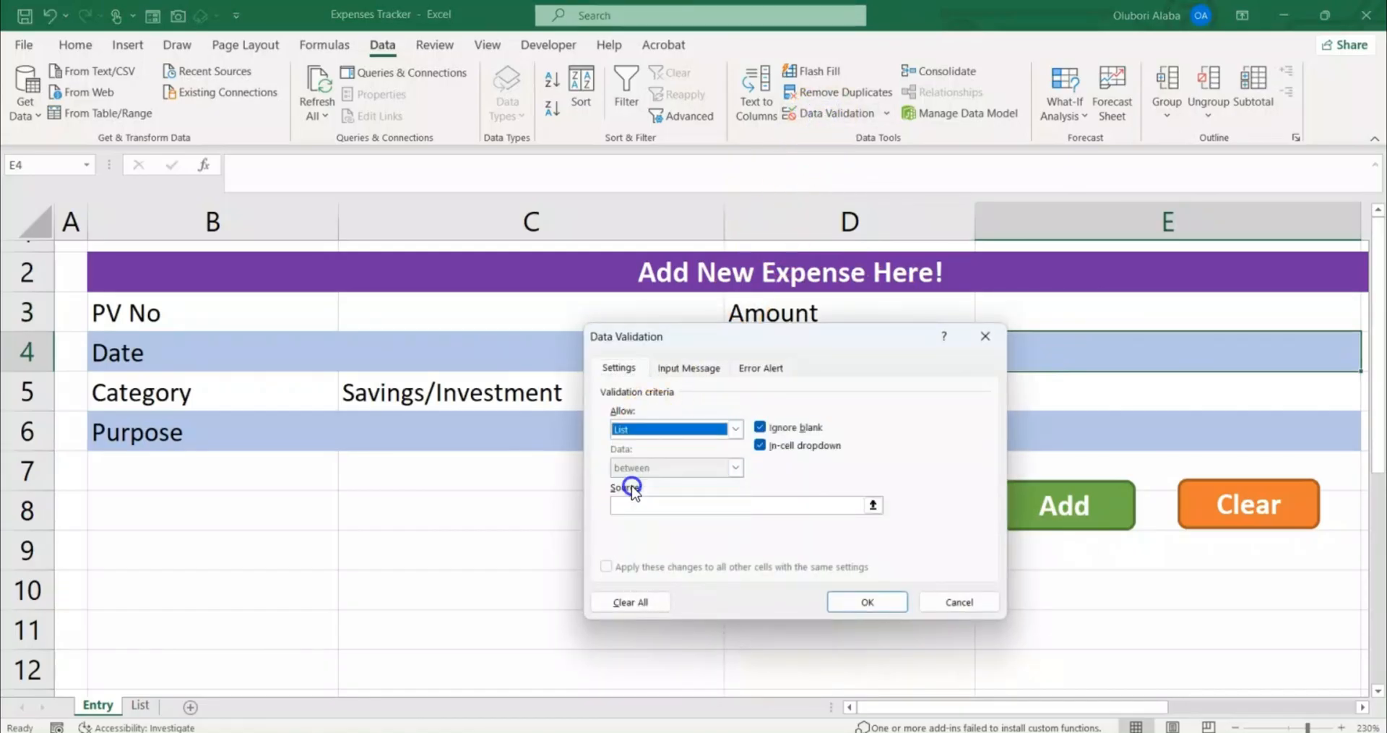
{"action": "left_click", "coordinate": [635, 503]}
{"action": "type", "text": "="}
{"action": "left_click", "coordinate": [140, 703]}
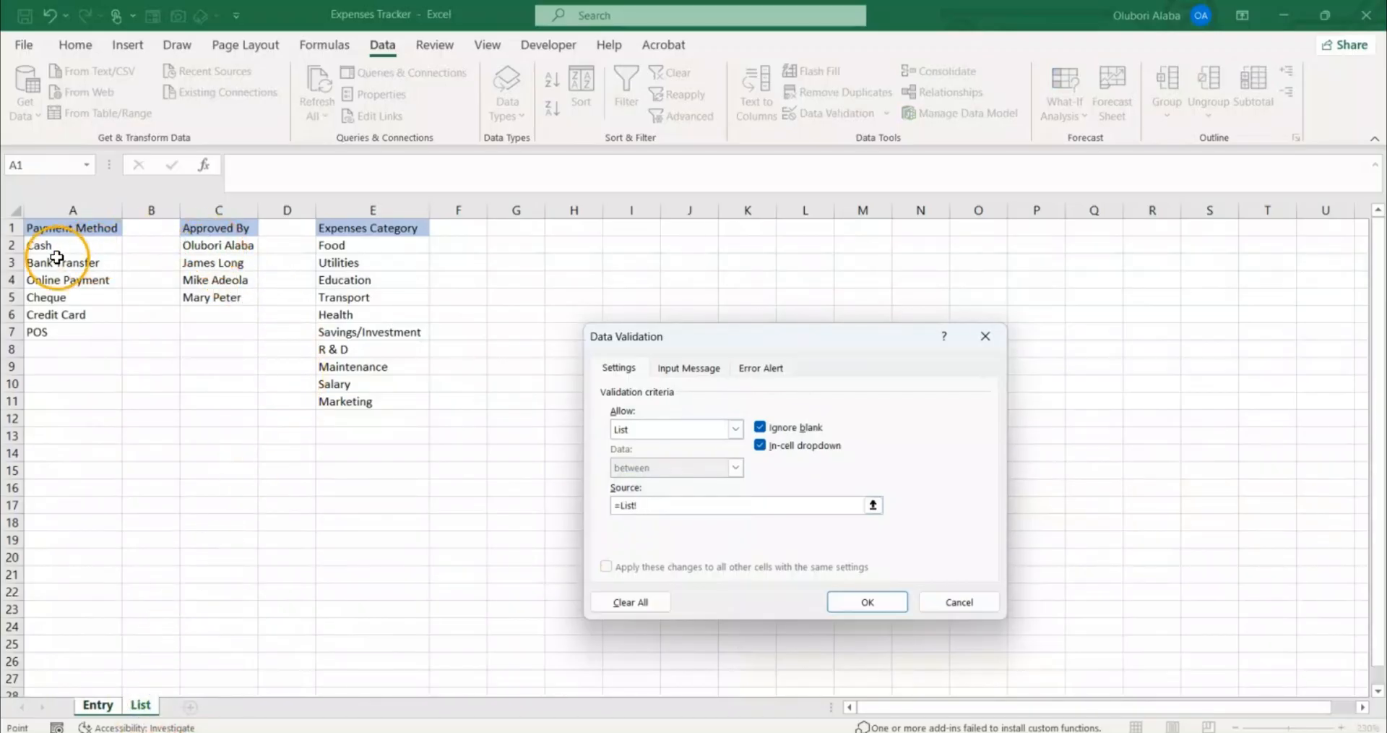
{"action": "left_click_drag", "start_coordinate": [43, 268], "coordinate": [40, 332]}
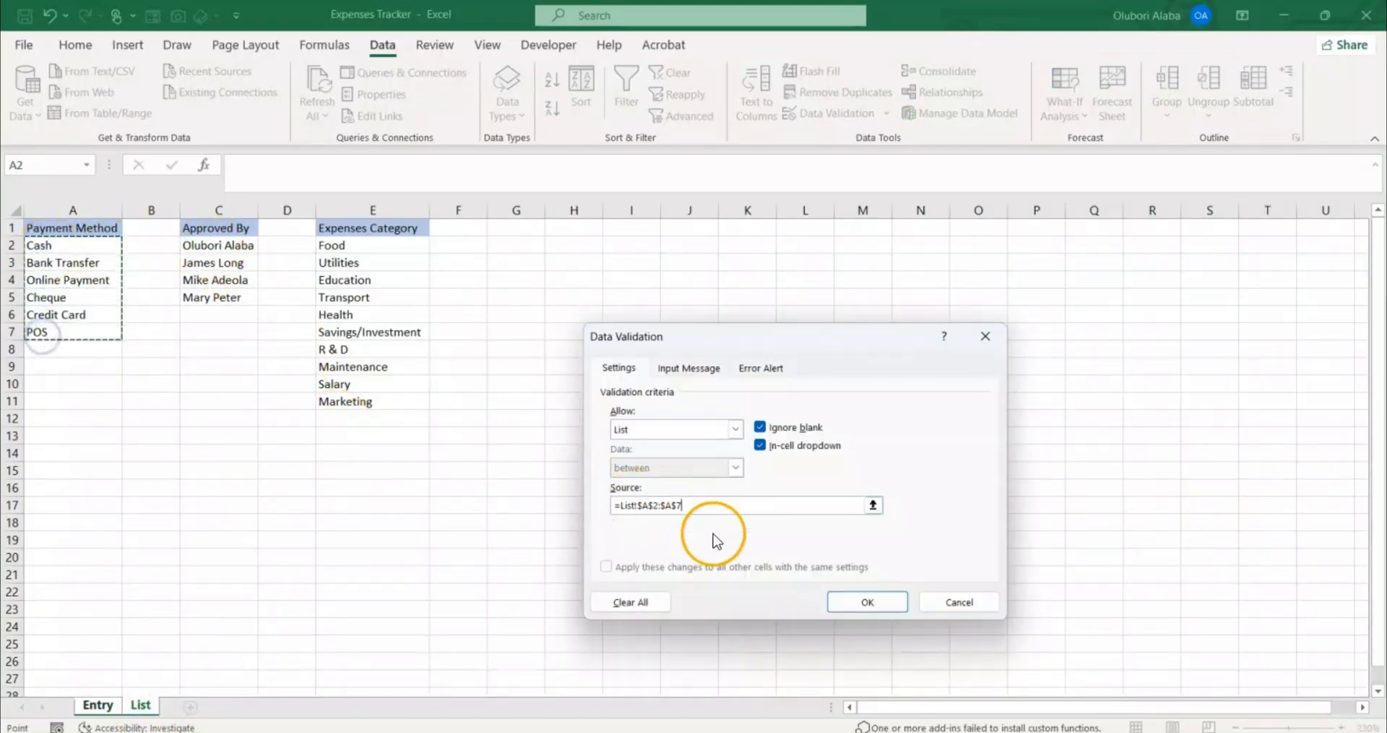
{"action": "left_click", "coordinate": [859, 602]}
Choose Online Payment from the options offered in the Payment Method cell E4.
{"action": "left_click", "coordinate": [1138, 344]}
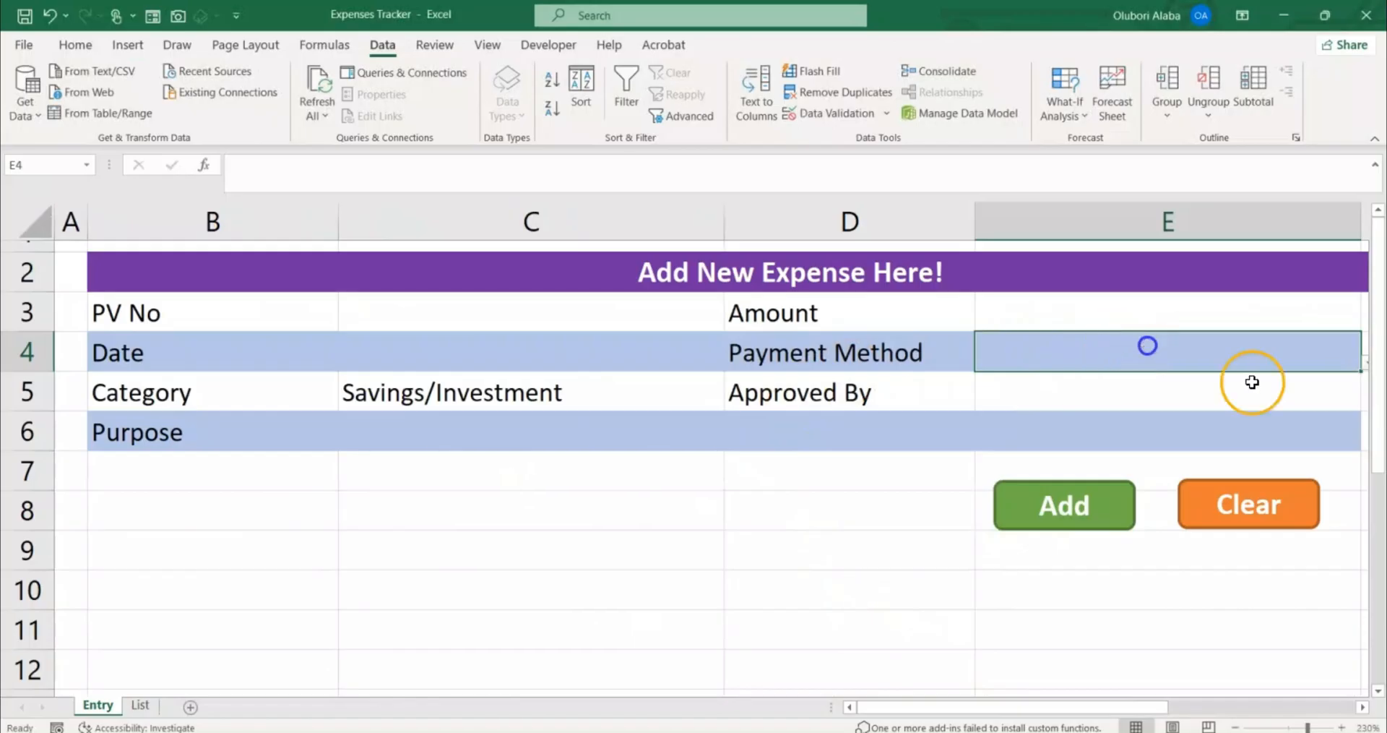
{"action": "left_click", "coordinate": [1352, 367]}
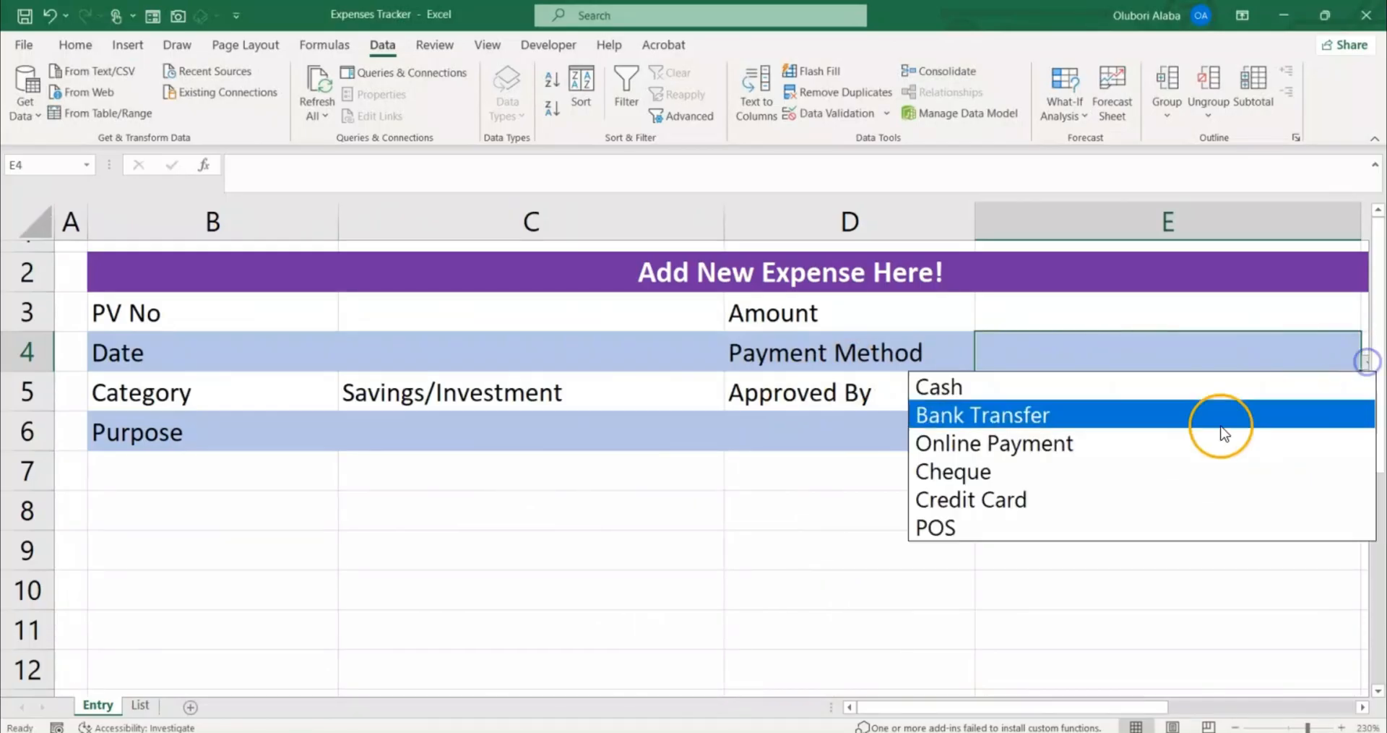
{"action": "left_click", "coordinate": [1035, 448]}
Apply List data validation to the Approved By input cell E5, with =List!$C$2:$C$5 as the source.
{"action": "left_click", "coordinate": [1036, 396]}
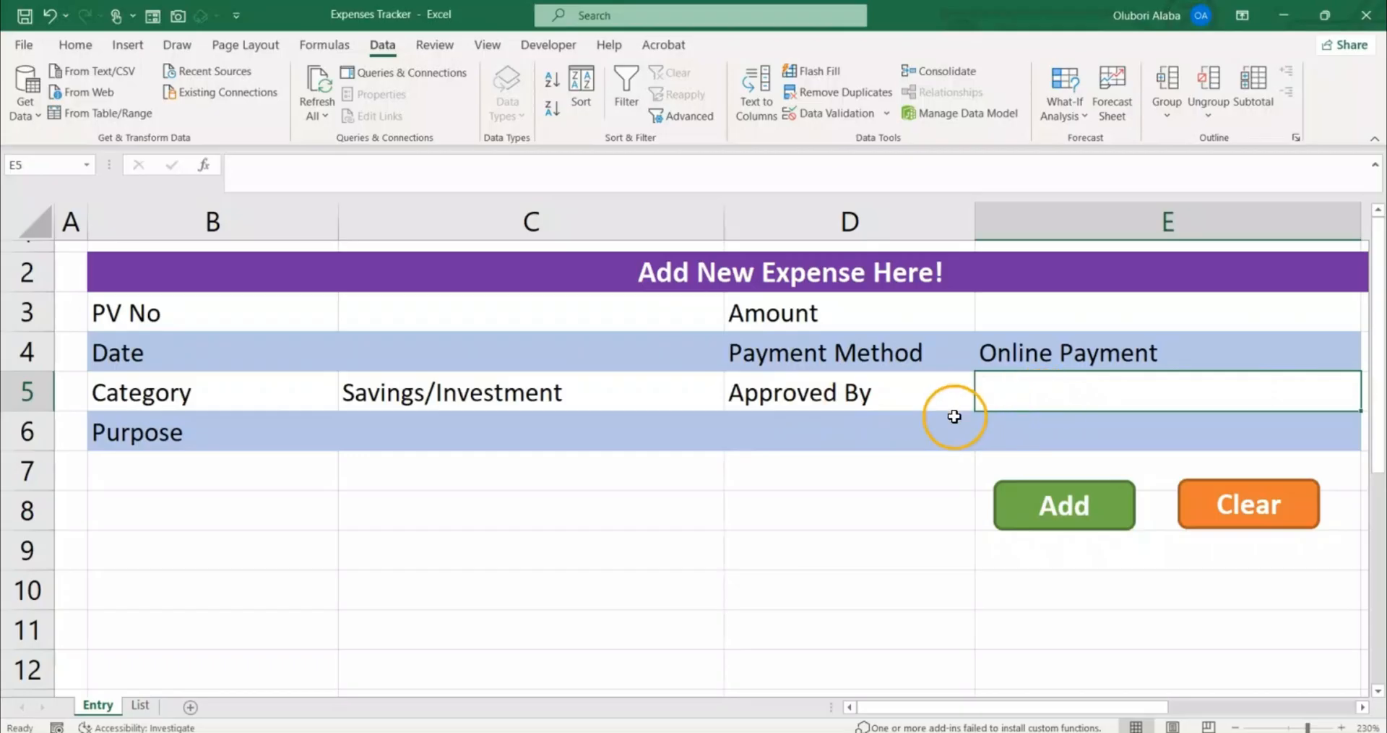
{"action": "left_click", "coordinate": [822, 108]}
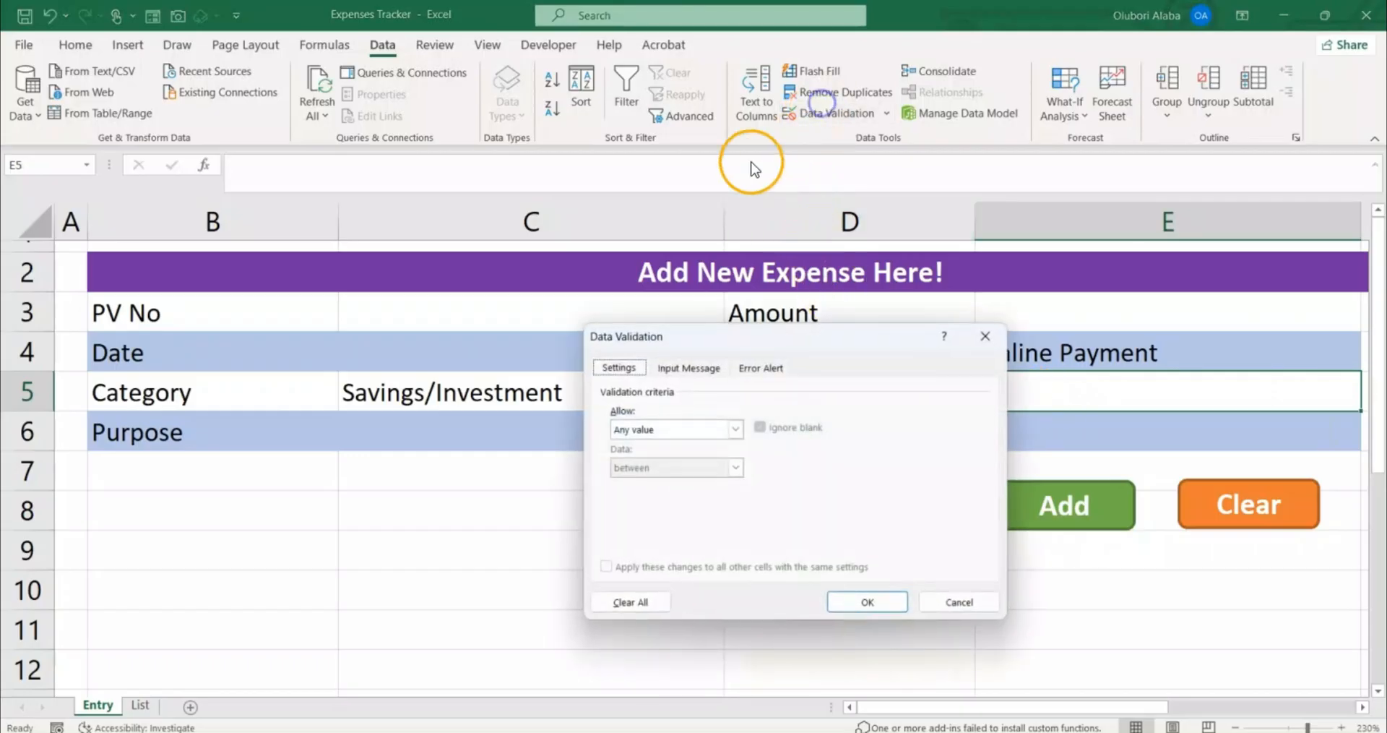
{"action": "left_click", "coordinate": [646, 431]}
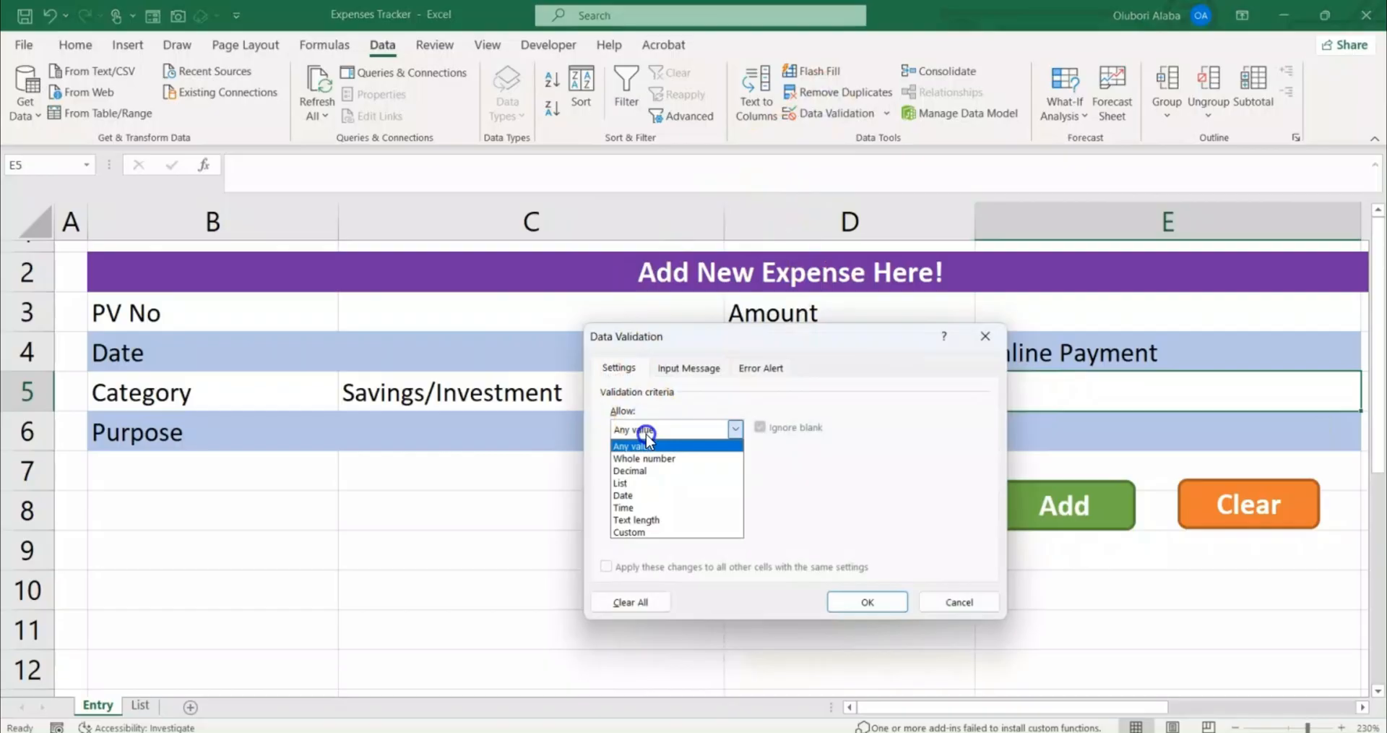
{"action": "left_click", "coordinate": [638, 481]}
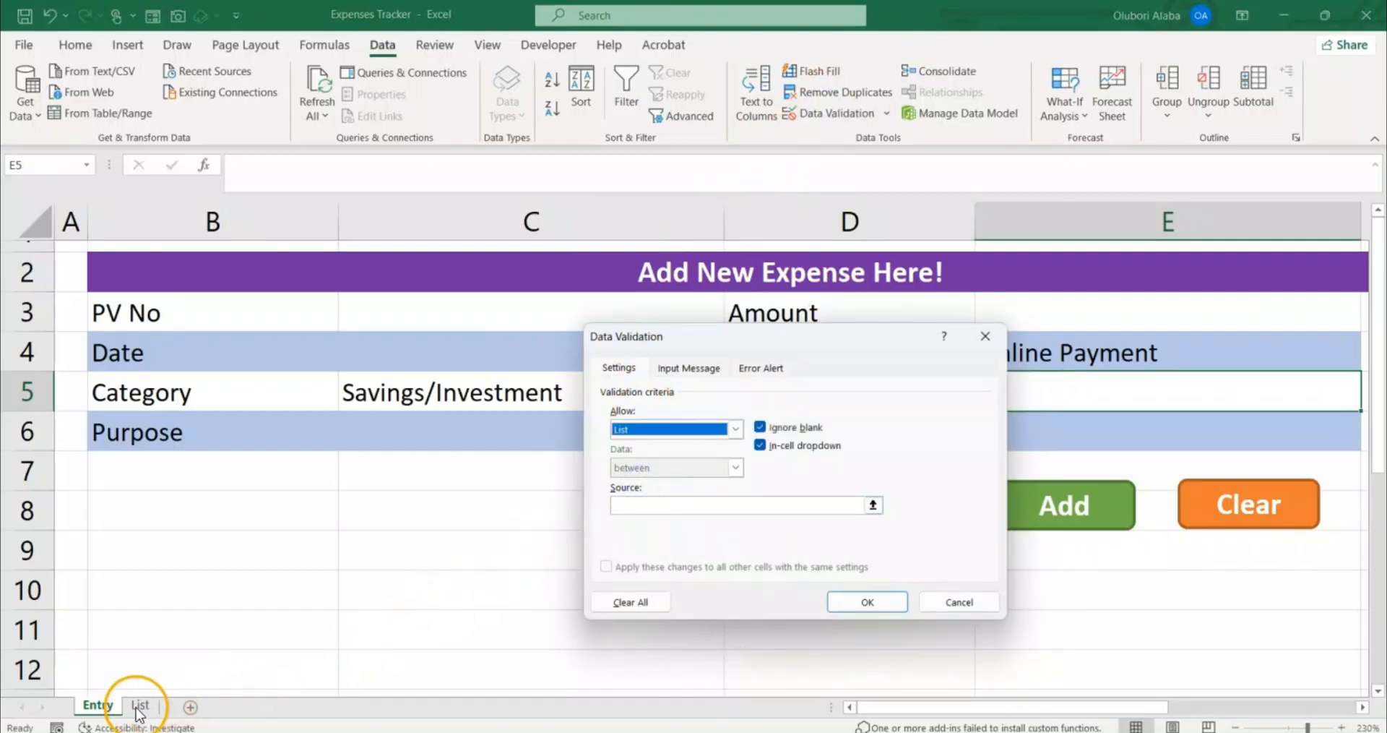
{"action": "left_click", "coordinate": [618, 505]}
{"action": "left_click", "coordinate": [148, 699]}
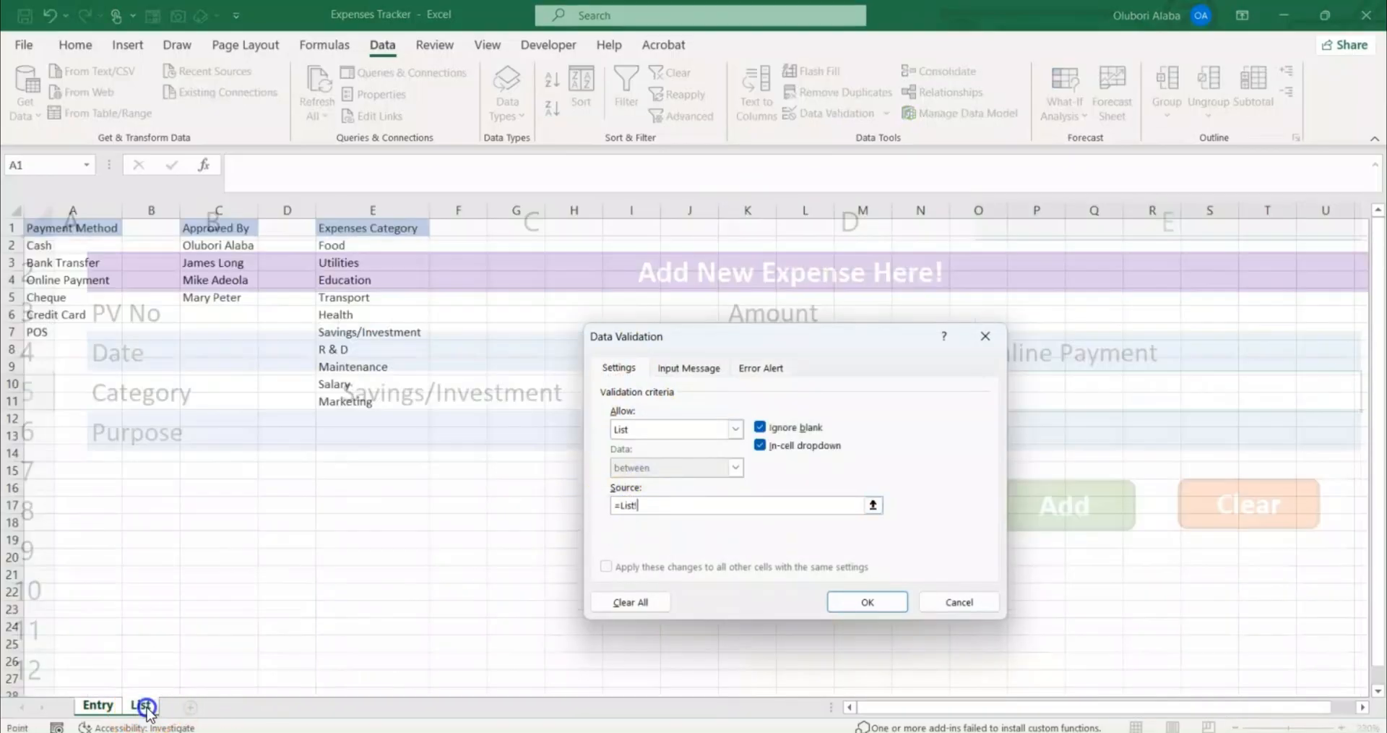
{"action": "left_click_drag", "start_coordinate": [218, 252], "coordinate": [217, 297]}
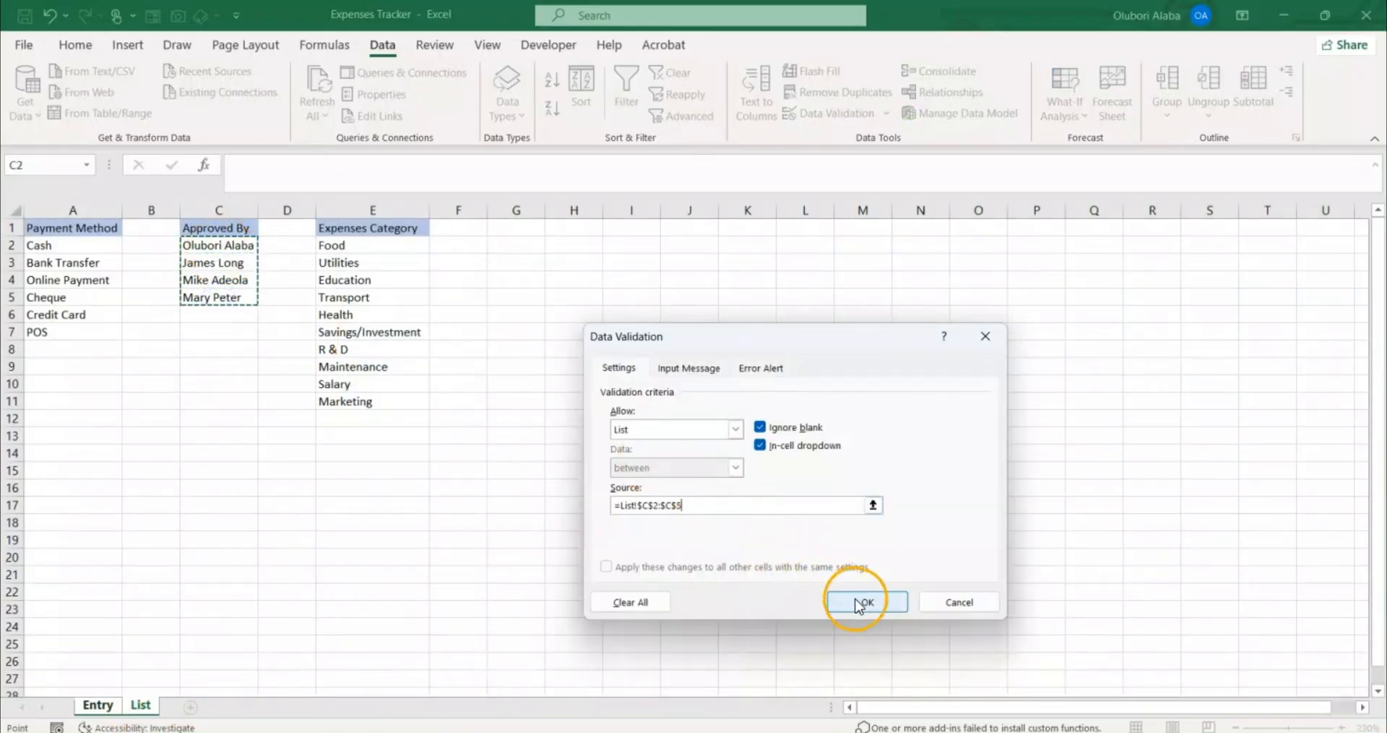
{"action": "left_click", "coordinate": [859, 602]}
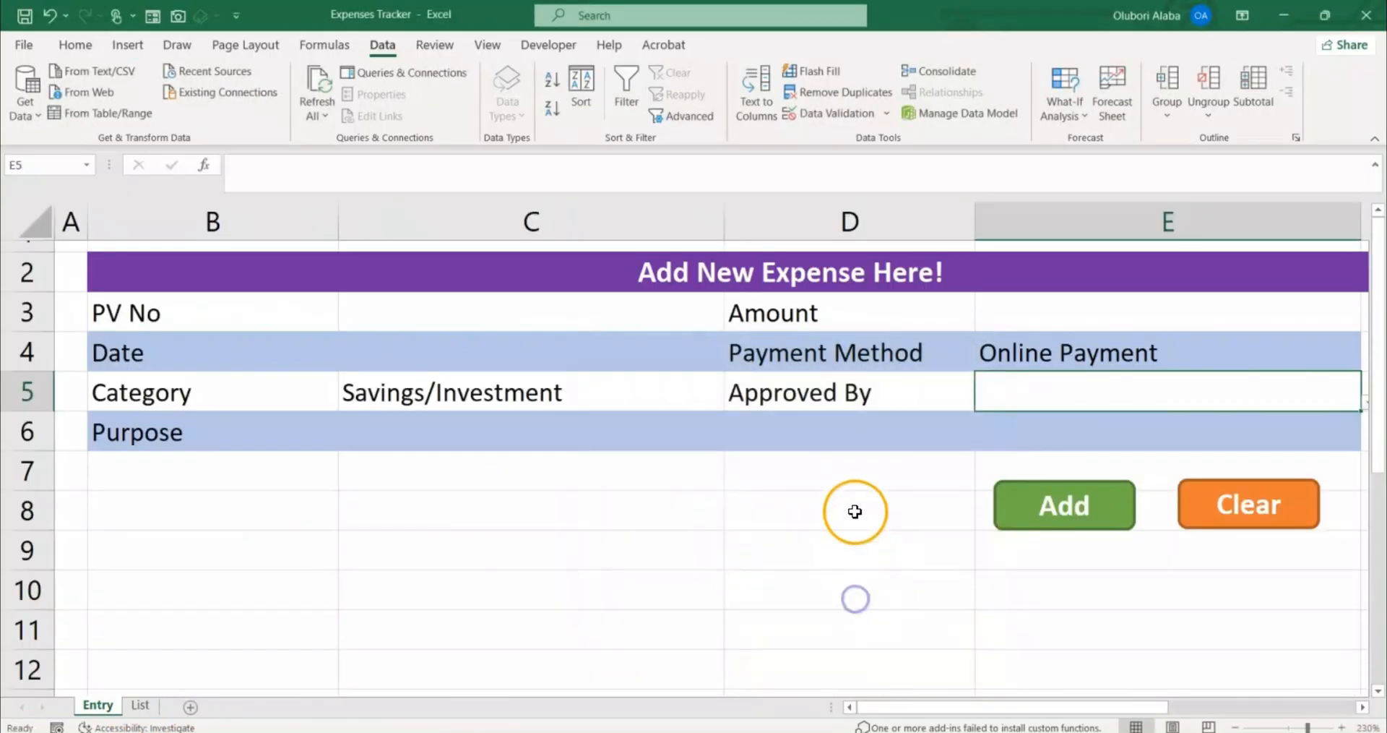
Choose the second listed approver's name in the Approved By cell E5.
{"action": "left_click", "coordinate": [1361, 401]}
{"action": "left_click", "coordinate": [1039, 457]}
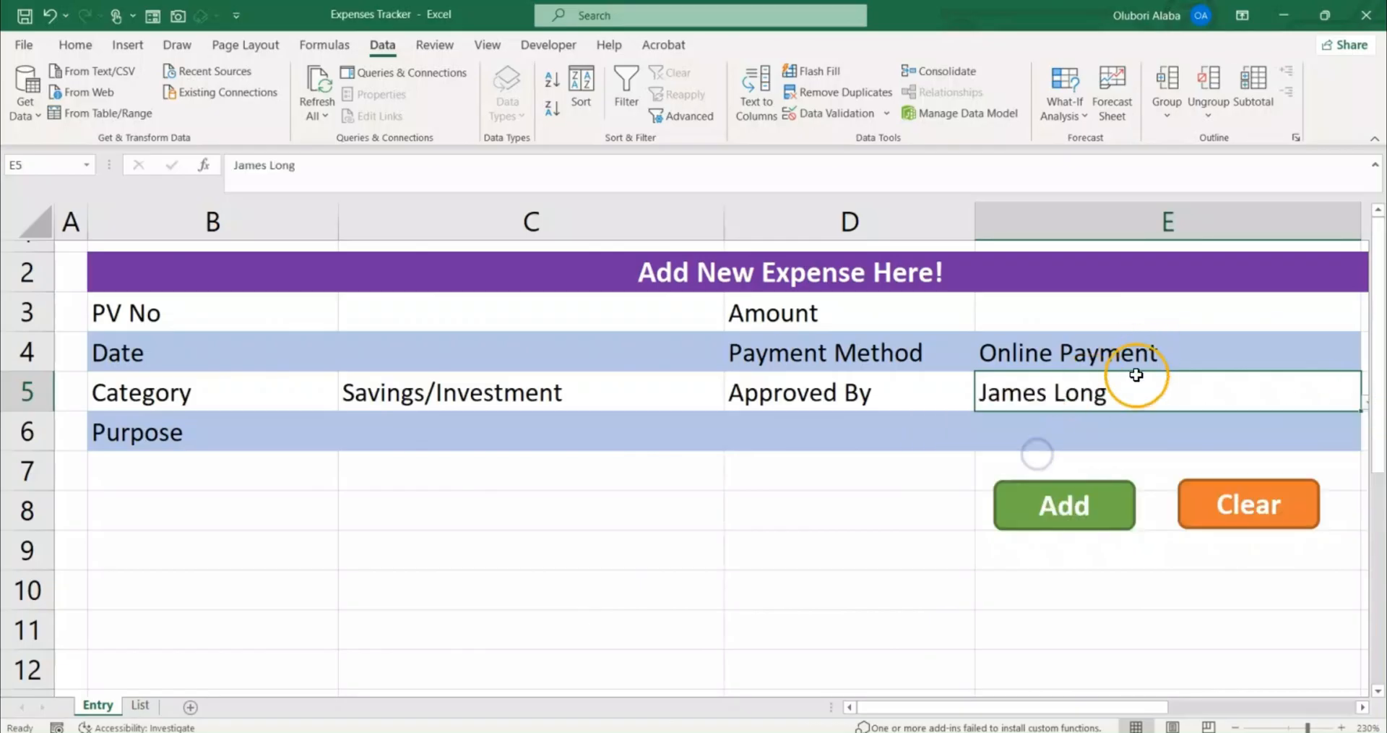
{"action": "left_click", "coordinate": [1238, 728]}
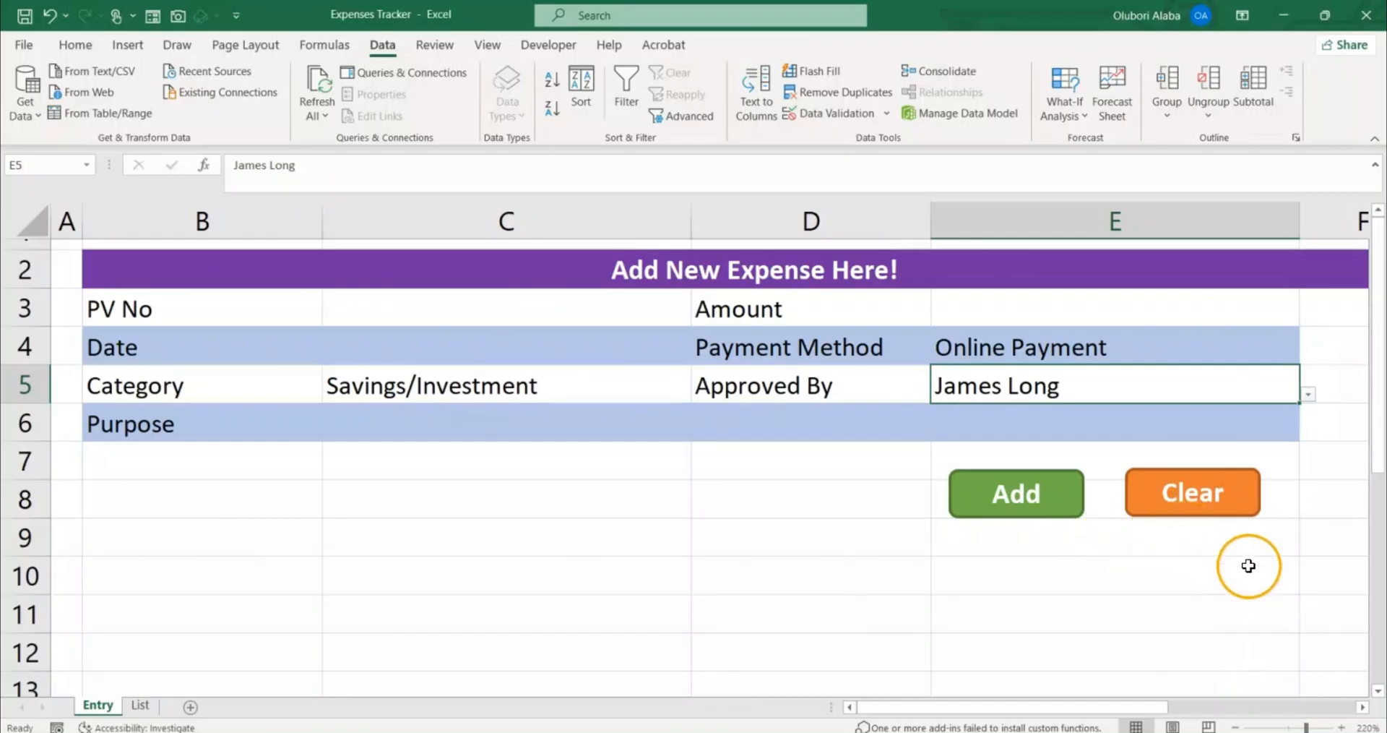
Add a new worksheet between the Entry and List sheets and name it Database.
{"action": "left_click", "coordinate": [1241, 587]}
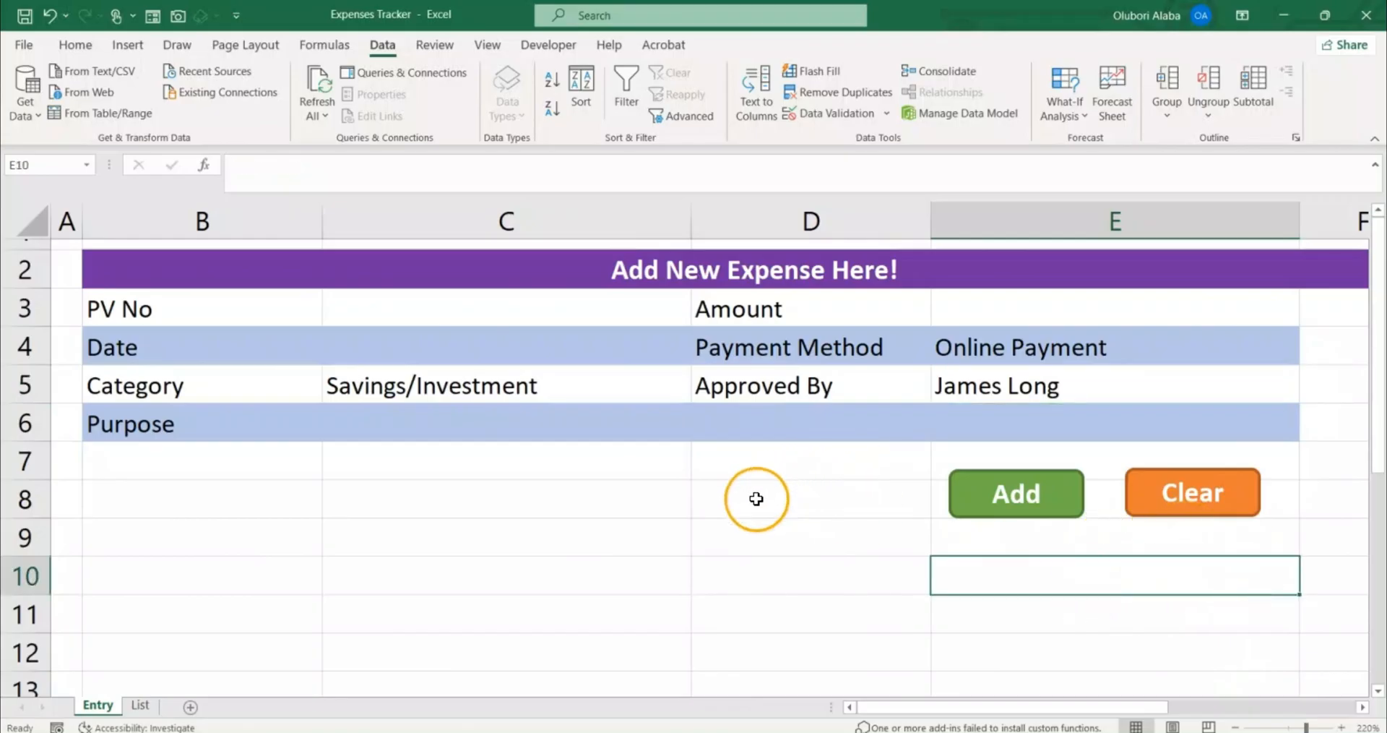
{"action": "left_click", "coordinate": [191, 706]}
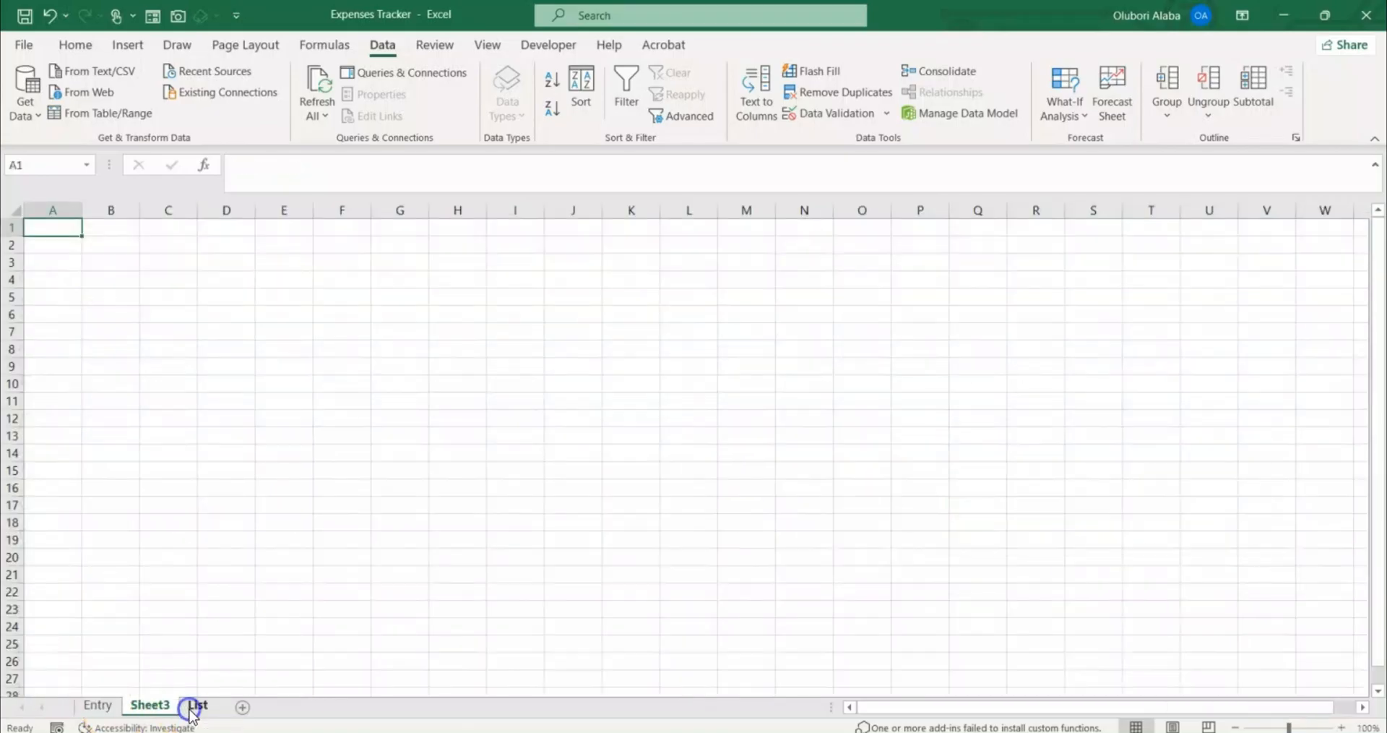
{"action": "right_click", "coordinate": [173, 714]}
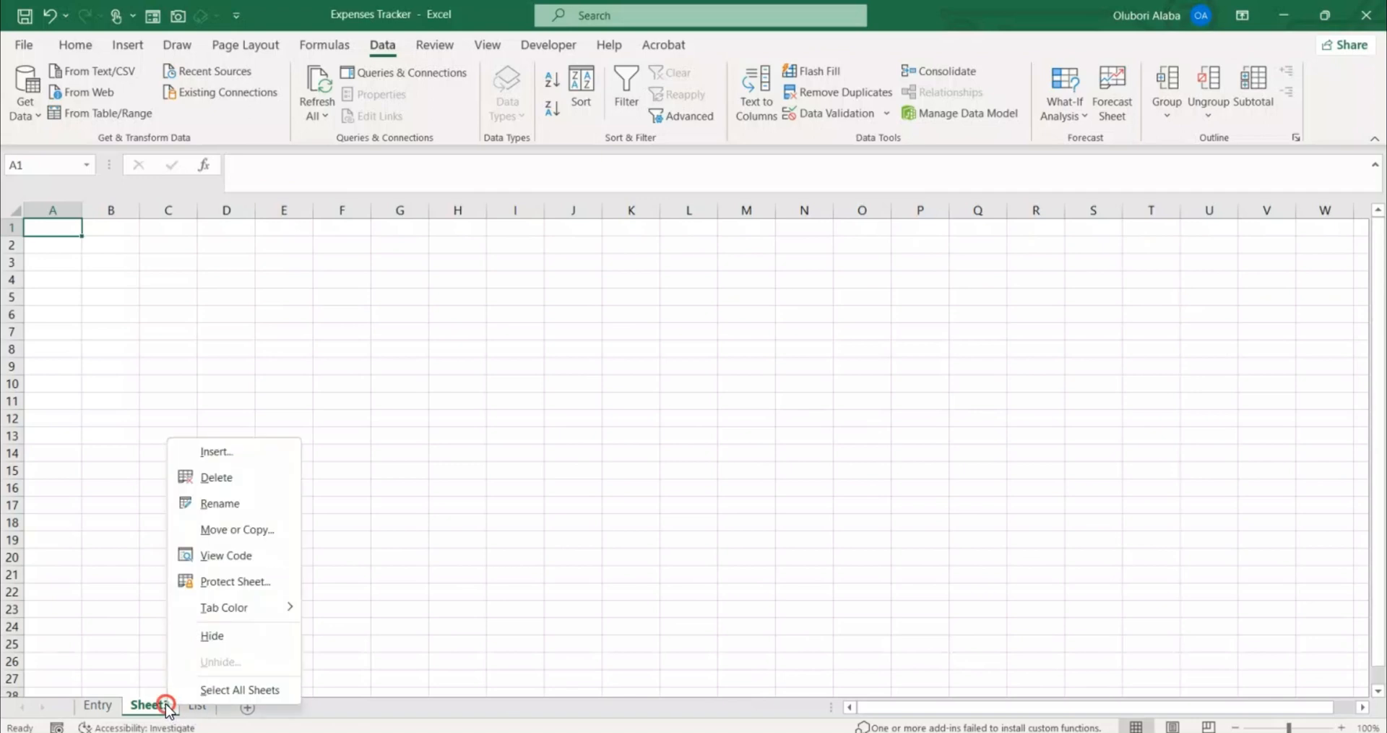
{"action": "left_click", "coordinate": [236, 506]}
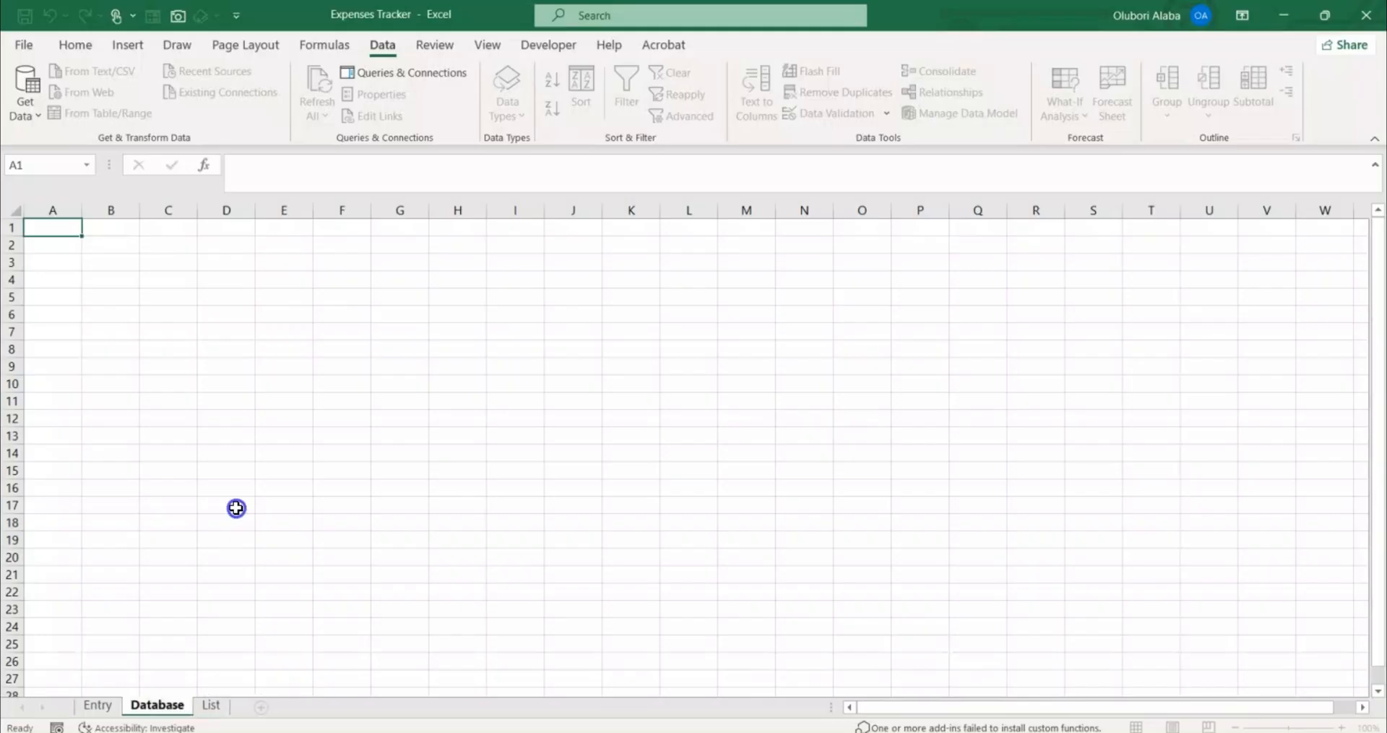
{"action": "left_click", "coordinate": [236, 507]}
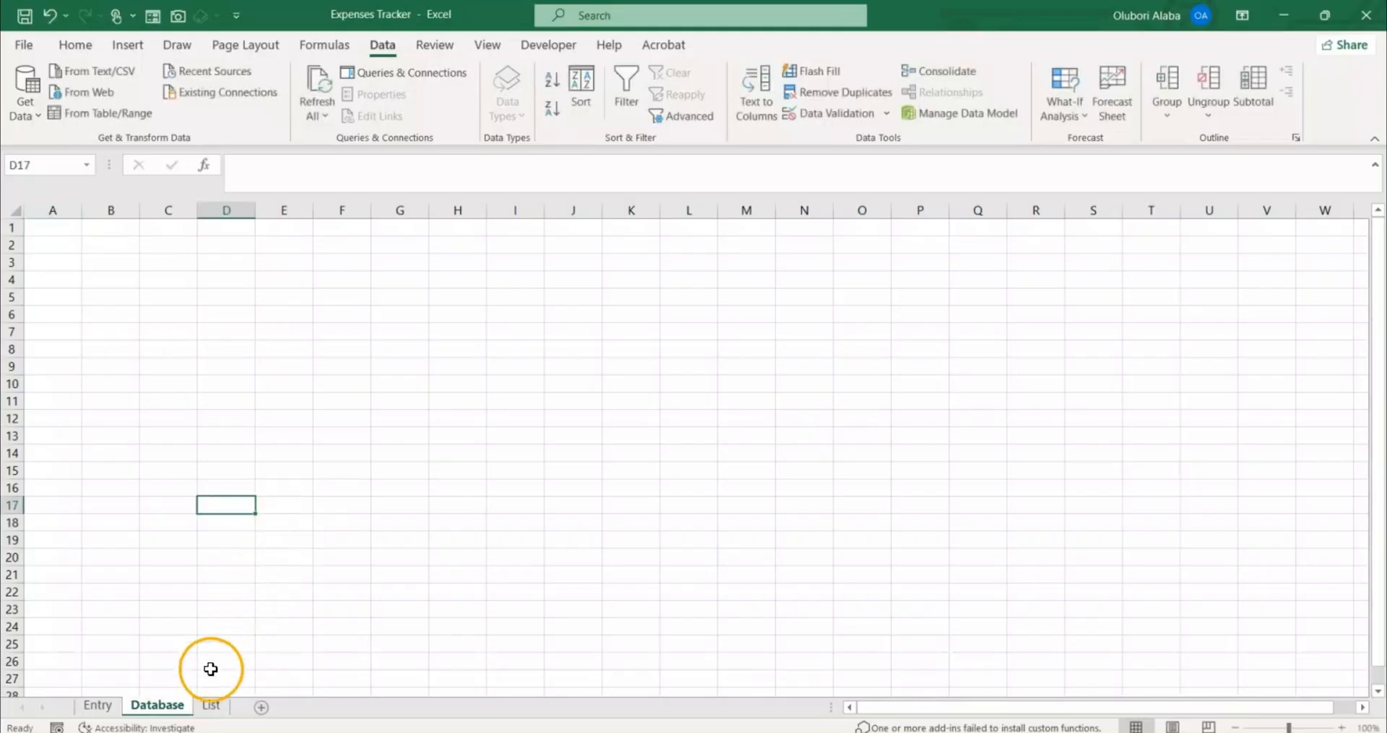
Review the Entry form's fields and the List sheet against the empty Database sheet to determine which headers it needs.
{"action": "left_click", "coordinate": [98, 704]}
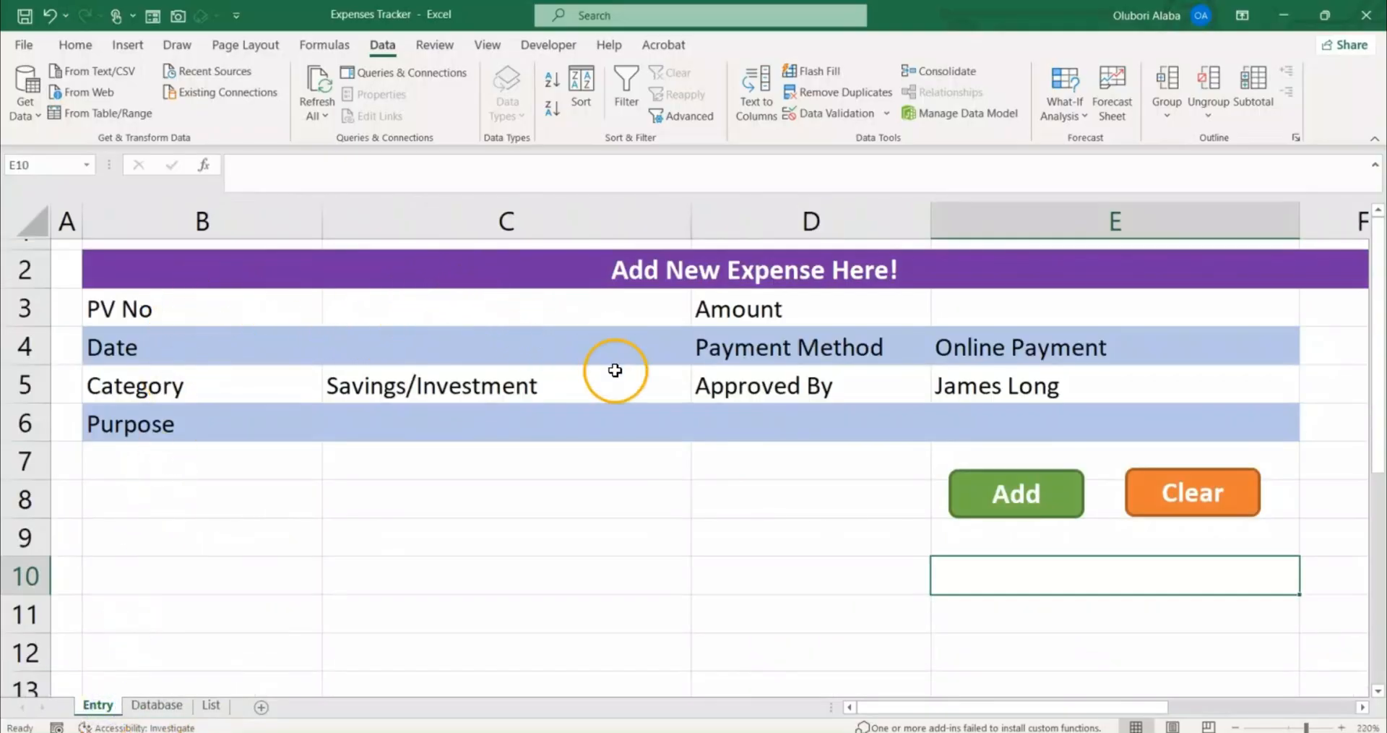
{"action": "left_click", "coordinate": [138, 707]}
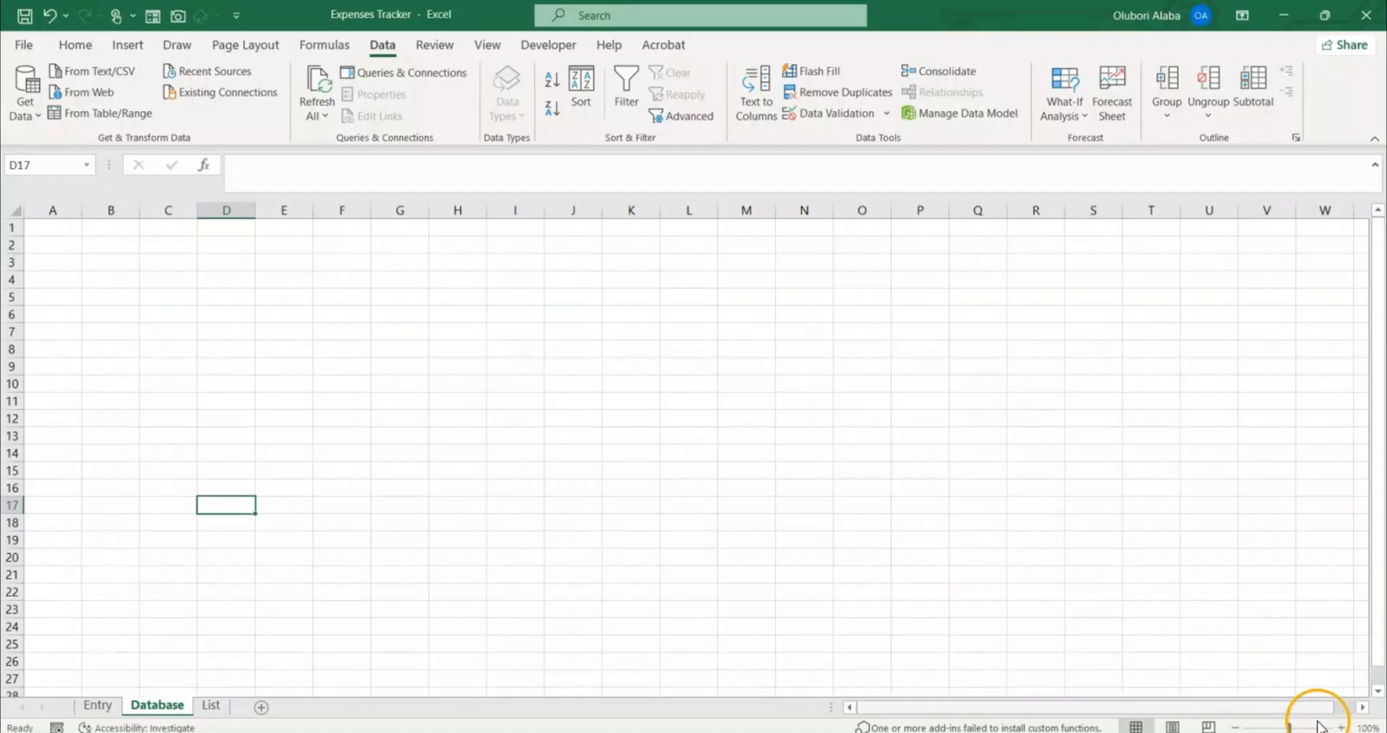
{"action": "left_click", "coordinate": [1342, 727]}
{"action": "left_click", "coordinate": [1342, 728]}
{"action": "left_click", "coordinate": [1342, 728]}
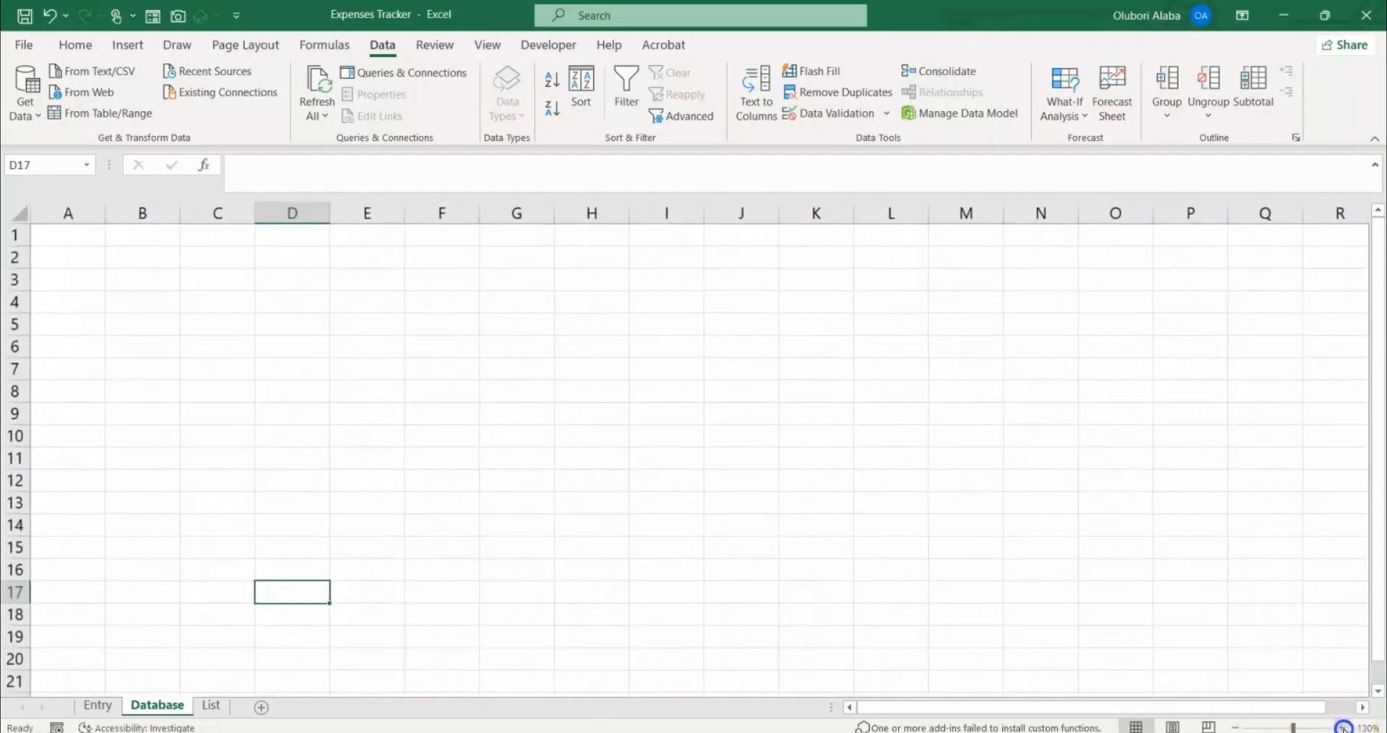
{"action": "left_click", "coordinate": [1342, 727]}
{"action": "left_click", "coordinate": [1343, 727]}
{"action": "left_click", "coordinate": [1342, 727]}
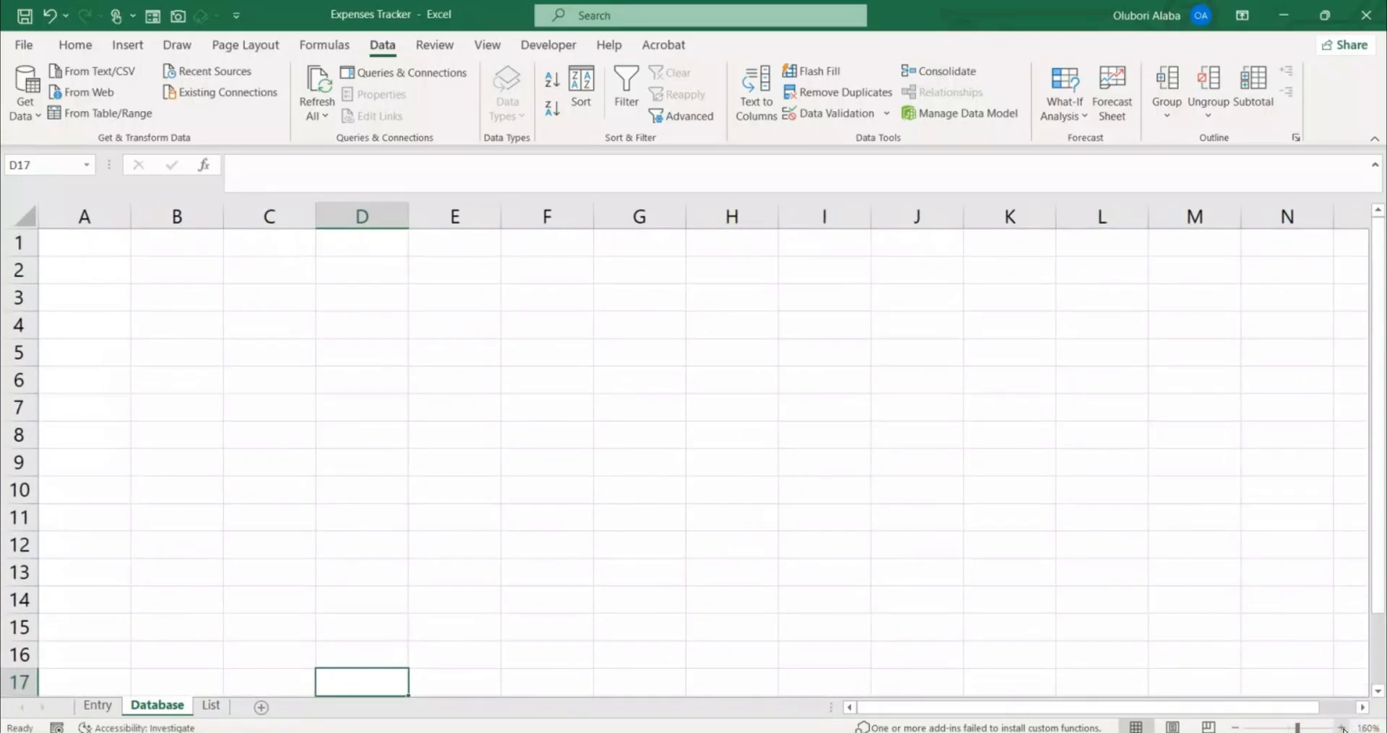
{"action": "left_click", "coordinate": [211, 704]}
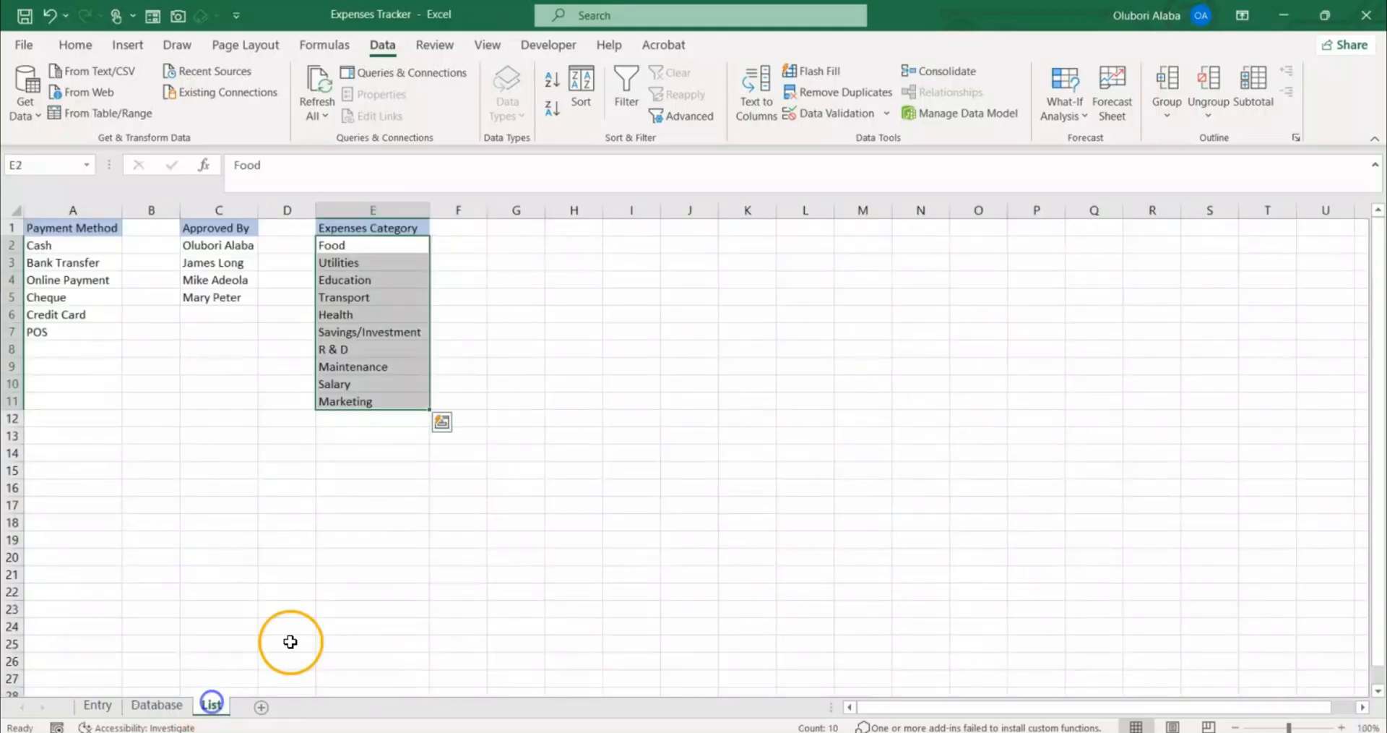
{"action": "left_click", "coordinate": [153, 706]}
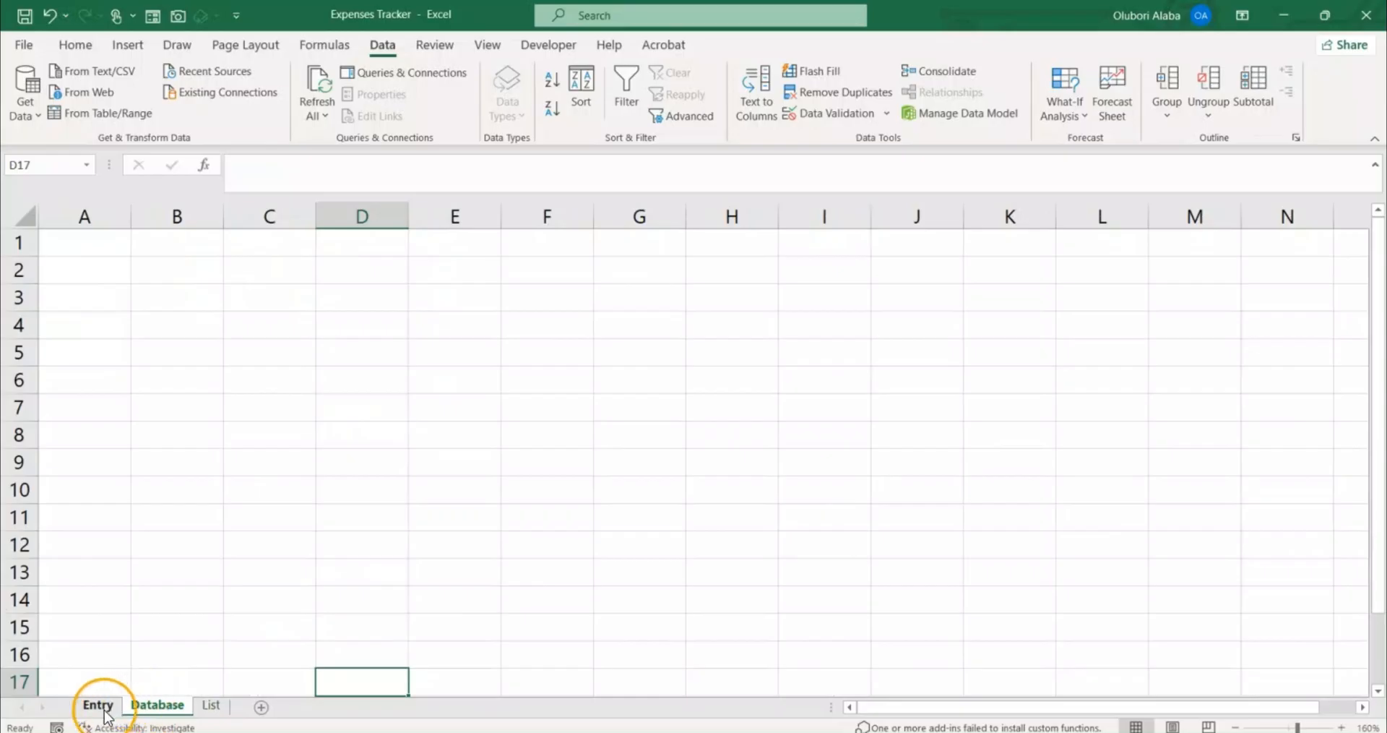
Enter the headers PV NO, Date and Category in cells A1 to C1 of the Database sheet.
{"action": "left_click", "coordinate": [66, 243]}
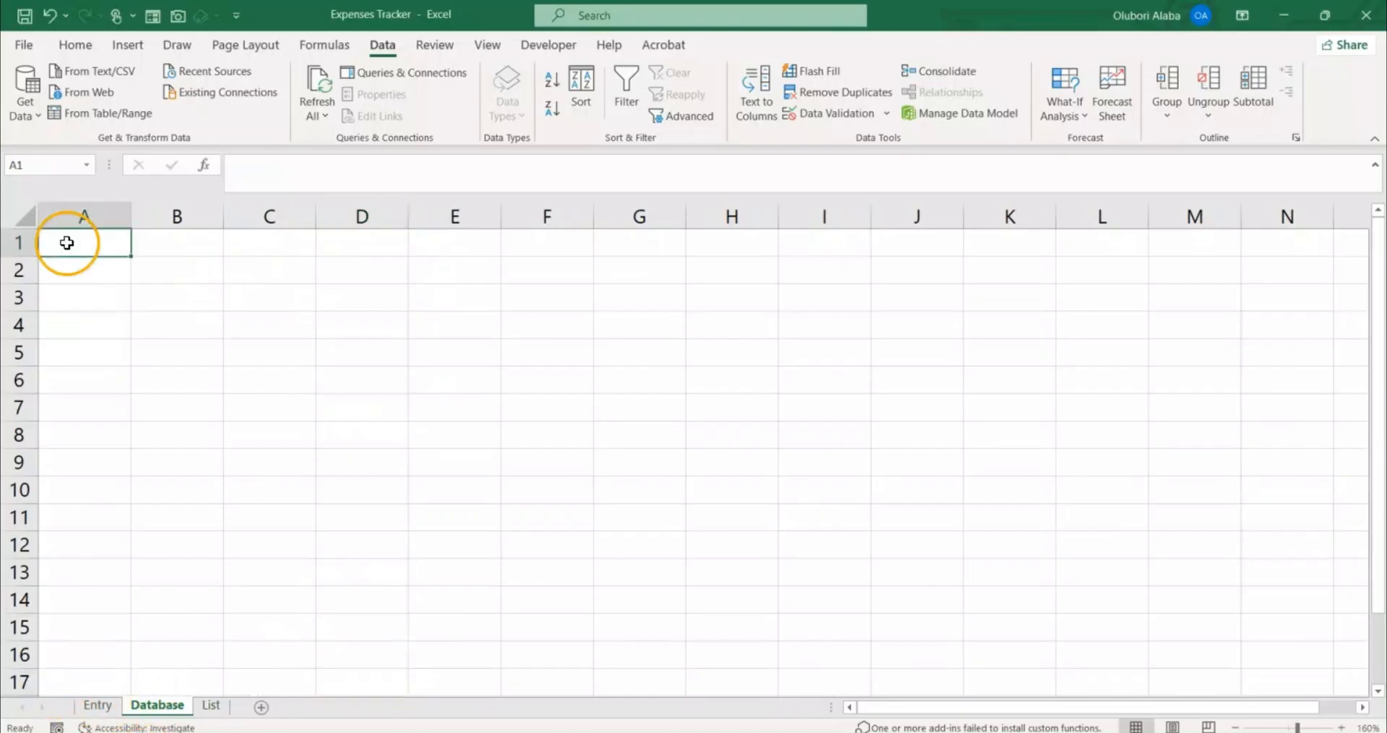
{"action": "type", "text": "PV "}
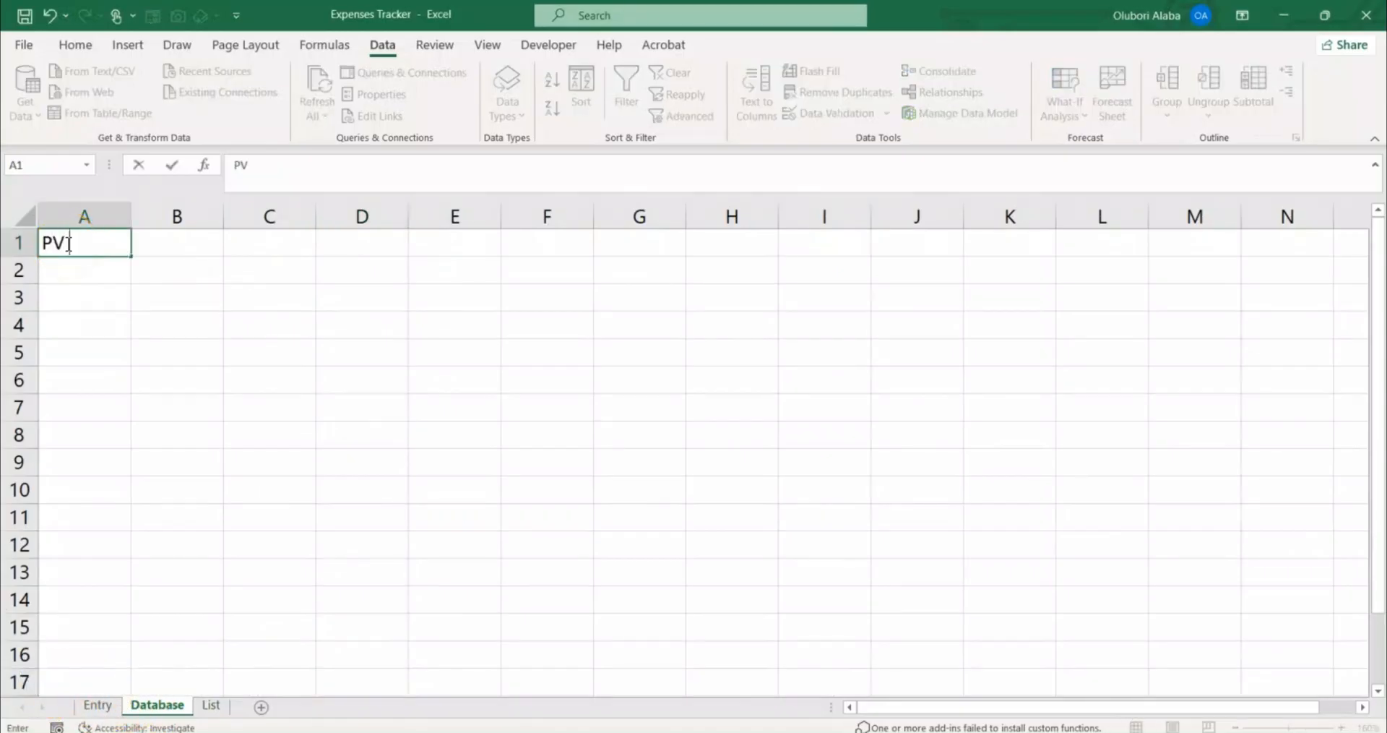
{"action": "type", "text": "NO"}
{"action": "key", "text": "Tab"}
{"action": "type", "text": "Date"}
{"action": "key", "text": "Tab"}
{"action": "type", "text": "Cate"}
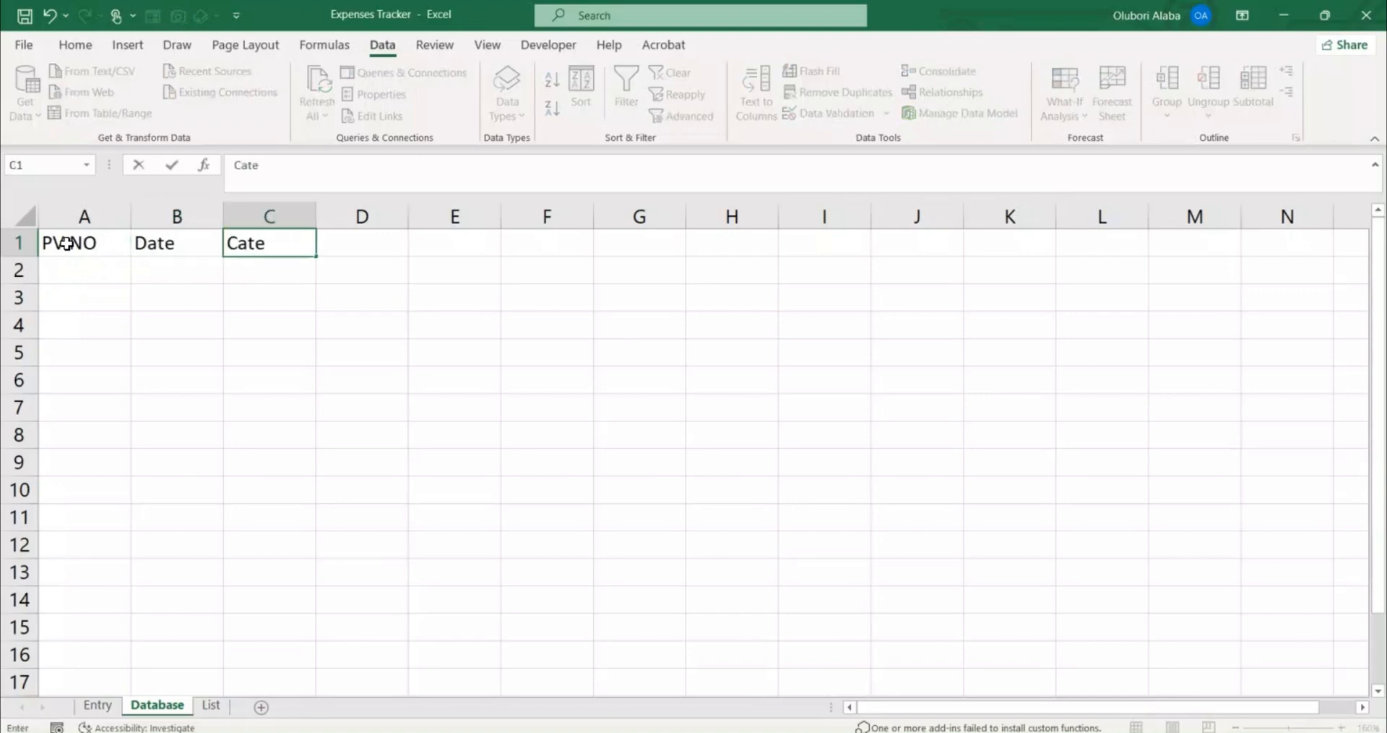
{"action": "type", "text": "gory"}
{"action": "key", "text": "Tab"}
Enter the headers Purpose, Amount, Payment Method and Approved By in cells D1 to G1 of the Database sheet.
{"action": "type", "text": "Pur"}
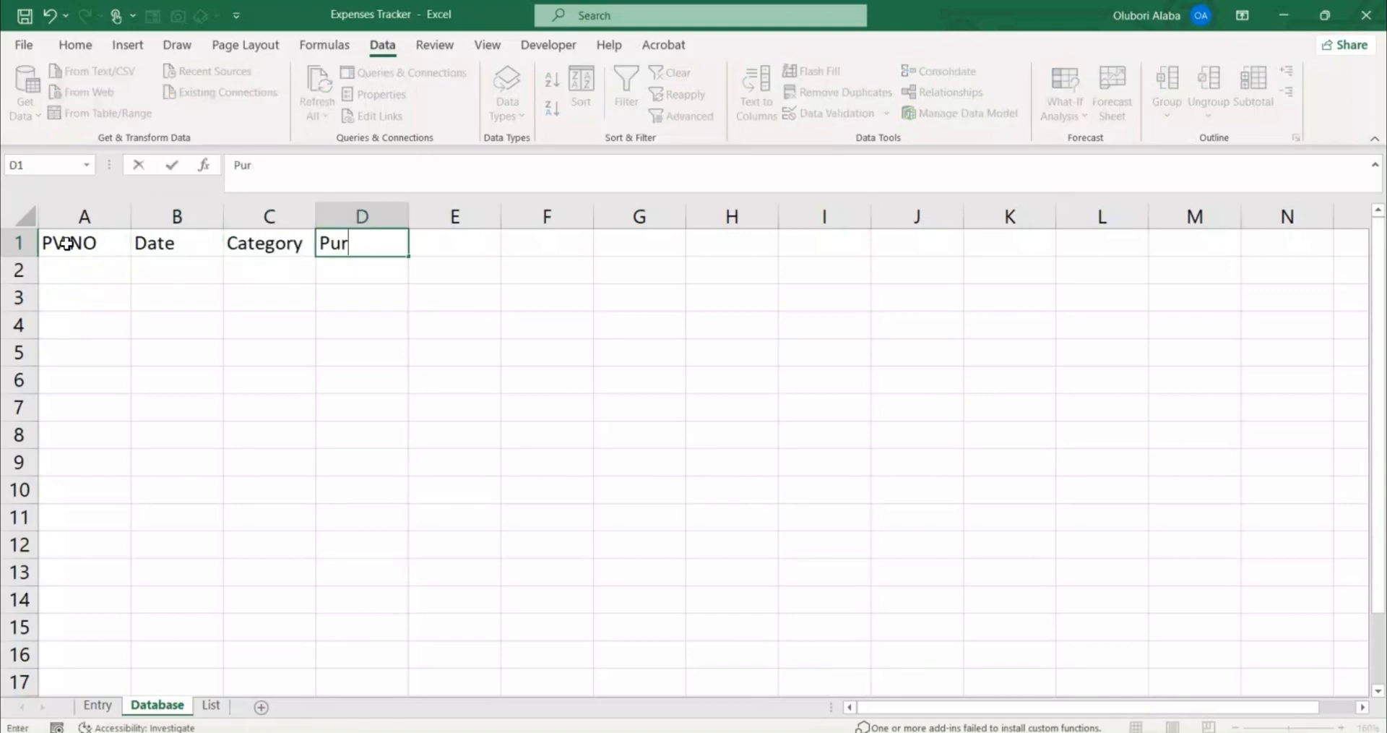
{"action": "type", "text": "oose"}
{"action": "key", "text": "Tab"}
{"action": "type", "text": "Amount"}
{"action": "key", "text": "Tab"}
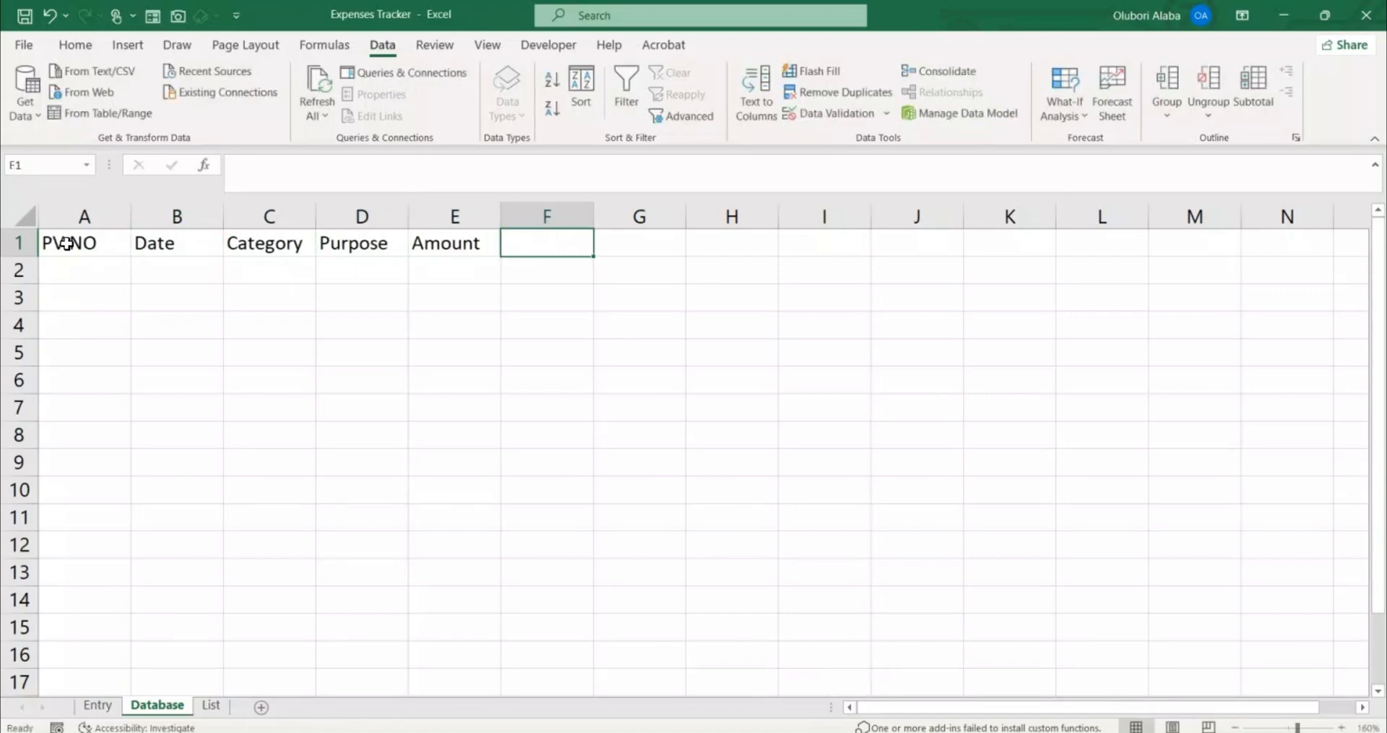
{"action": "type", "text": "Payment Method"}
{"action": "key", "text": "Tab"}
{"action": "type", "text": "A"}
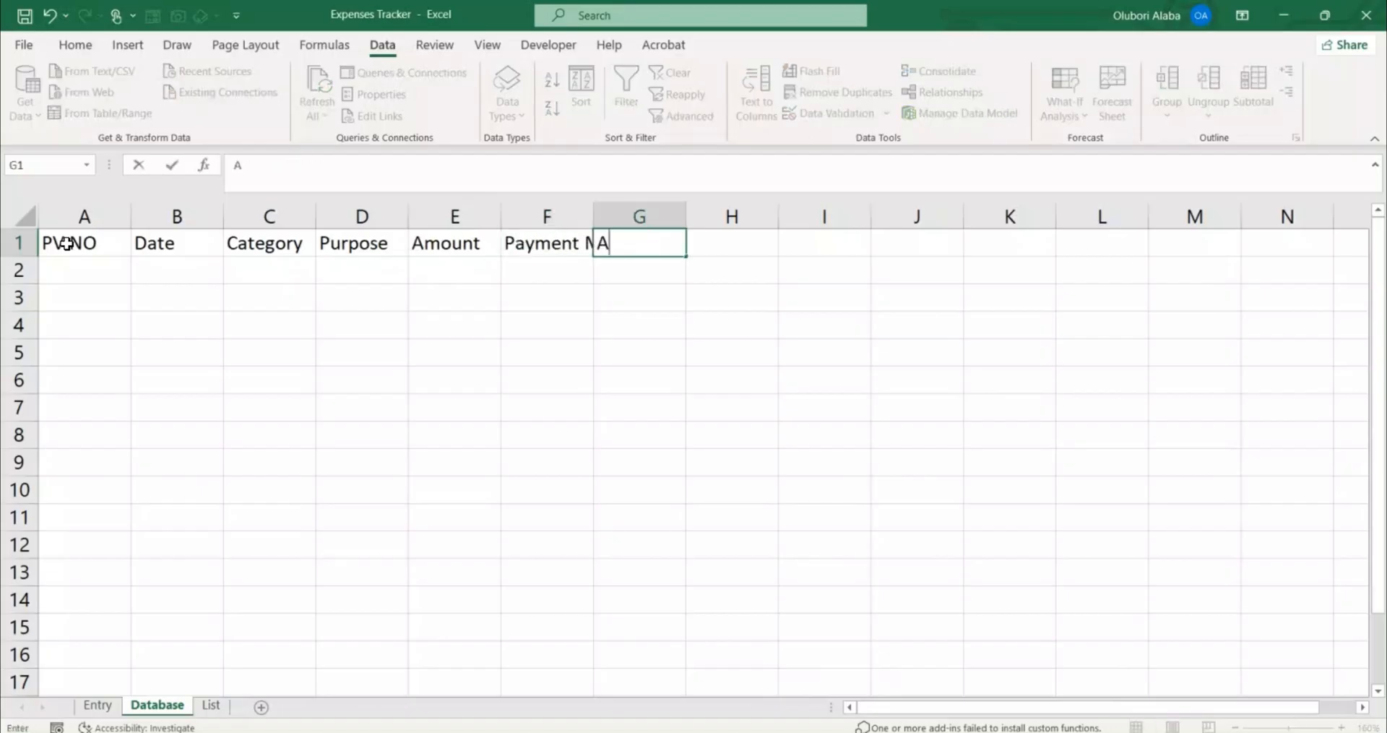
AutoFit the widths of all columns on the Database sheet to their header text.
{"action": "left_click", "coordinate": [116, 406]}
{"action": "left_click", "coordinate": [25, 215]}
{"action": "double_click", "coordinate": [131, 216]}
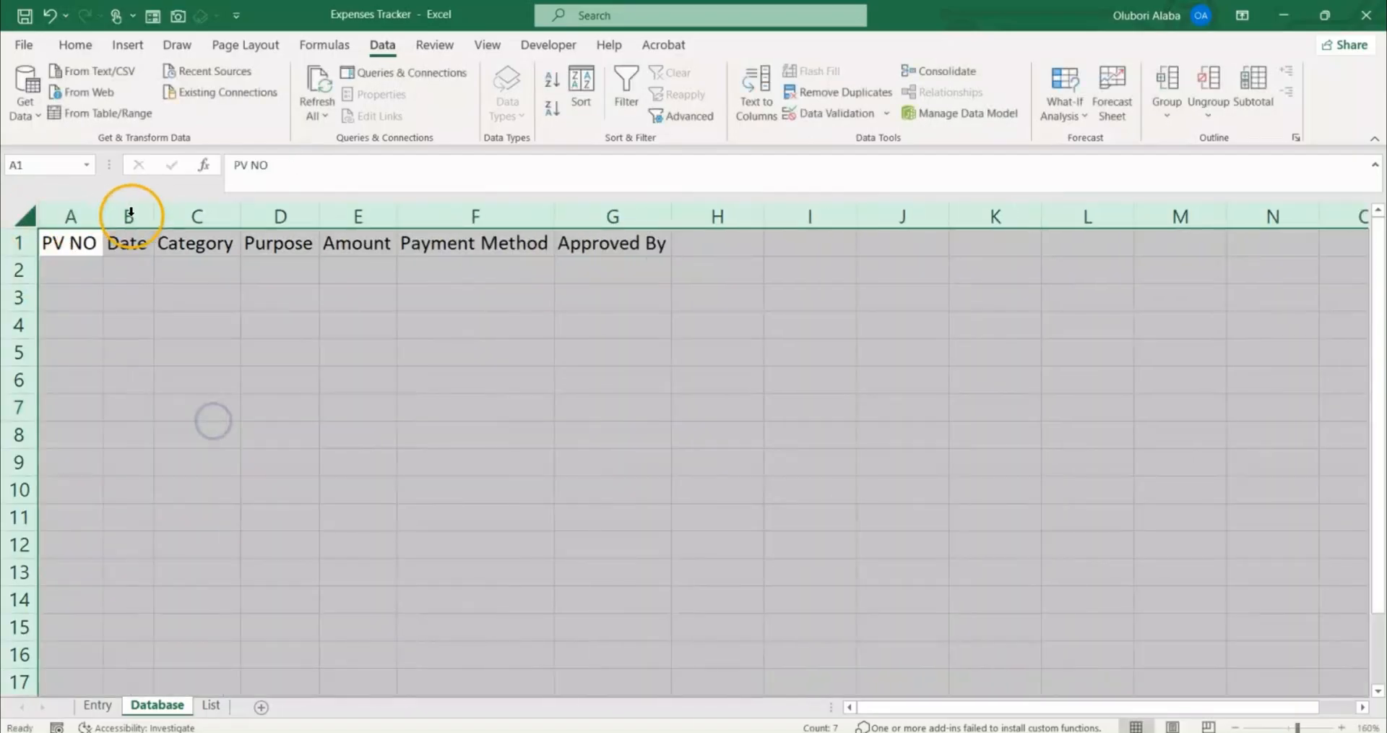
{"action": "left_click", "coordinate": [195, 349]}
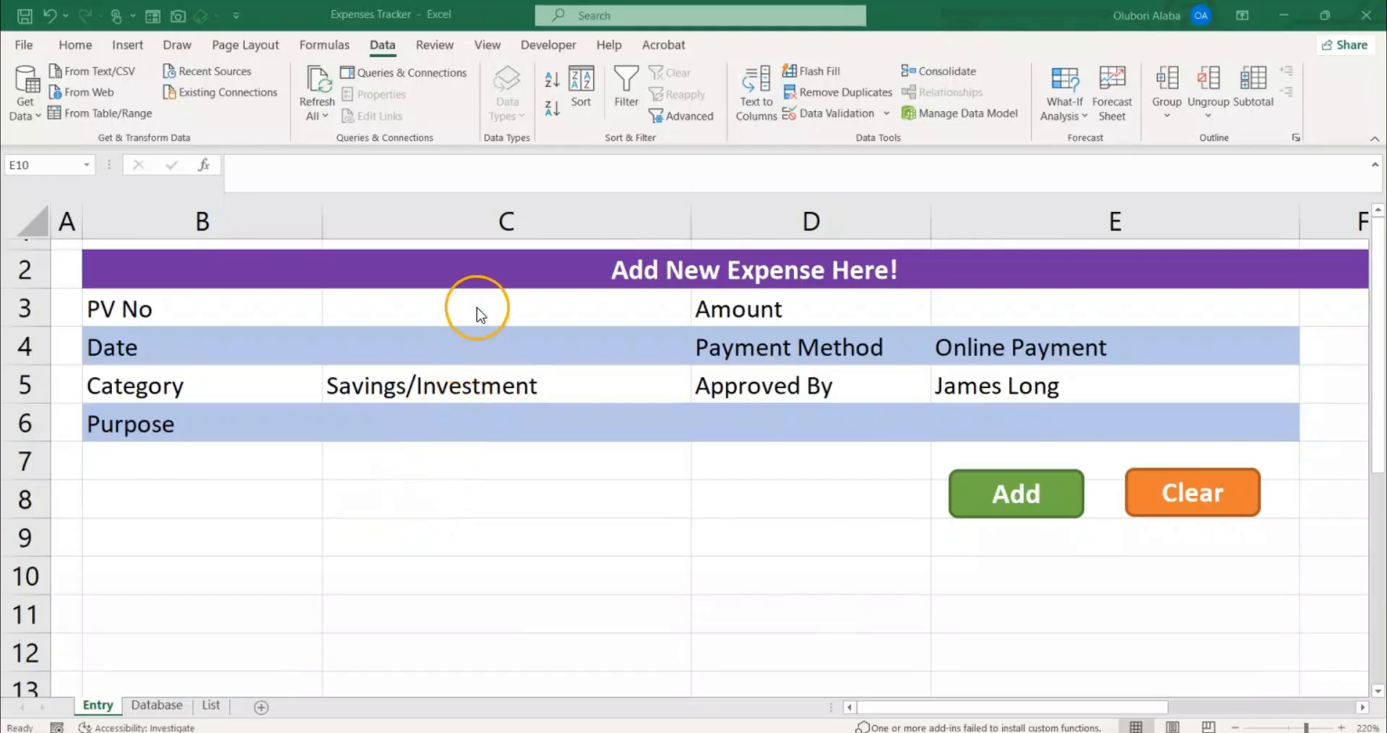
Compare the Entry form's input cells with the column headers on the Database sheet.
{"action": "left_click_drag", "start_coordinate": [480, 302], "coordinate": [1005, 407]}
{"action": "left_click", "coordinate": [690, 481]}
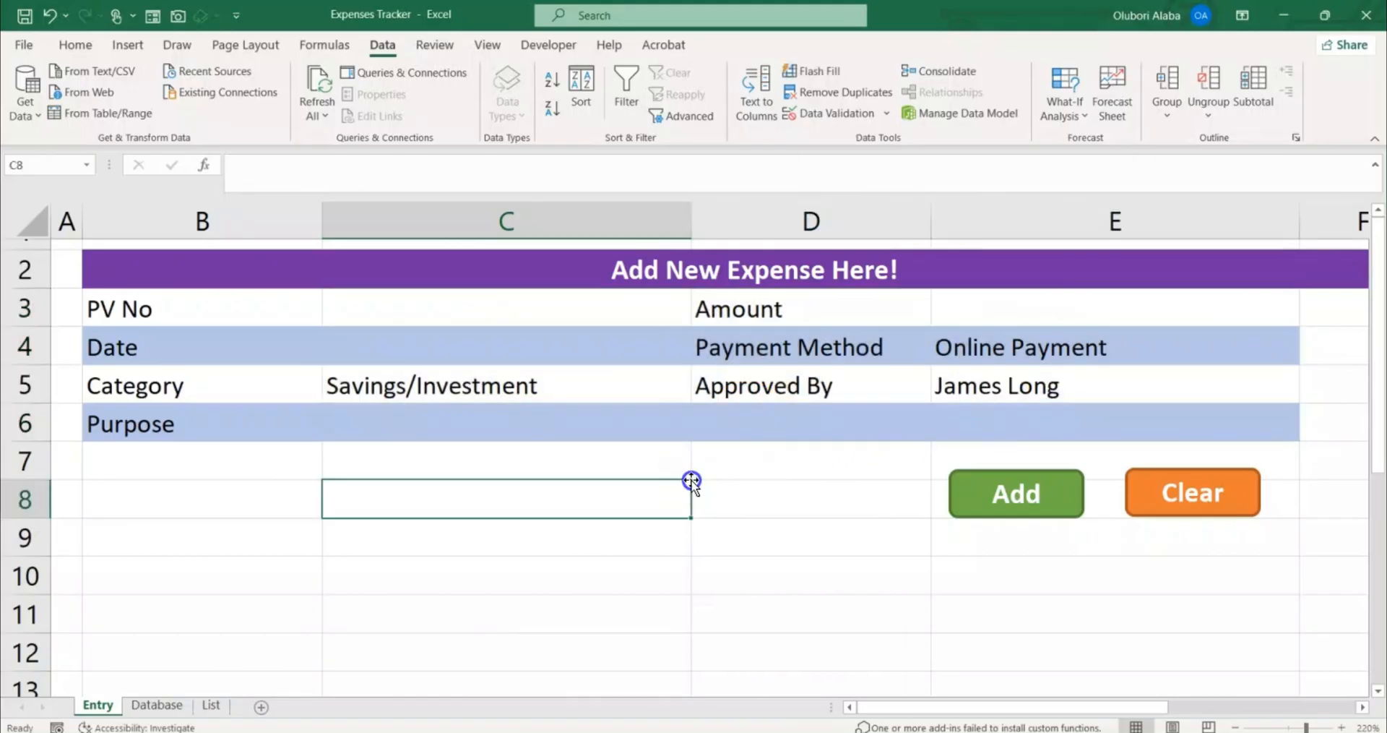
{"action": "left_click", "coordinate": [152, 705]}
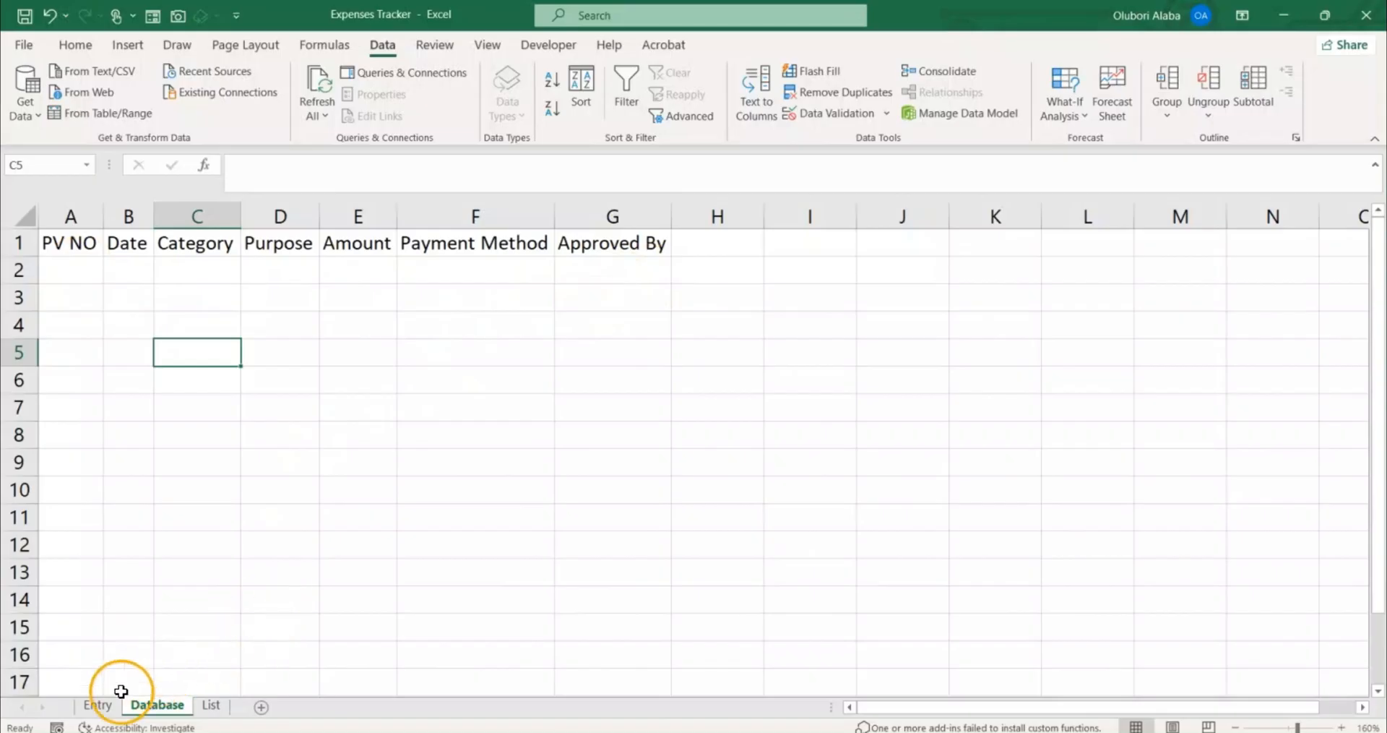
{"action": "left_click", "coordinate": [99, 705]}
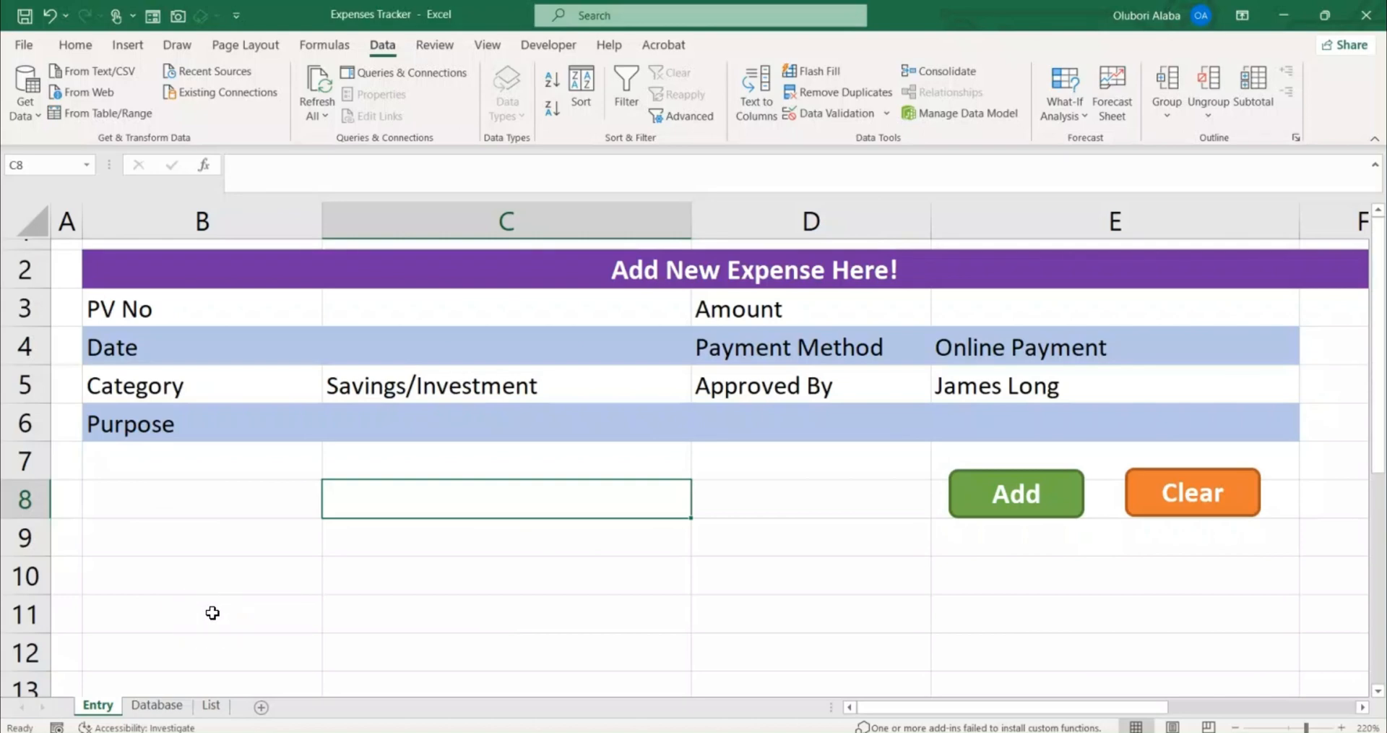
Switch to the Word document with the VBA code request and read its Source sheet section.
{"action": "left_click", "coordinate": [870, 731]}
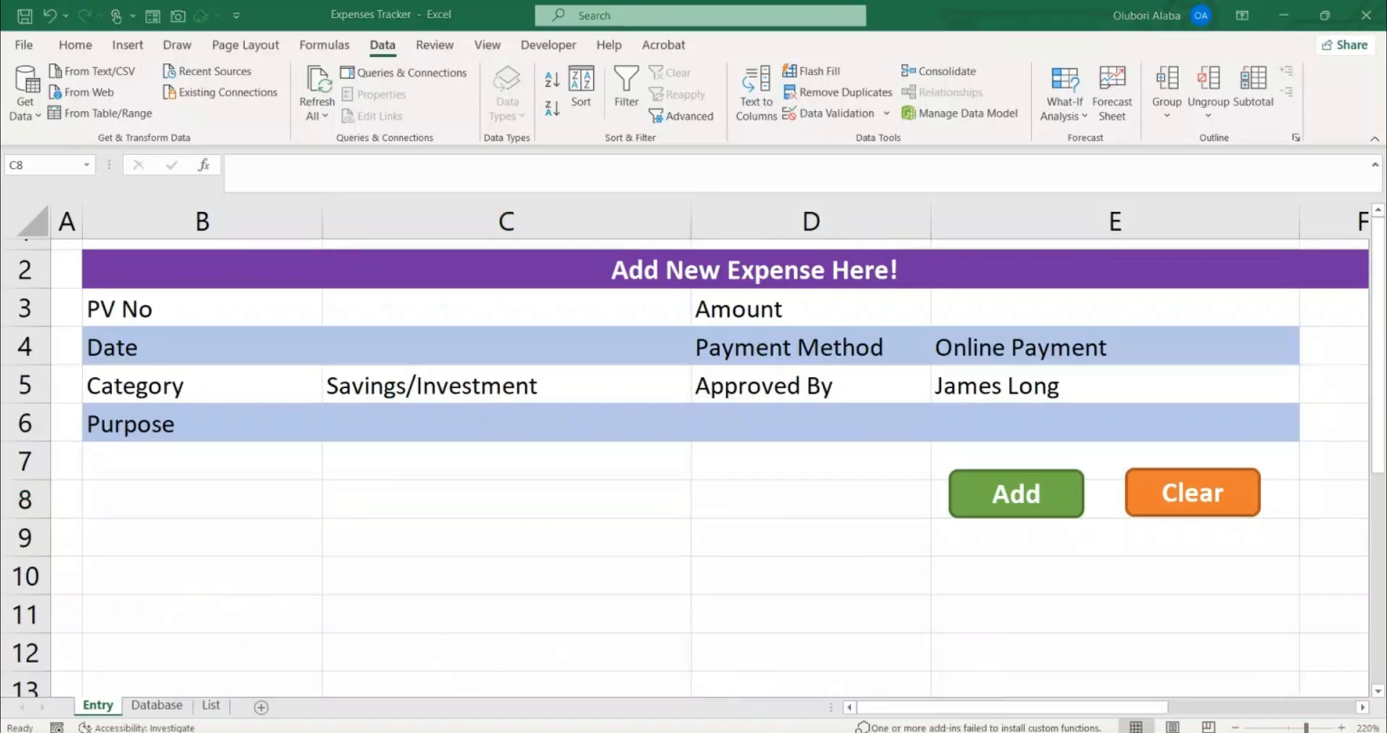
{"action": "scroll", "coordinate": [611, 539], "scroll_direction": "up", "scroll_amount": 5}
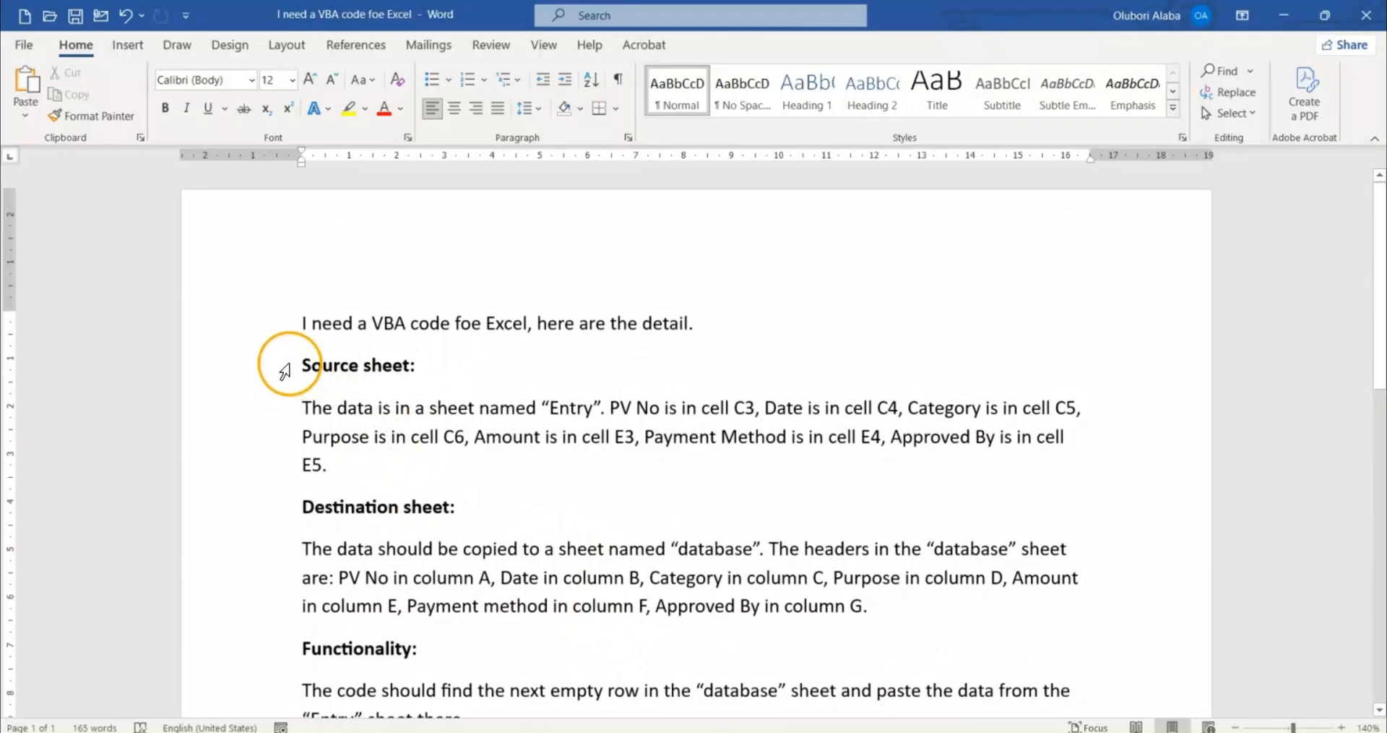
{"action": "left_click_drag", "start_coordinate": [297, 354], "coordinate": [947, 436]}
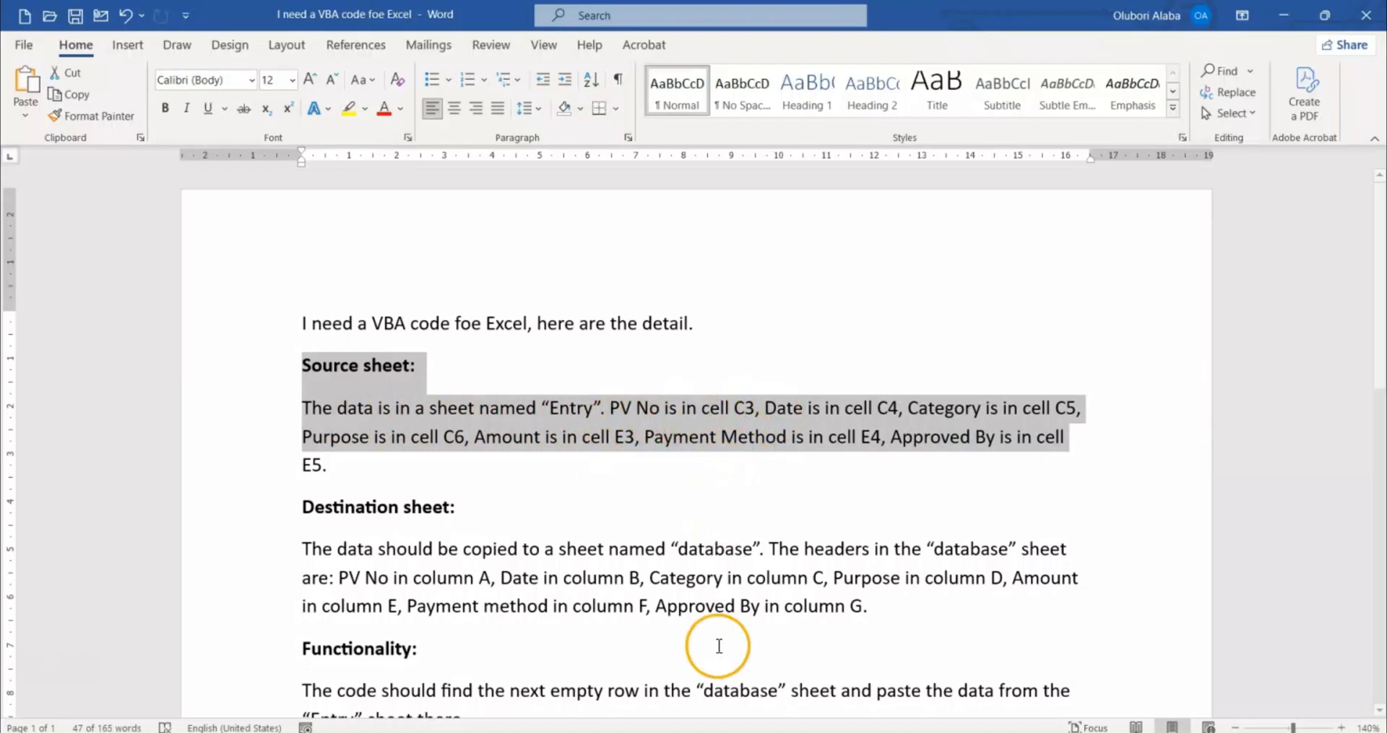
Switch back to the Excel workbook and check the addresses of the Entry form's input cells, from PV No through Approved By.
{"action": "left_click", "coordinate": [873, 731]}
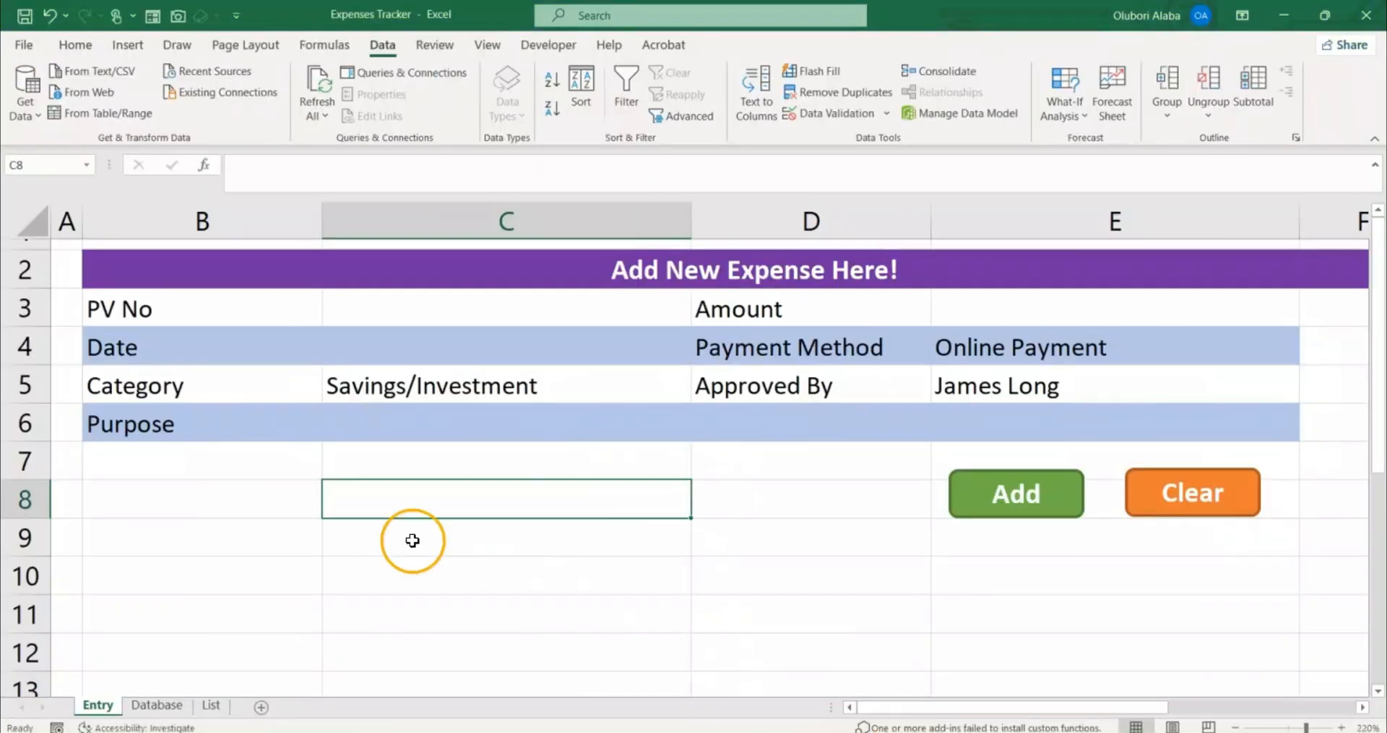
{"action": "left_click", "coordinate": [130, 310]}
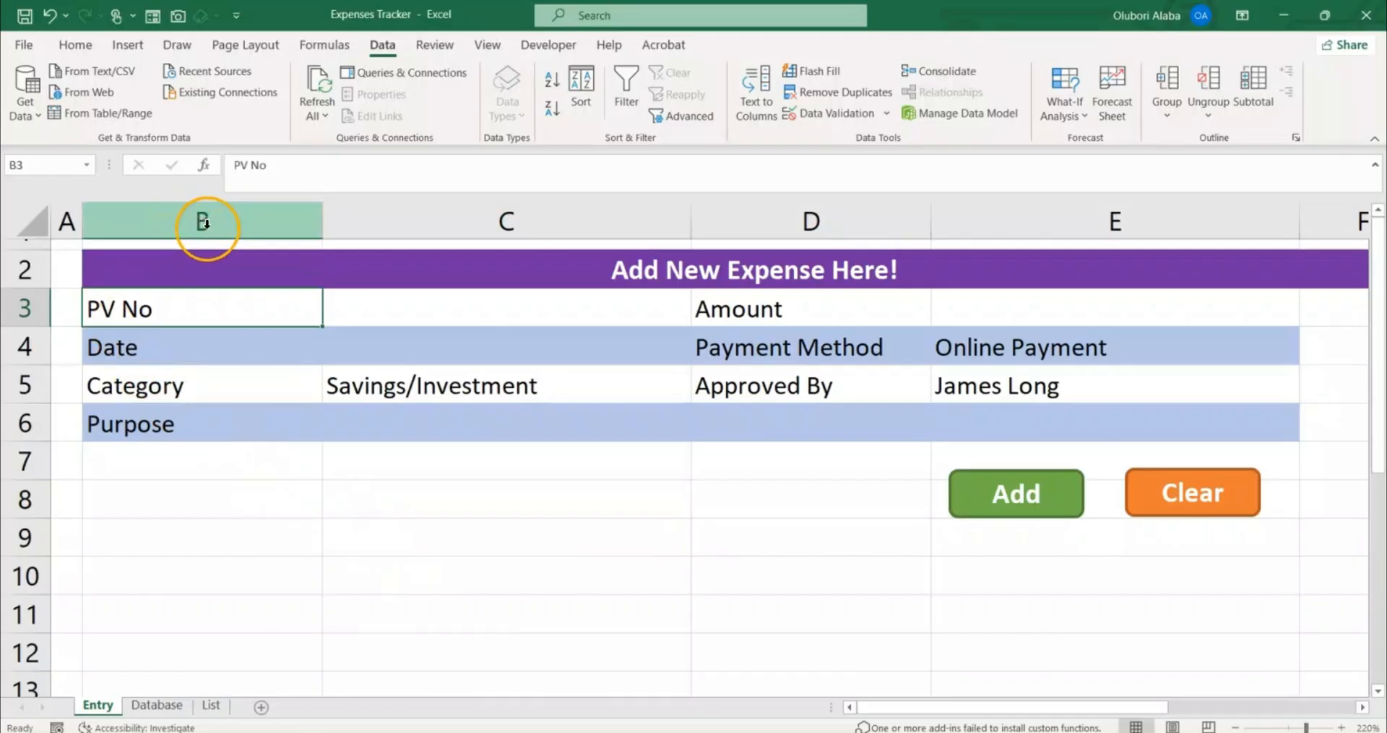
{"action": "left_click", "coordinate": [431, 318]}
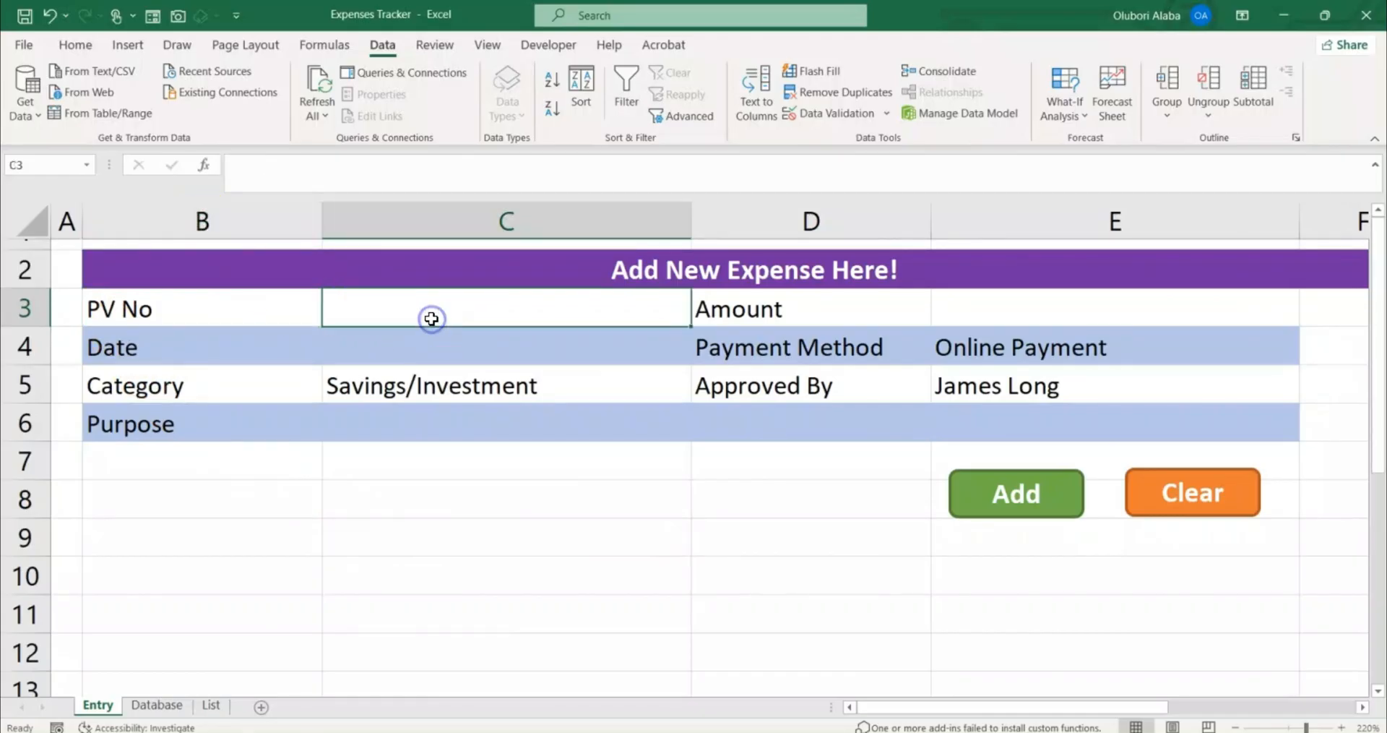
{"action": "left_click", "coordinate": [468, 347]}
{"action": "left_click", "coordinate": [467, 390]}
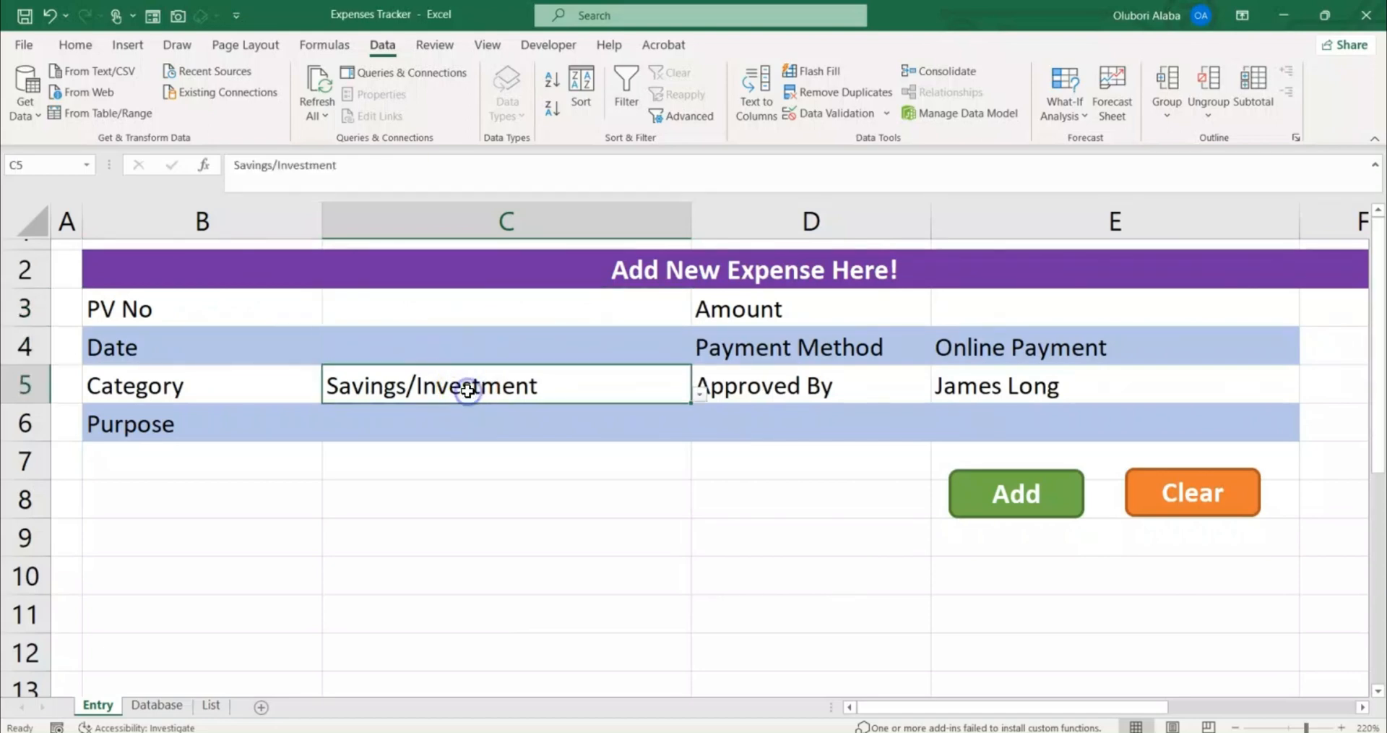
{"action": "left_click", "coordinate": [471, 424]}
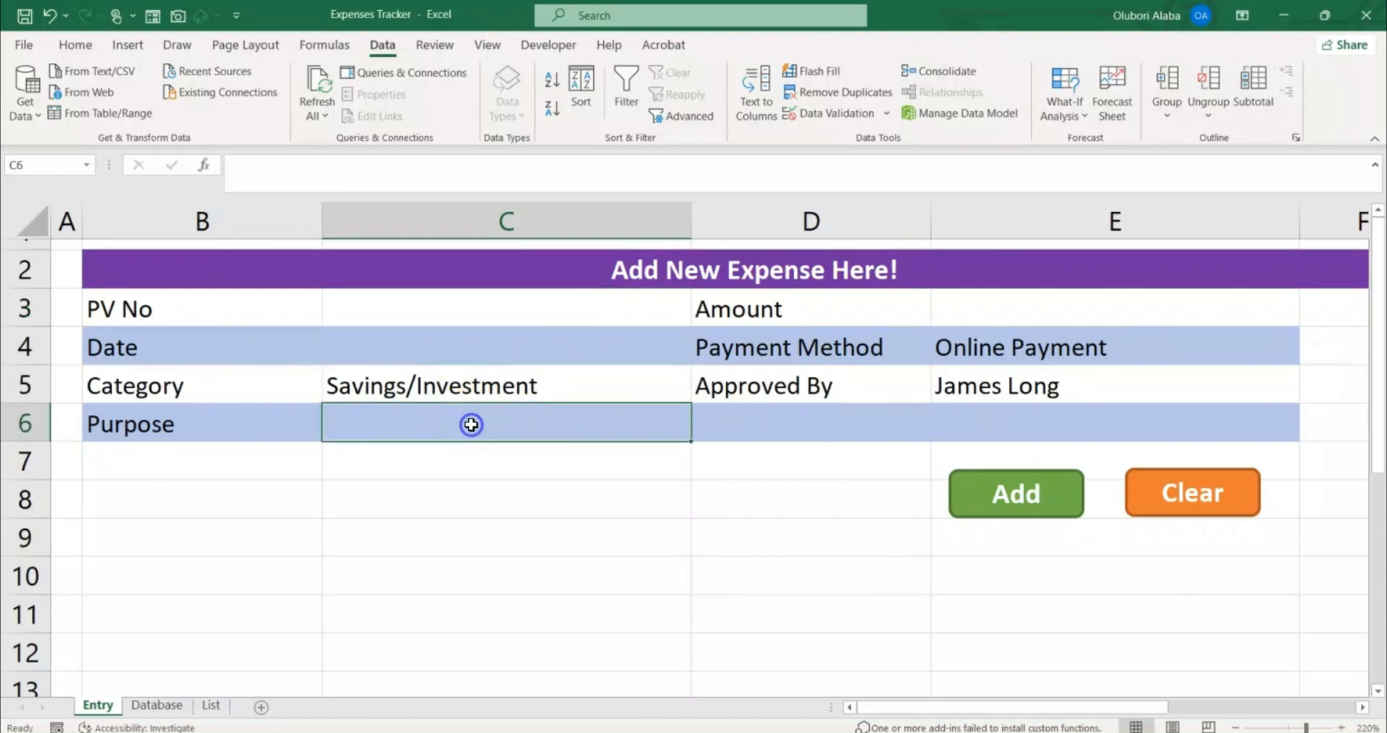
{"action": "left_click", "coordinate": [1001, 306]}
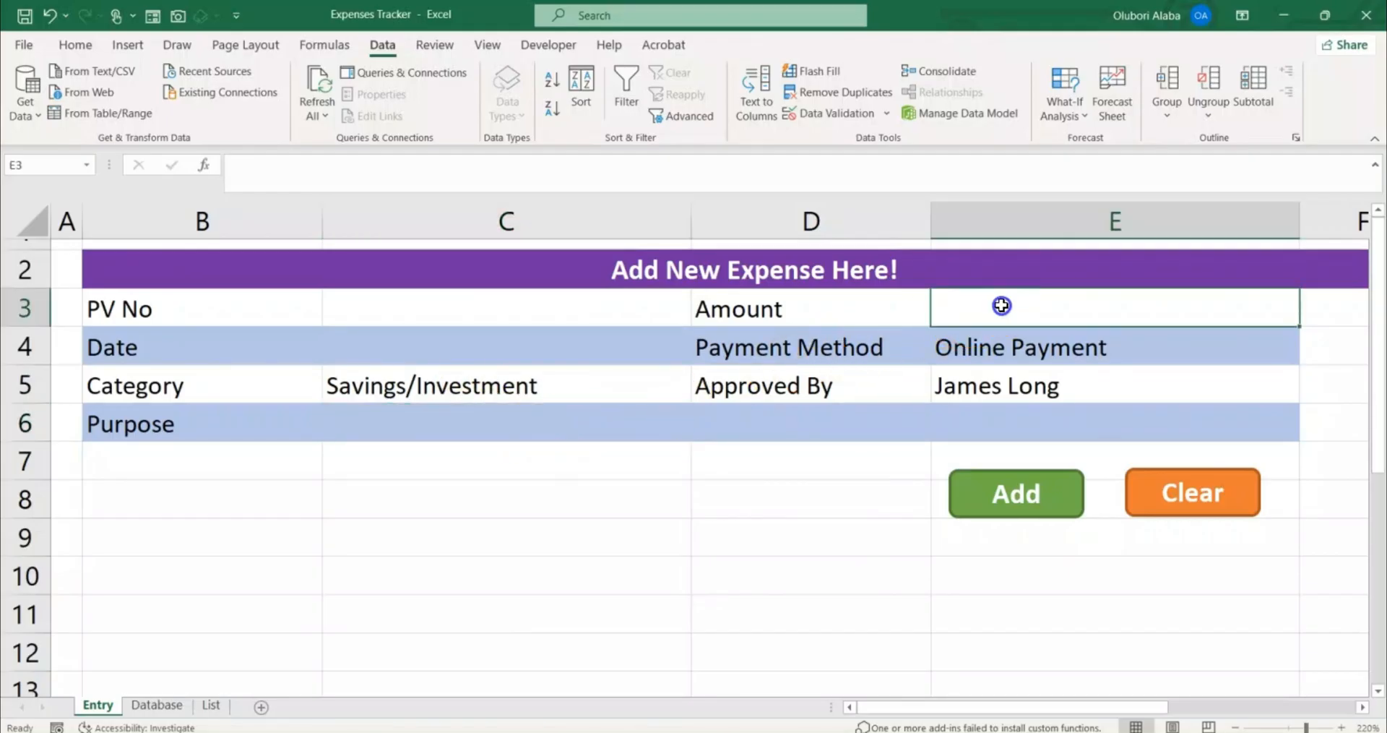
{"action": "left_click", "coordinate": [1010, 342]}
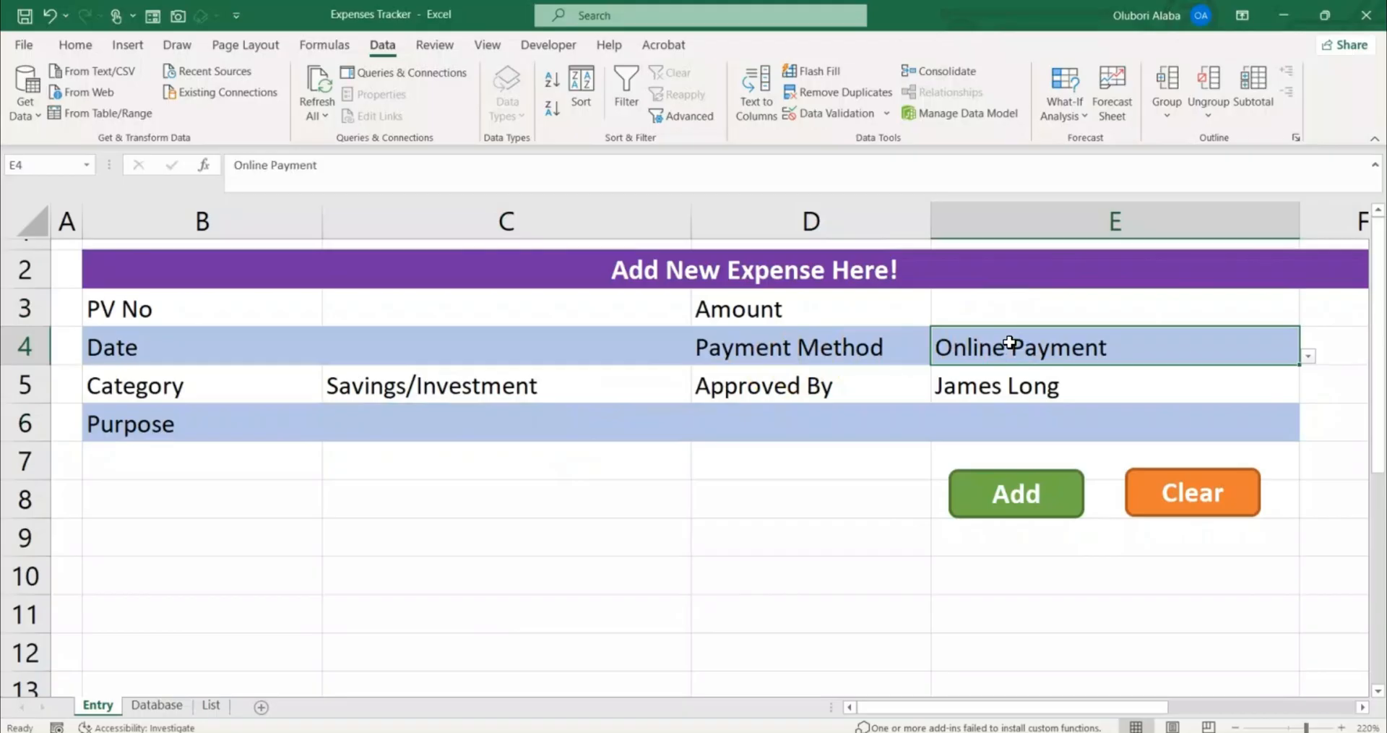
{"action": "left_click", "coordinate": [1011, 385]}
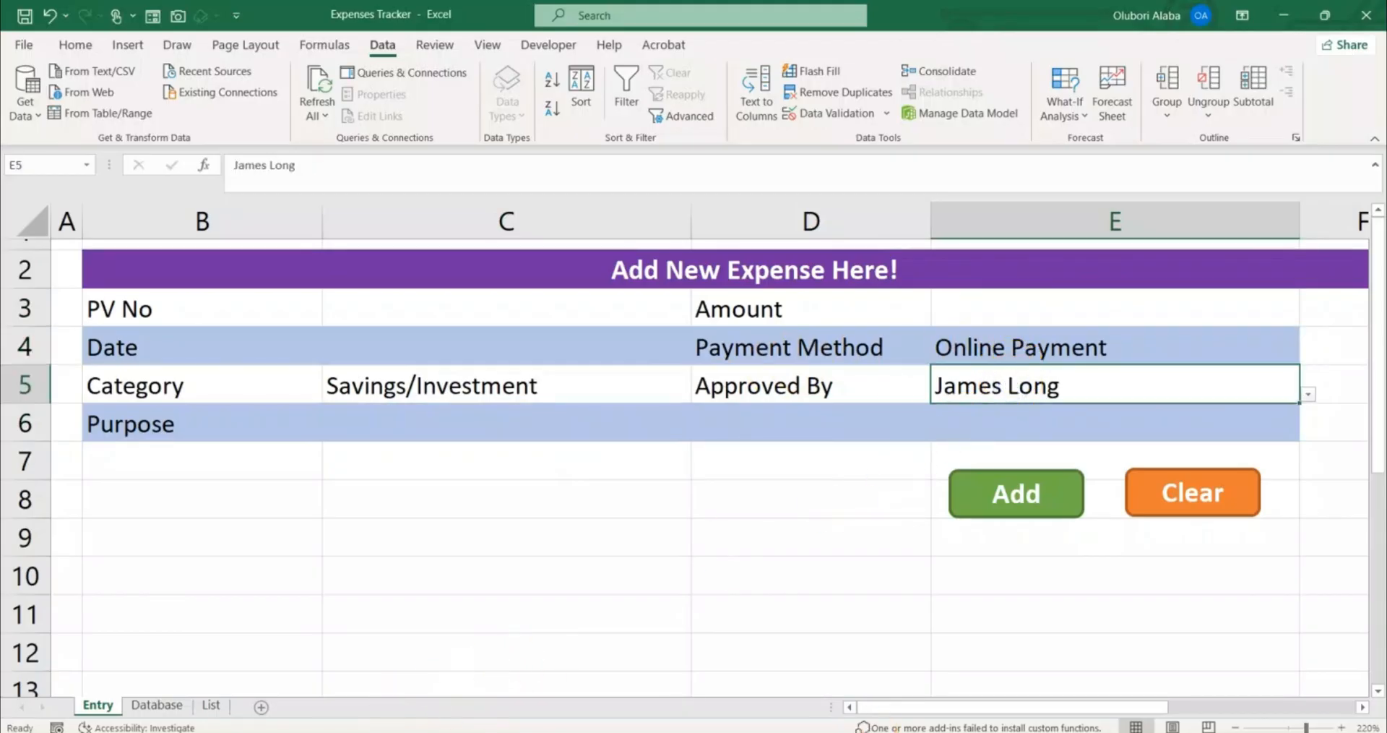
Return to the Word document and read the Destination sheet and Functionality sections of the VBA code request.
{"action": "key", "text": "alt+Tab"}
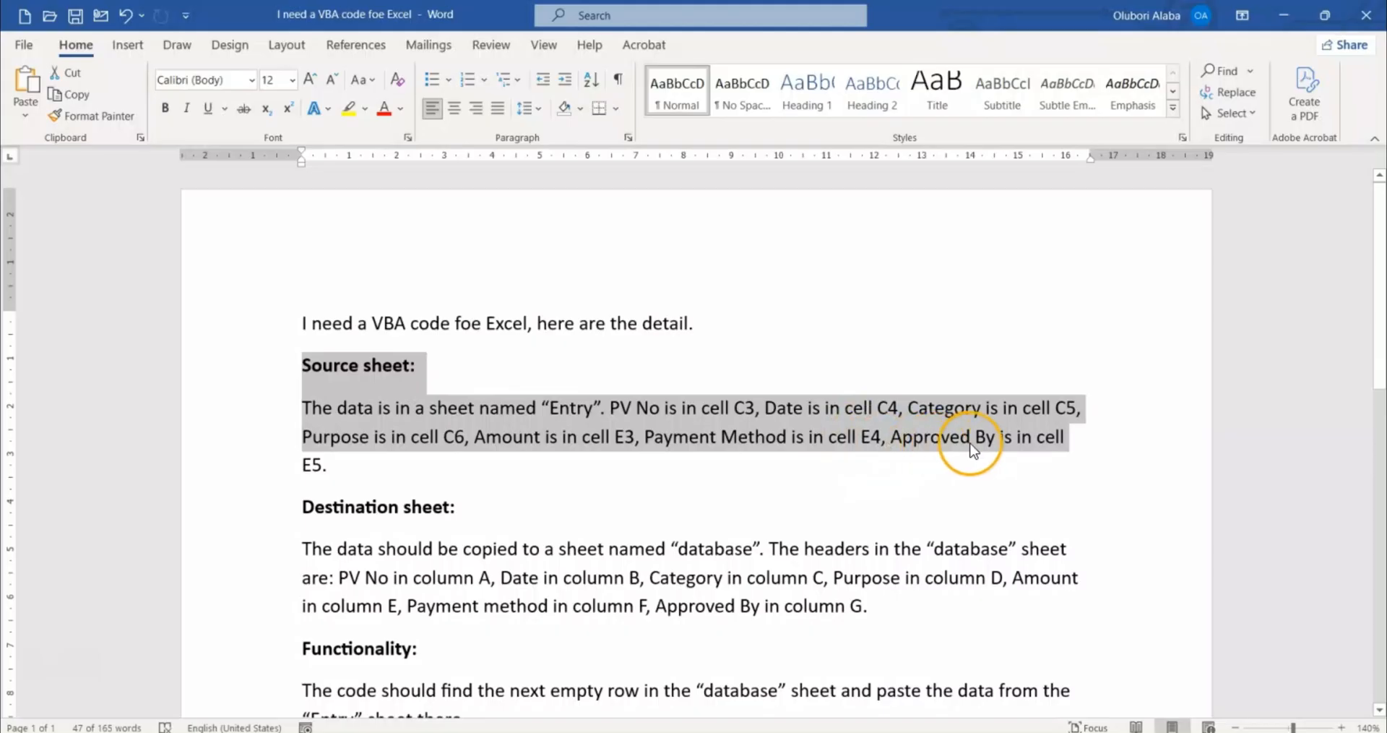
{"action": "left_click", "coordinate": [326, 497]}
{"action": "scroll", "coordinate": [322, 506], "scroll_direction": "down", "scroll_amount": 2}
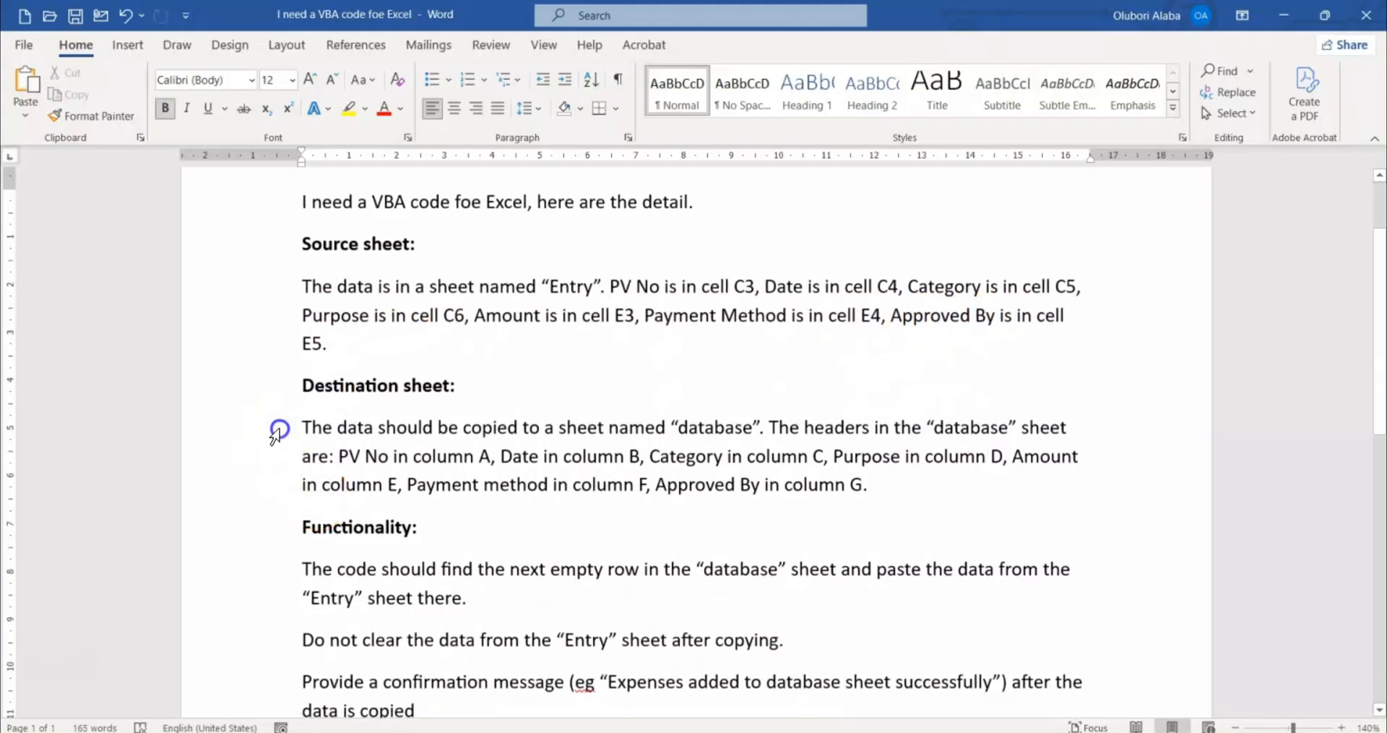
Check the Destination sheet paragraph against the column headers on the workbook's Database sheet in Excel, and return to the Word document.
{"action": "left_click_drag", "start_coordinate": [277, 432], "coordinate": [275, 480]}
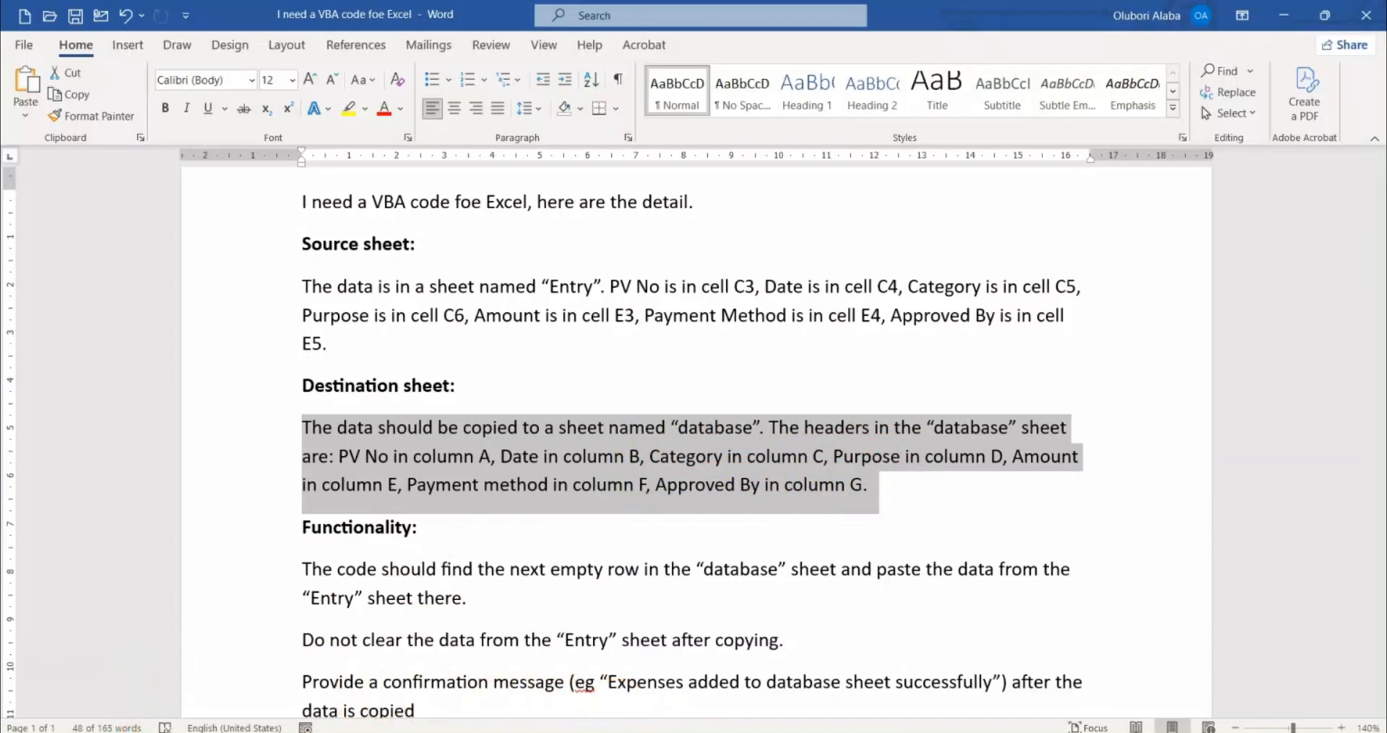
{"action": "left_click", "coordinate": [933, 731]}
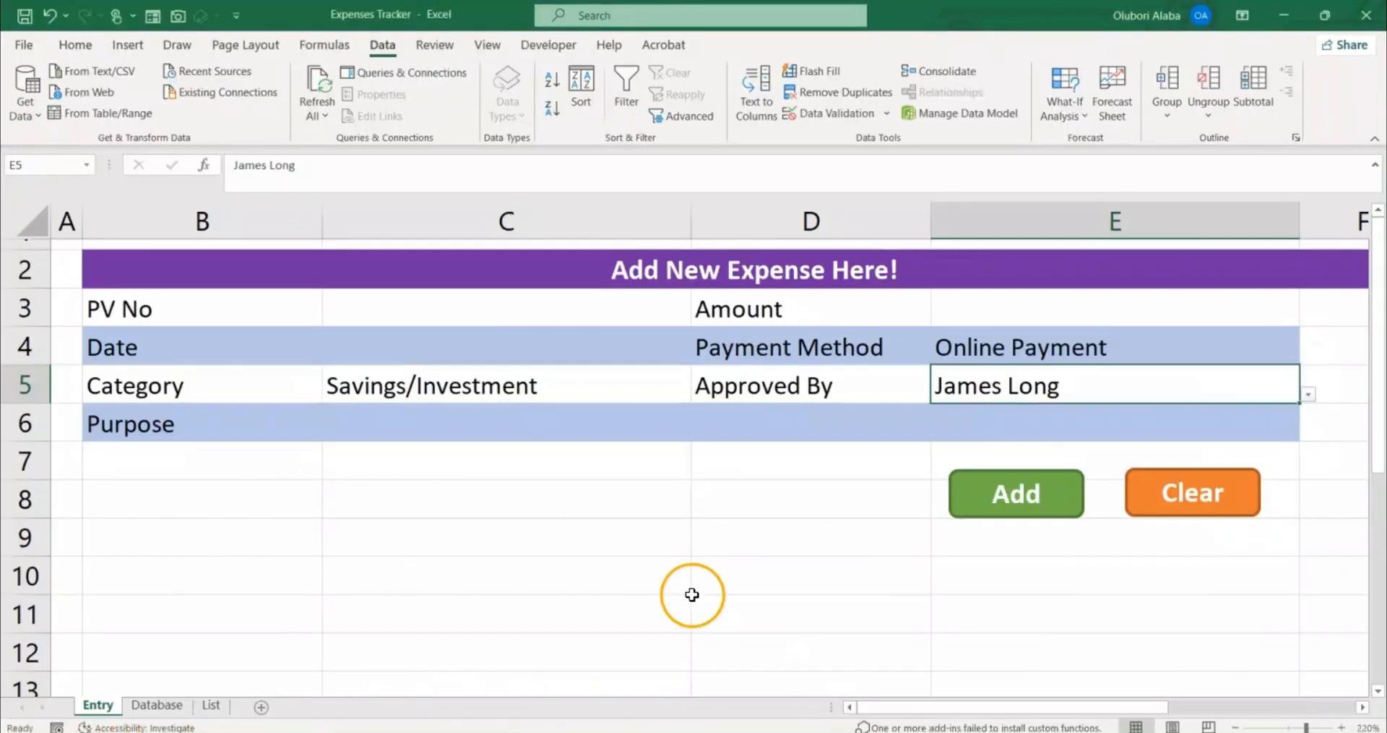
{"action": "left_click", "coordinate": [176, 713]}
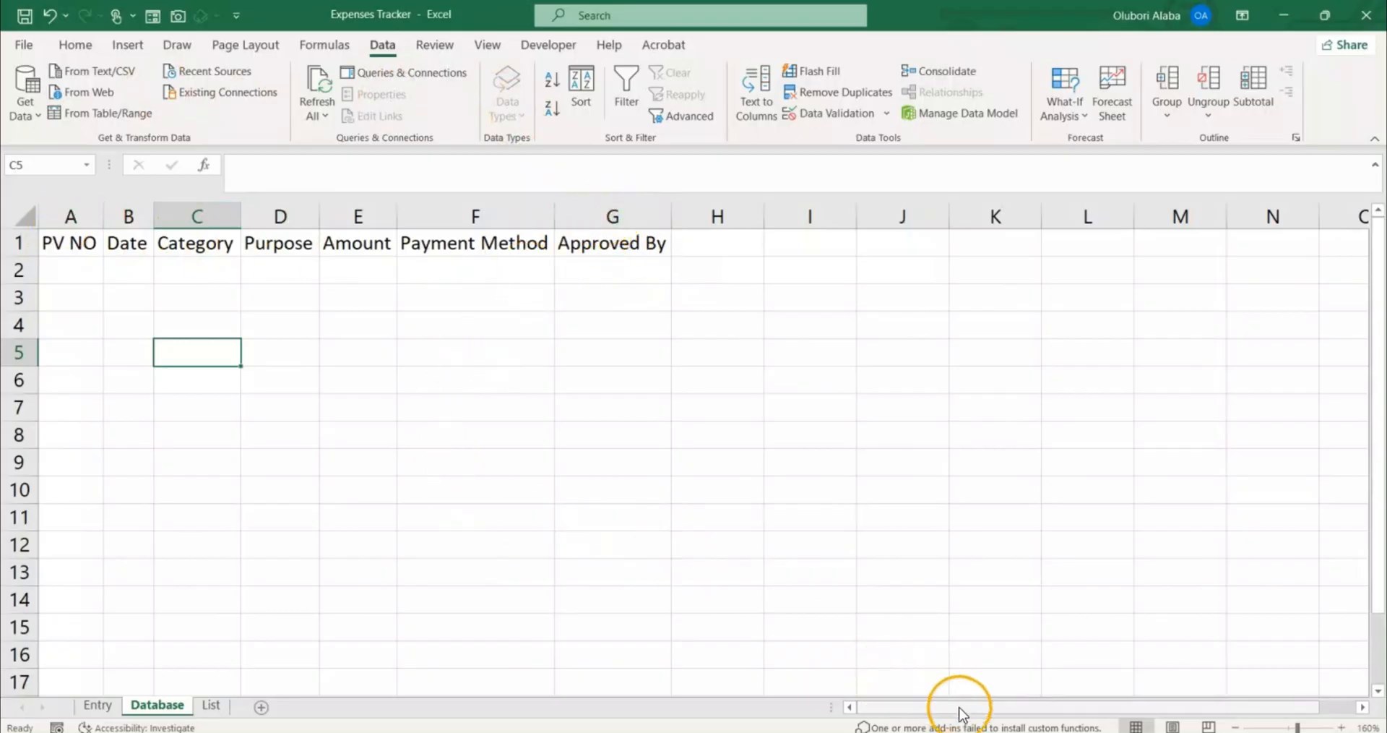
{"action": "key", "text": "alt+Tab"}
{"action": "triple_click", "coordinate": [645, 497]}
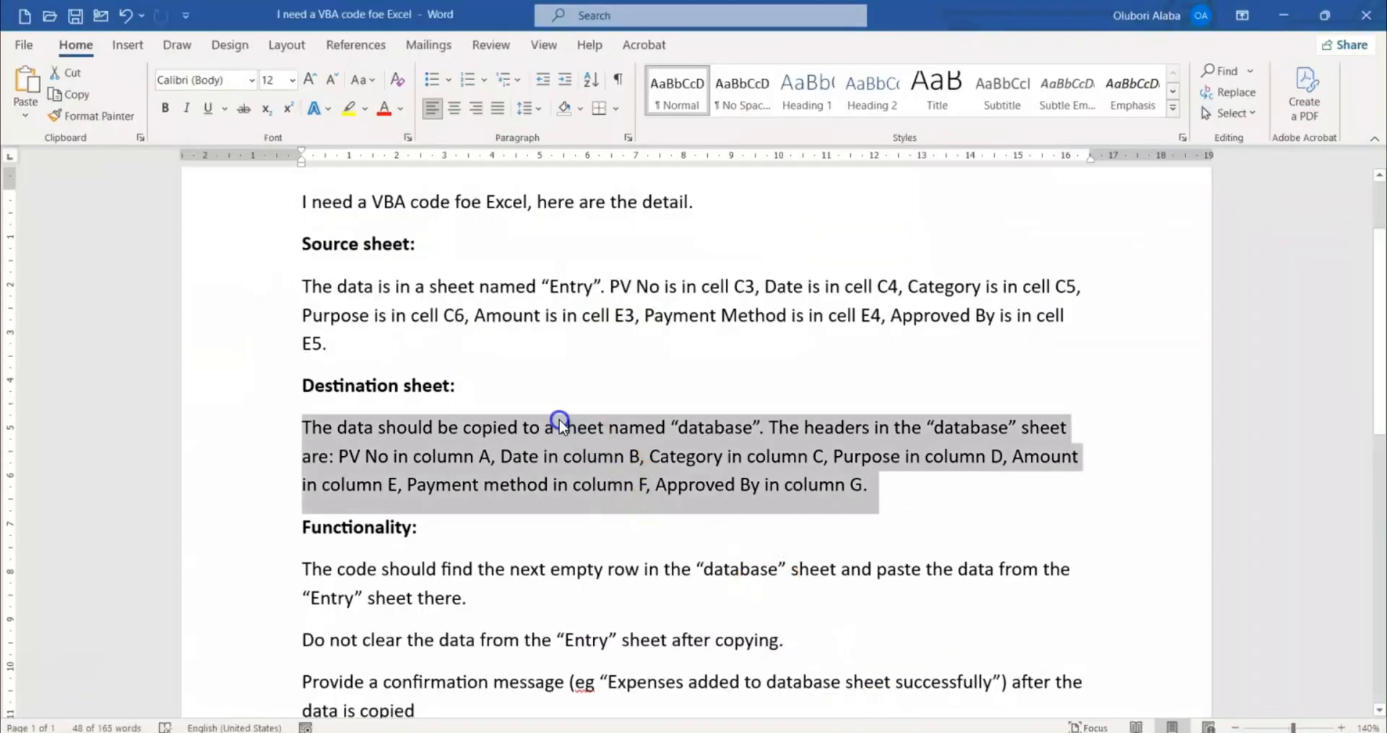
Read the Functionality requirements of the VBA code request, from finding the next empty row through the confirmation message.
{"action": "scroll", "coordinate": [560, 422], "scroll_direction": "down", "scroll_amount": 3}
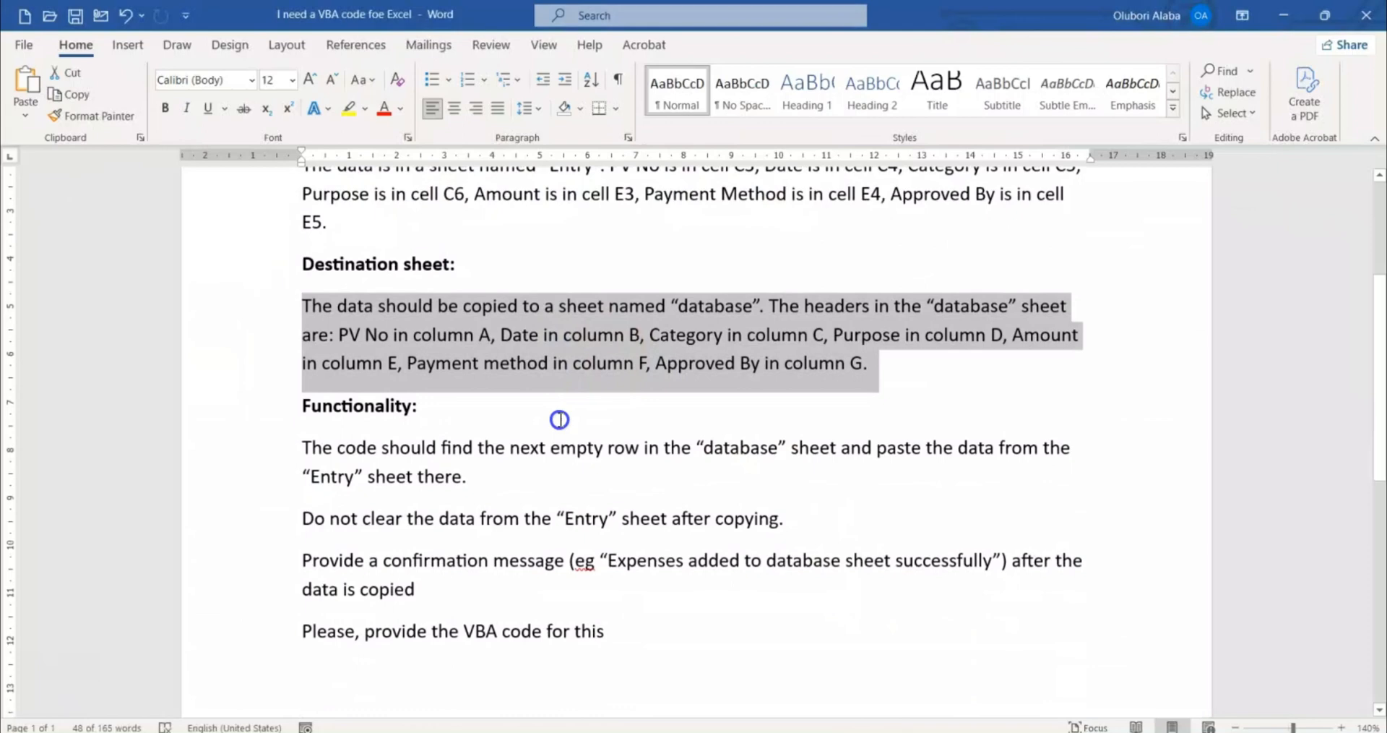
{"action": "left_click", "coordinate": [440, 334]}
{"action": "scroll", "coordinate": [366, 354], "scroll_direction": "down", "scroll_amount": 2}
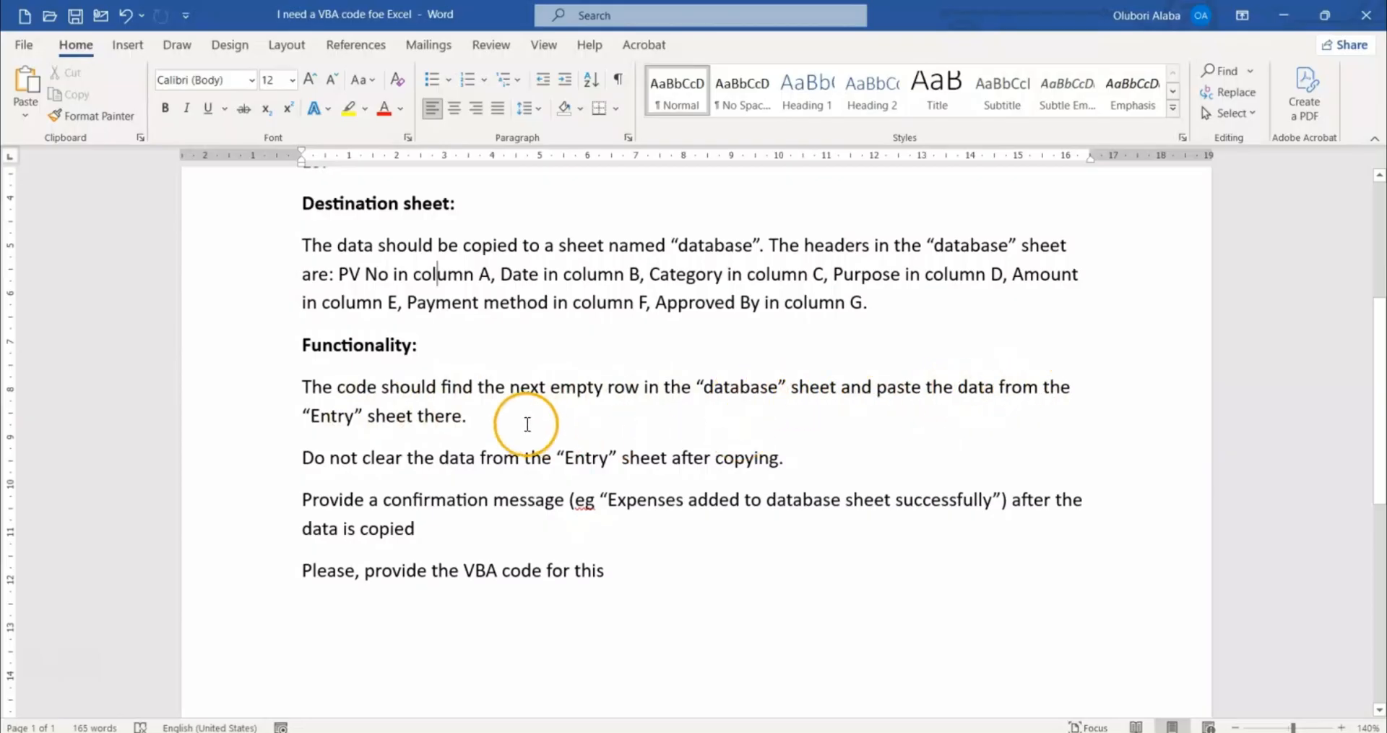
{"action": "left_click_drag", "start_coordinate": [273, 386], "coordinate": [274, 409]}
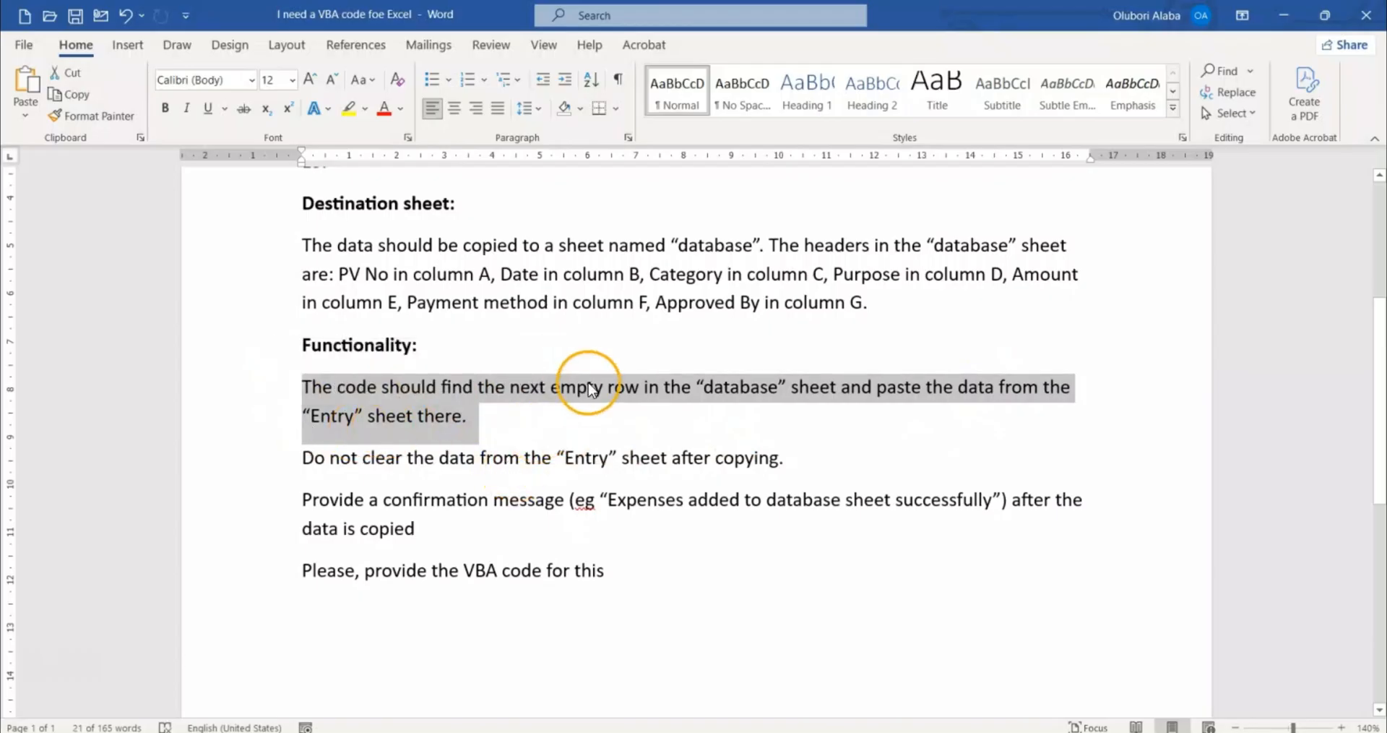
{"action": "left_click", "coordinate": [275, 473]}
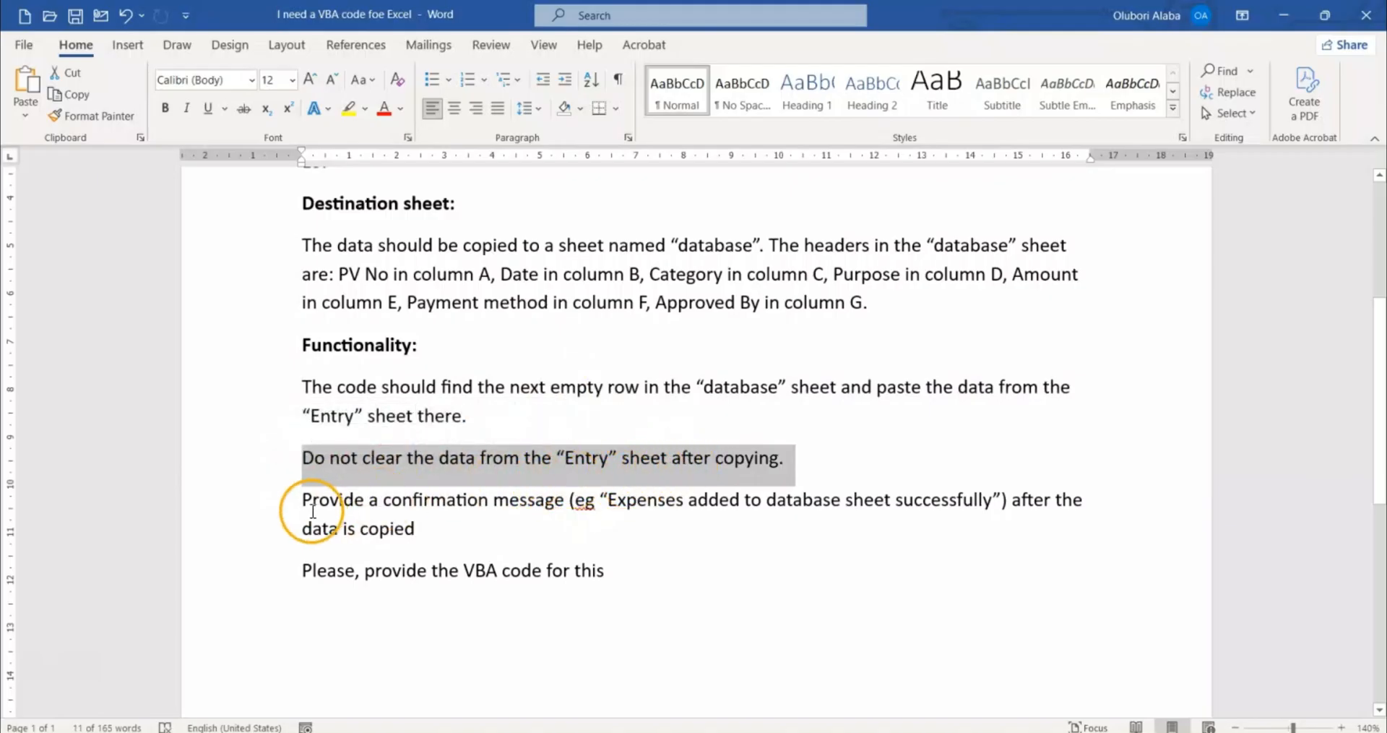
{"action": "double_click", "coordinate": [285, 515]}
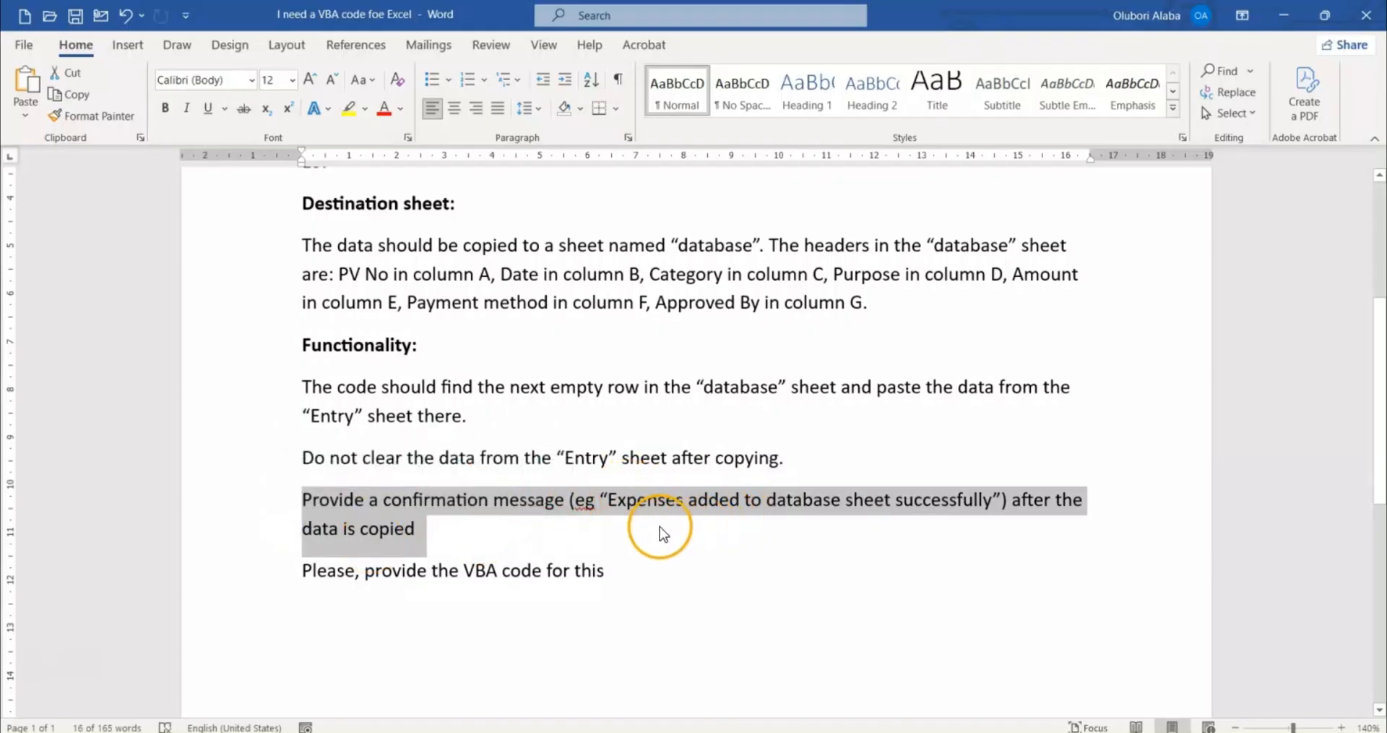
{"action": "left_click", "coordinate": [427, 451]}
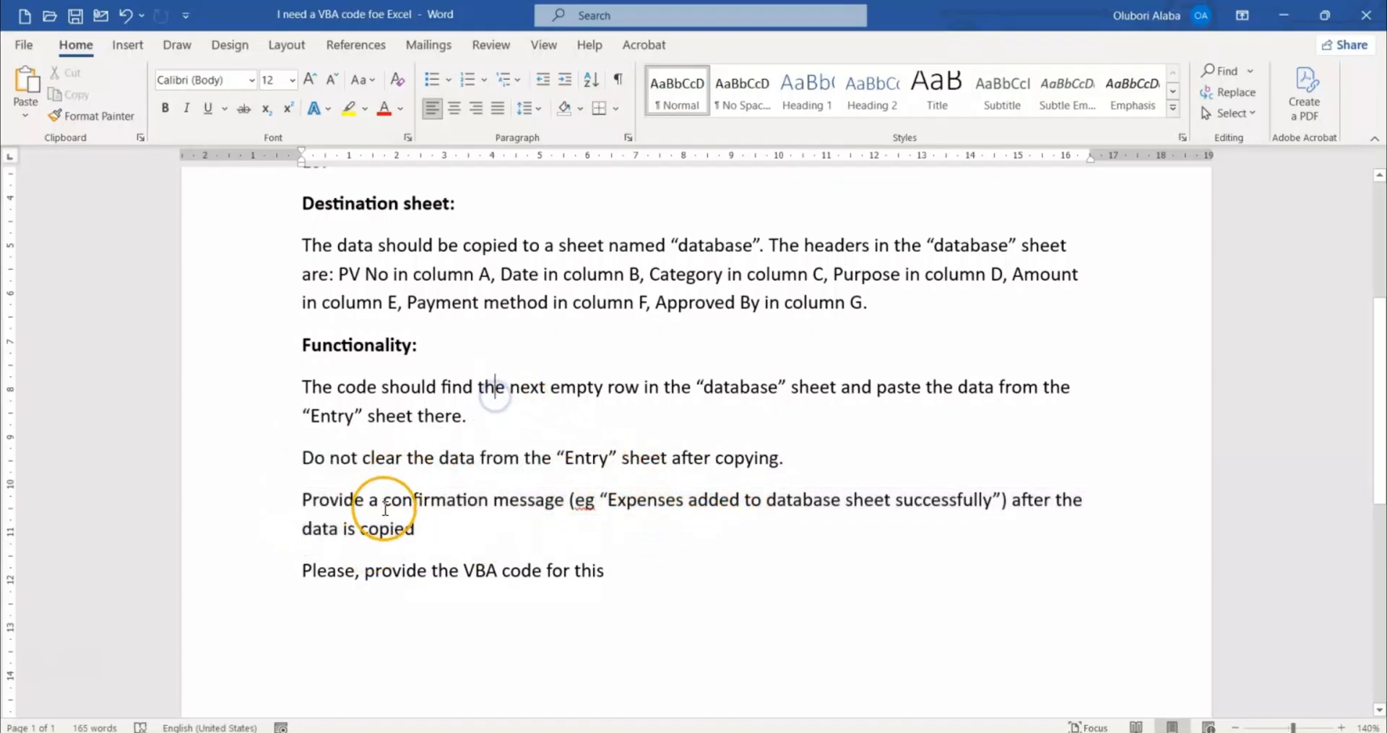
Copy the entire VBA code request from the Word document, switch to ChatGPT in the browser, and submit it as a prompt.
{"action": "left_click_drag", "start_coordinate": [604, 571], "coordinate": [280, 130]}
{"action": "left_click", "coordinate": [274, 318]}
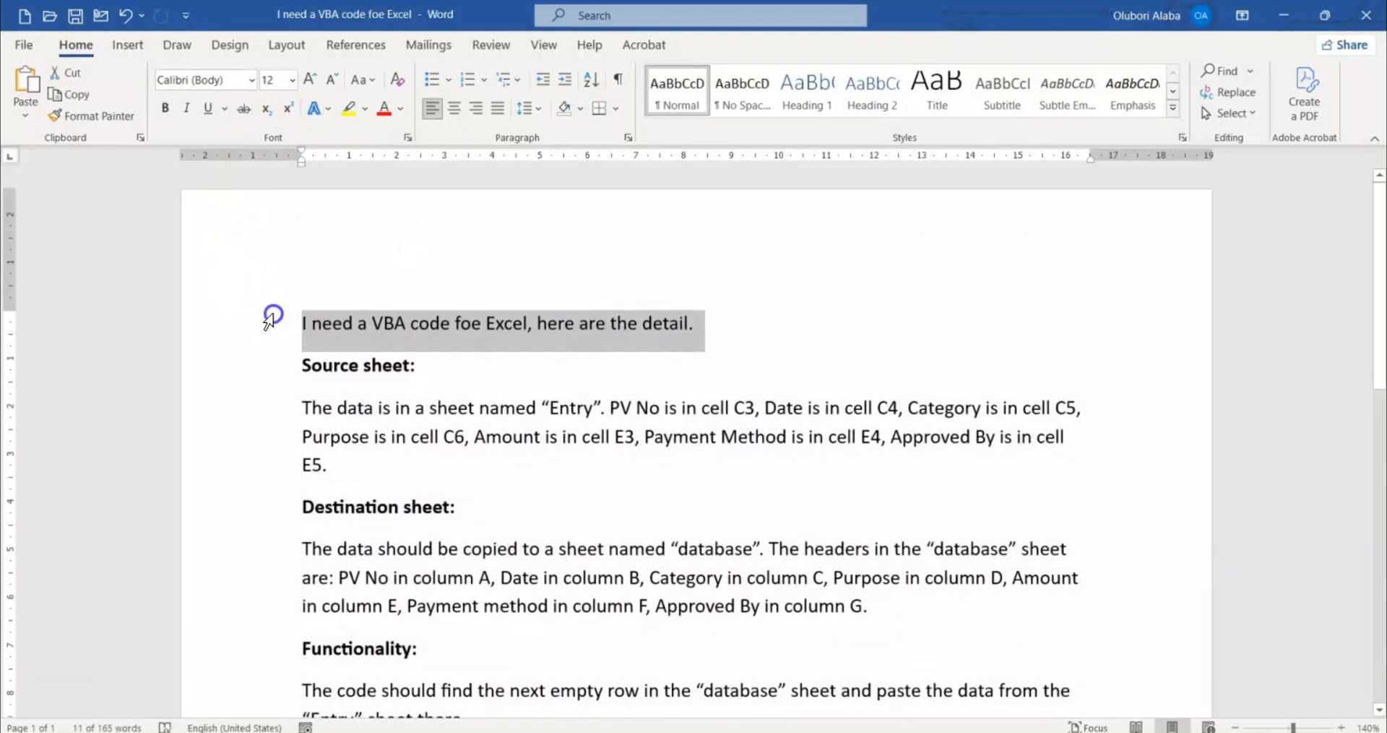
{"action": "key", "text": "ctrl+a"}
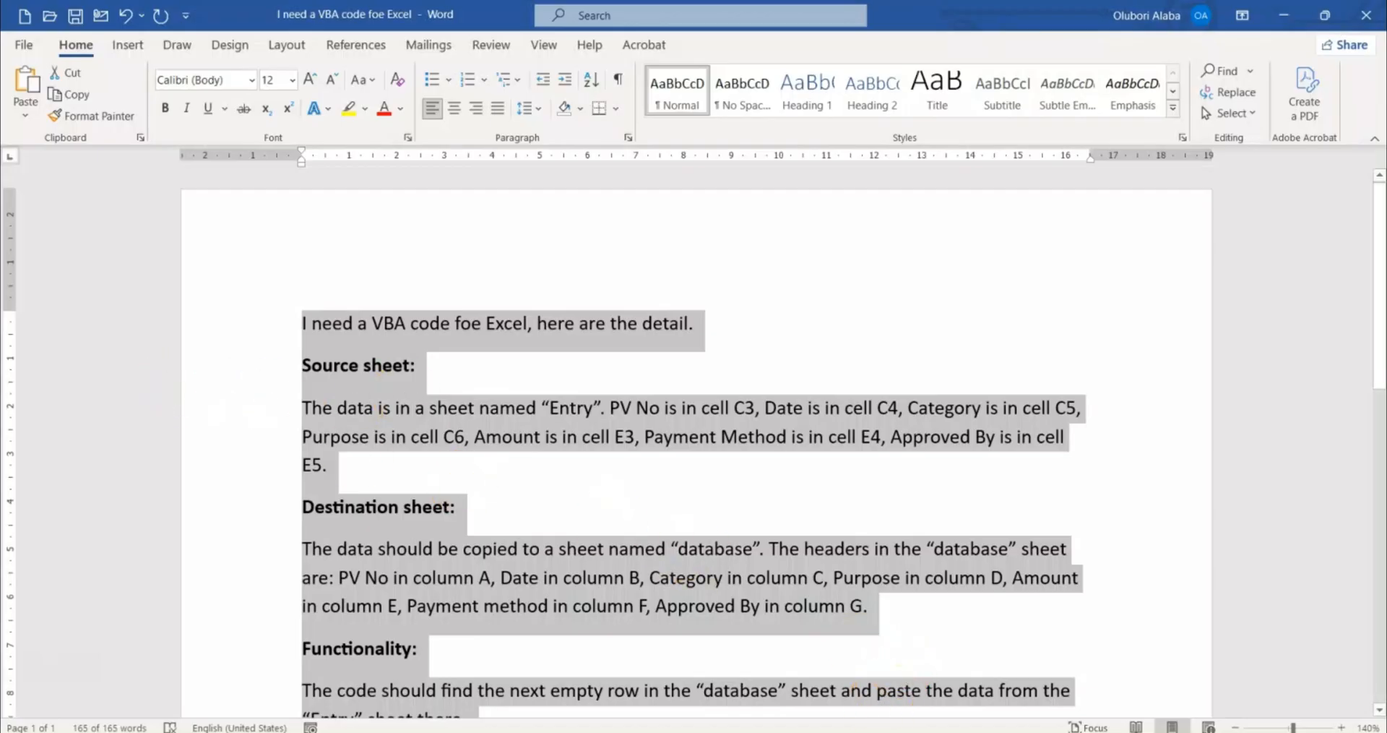
{"action": "key", "text": "alt+Tab"}
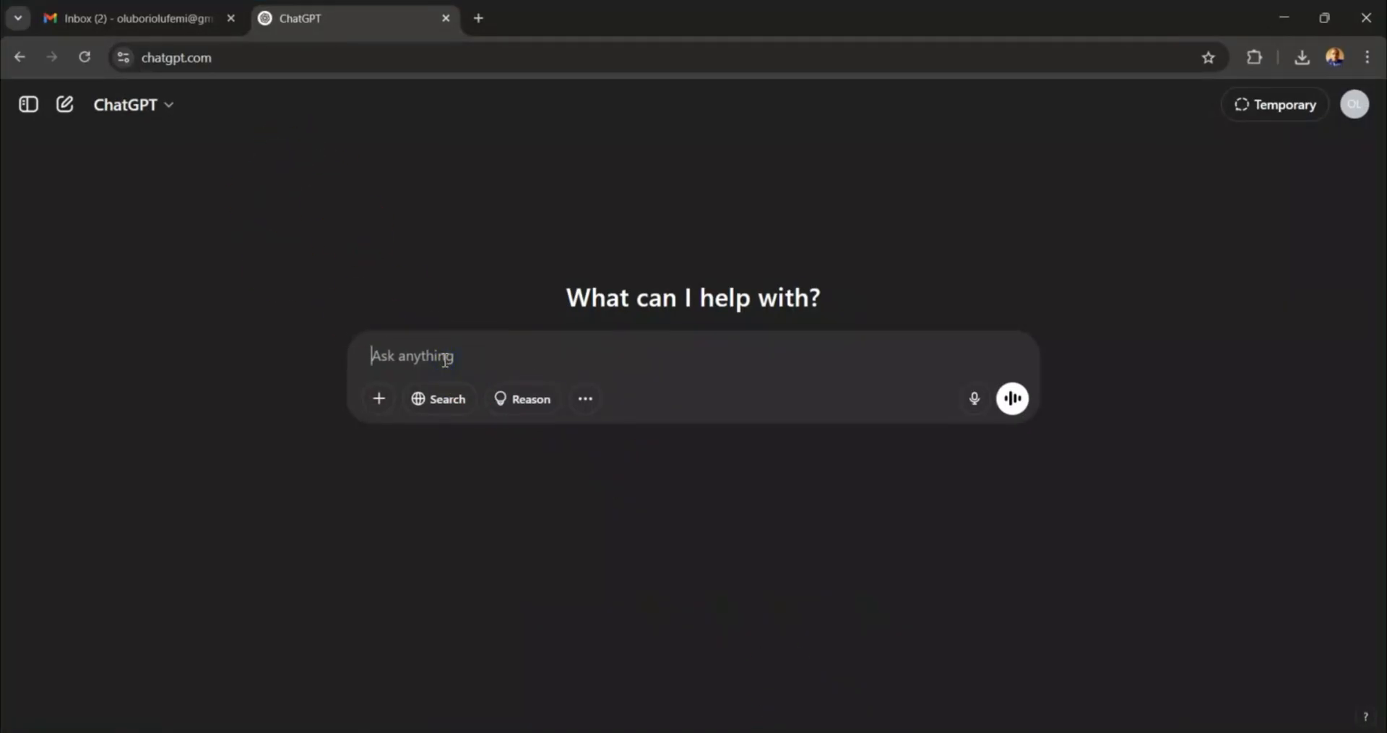
{"action": "key", "text": "ctrl+v"}
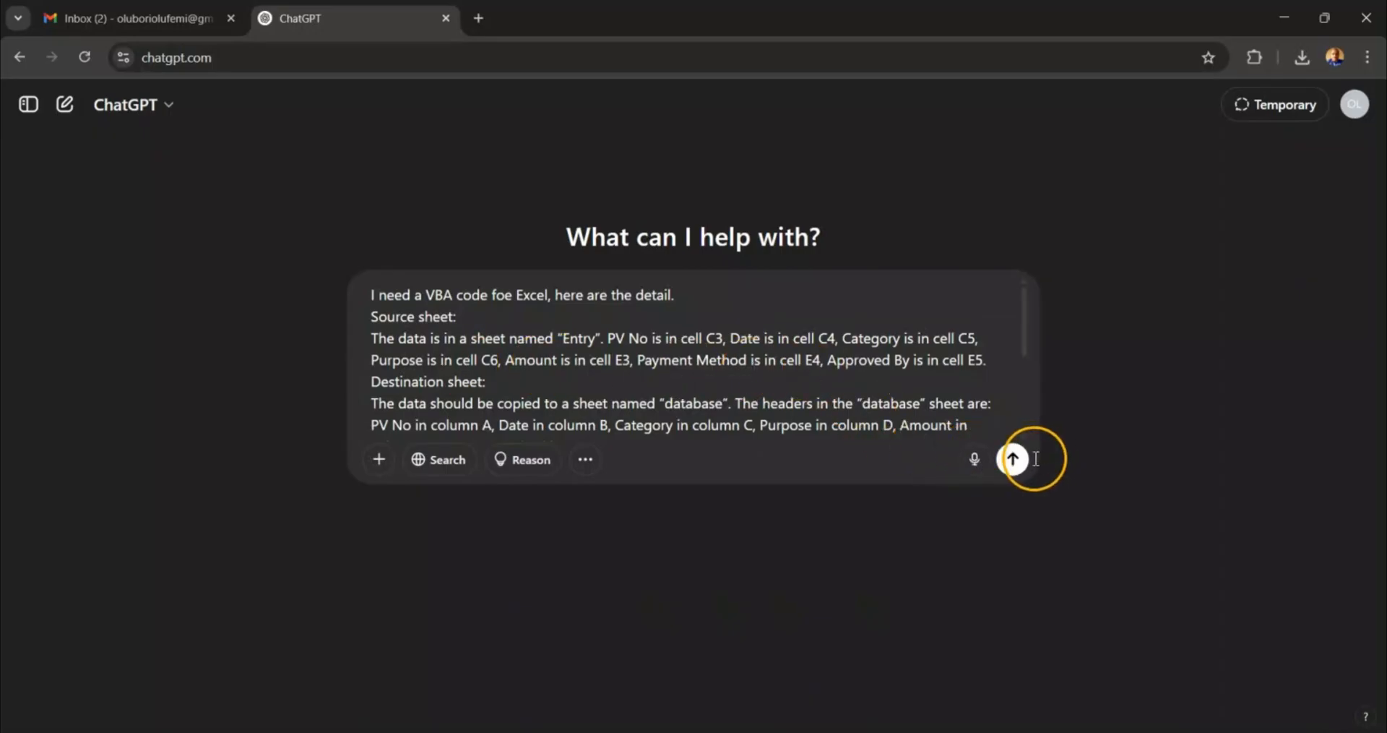
{"action": "left_click", "coordinate": [1013, 458]}
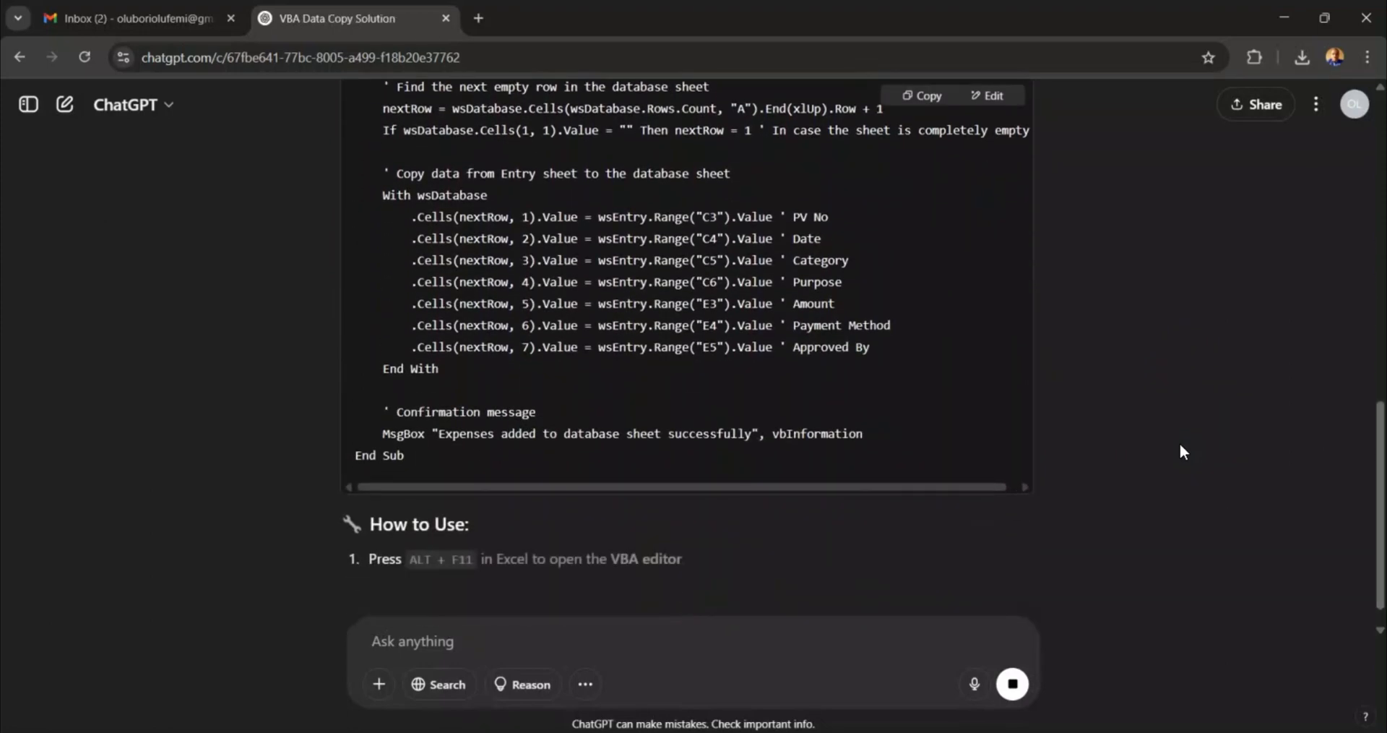
Copy the generated CopyEntryToDatabase VBA code and switch back to the Entry sheet of the Expenses Tracker workbook in Excel.
{"action": "scroll", "coordinate": [1155, 411], "scroll_direction": "up", "scroll_amount": 10}
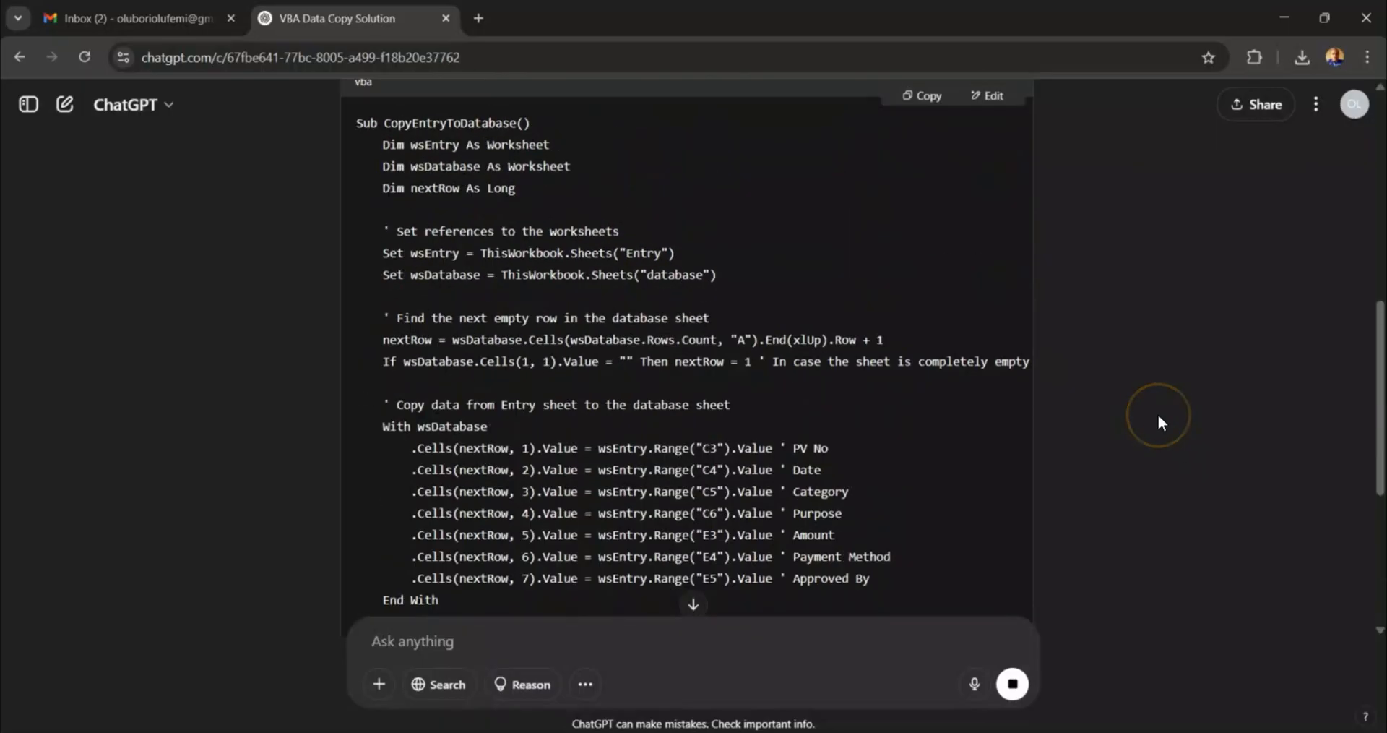
{"action": "left_click", "coordinate": [927, 444]}
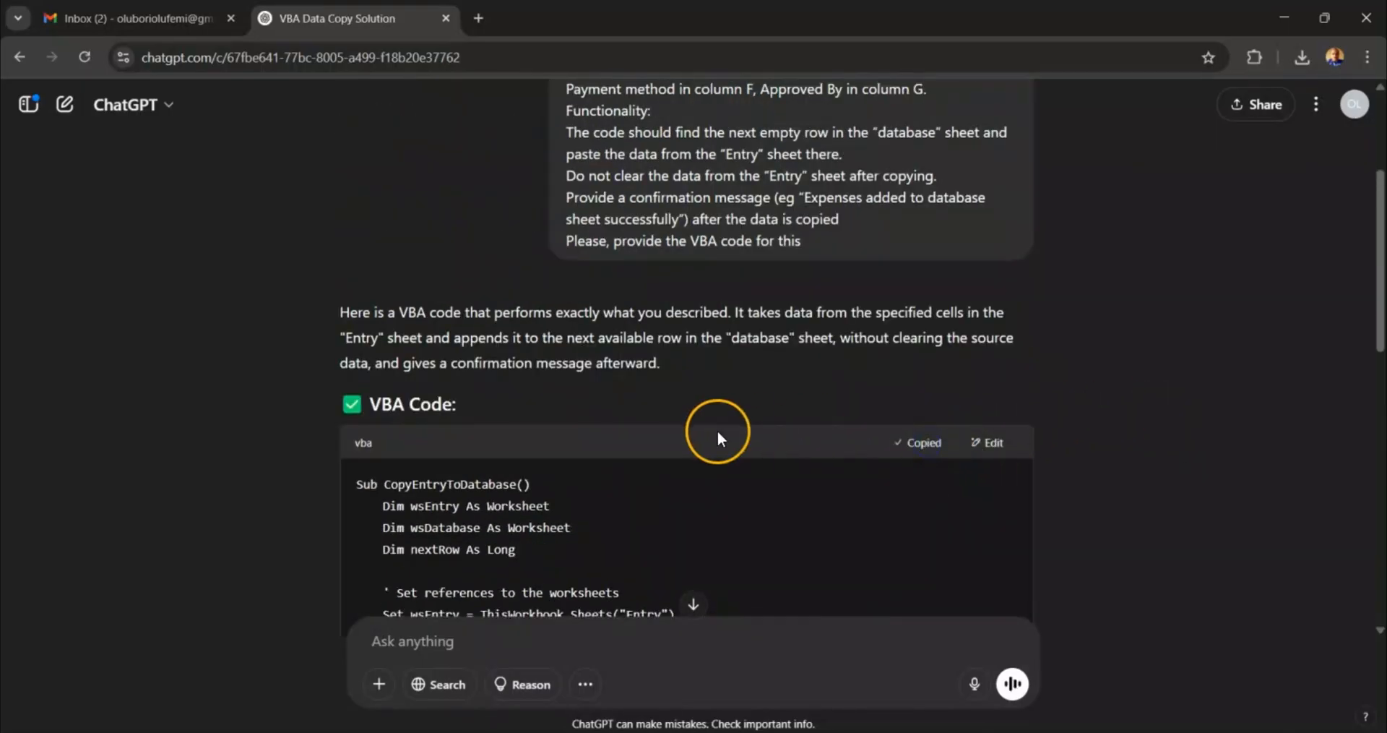
{"action": "key", "text": "alt+Tab"}
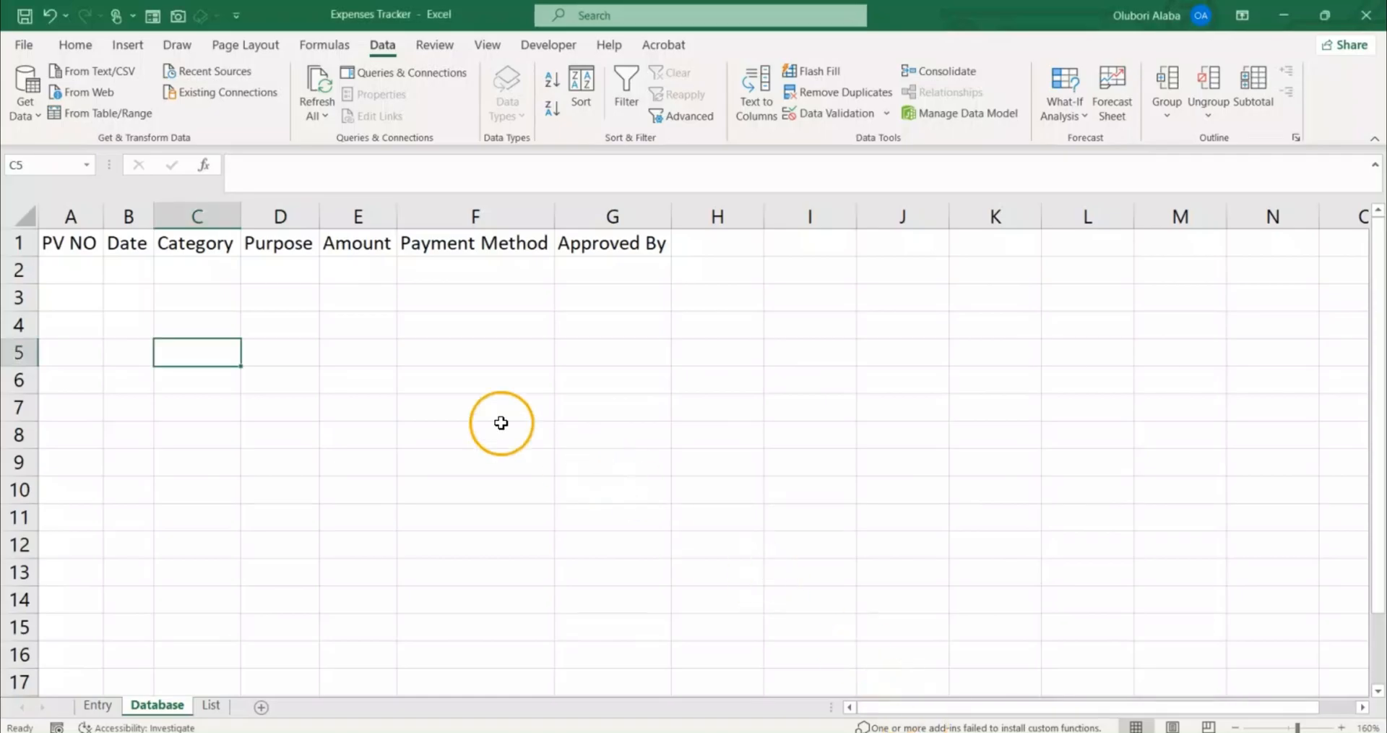
{"action": "left_click", "coordinate": [97, 704]}
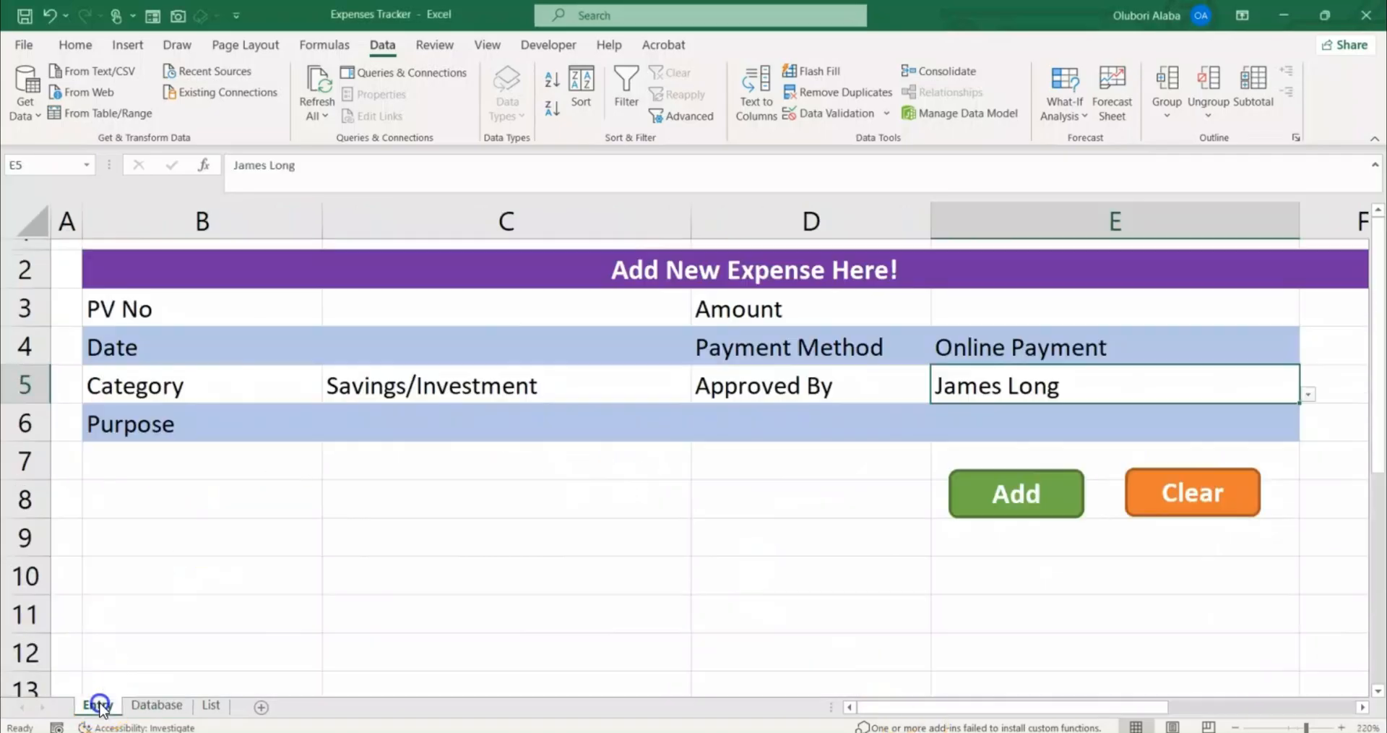
Insert a new module in the workbook's VBA project, paste the CopyEntryToDatabase code into it, and close the VBA editor.
{"action": "key", "text": "alt+F11"}
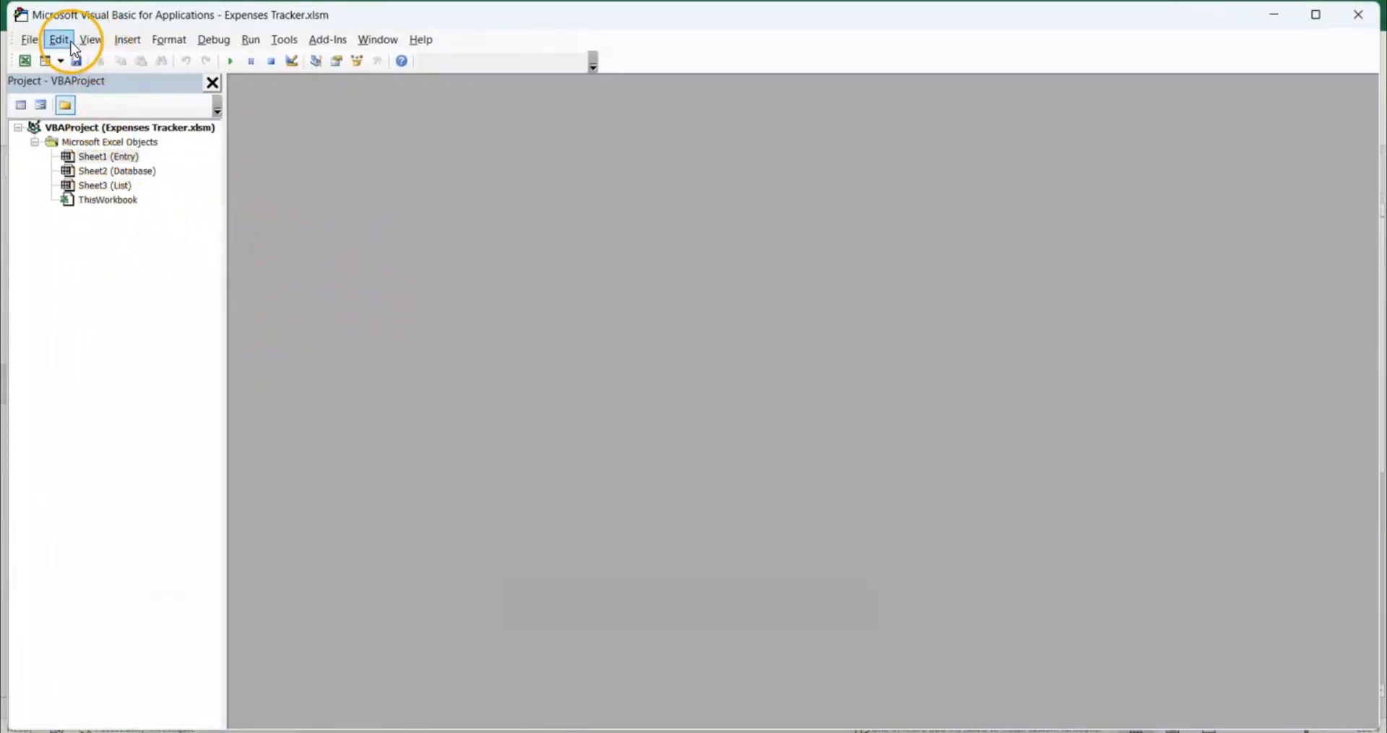
{"action": "left_click", "coordinate": [126, 40]}
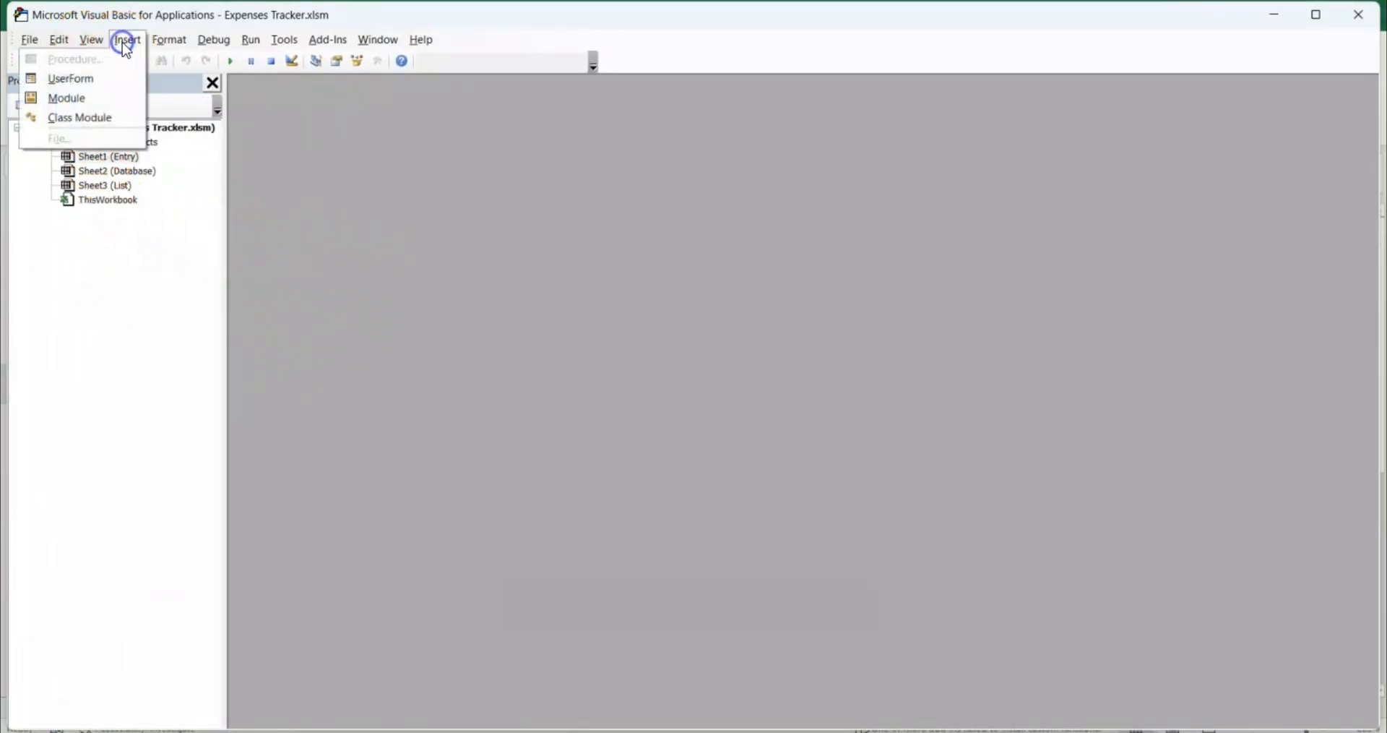
{"action": "left_click", "coordinate": [84, 97]}
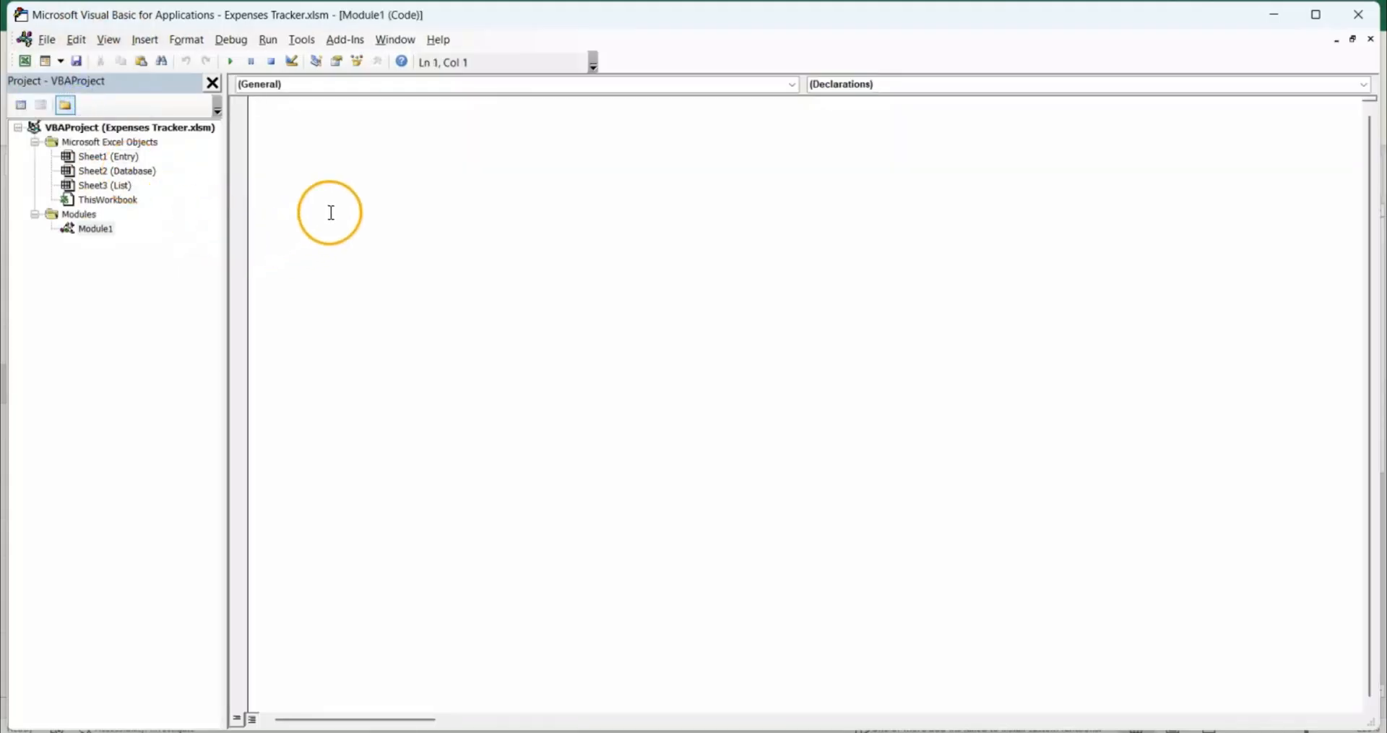
{"action": "key", "text": "ctrl+v"}
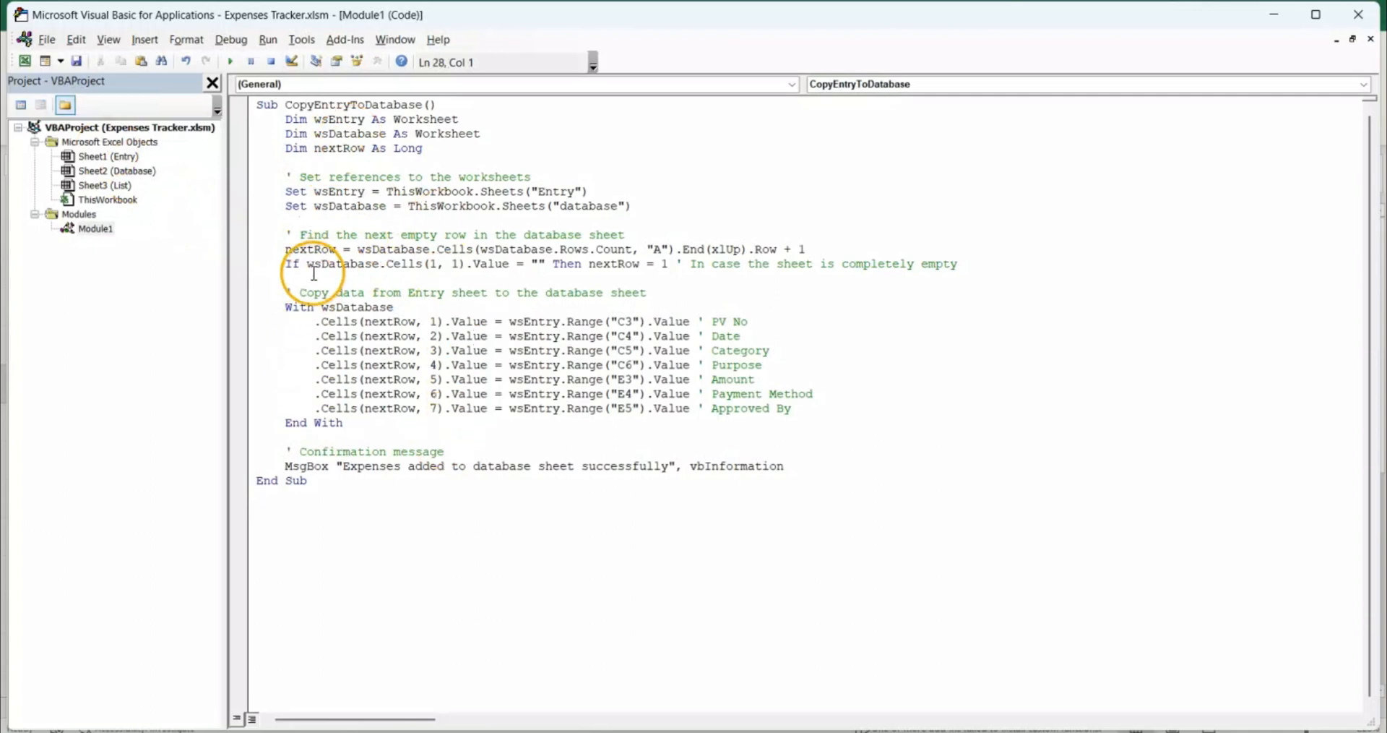
{"action": "left_click", "coordinate": [1370, 39]}
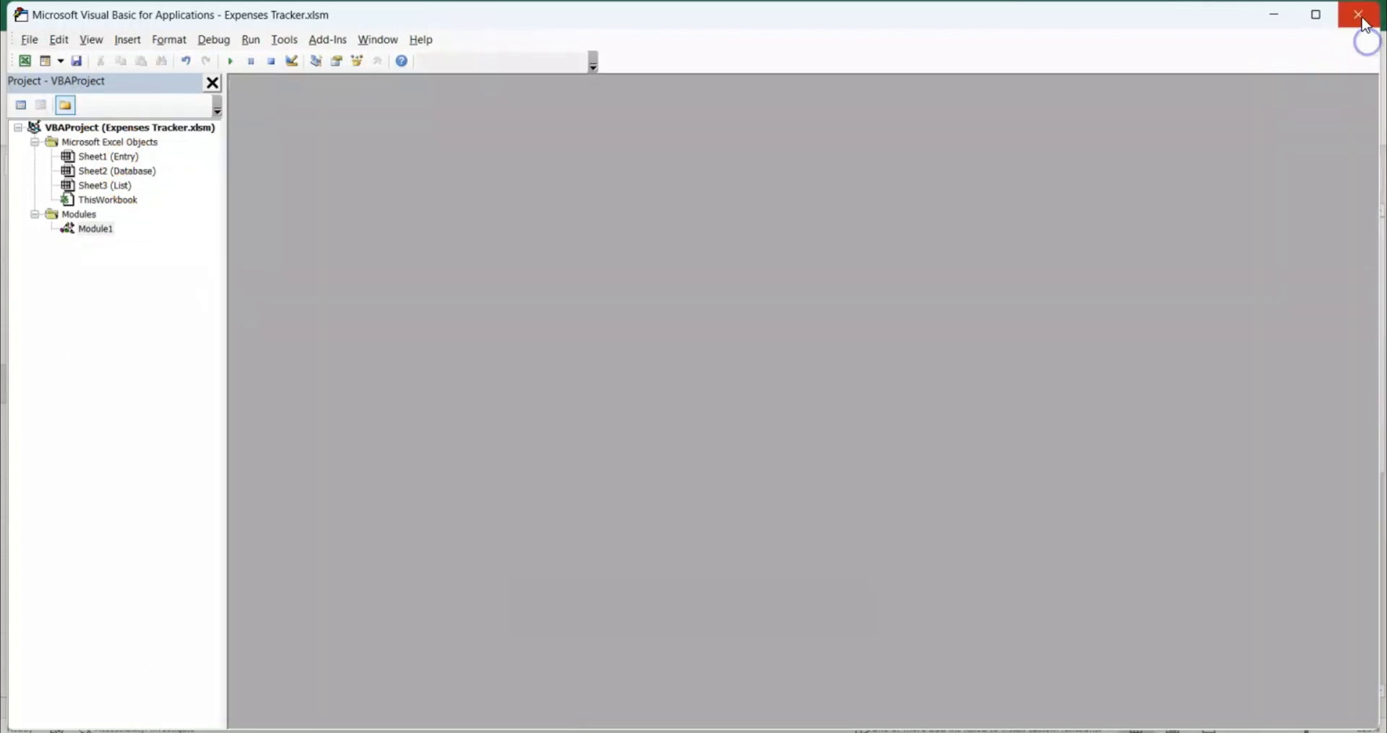
{"action": "left_click", "coordinate": [1362, 14]}
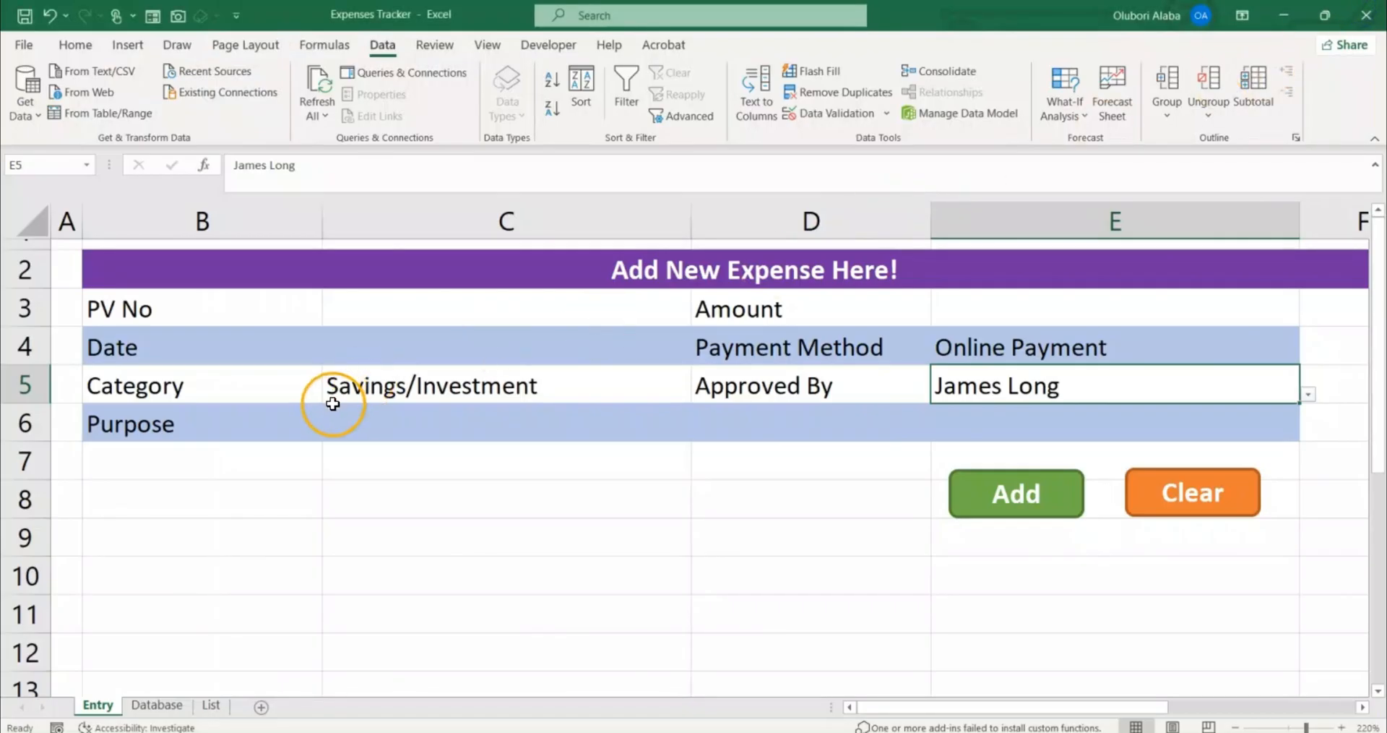
Enter the formula =MAX(Database!A:A)+1 in the PV No cell C3 of the Entry form.
{"action": "left_click", "coordinate": [485, 307]}
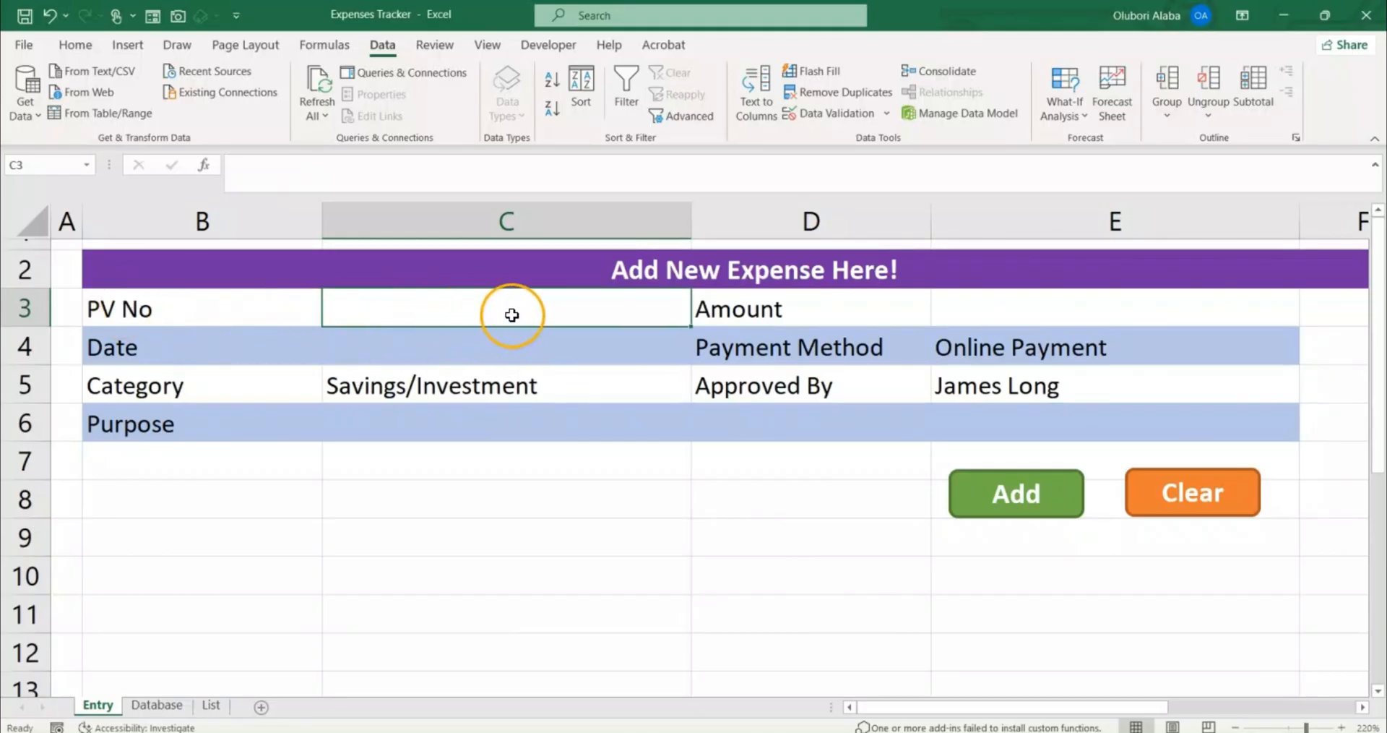
{"action": "left_click", "coordinate": [189, 310]}
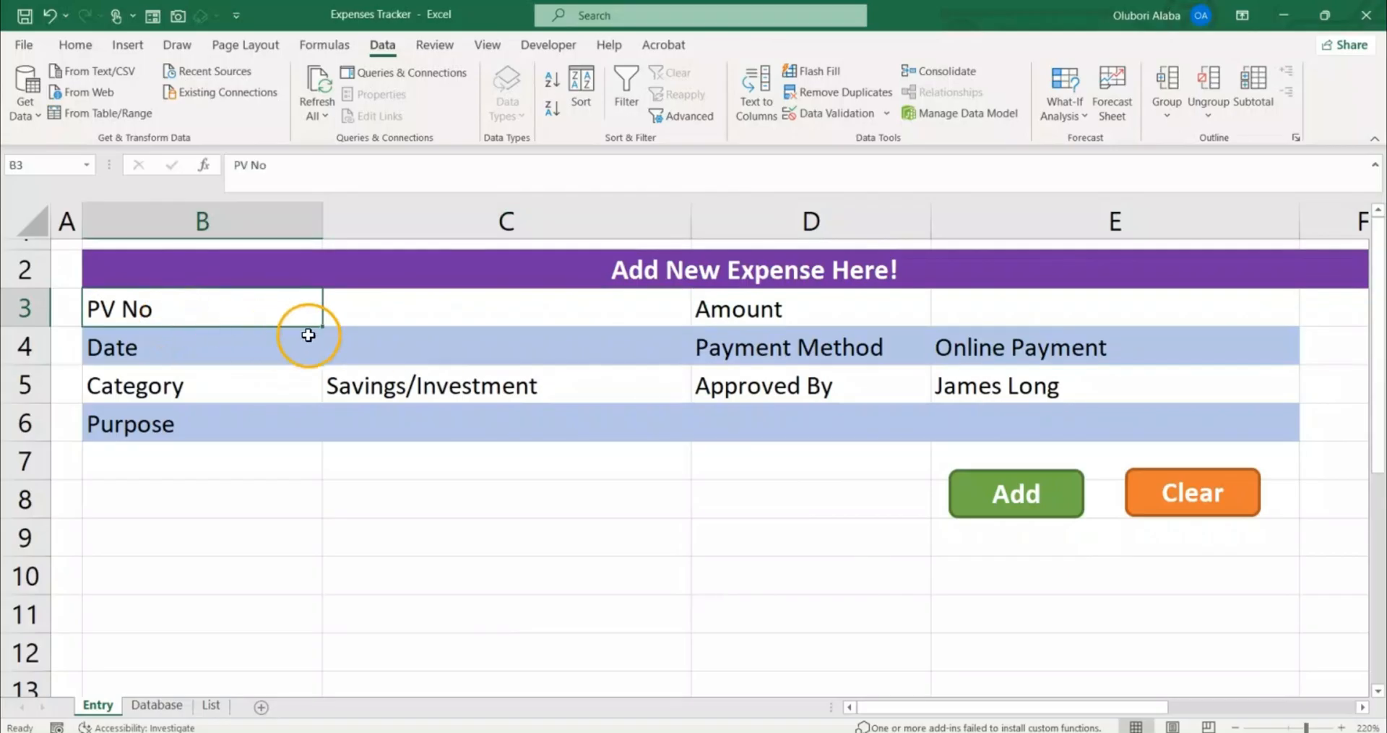
{"action": "left_click", "coordinate": [430, 313]}
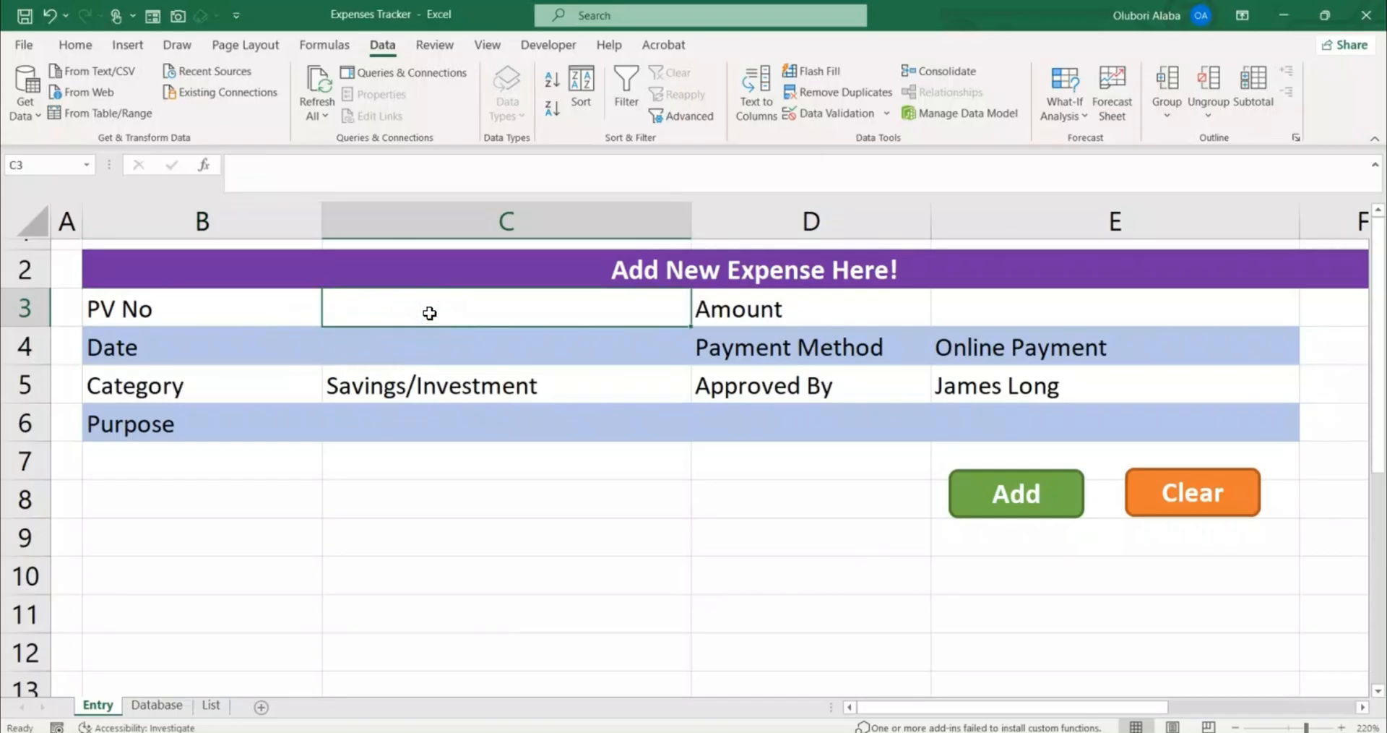
{"action": "type", "text": "=max"}
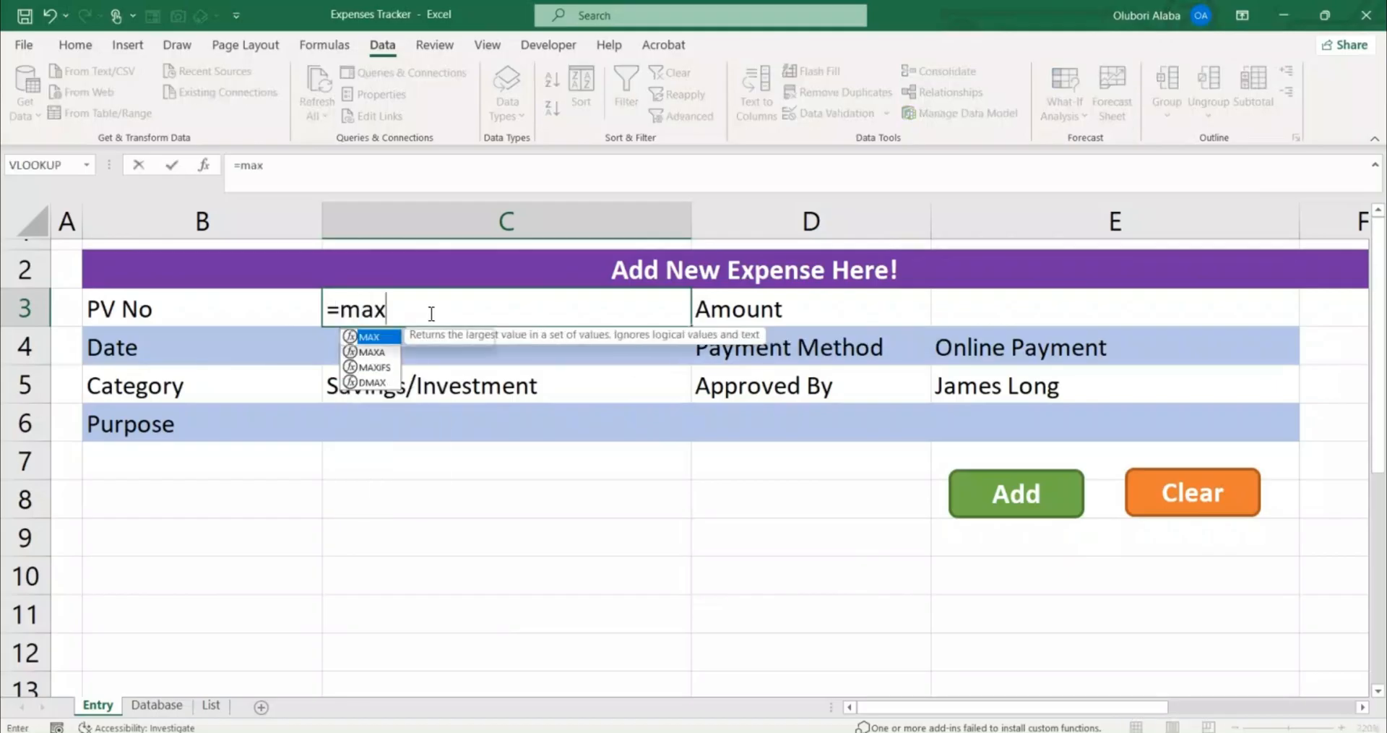
{"action": "key", "text": "Tab"}
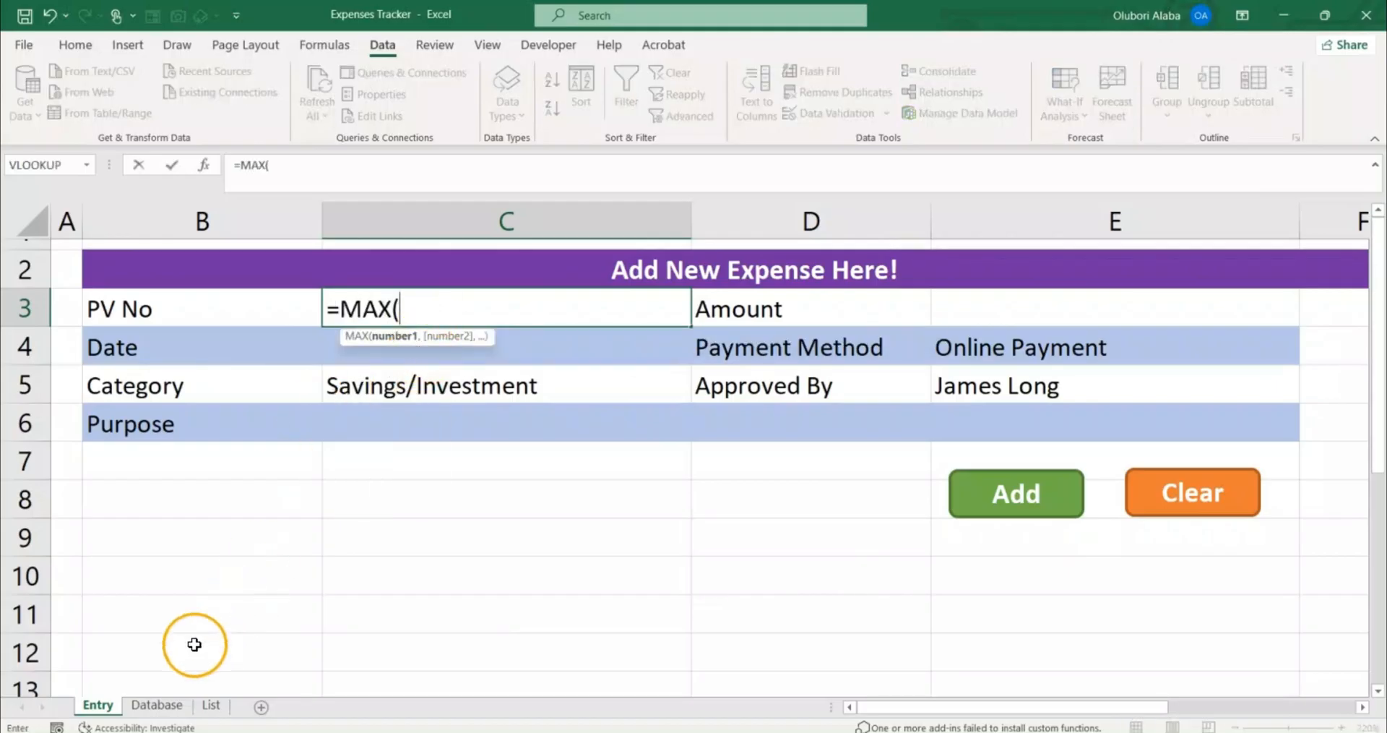
{"action": "left_click", "coordinate": [154, 705]}
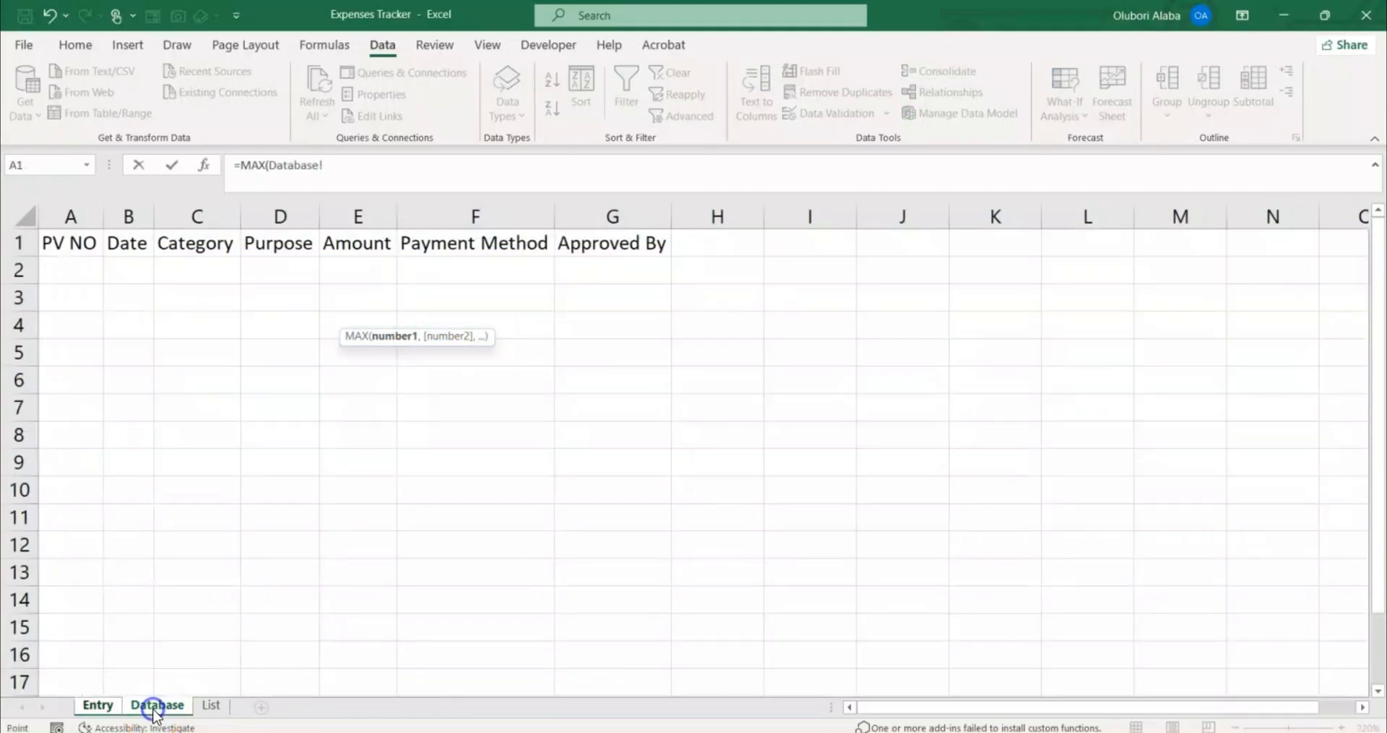
{"action": "left_click", "coordinate": [65, 216]}
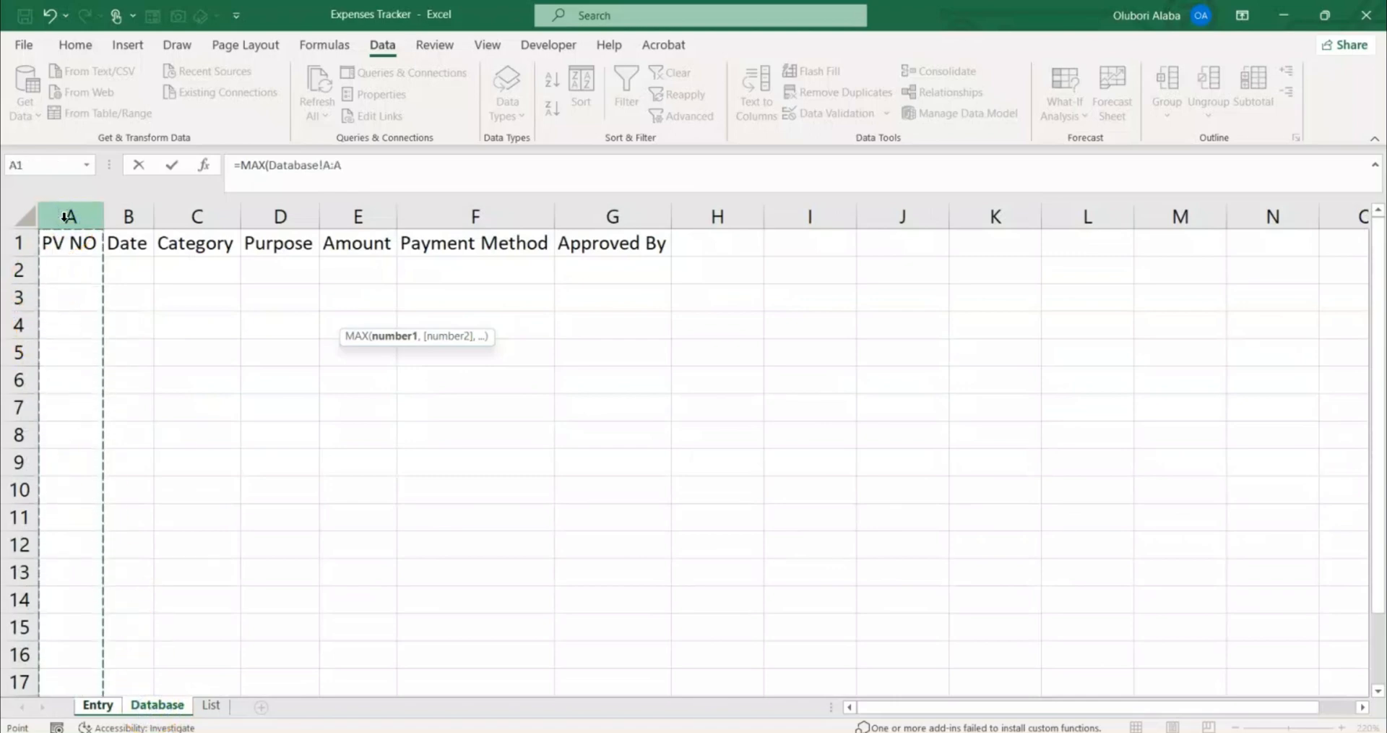
{"action": "left_click", "coordinate": [379, 177]}
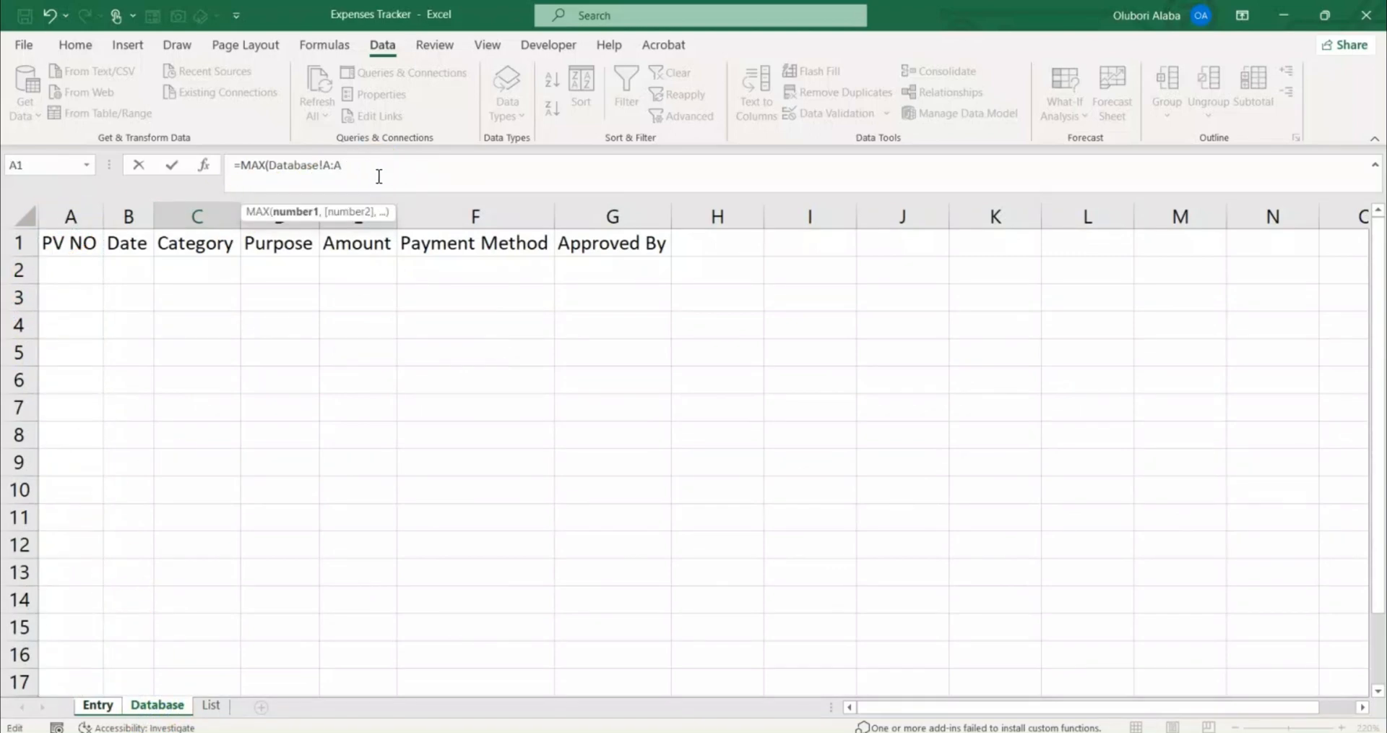
{"action": "type", "text": ")"}
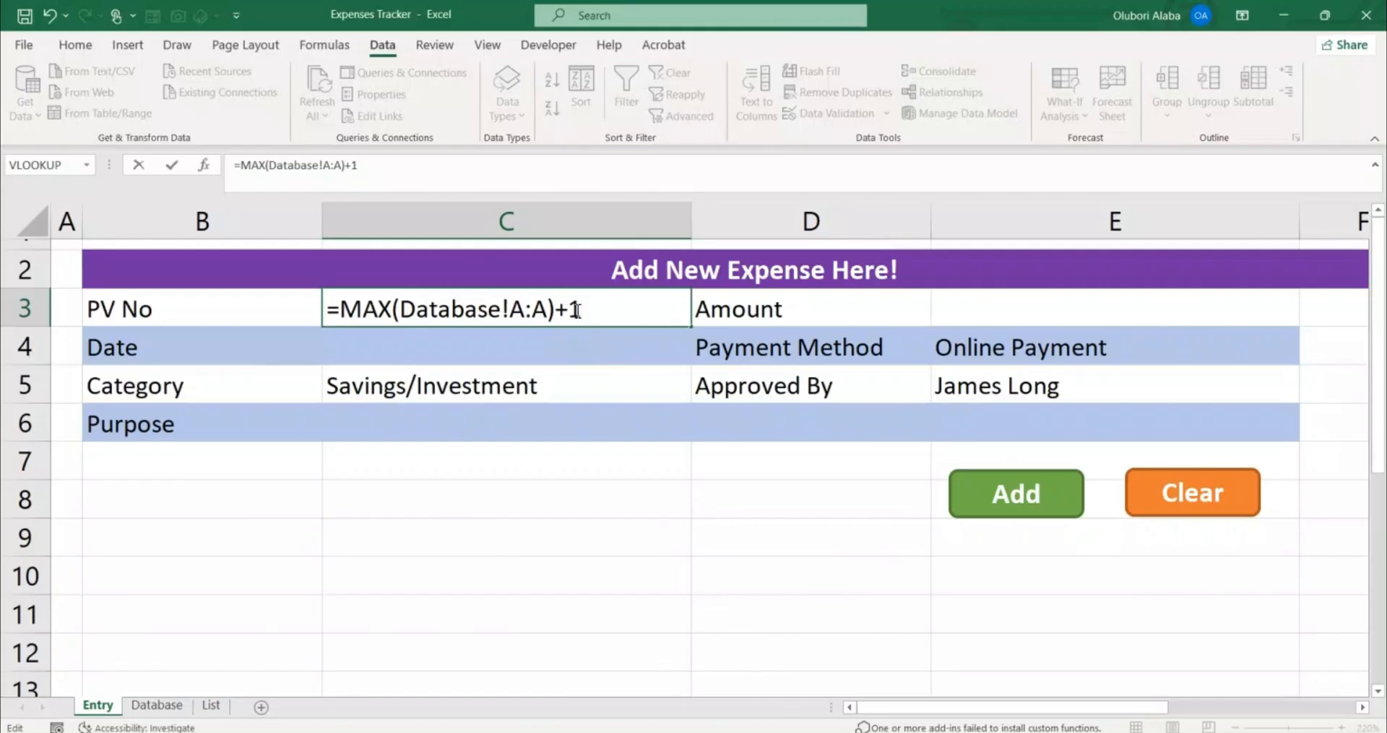
{"action": "type", "text": "+1"}
{"action": "key", "text": "Return"}
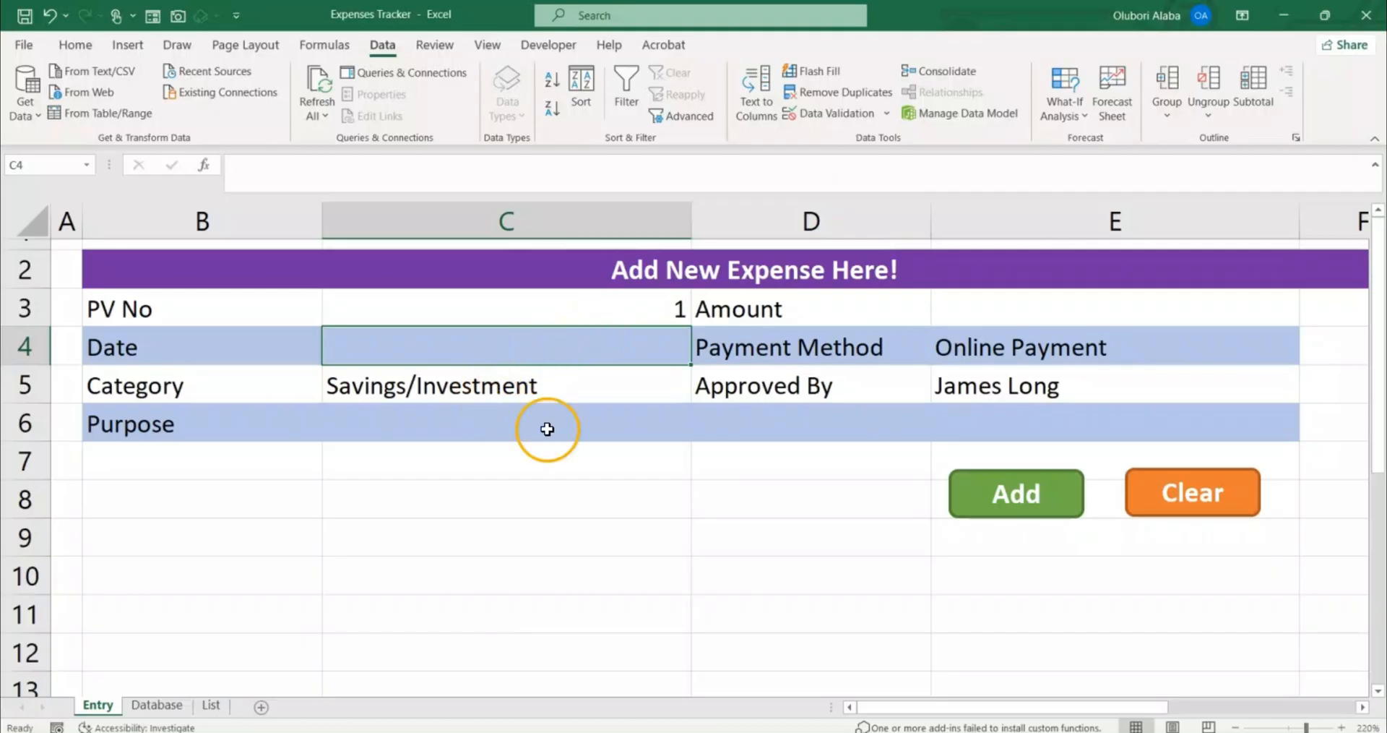
Assign the CopyEntryToDatabase macro to the green Add shape on the Entry sheet.
{"action": "right_click", "coordinate": [1004, 491]}
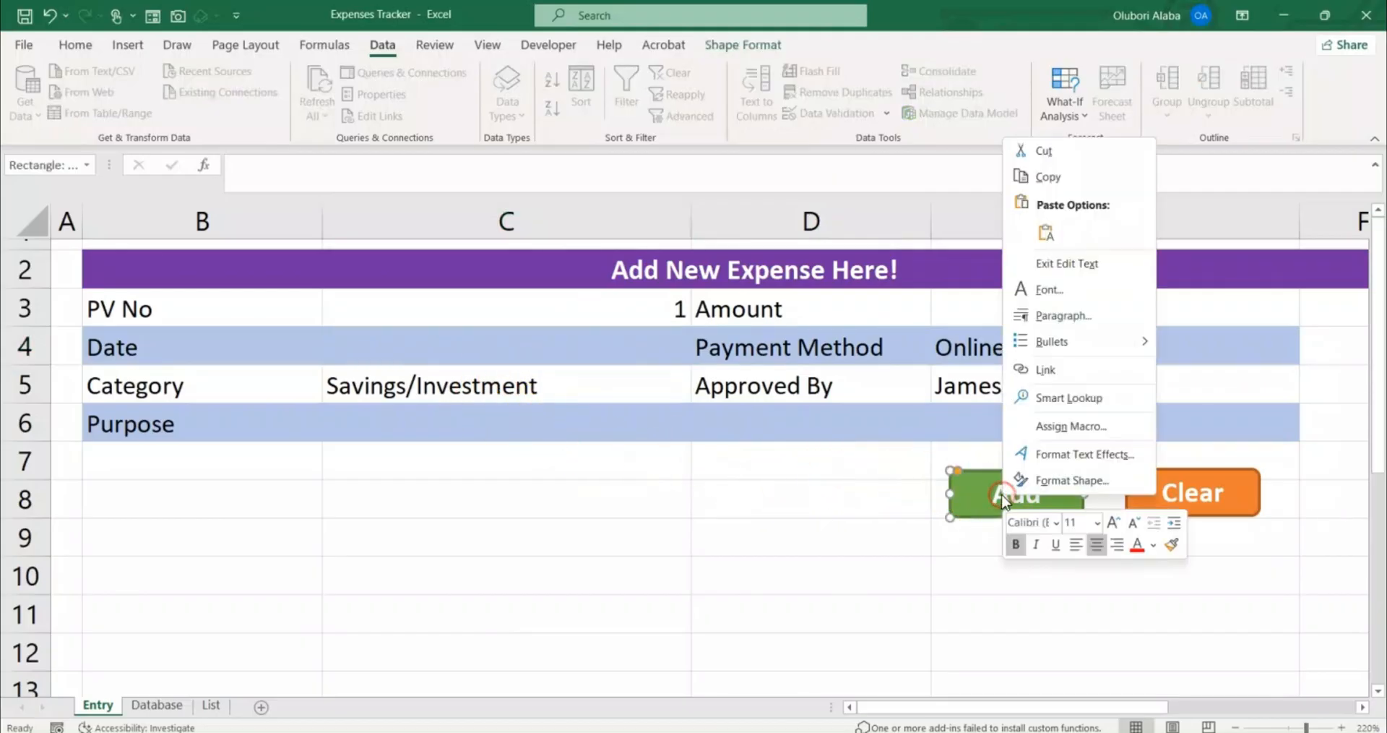
{"action": "left_click", "coordinate": [1069, 424]}
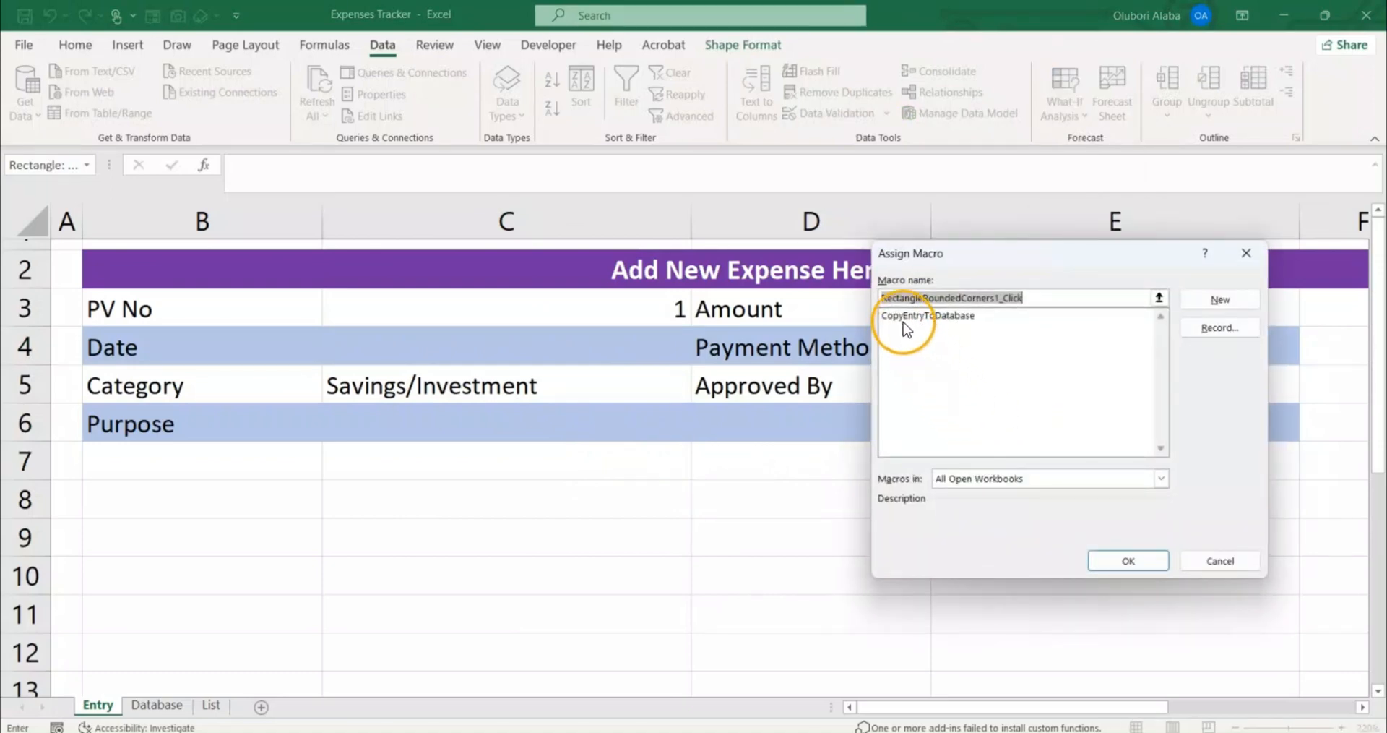
{"action": "left_click", "coordinate": [900, 316]}
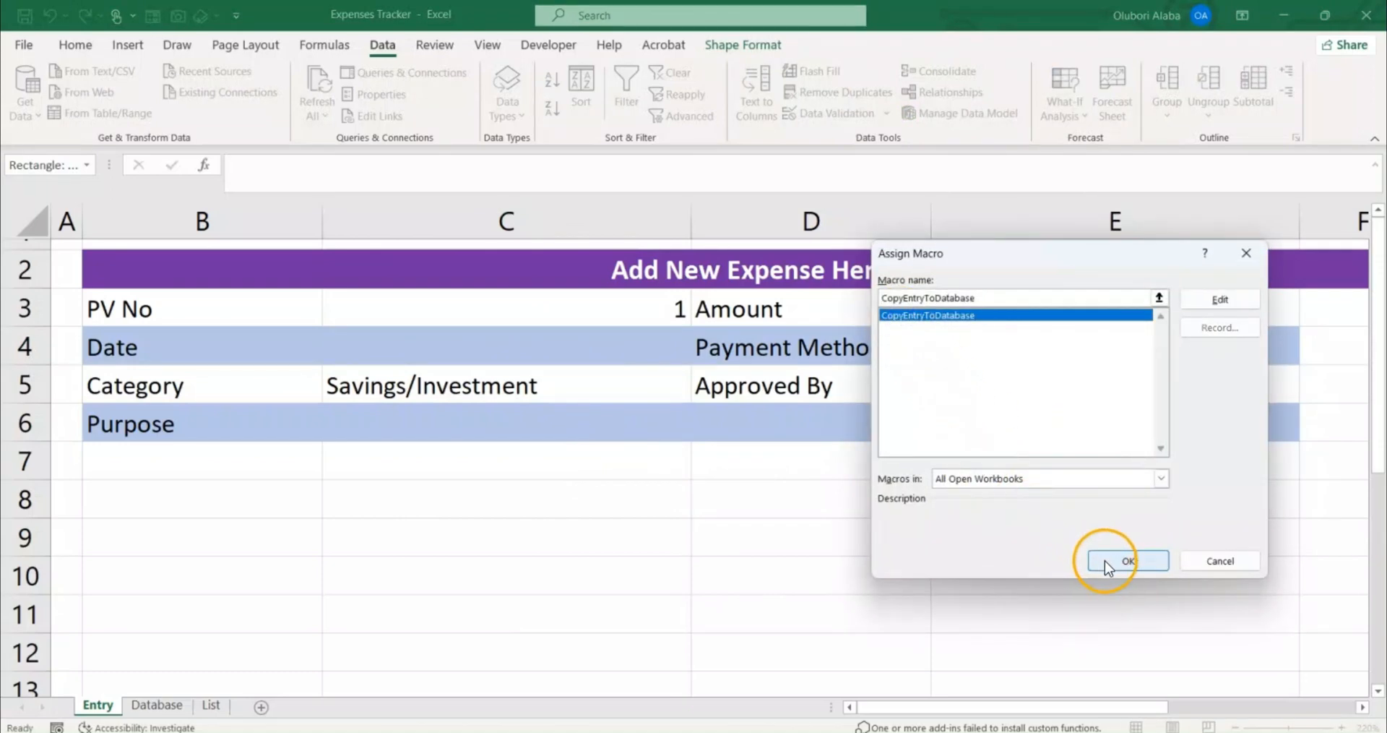
{"action": "left_click", "coordinate": [1108, 565]}
{"action": "left_click", "coordinate": [809, 523]}
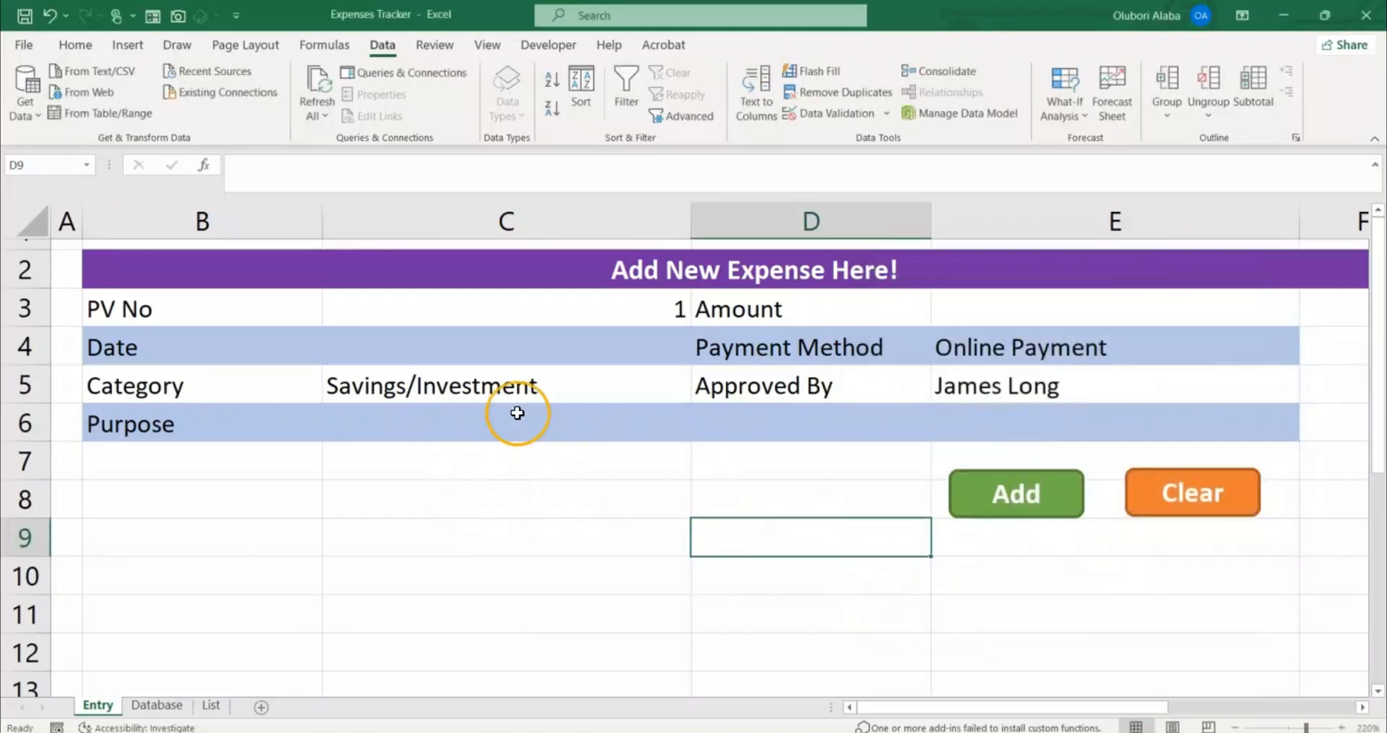
Enter 1/12025 as the Date and choose Education as the Category in the expense entry form.
{"action": "left_click", "coordinate": [554, 308]}
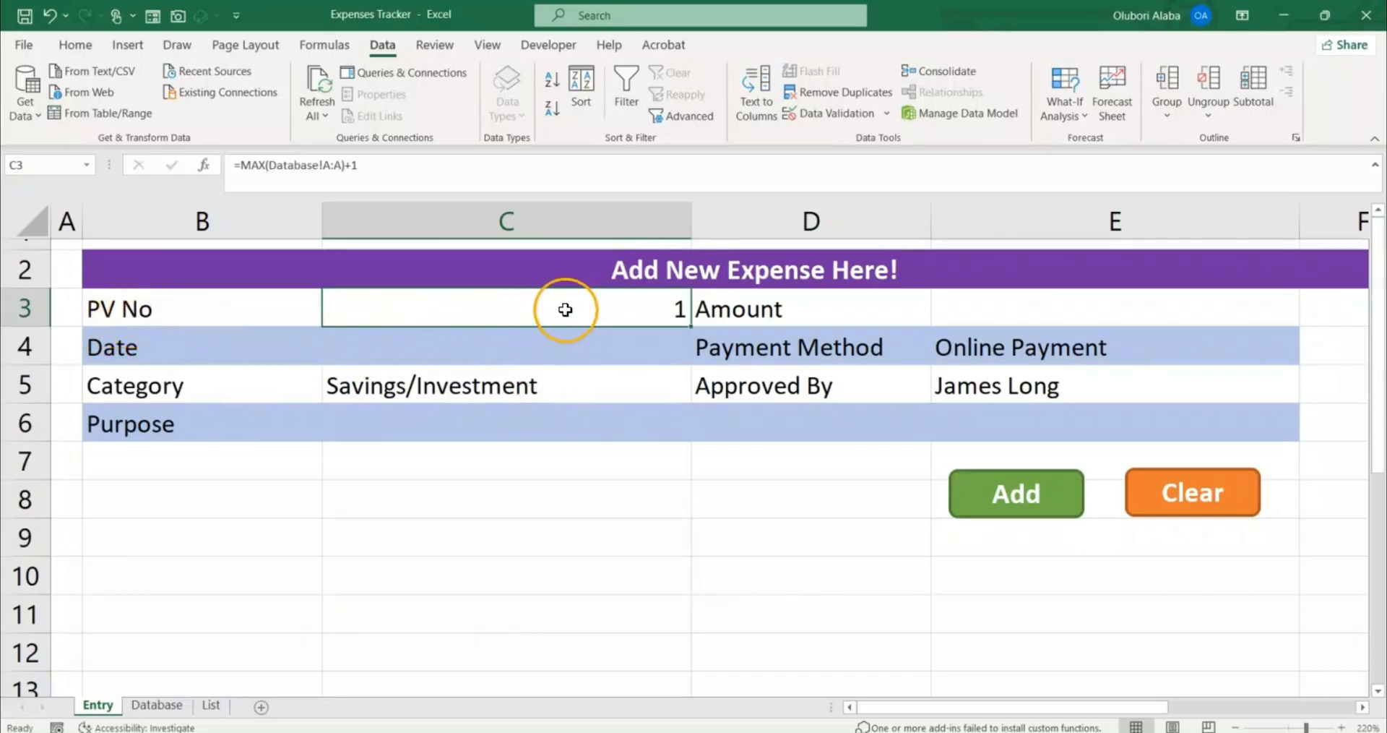
{"action": "left_click", "coordinate": [541, 359]}
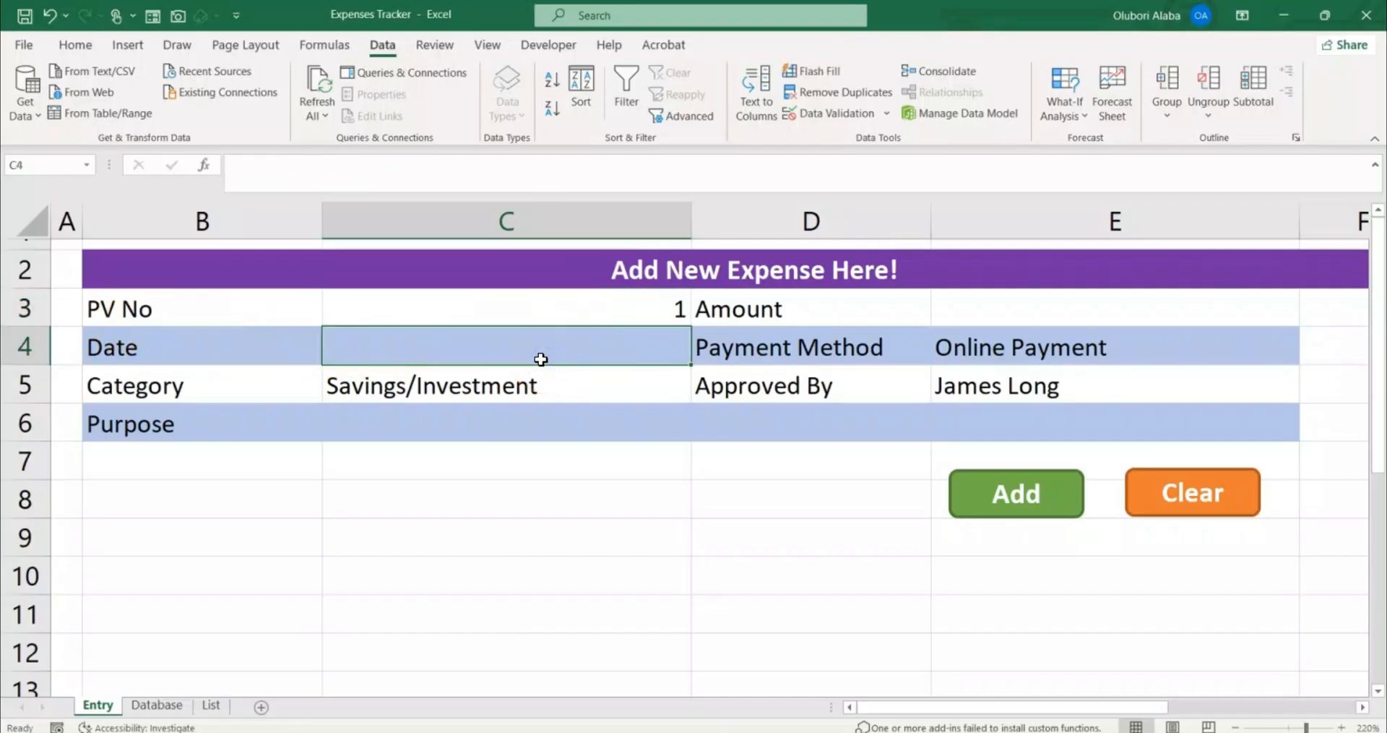
{"action": "type", "text": "1/12025"}
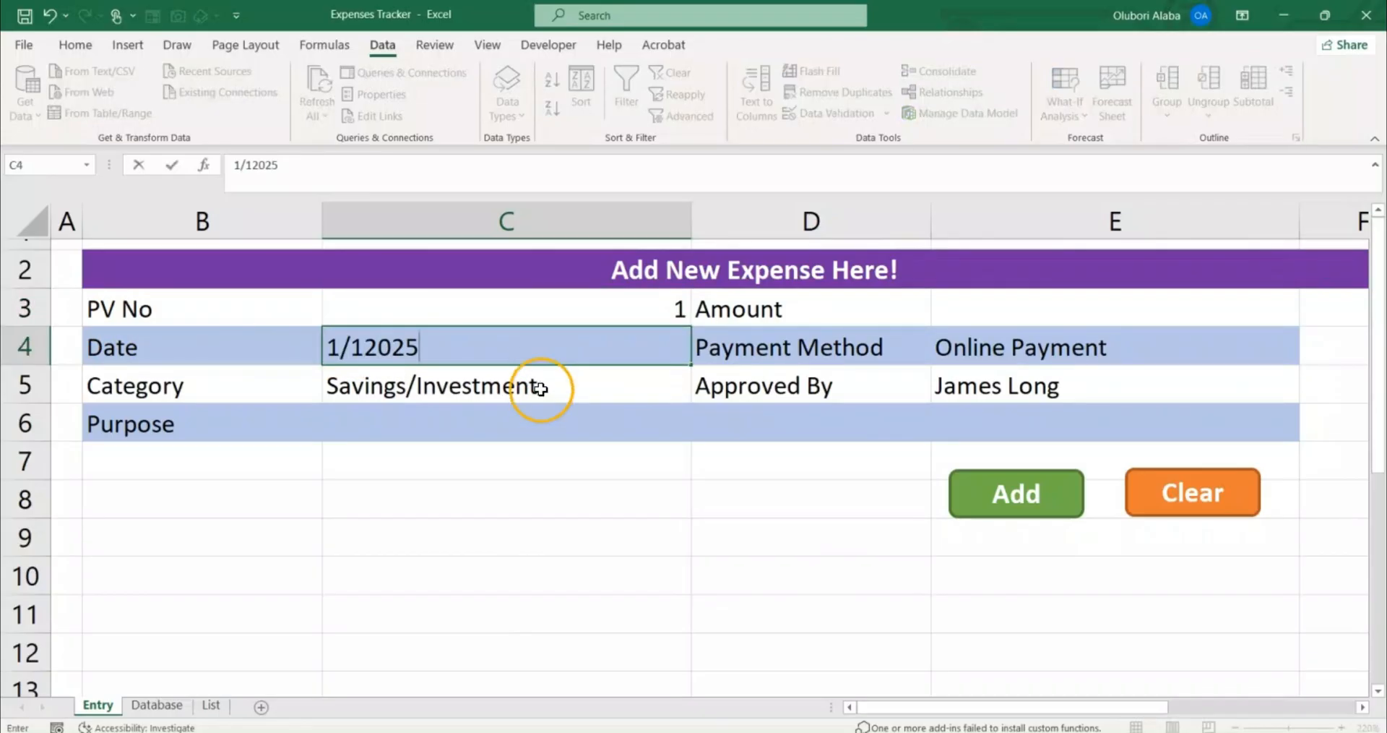
{"action": "left_click", "coordinate": [526, 421]}
{"action": "left_click", "coordinate": [541, 393]}
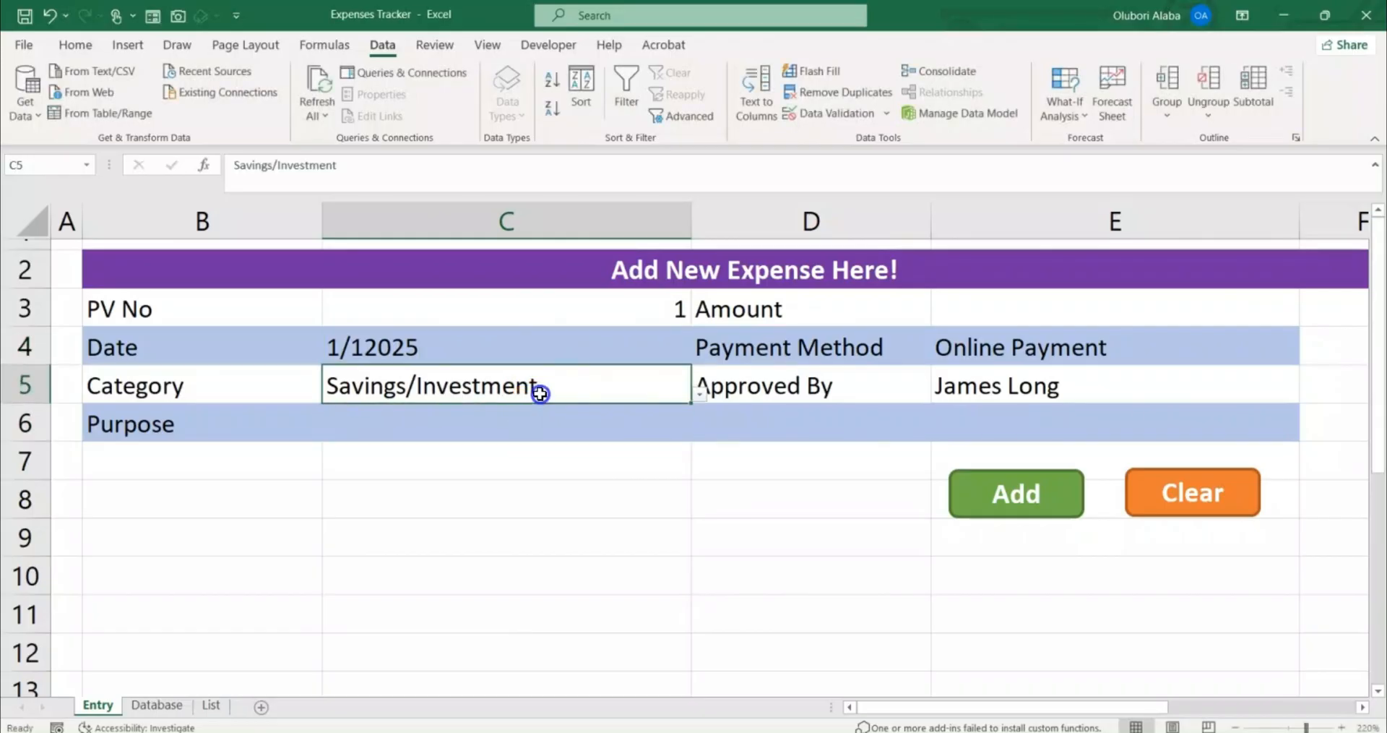
{"action": "left_click", "coordinate": [706, 394]}
{"action": "left_click", "coordinate": [675, 392]}
{"action": "left_click", "coordinate": [700, 394]}
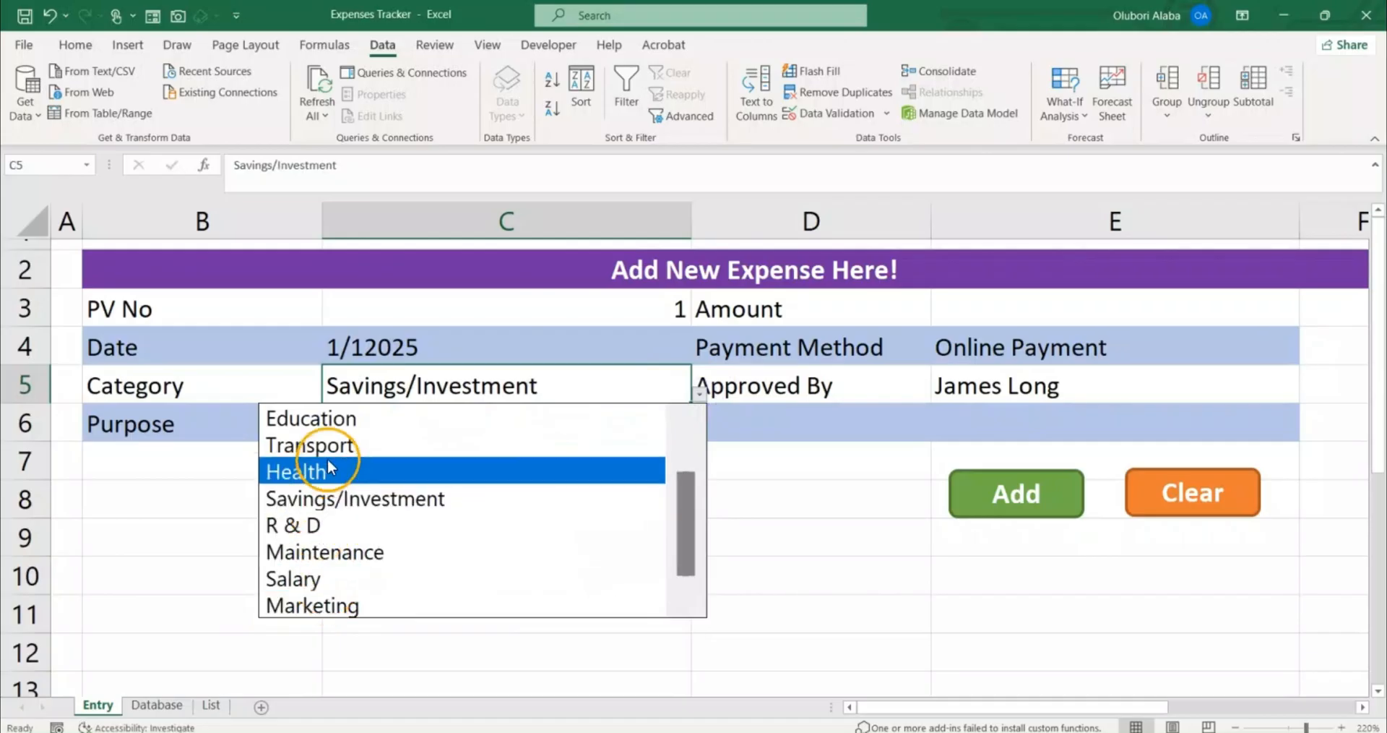
{"action": "left_click", "coordinate": [342, 420]}
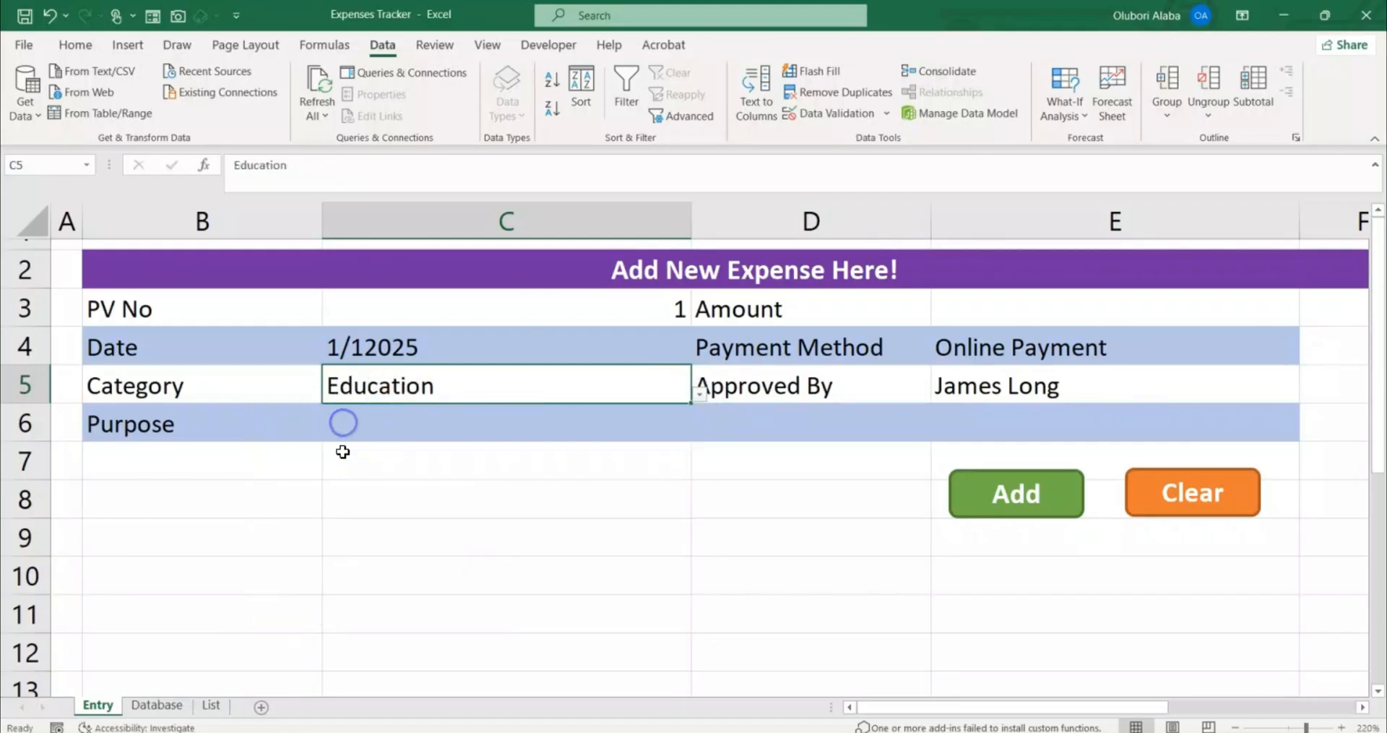
Enter School fee as the Purpose and 90000 as the Amount in the entry form.
{"action": "left_click", "coordinate": [409, 426]}
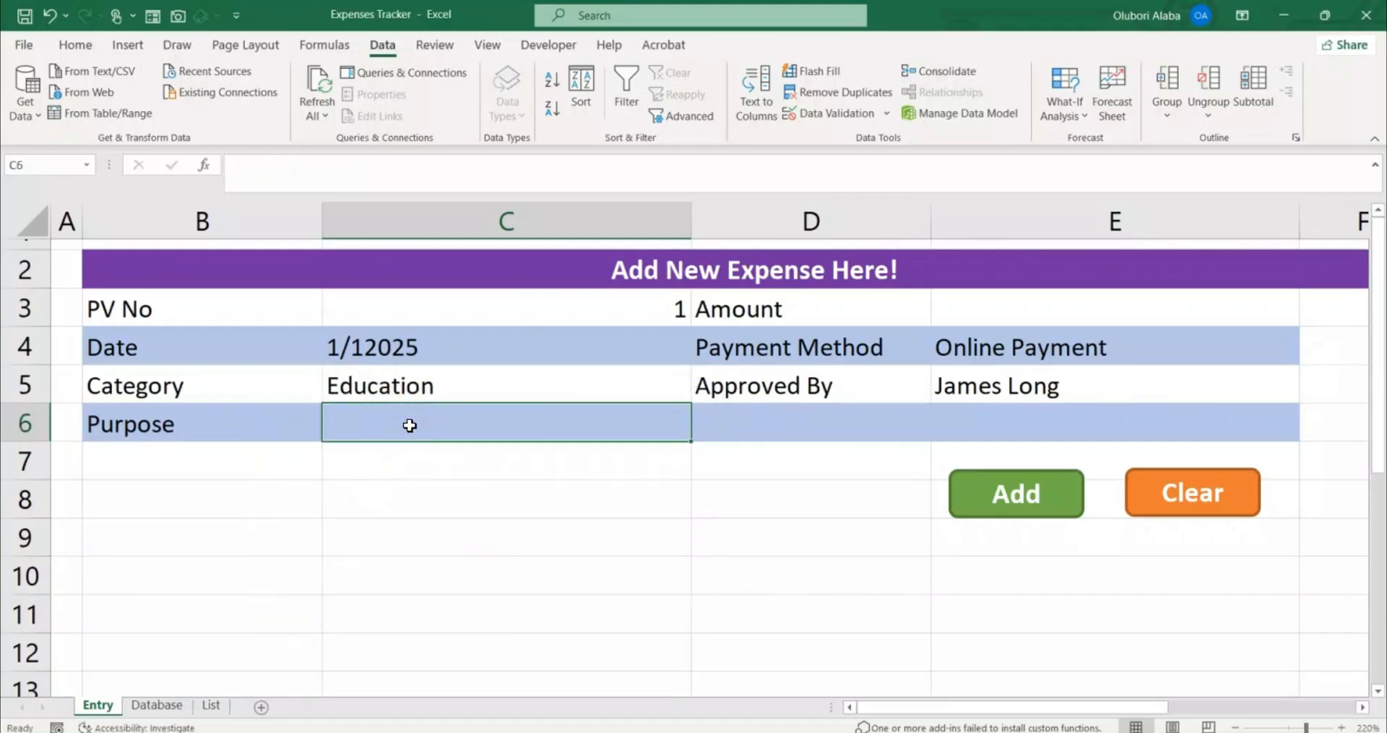
{"action": "type", "text": "School fee"}
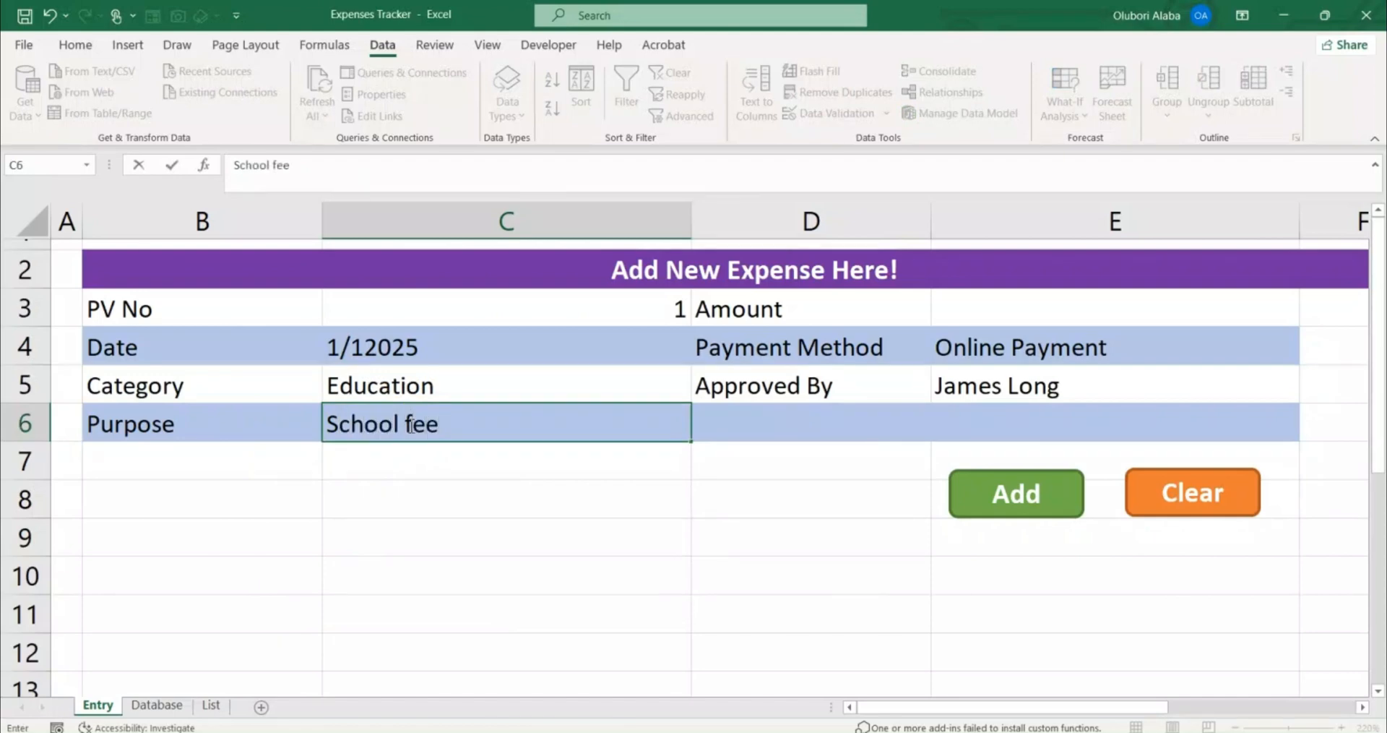
{"action": "left_click", "coordinate": [1002, 299]}
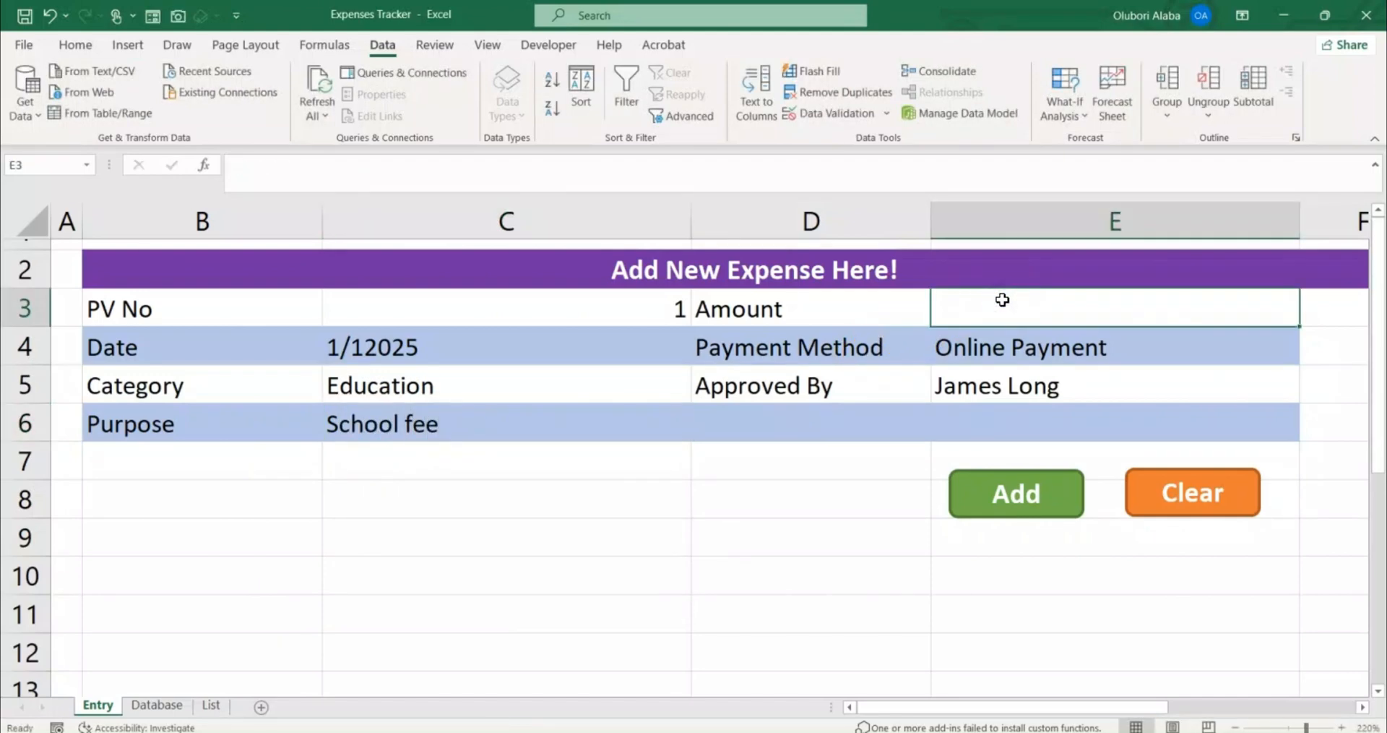
{"action": "type", "text": "9"}
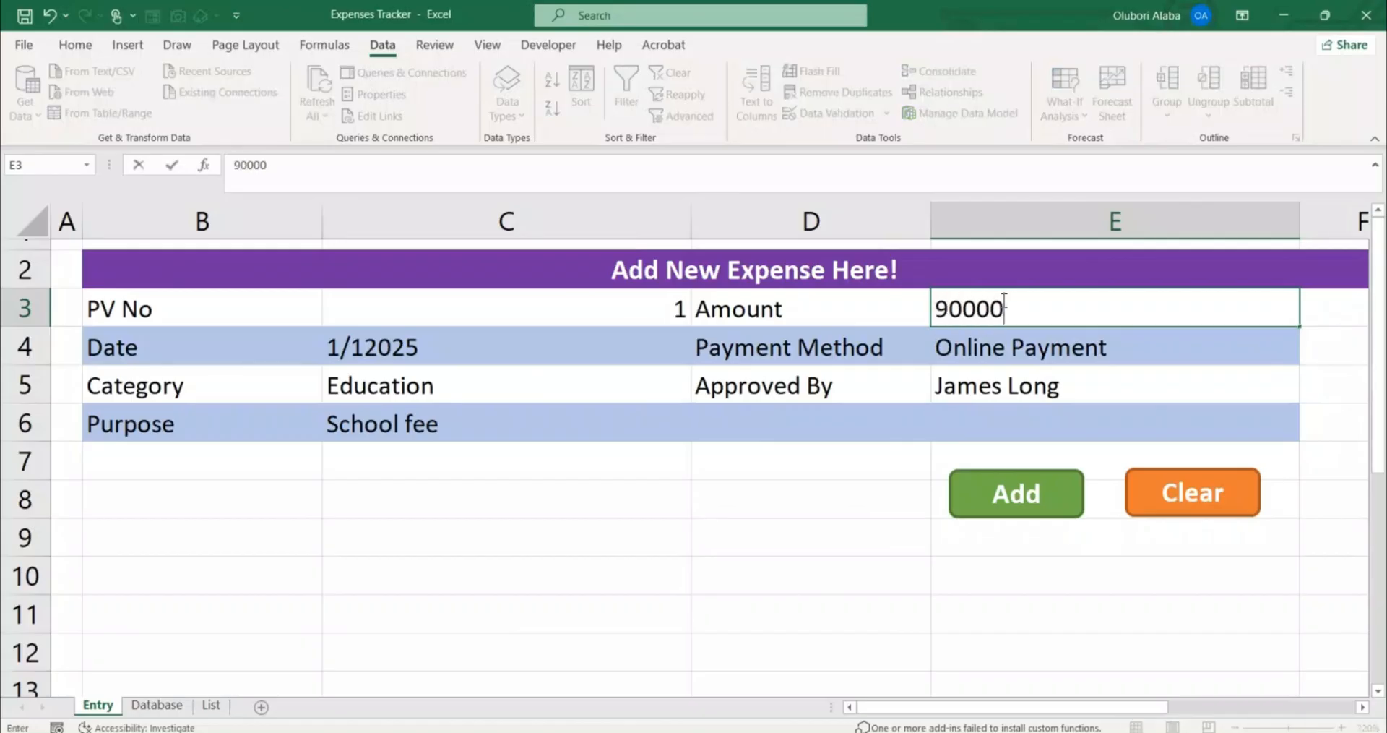
{"action": "type", "text": "0000"}
{"action": "key", "text": "Return"}
Format the Amount value in cell E3 with the $ English (United States) accounting format.
{"action": "left_click", "coordinate": [1002, 299]}
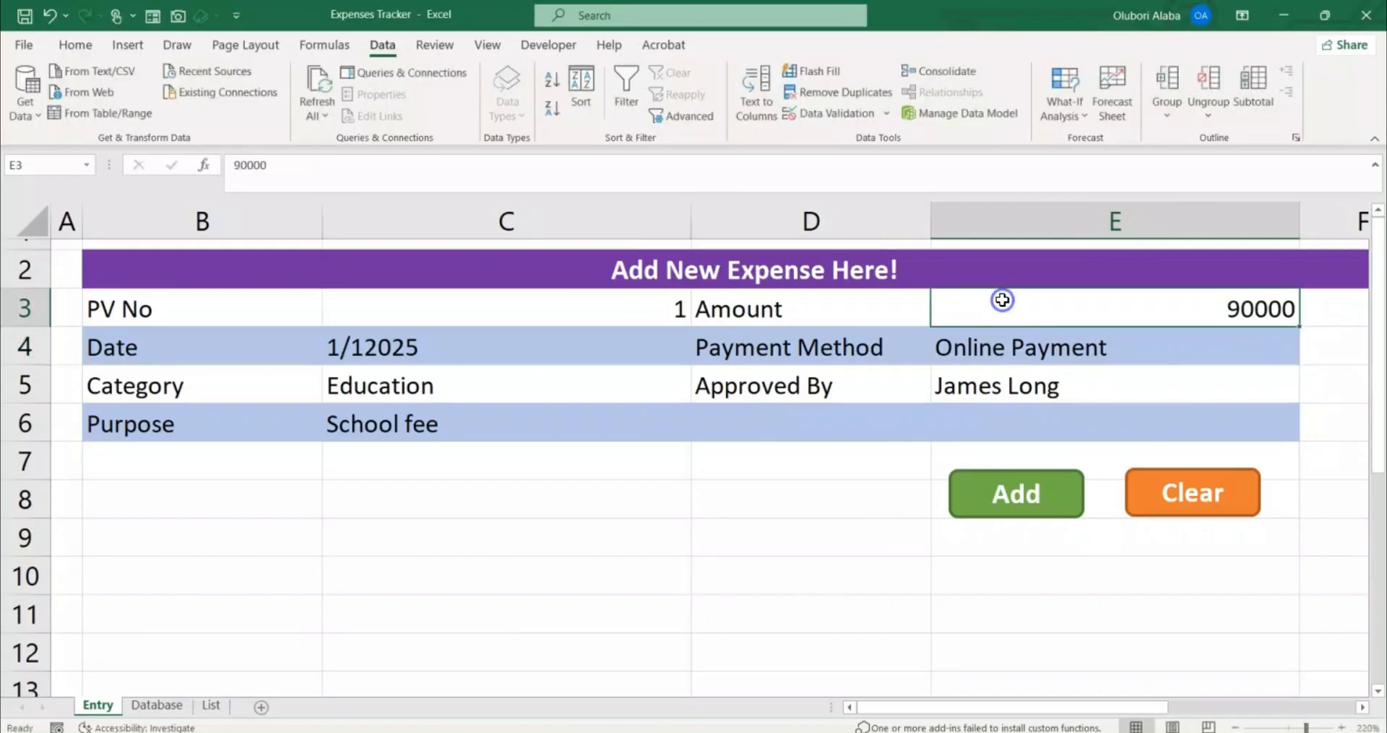
{"action": "left_click", "coordinate": [78, 45]}
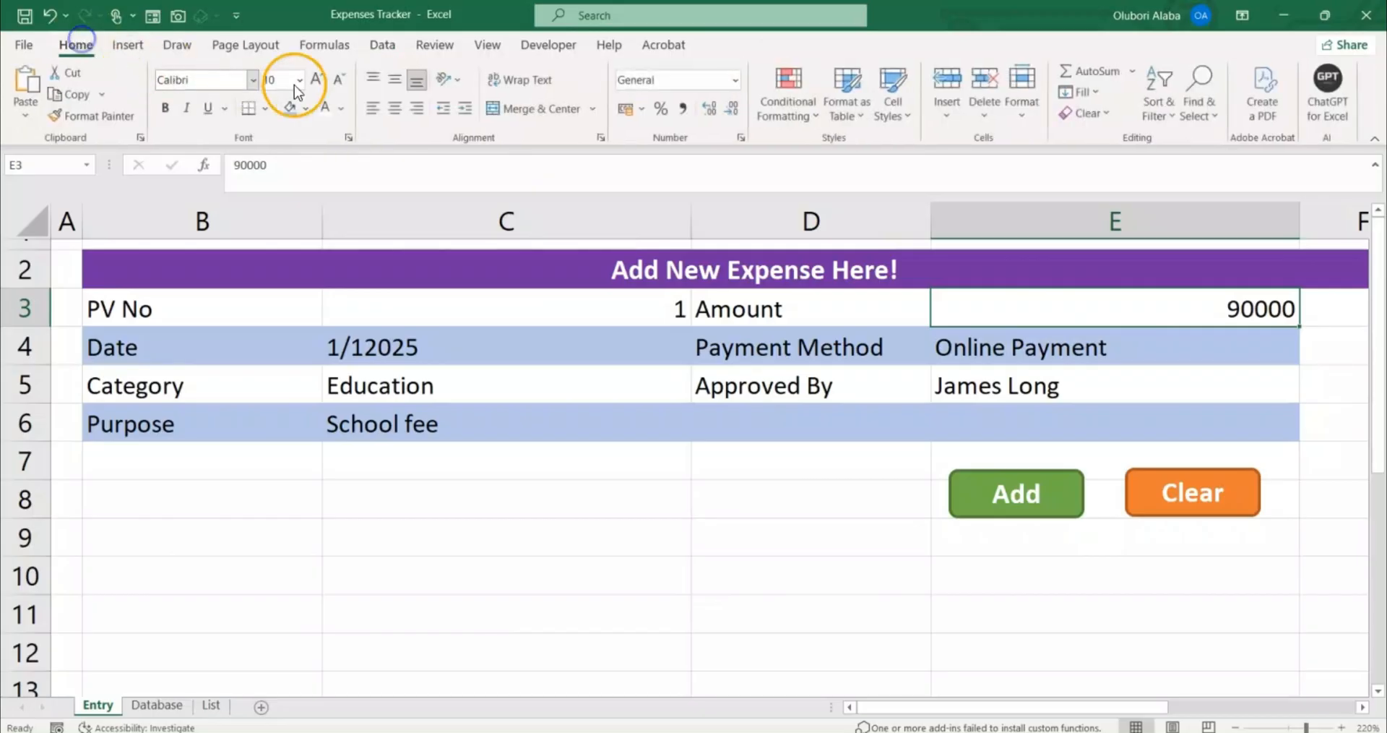
{"action": "left_click", "coordinate": [683, 108]}
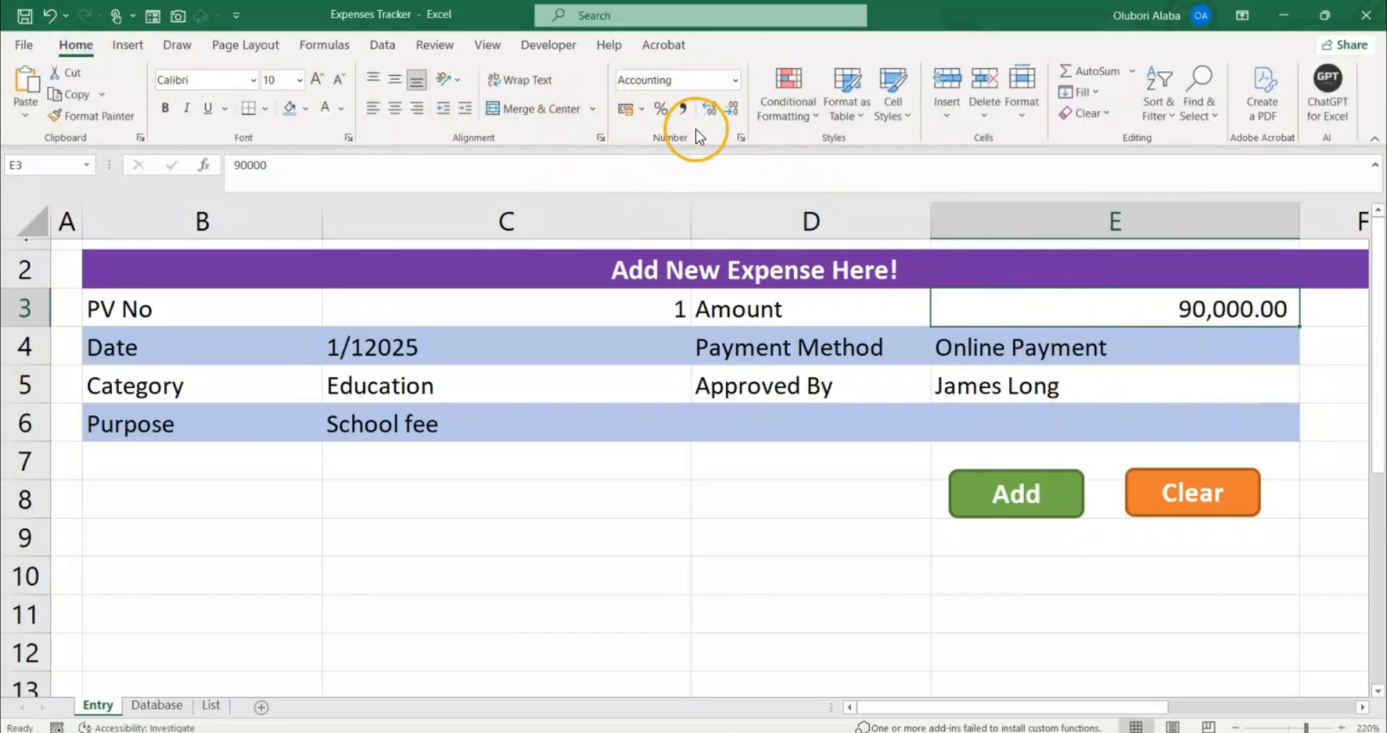
{"action": "left_click", "coordinate": [642, 110]}
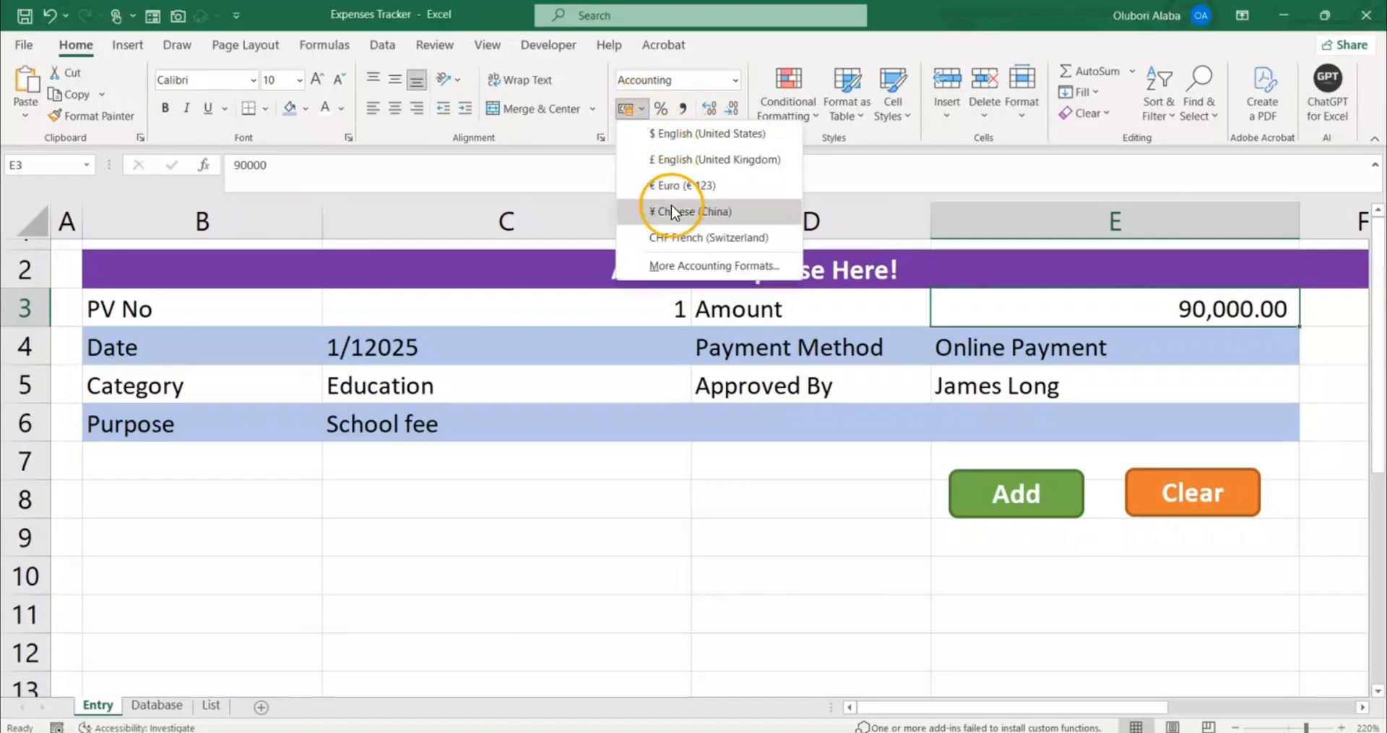
{"action": "left_click", "coordinate": [661, 133]}
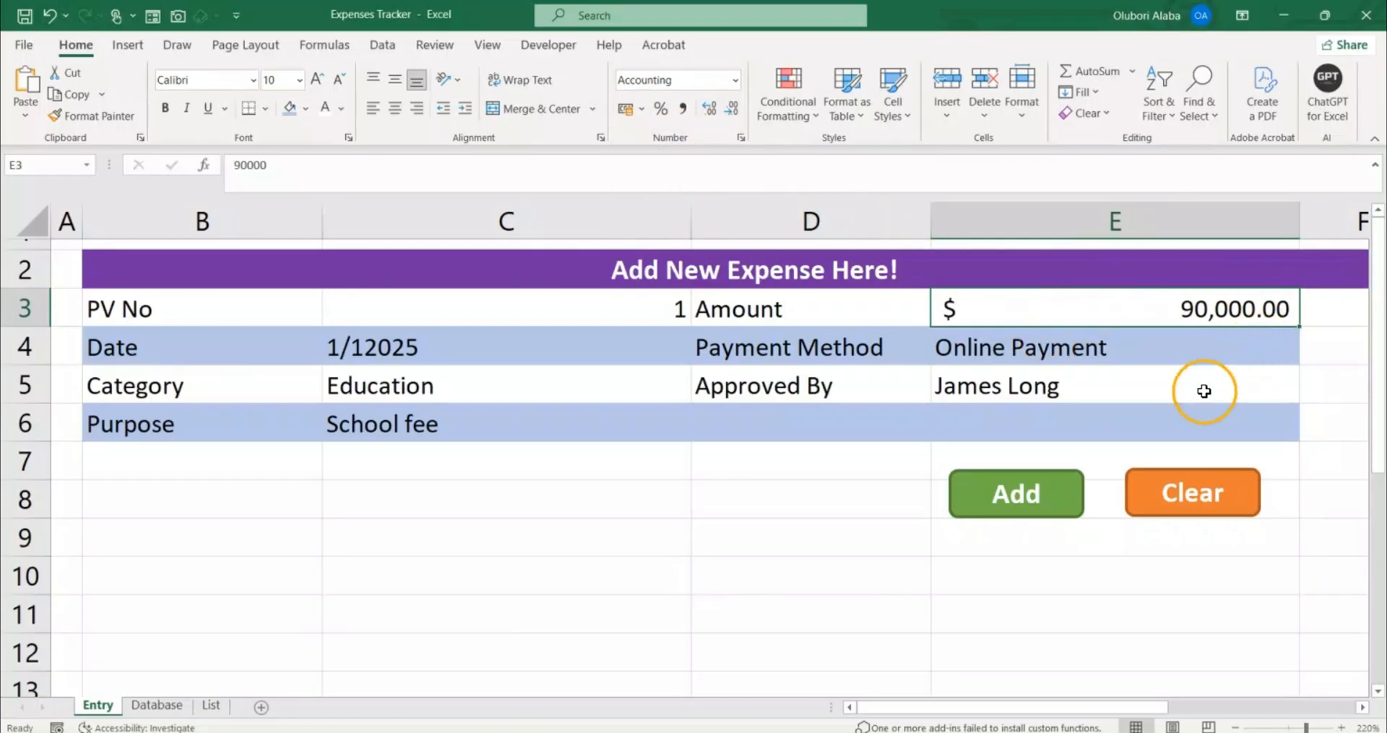
Choose Online Payment as the Payment Method and pick the third listed approver for Approved By.
{"action": "left_click", "coordinate": [1035, 351]}
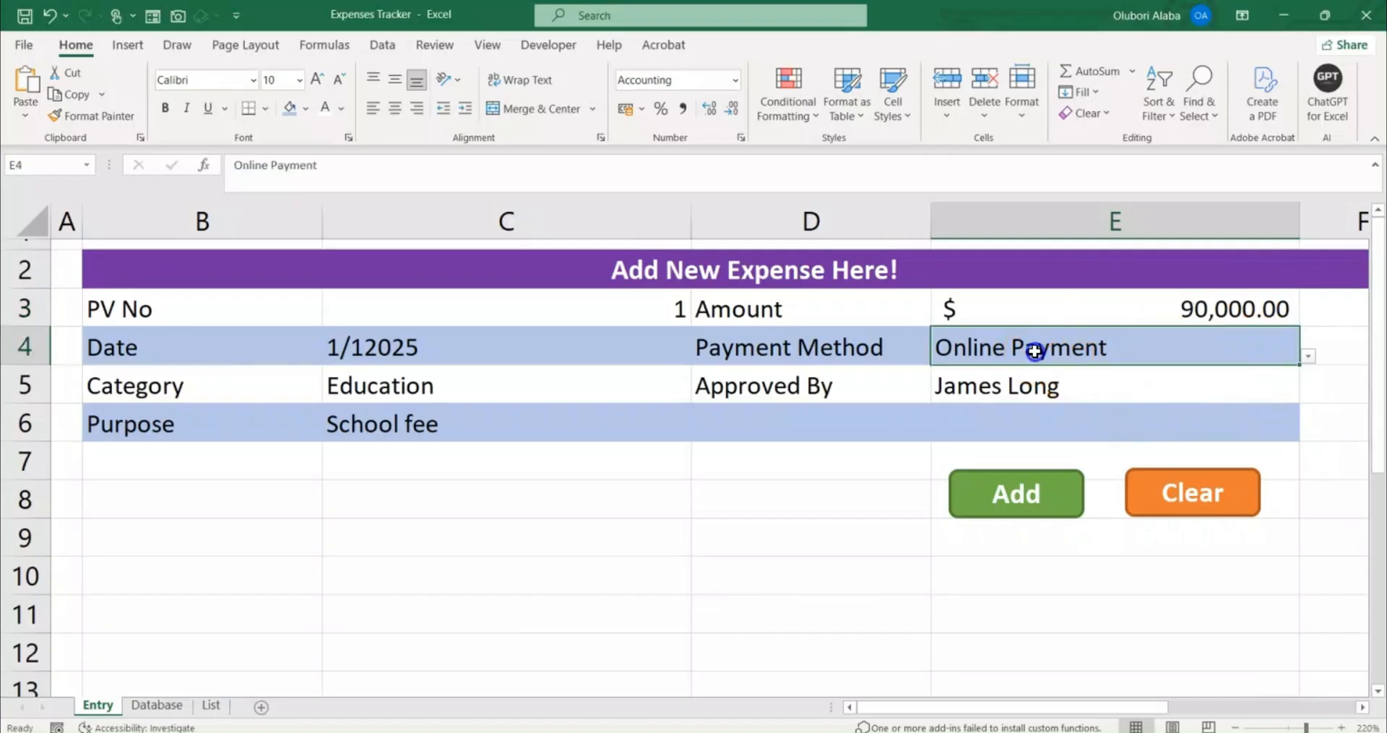
{"action": "left_click", "coordinate": [1309, 355]}
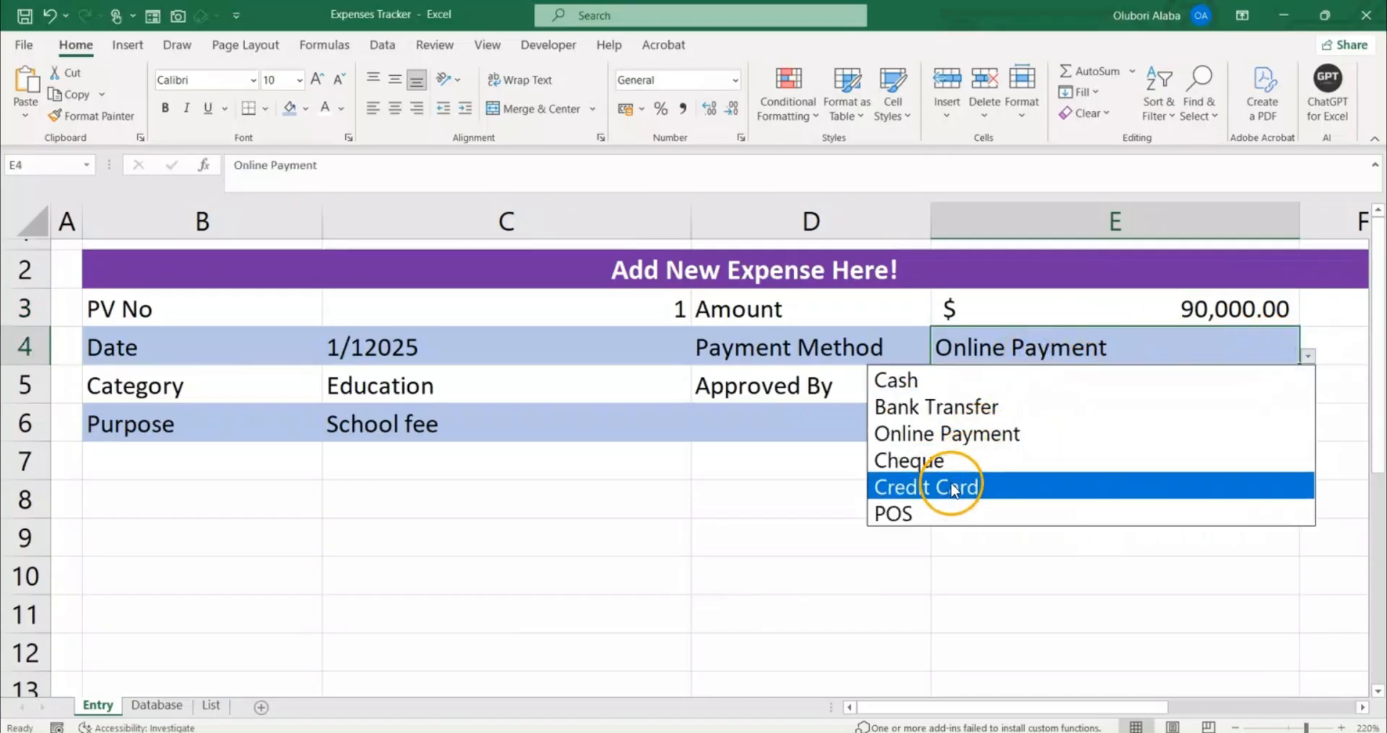
{"action": "left_click", "coordinate": [951, 443]}
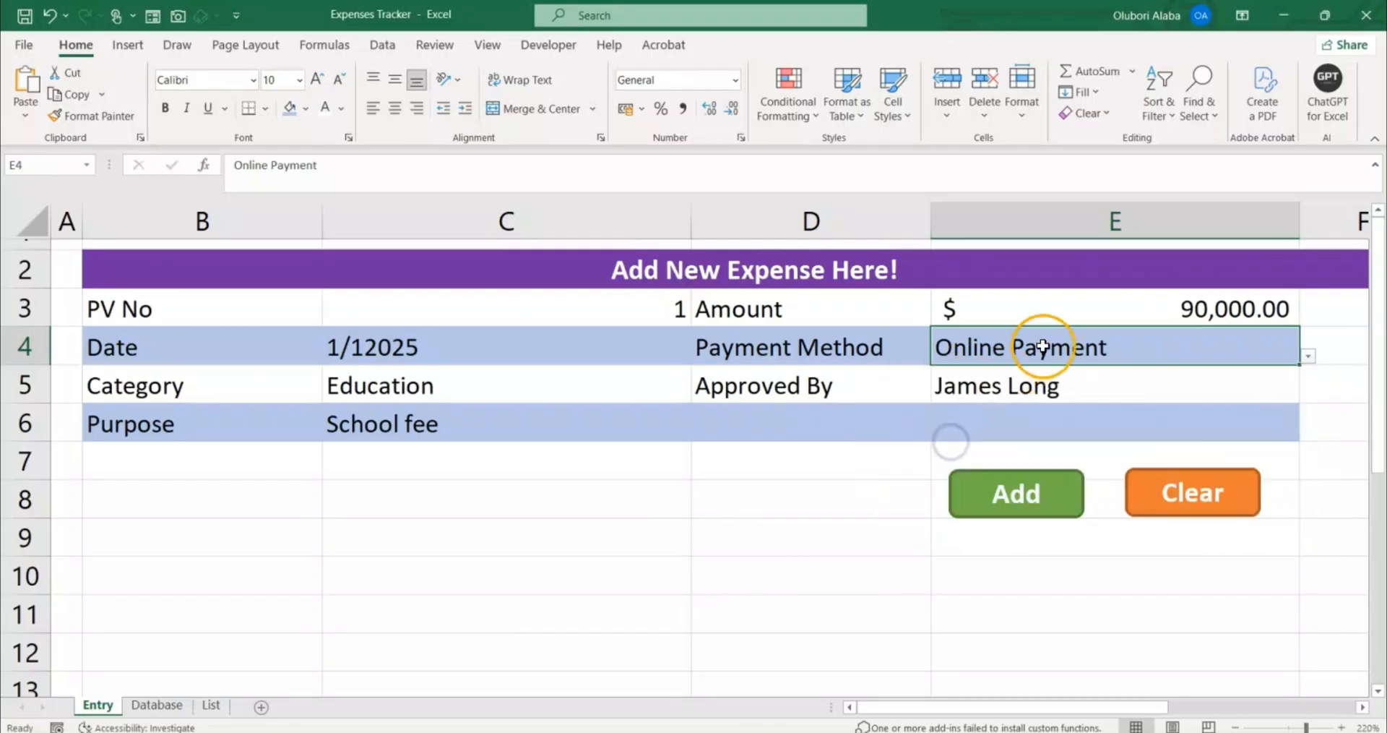
{"action": "left_click", "coordinate": [1031, 392]}
{"action": "left_click", "coordinate": [1308, 393]}
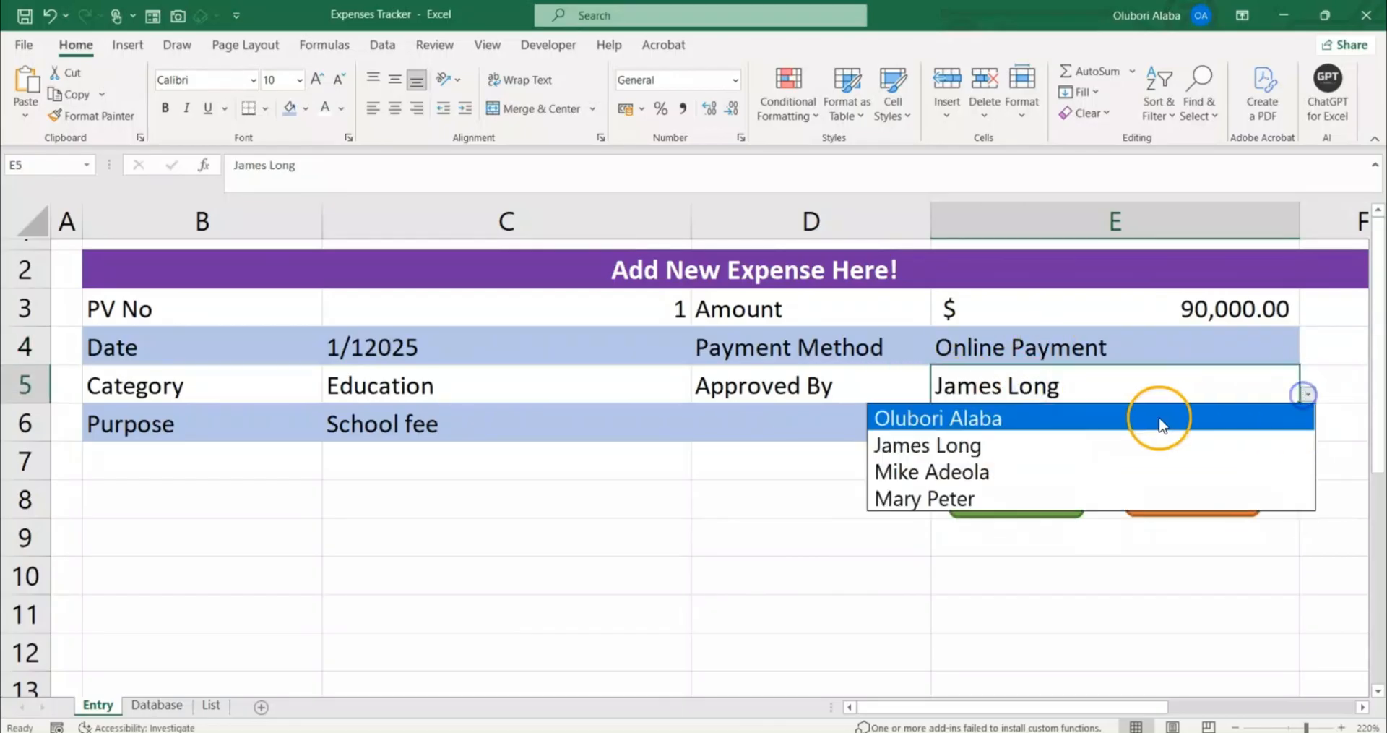
{"action": "left_click", "coordinate": [980, 473]}
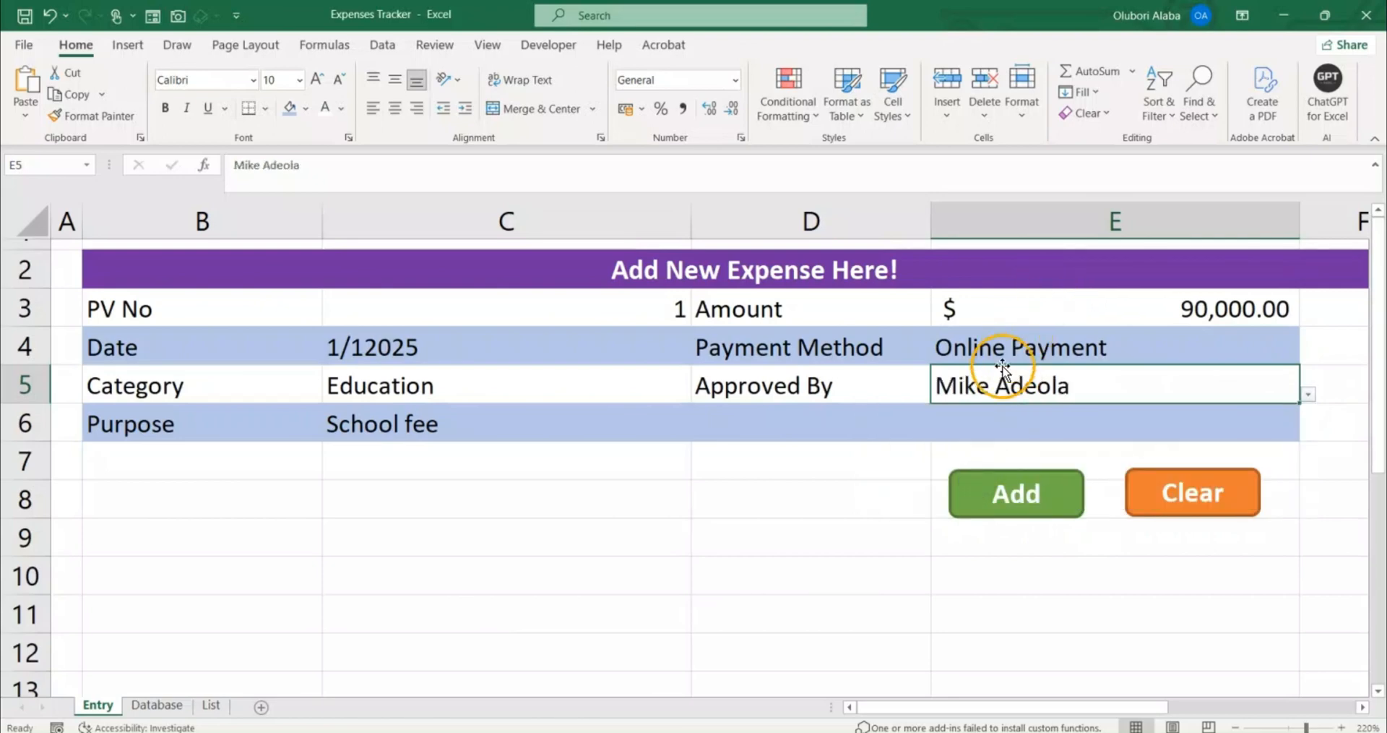
Run the Add macro to submit the completed expense, dismiss its message, and open the Database sheet.
{"action": "left_click", "coordinate": [1004, 497]}
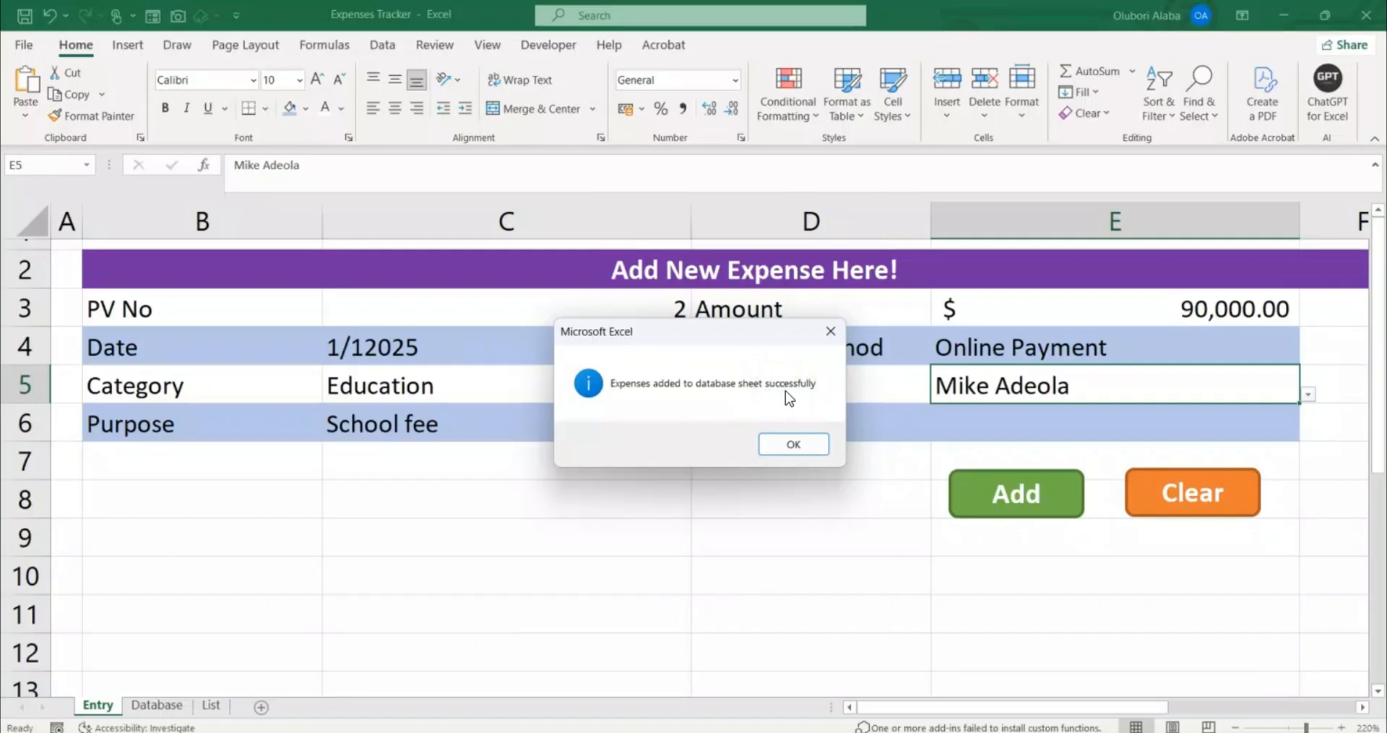
{"action": "left_click", "coordinate": [793, 444]}
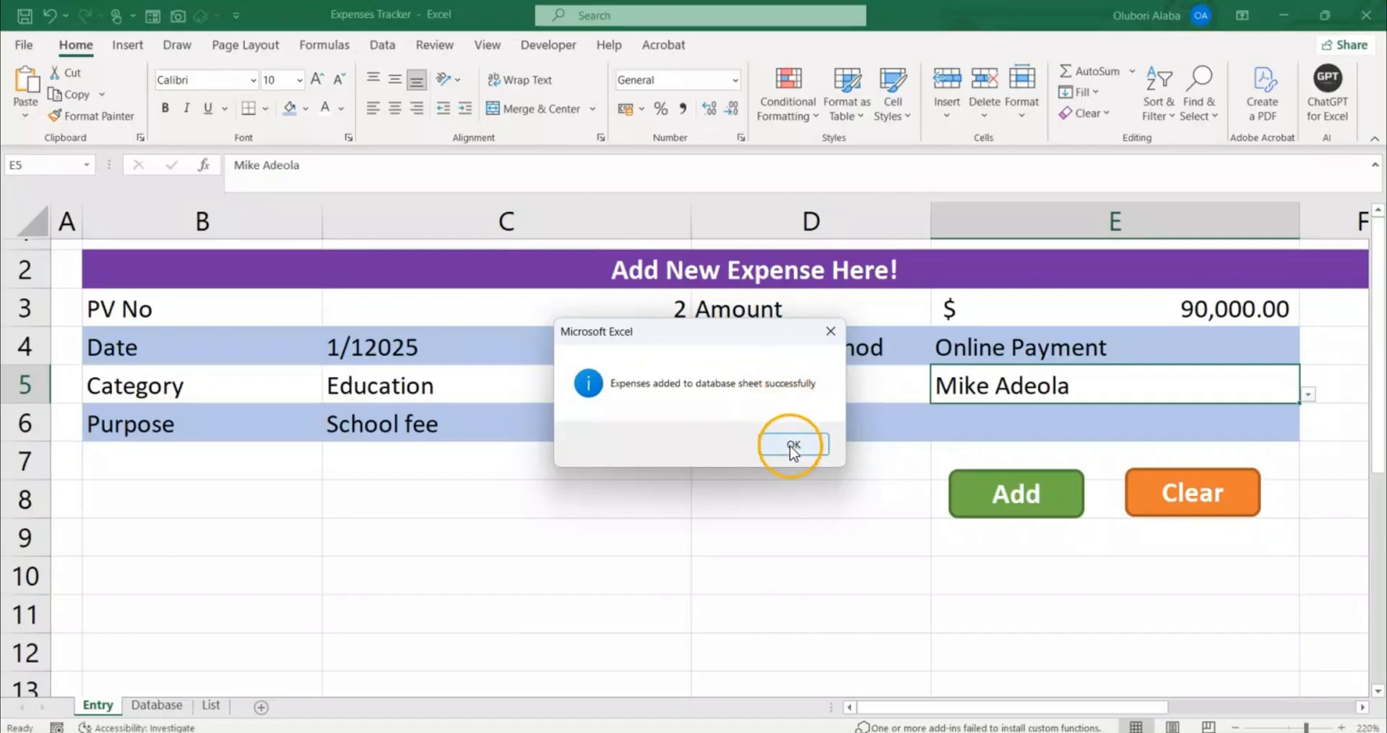
{"action": "left_click", "coordinate": [158, 707]}
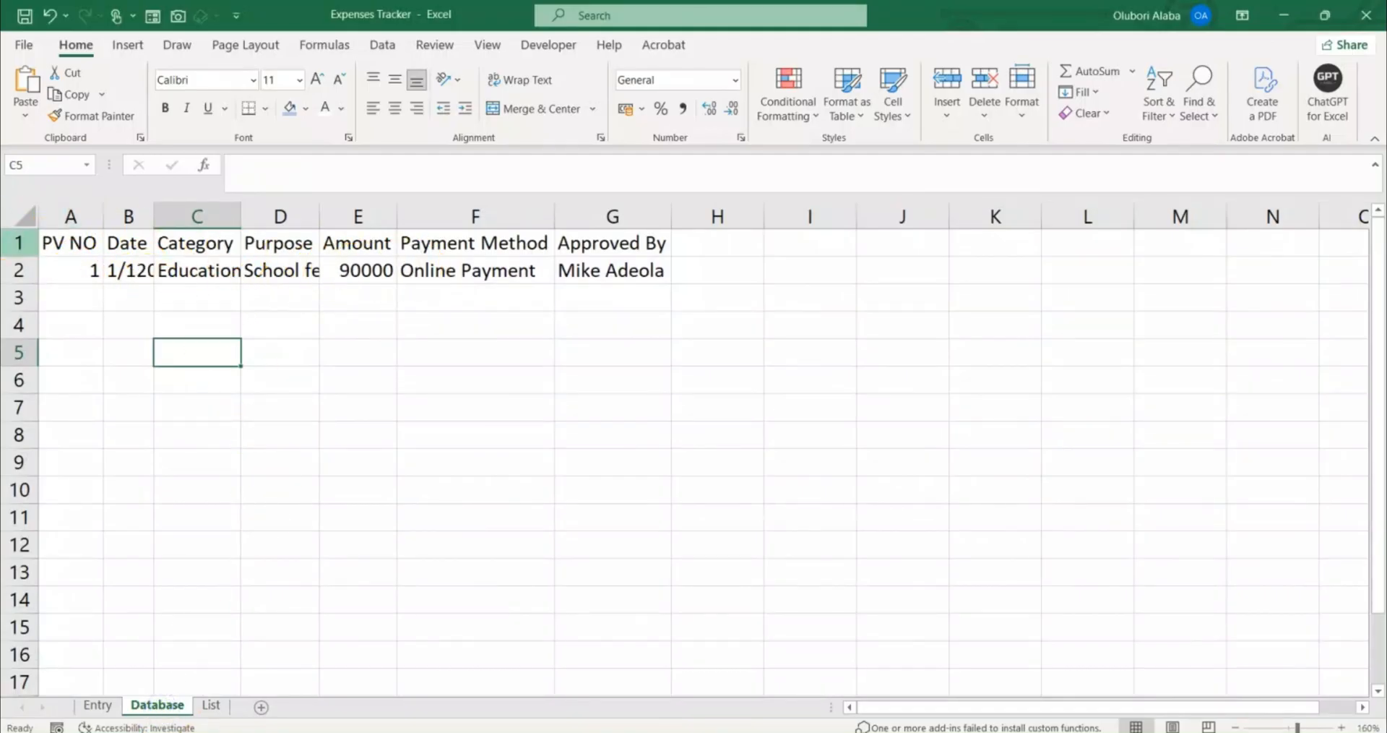
Autofit the widths of all columns in the Database sheet to their contents.
{"action": "left_click", "coordinate": [23, 222]}
{"action": "double_click", "coordinate": [98, 215]}
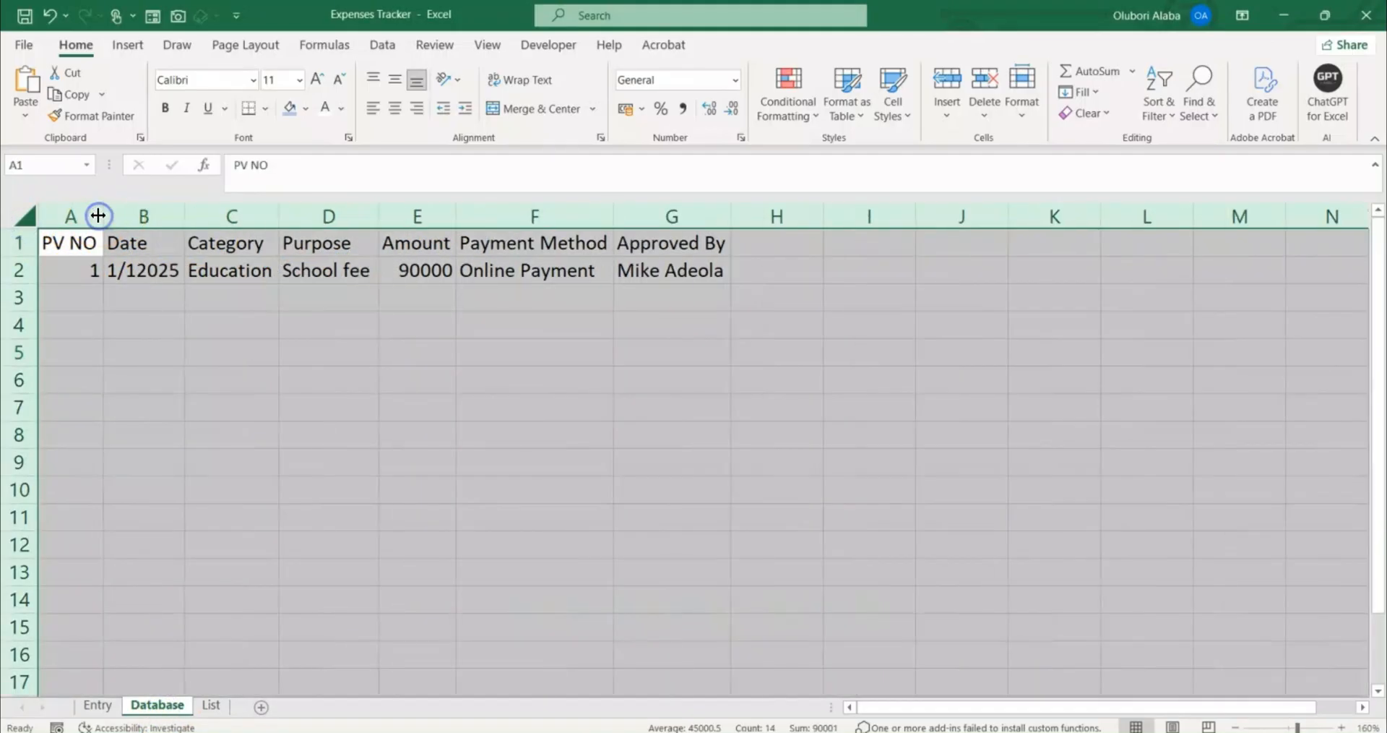
{"action": "left_click", "coordinate": [265, 361]}
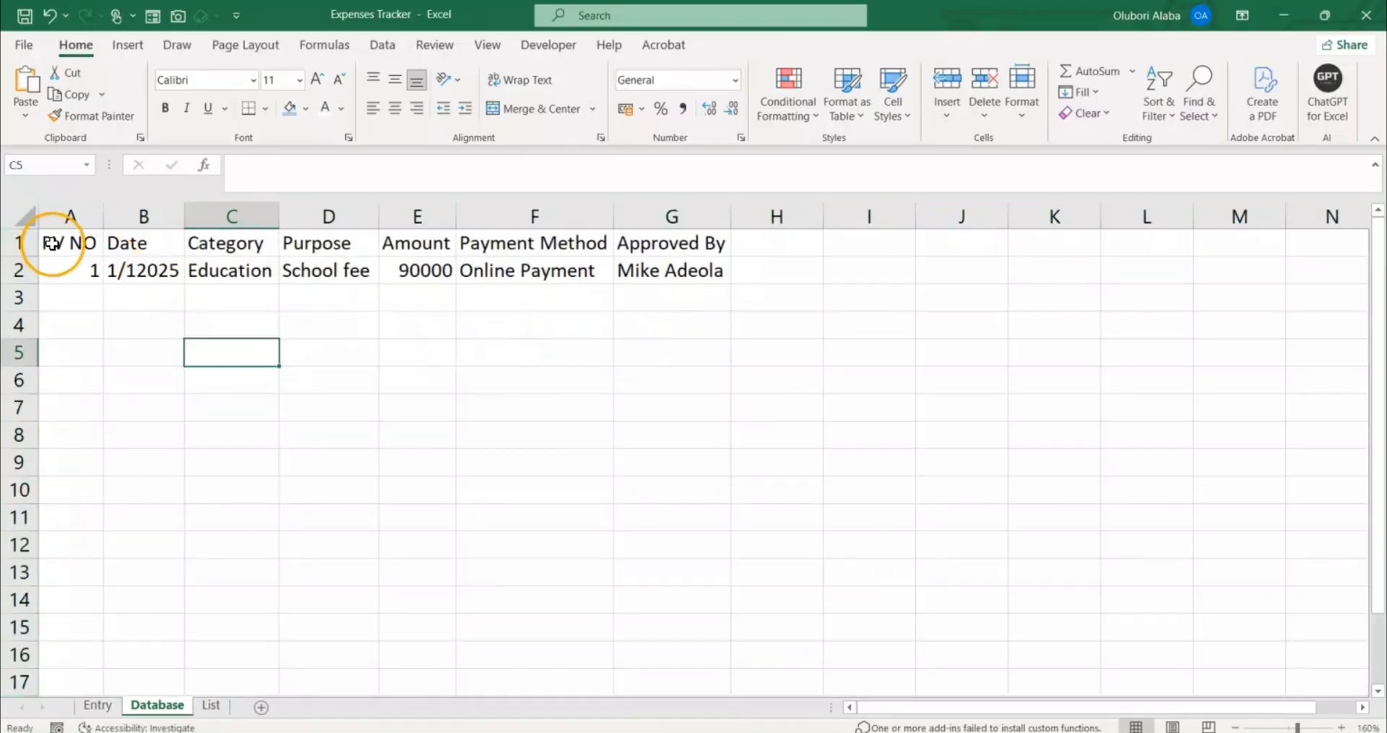
Convert columns A through G of the Database sheet into a table with headers.
{"action": "left_click_drag", "start_coordinate": [58, 221], "coordinate": [656, 221]}
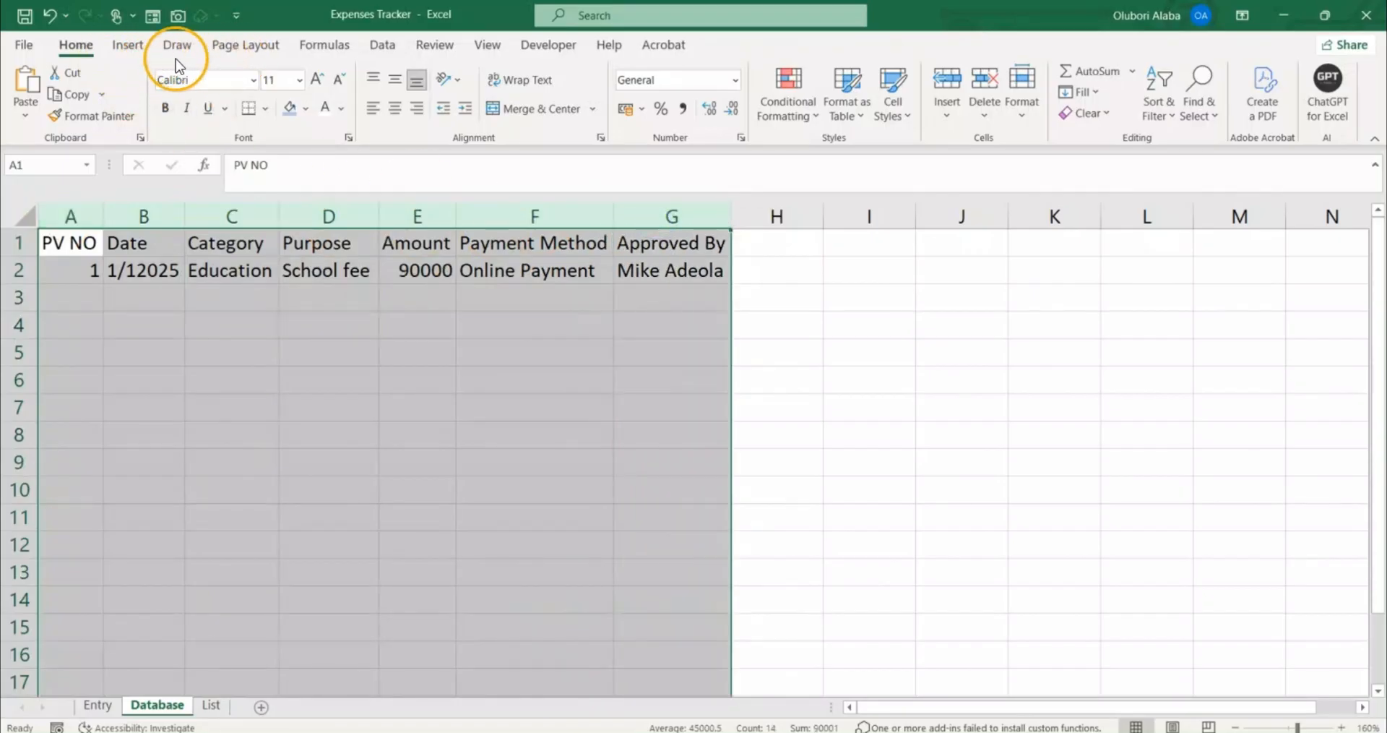
{"action": "left_click", "coordinate": [128, 45]}
{"action": "left_click", "coordinate": [152, 83]}
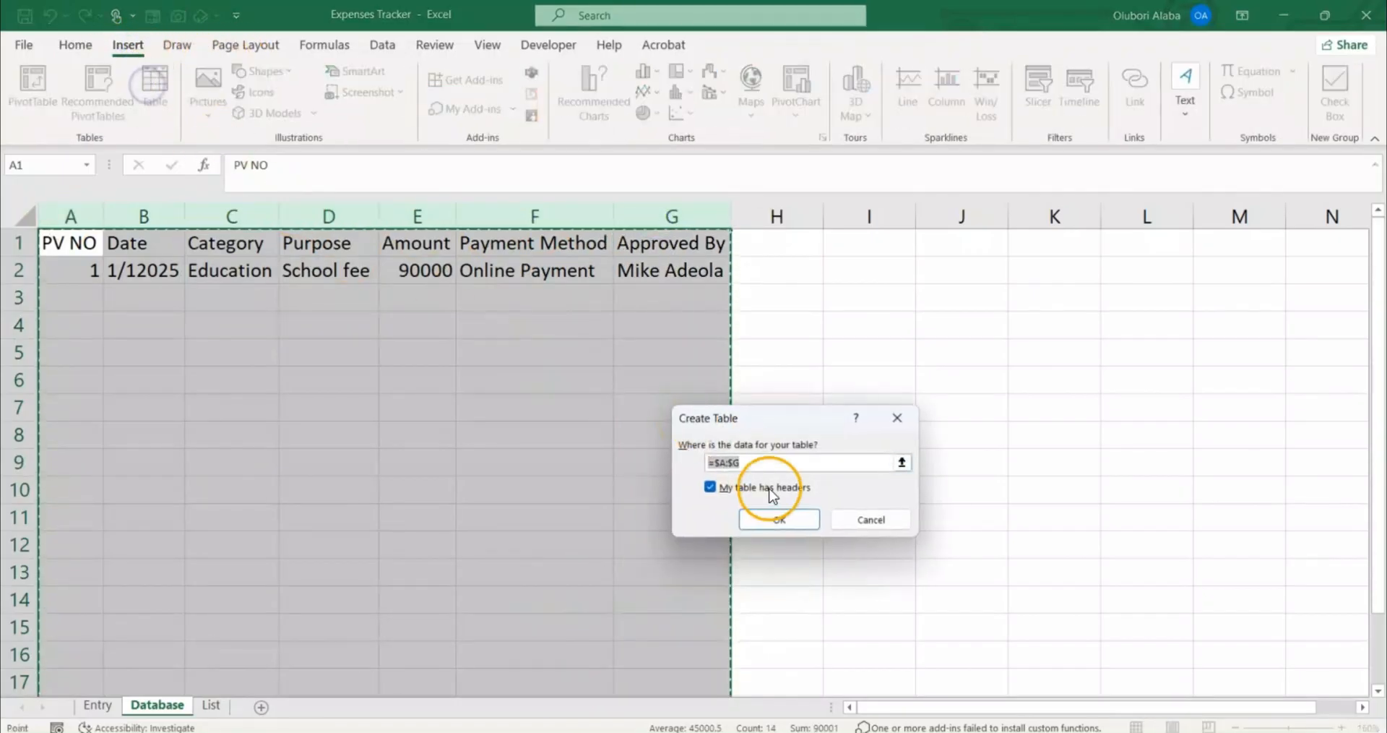
{"action": "left_click", "coordinate": [779, 519]}
{"action": "left_click", "coordinate": [501, 450]}
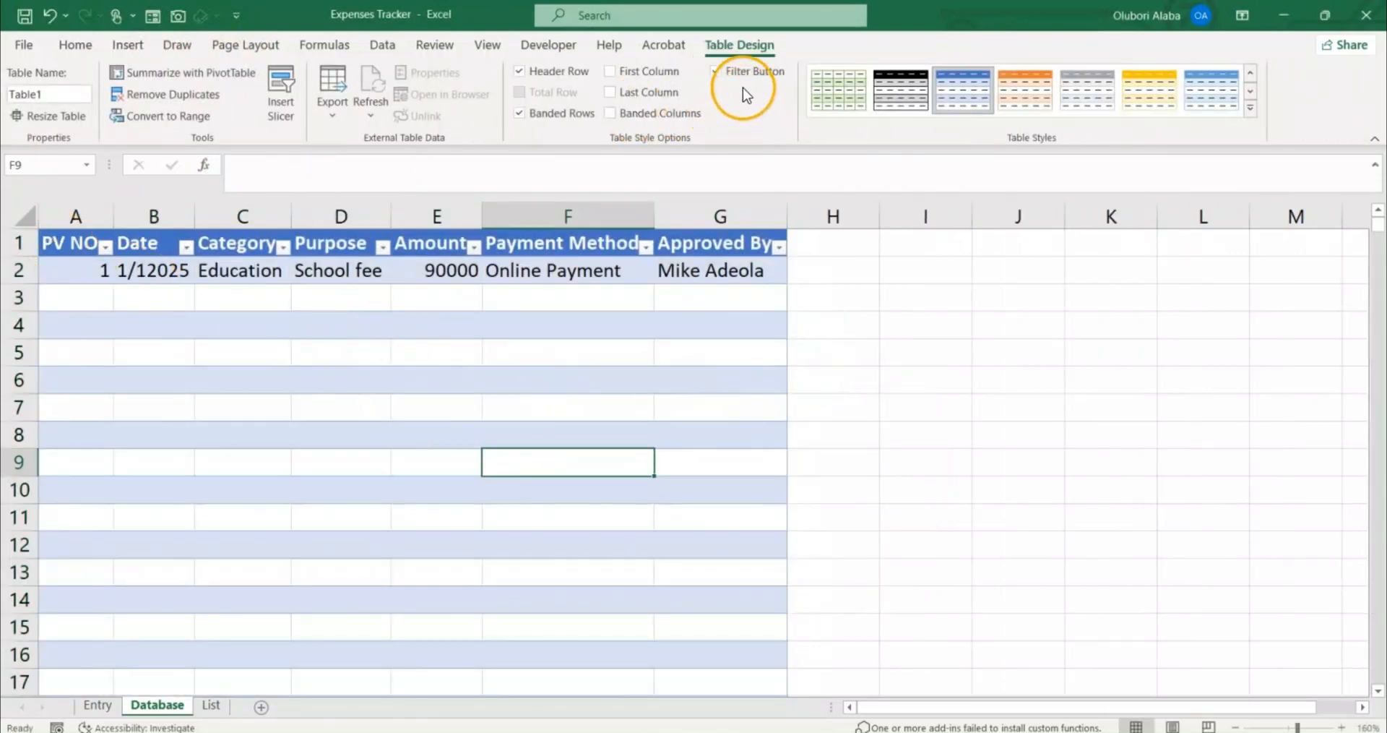
Turn off the filter buttons in the Database table's header row.
{"action": "left_click", "coordinate": [717, 72]}
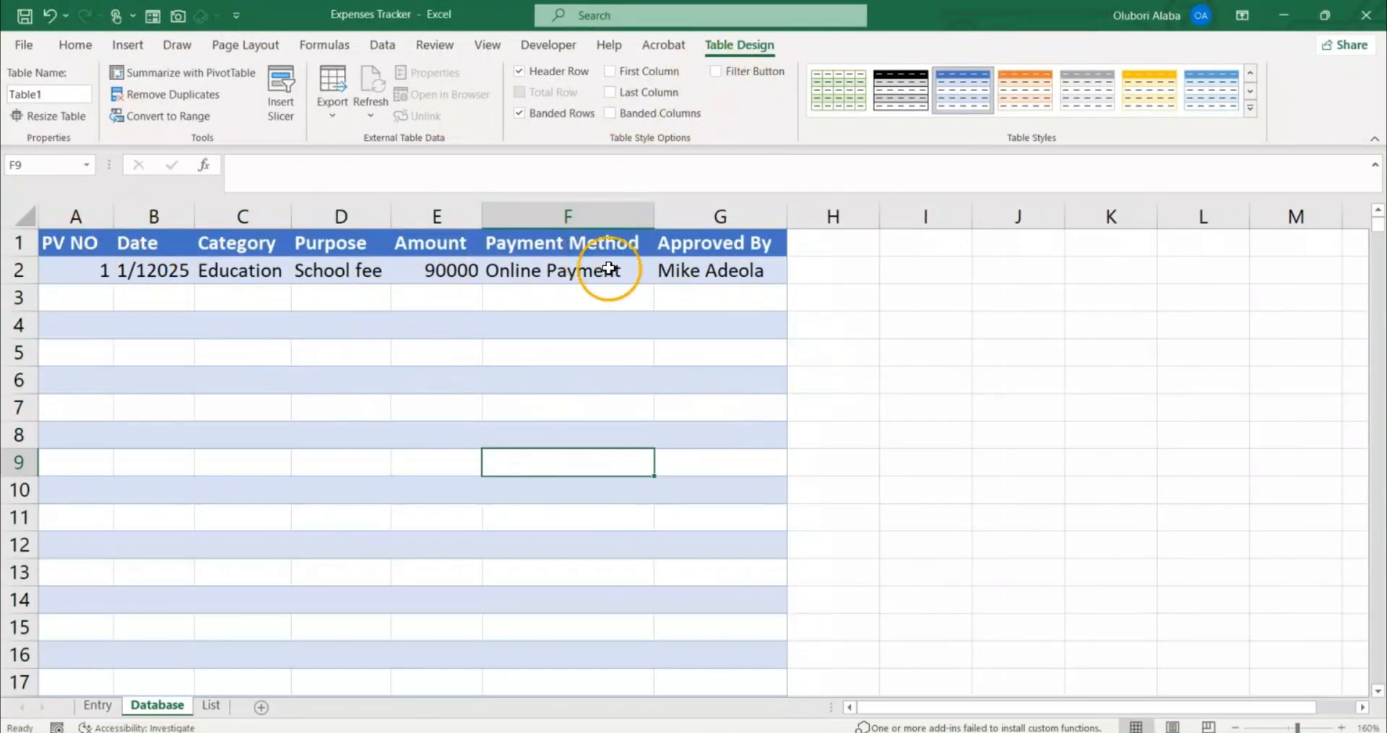
{"action": "left_click", "coordinate": [717, 71]}
{"action": "left_click", "coordinate": [716, 72]}
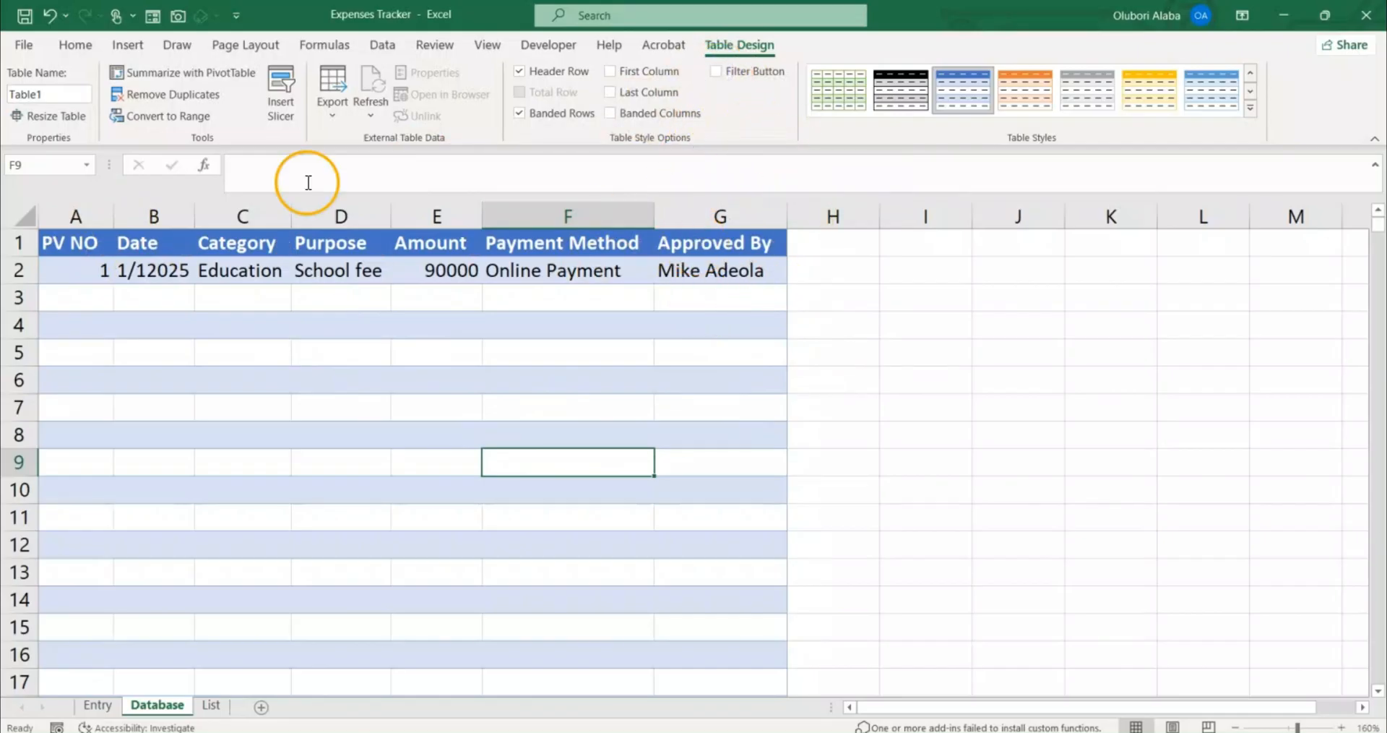
{"action": "left_click", "coordinate": [75, 45]}
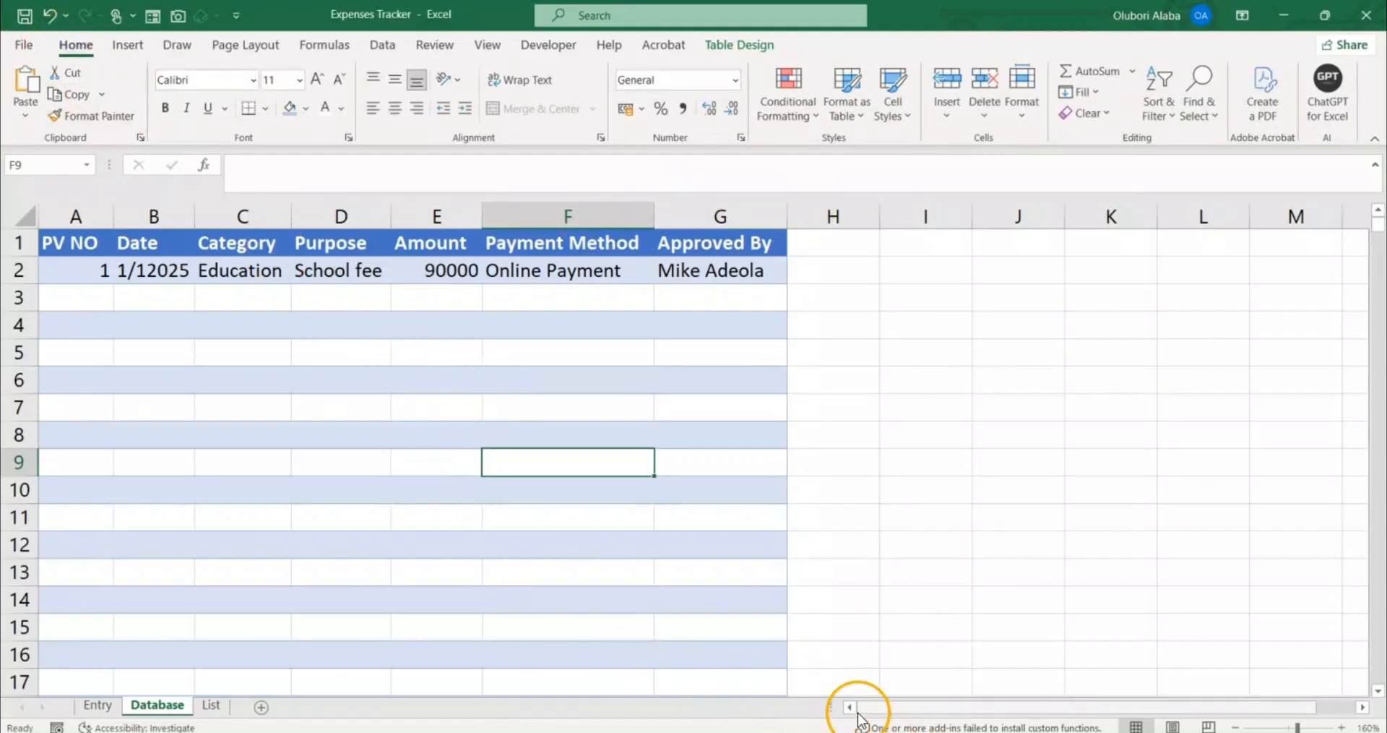
Set the expense Amount in the Entry sheet's form to 85000.
{"action": "mouse_move", "coordinate": [933, 731]}
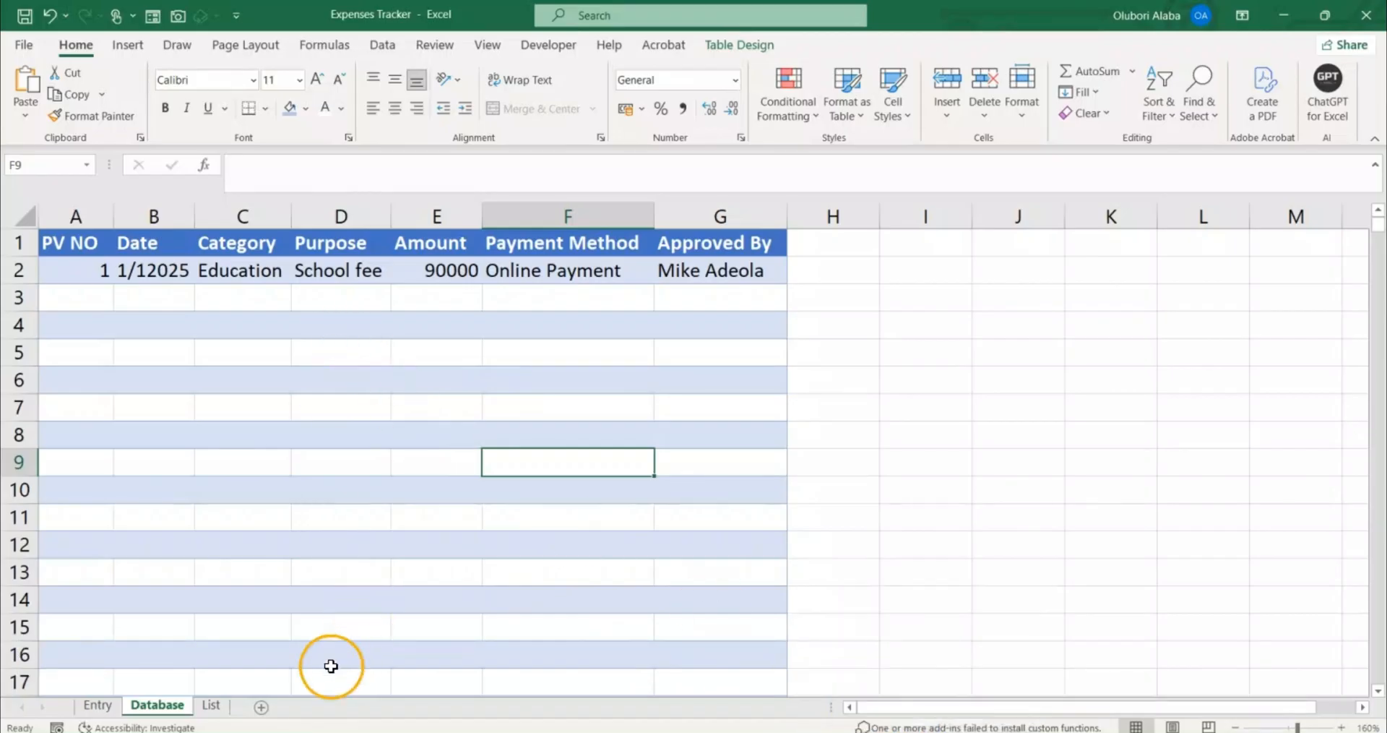
{"action": "left_click", "coordinate": [101, 705]}
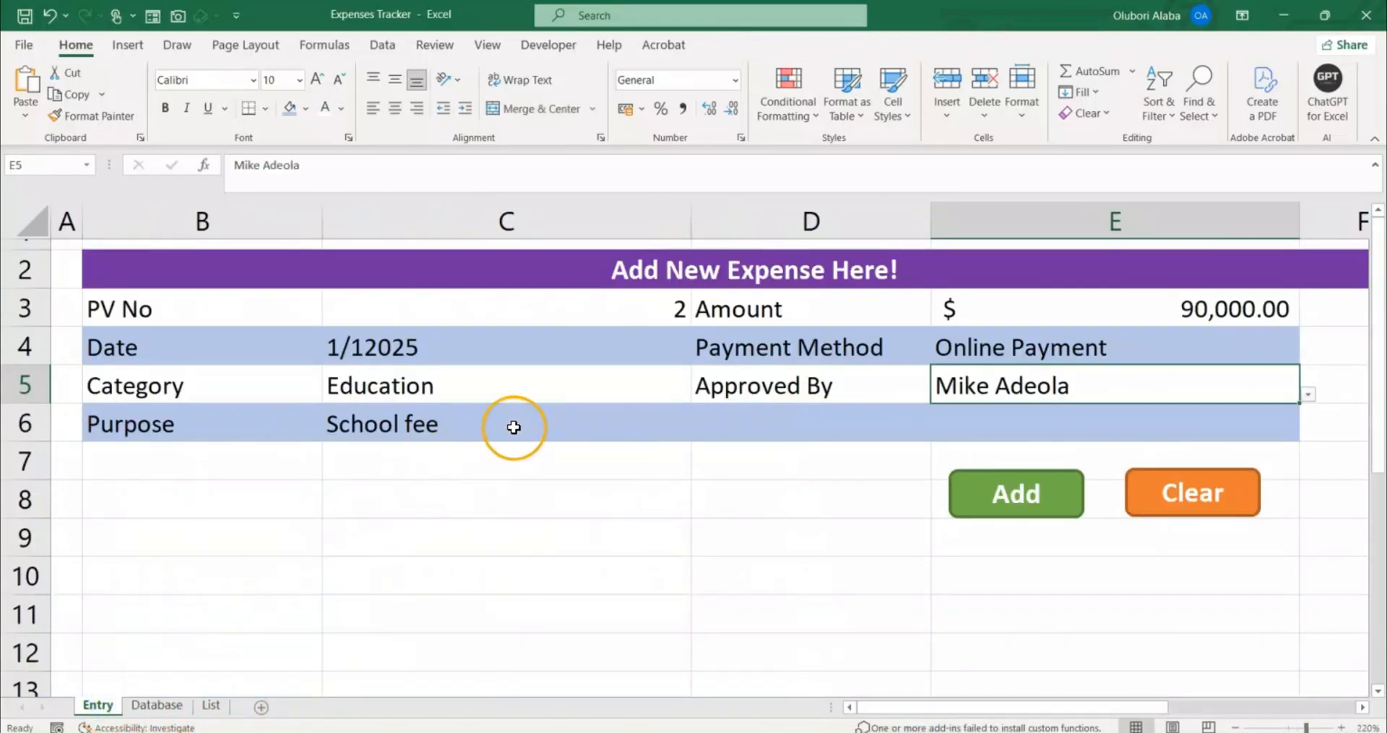
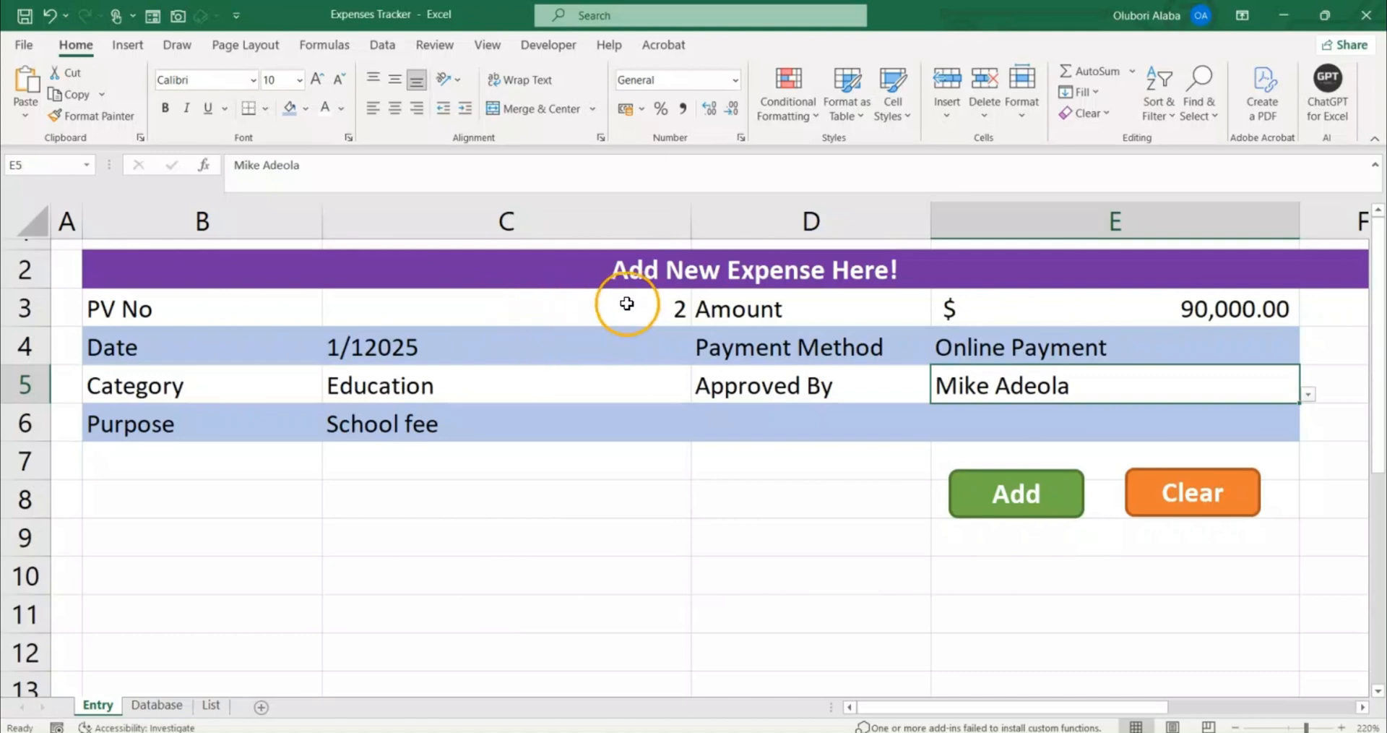
{"action": "left_click", "coordinate": [1216, 312]}
{"action": "type", "text": "85000"}
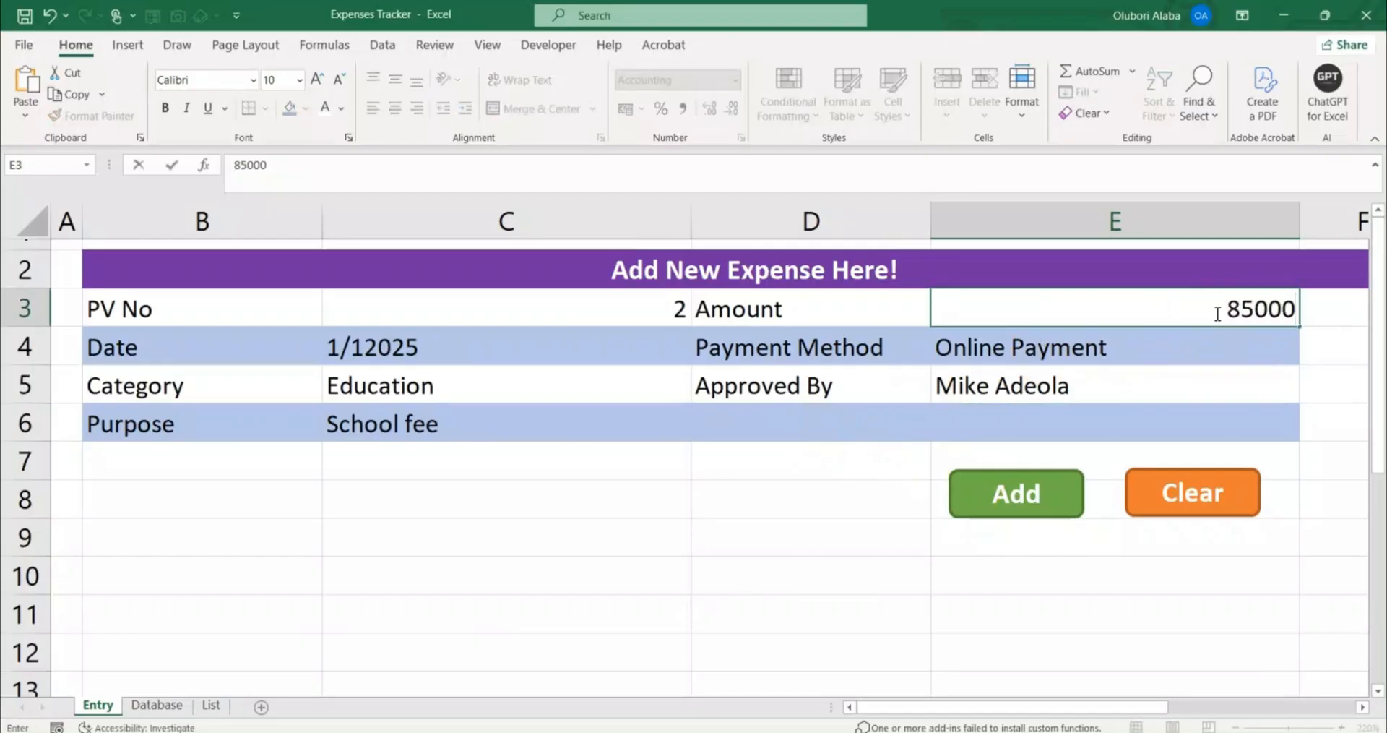
{"action": "key", "text": "Return"}
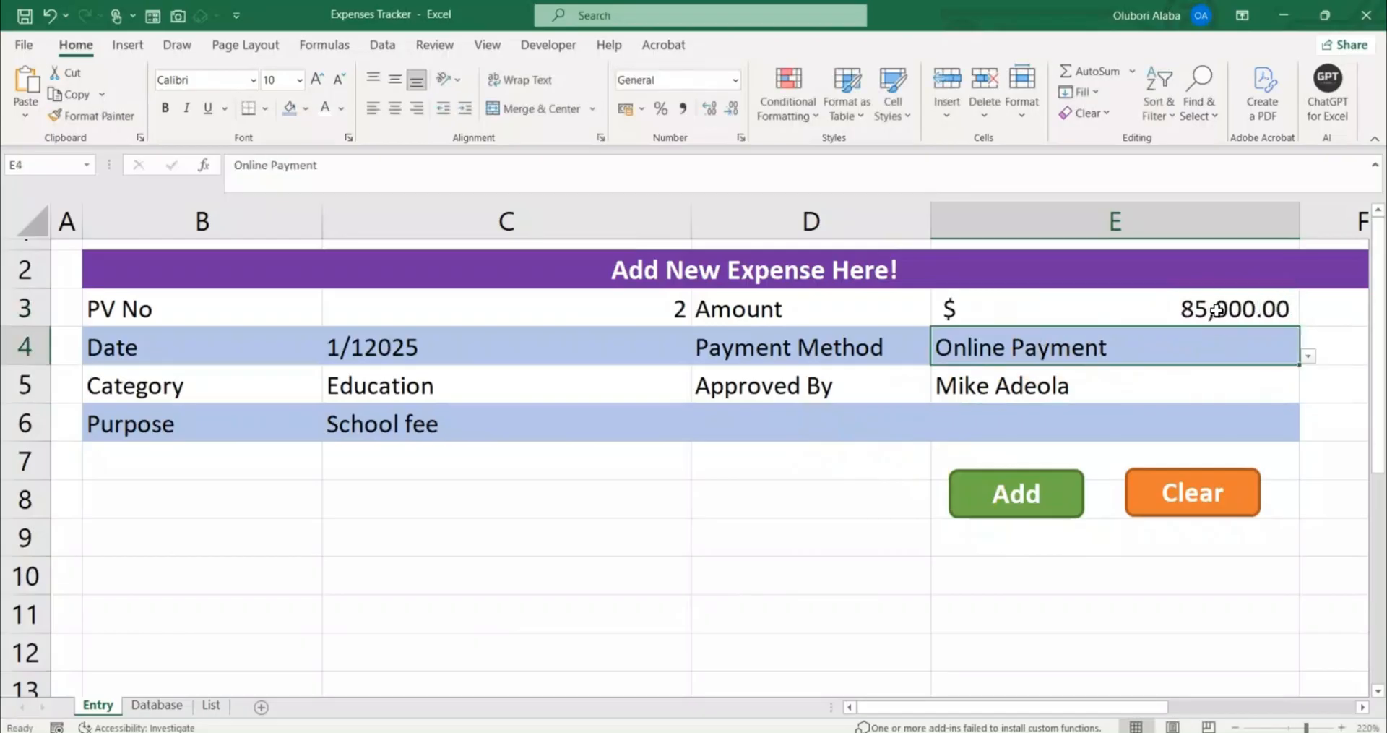
Run the Add macro to submit the 85000 expense, dismiss its message, and check the record in the Database sheet.
{"action": "left_click", "coordinate": [1000, 495]}
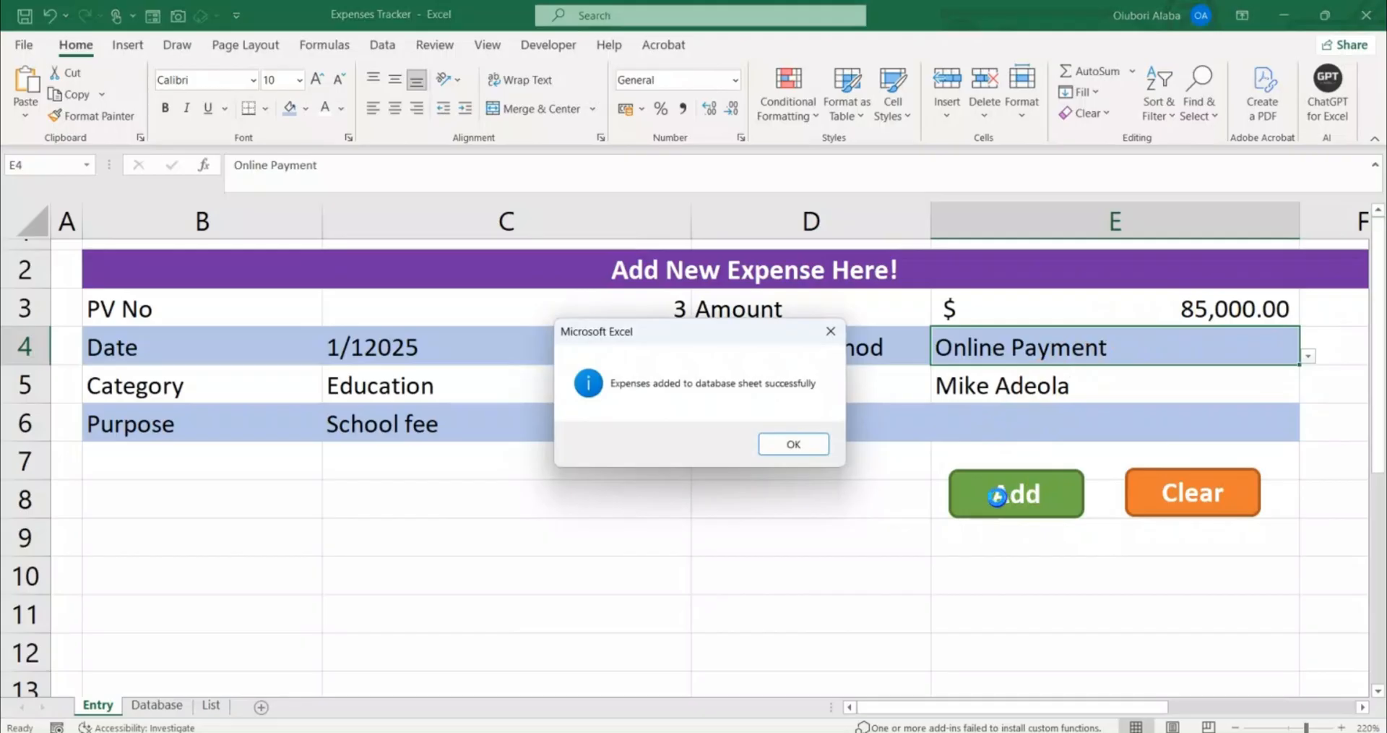
{"action": "left_click", "coordinate": [776, 437]}
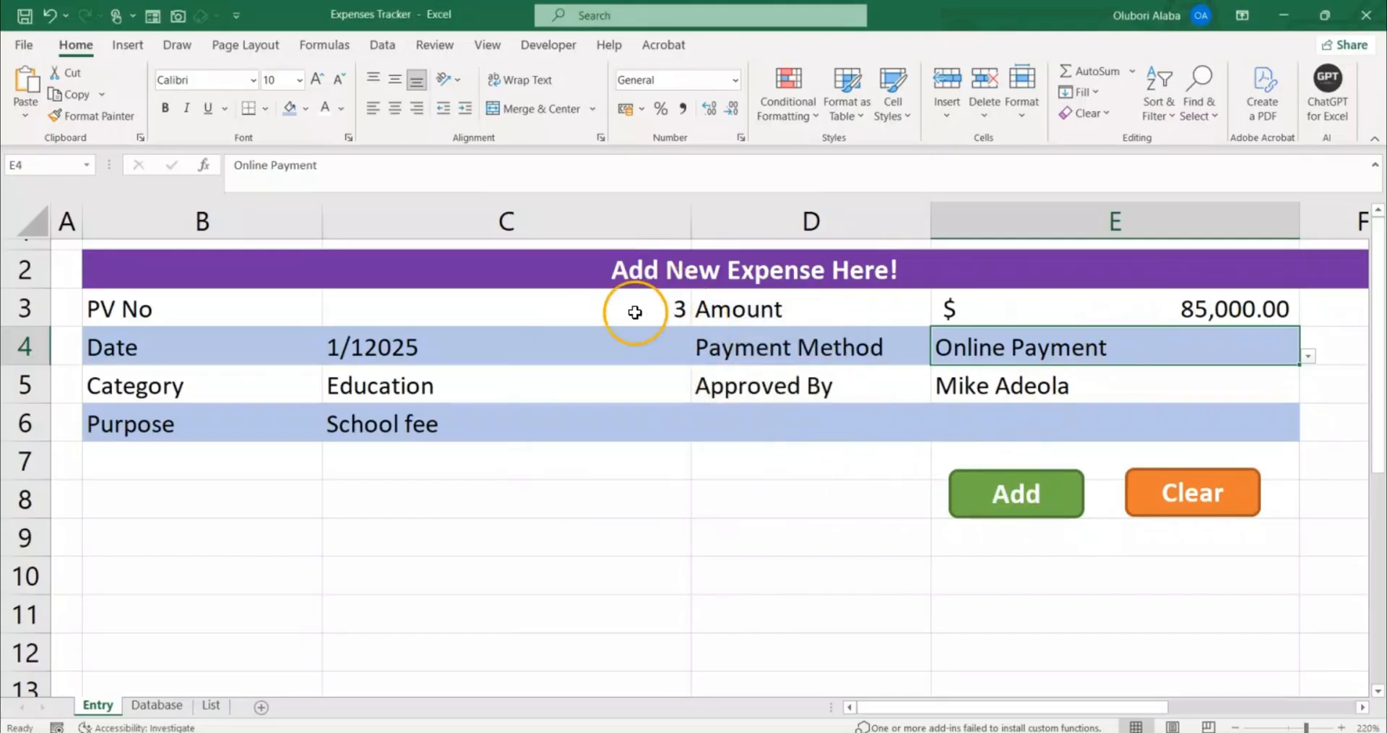
{"action": "left_click", "coordinate": [152, 704]}
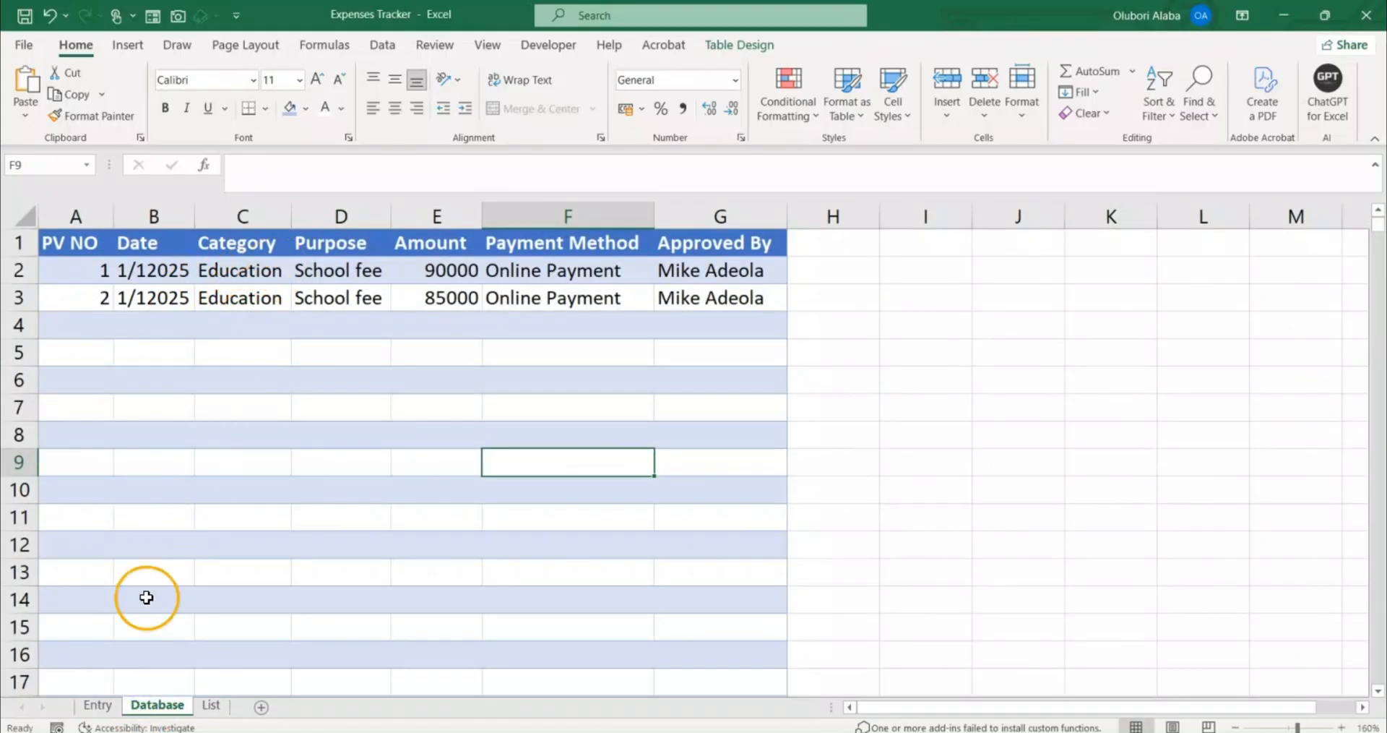
Return to the Entry sheet and start recording a macro named Clear, stored in This Workbook.
{"action": "left_click", "coordinate": [99, 705]}
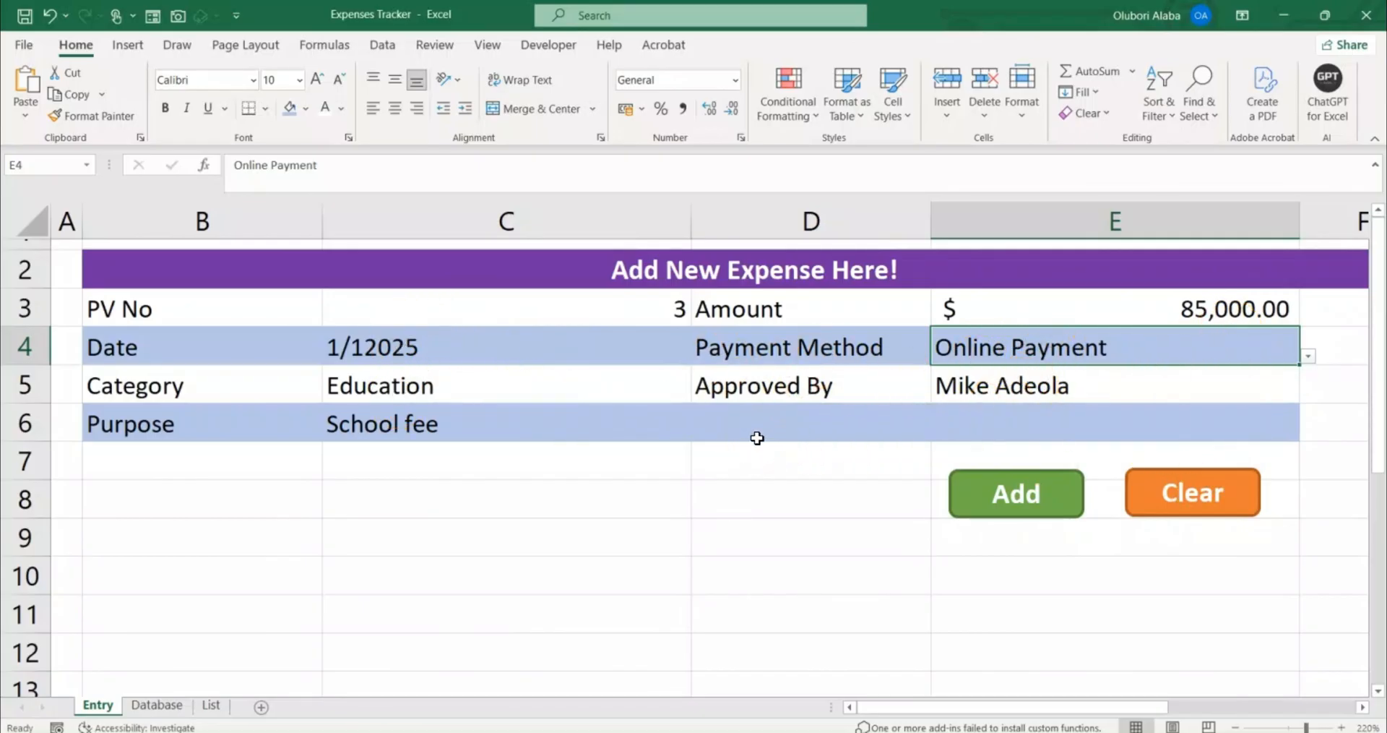
{"action": "left_click", "coordinate": [549, 44]}
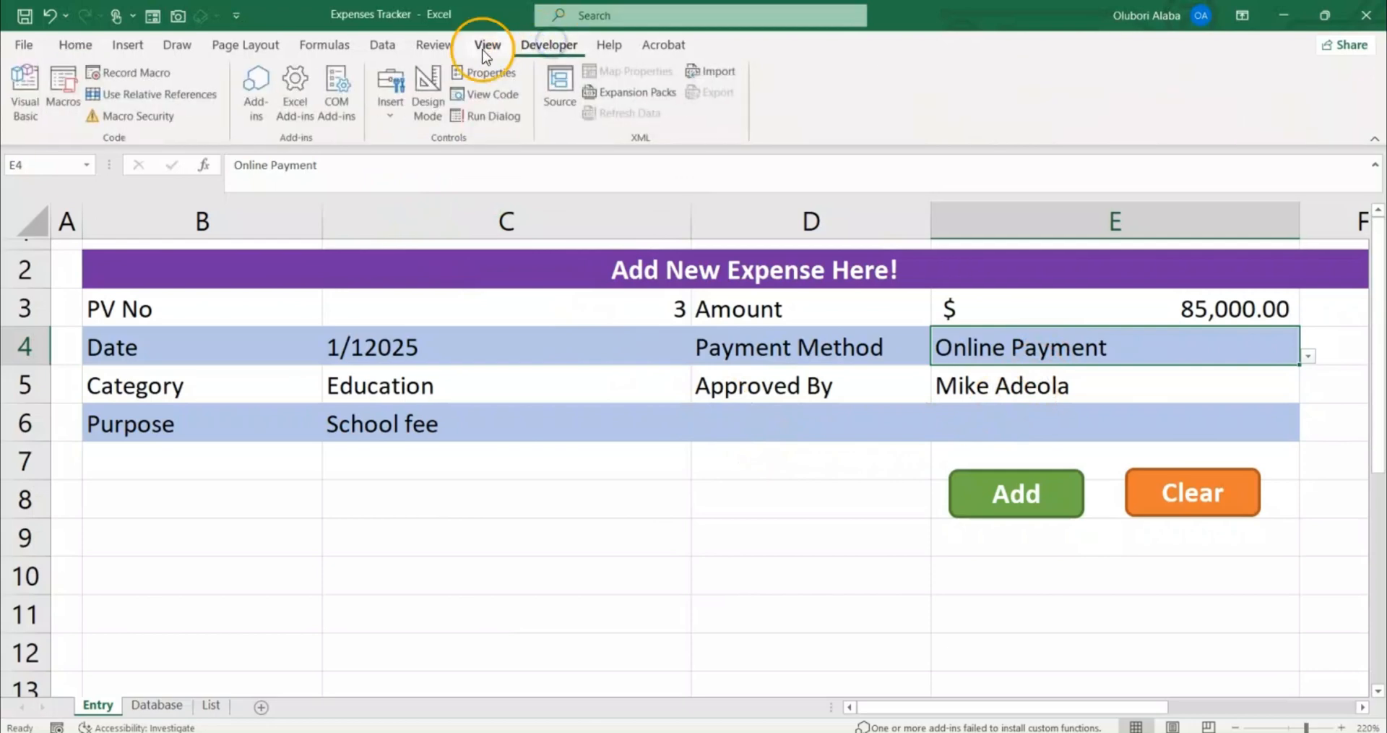
{"action": "left_click", "coordinate": [125, 80]}
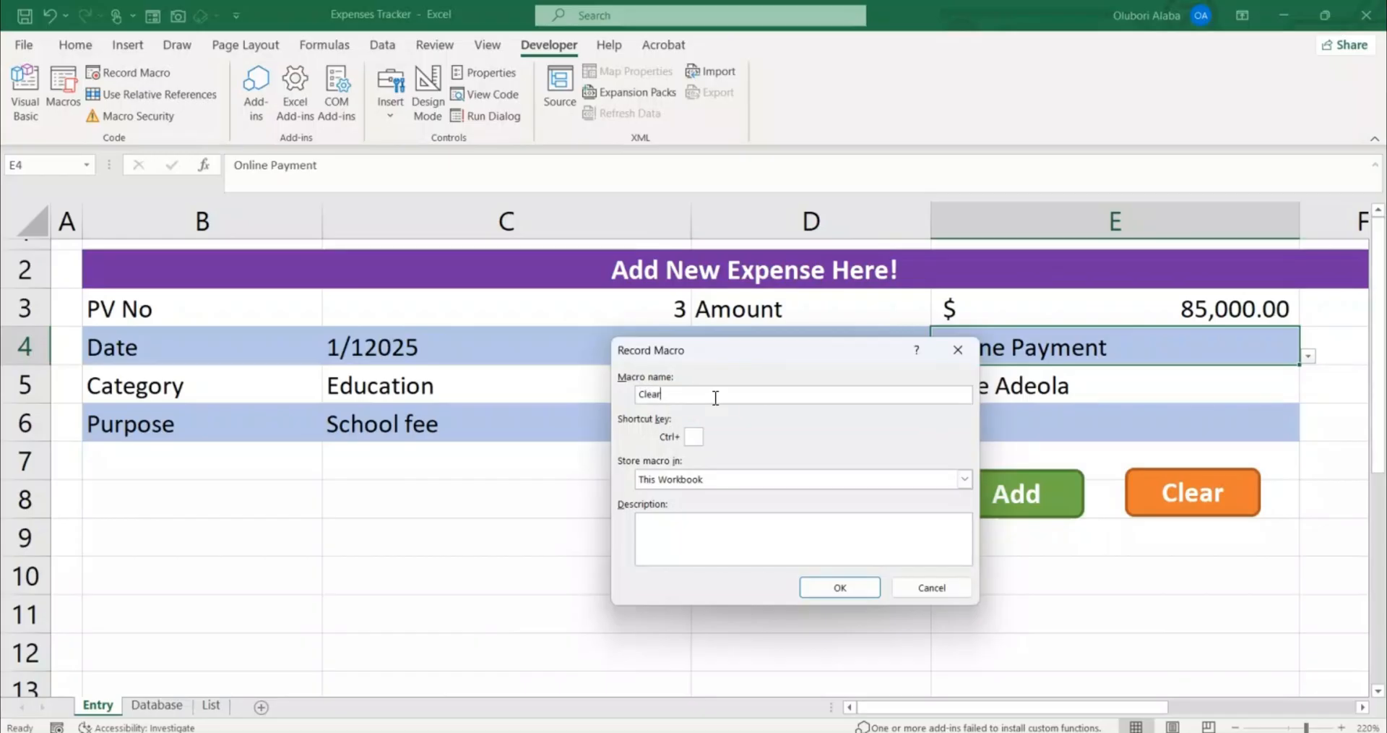
{"action": "key", "text": "Return"}
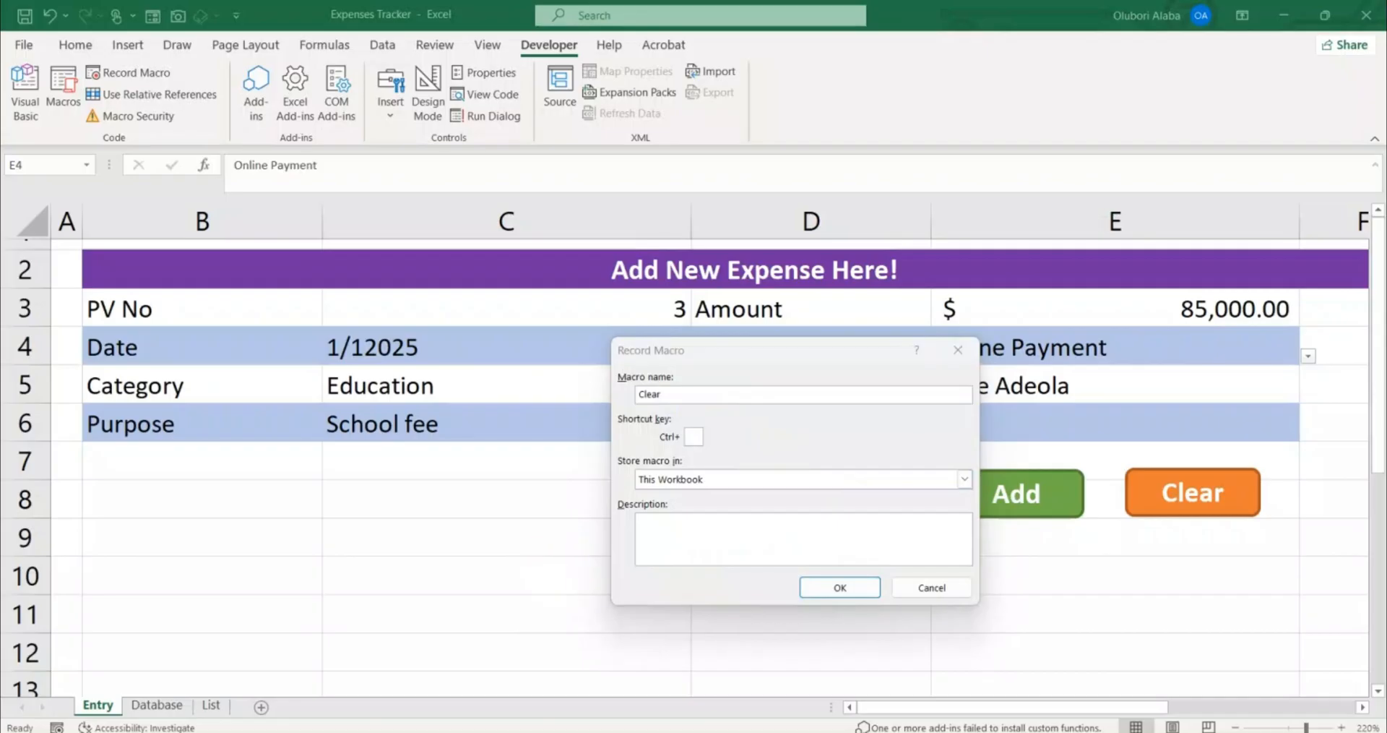
{"action": "left_click", "coordinate": [836, 585]}
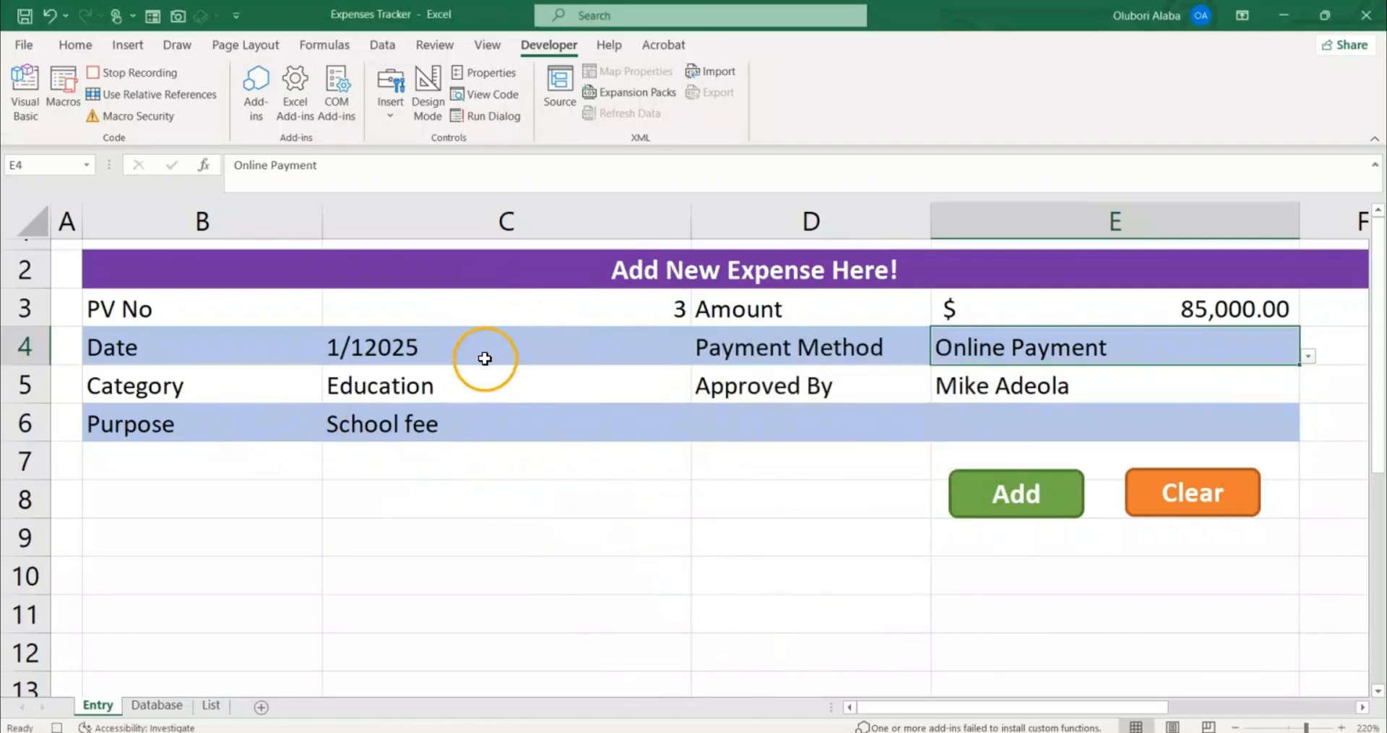
Delete the contents of C4:C6 and E3:E6 in the Entry form, and stop the macro recording.
{"action": "left_click", "coordinate": [442, 347]}
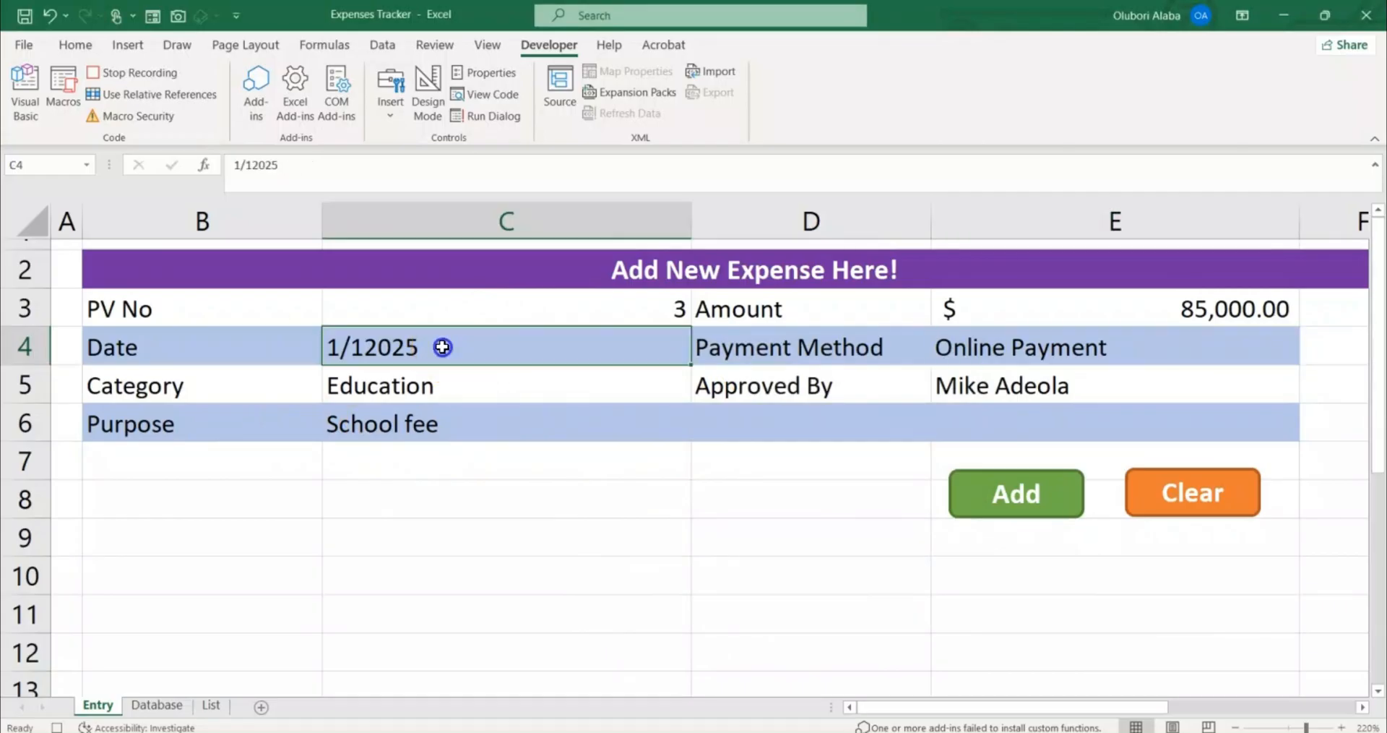
{"action": "left_click_drag", "start_coordinate": [442, 347], "coordinate": [442, 421]}
{"action": "key", "text": "Delete"}
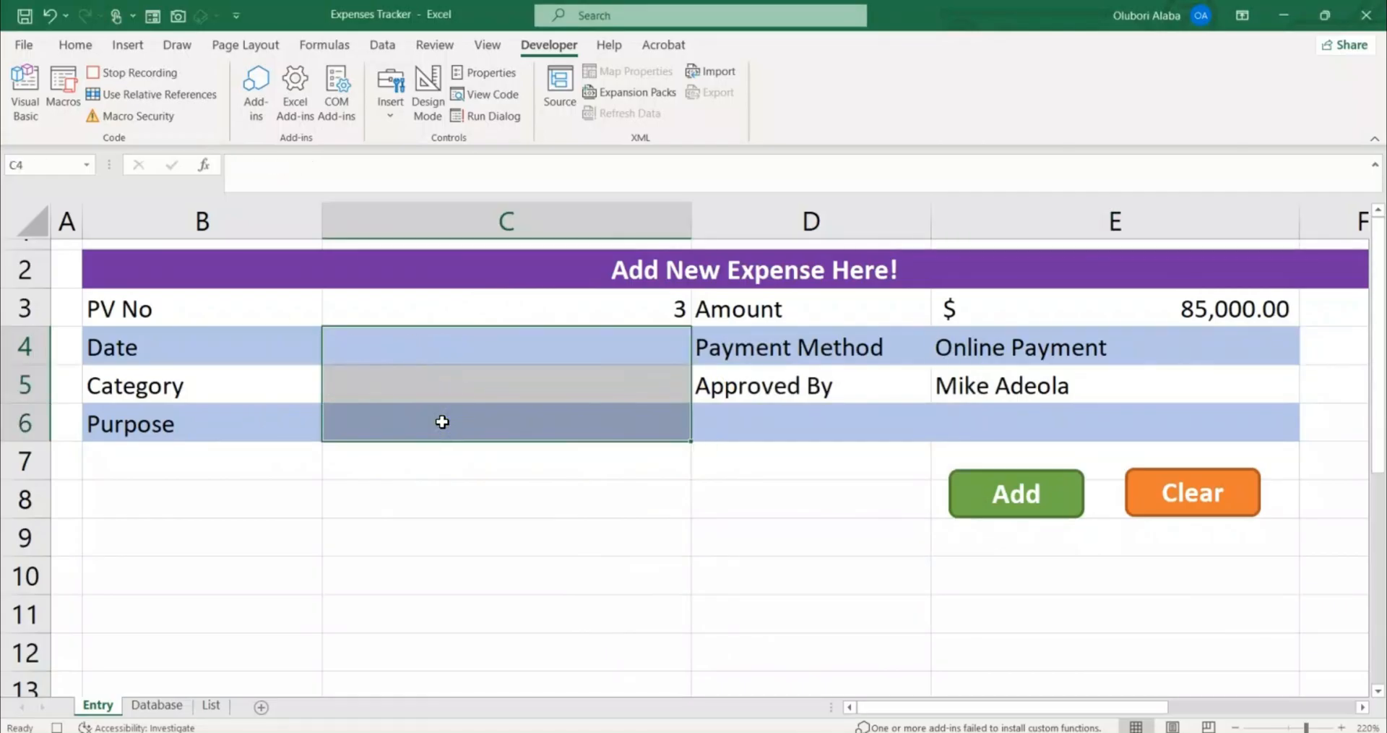
{"action": "left_click_drag", "start_coordinate": [1004, 334], "coordinate": [1010, 411]}
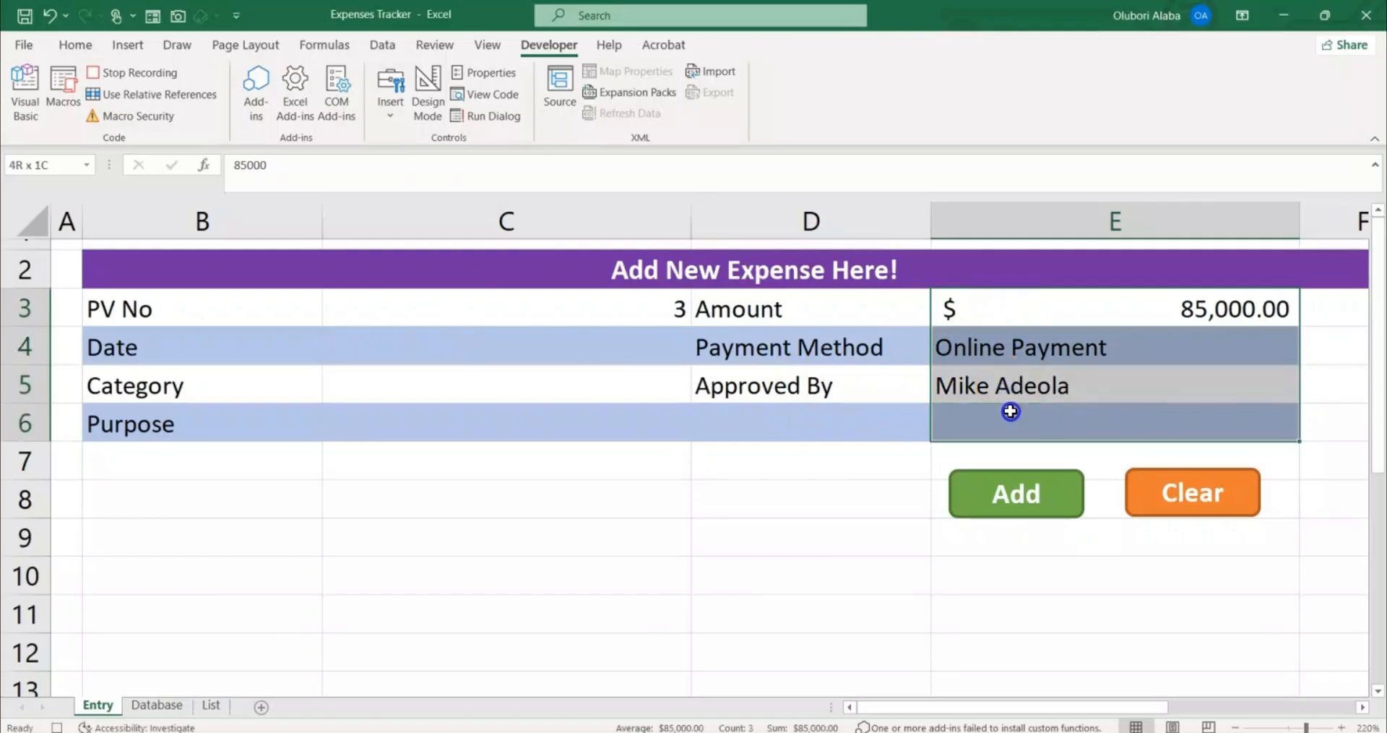
{"action": "key", "text": "Delete"}
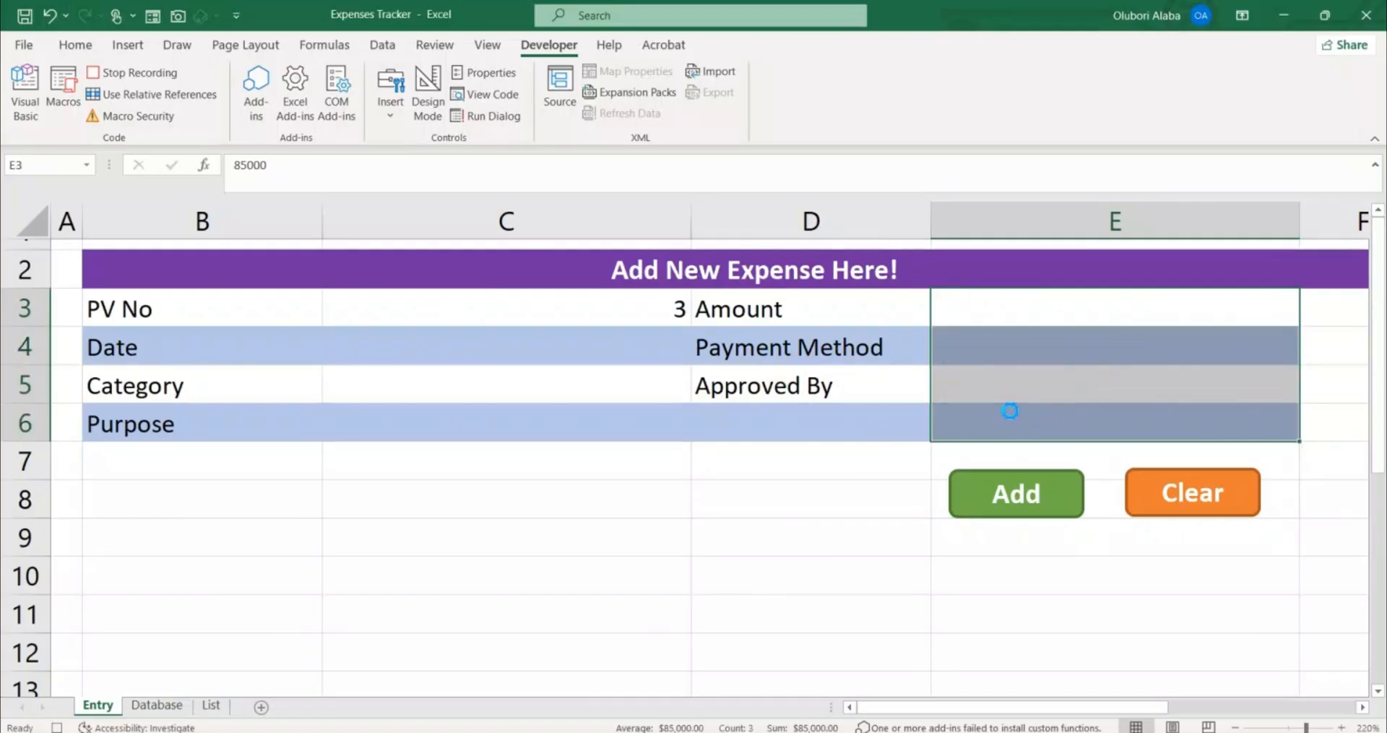
{"action": "left_click", "coordinate": [174, 73]}
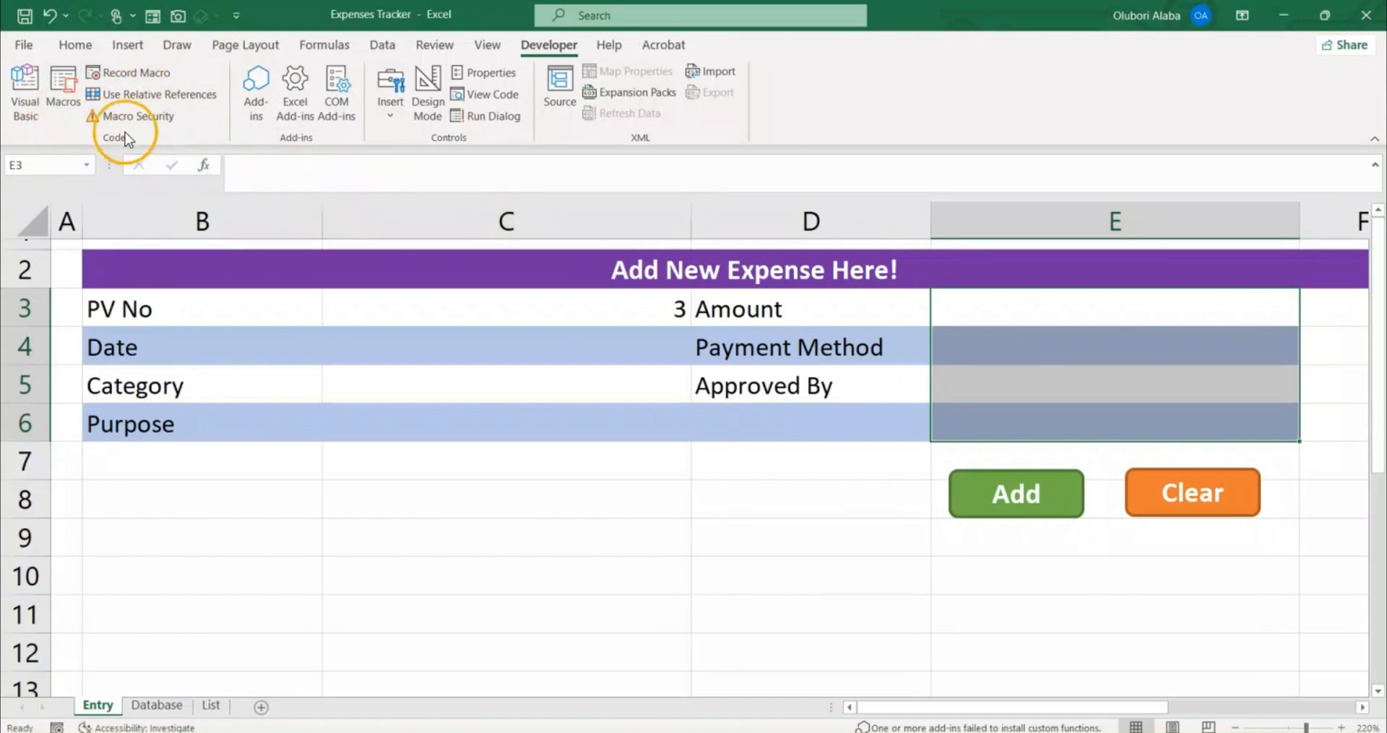
Open the recorded Clear macro for editing and copy its entire code from Sub to End Sub.
{"action": "right_click", "coordinate": [62, 101]}
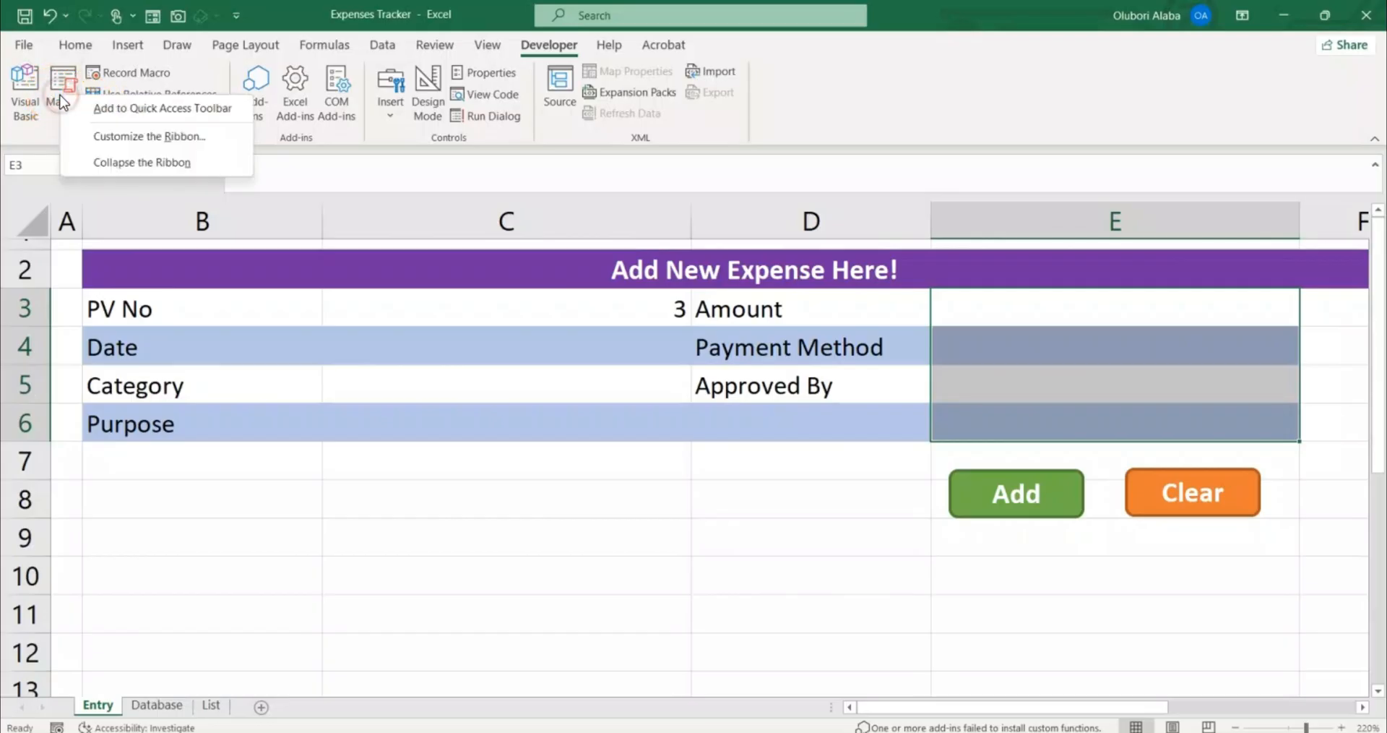
{"action": "left_click", "coordinate": [61, 98]}
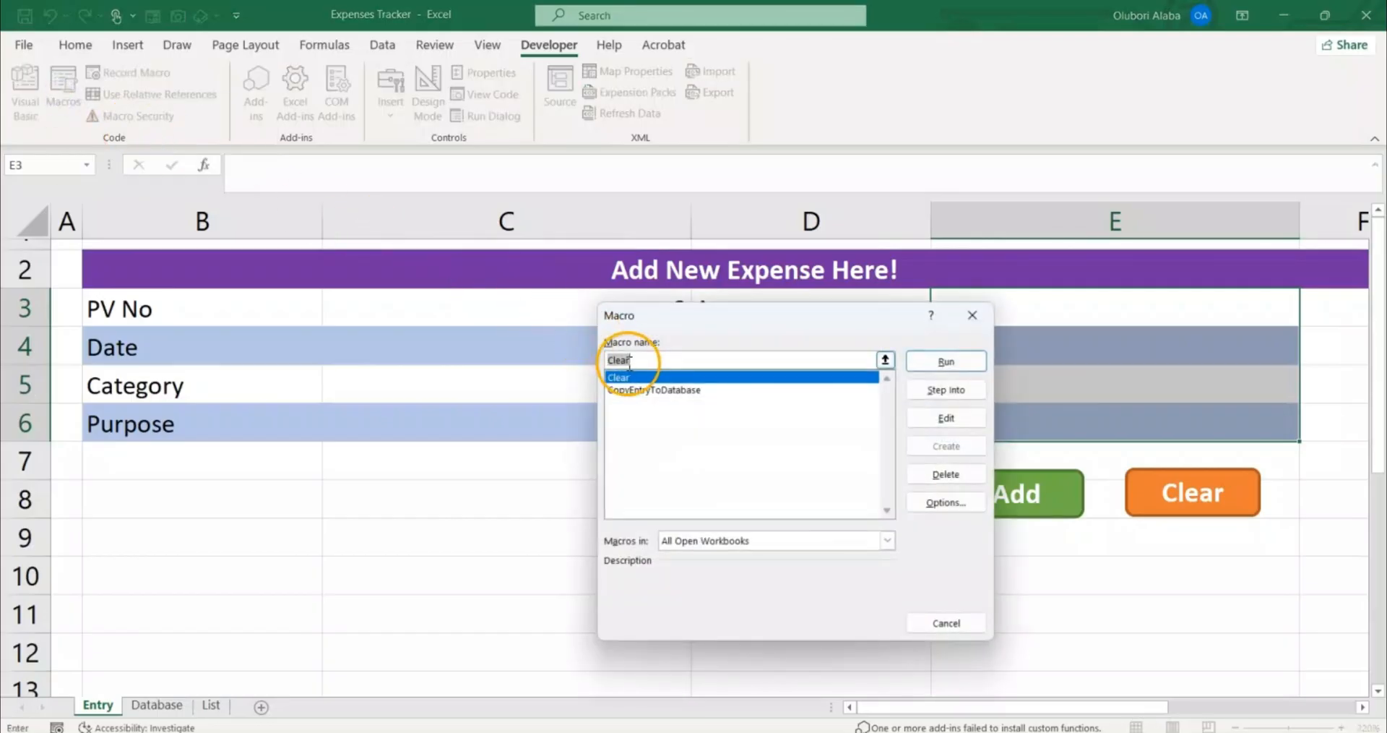
{"action": "left_click", "coordinate": [948, 419]}
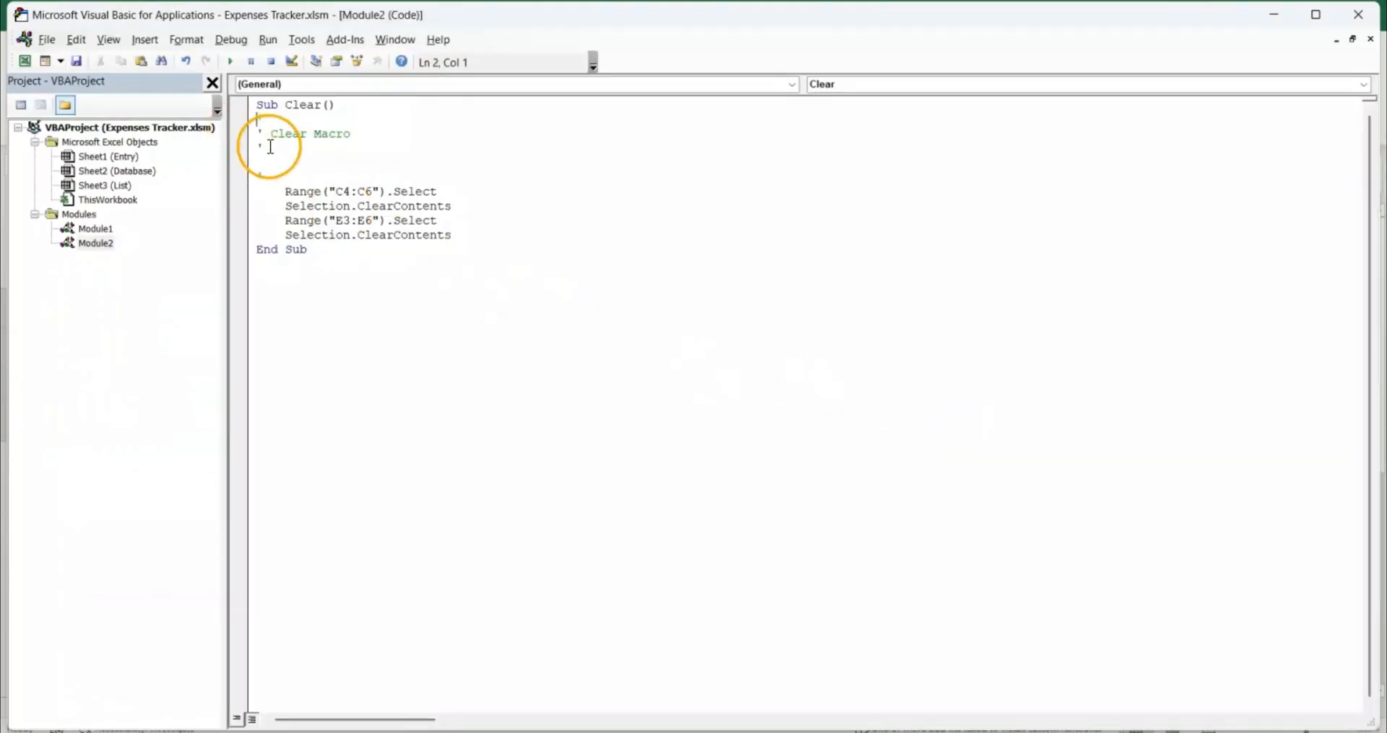
{"action": "left_click_drag", "start_coordinate": [347, 272], "coordinate": [248, 105]}
{"action": "key", "text": "ctrl+c"}
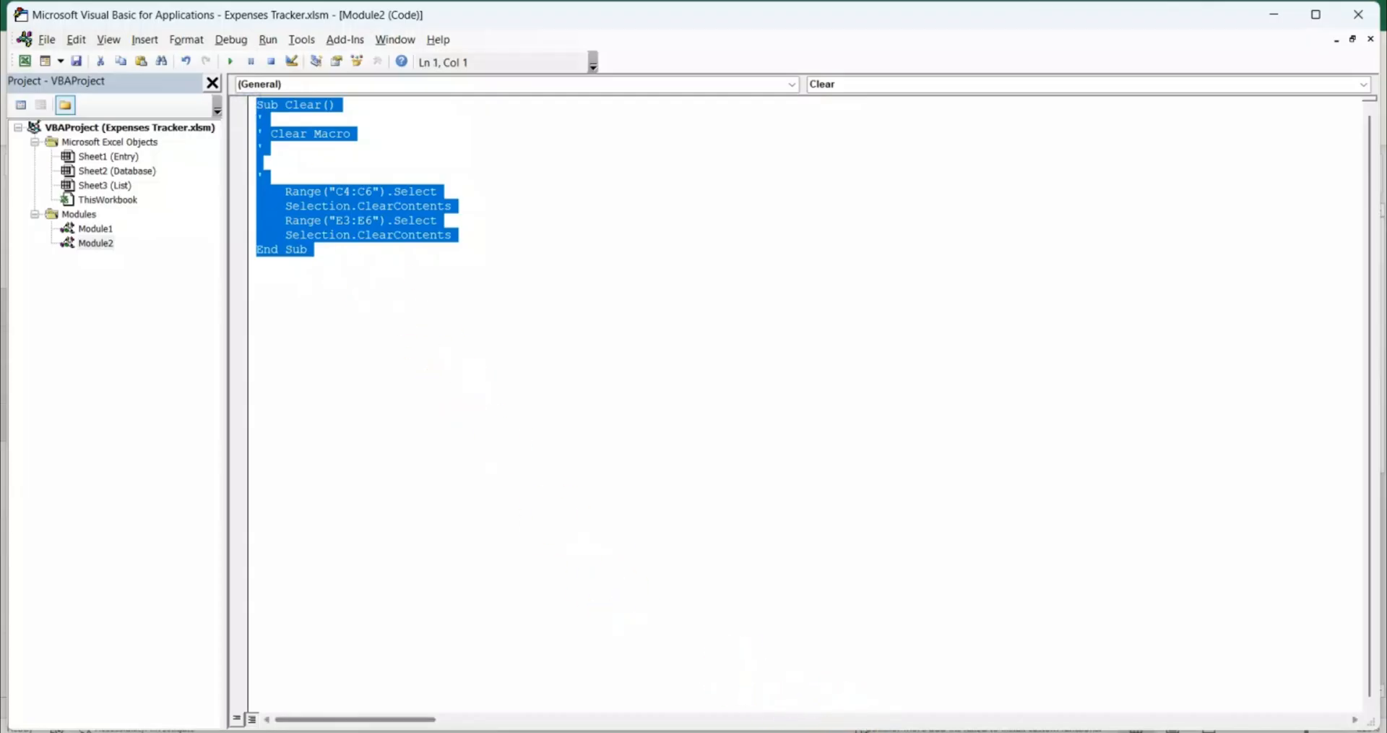
Switch to ChatGPT, paste the Clear macro code into the existing chat, and submit it with the request "optimize this code".
{"action": "left_click", "coordinate": [858, 731]}
{"action": "scroll", "coordinate": [598, 556], "scroll_direction": "down", "scroll_amount": 10}
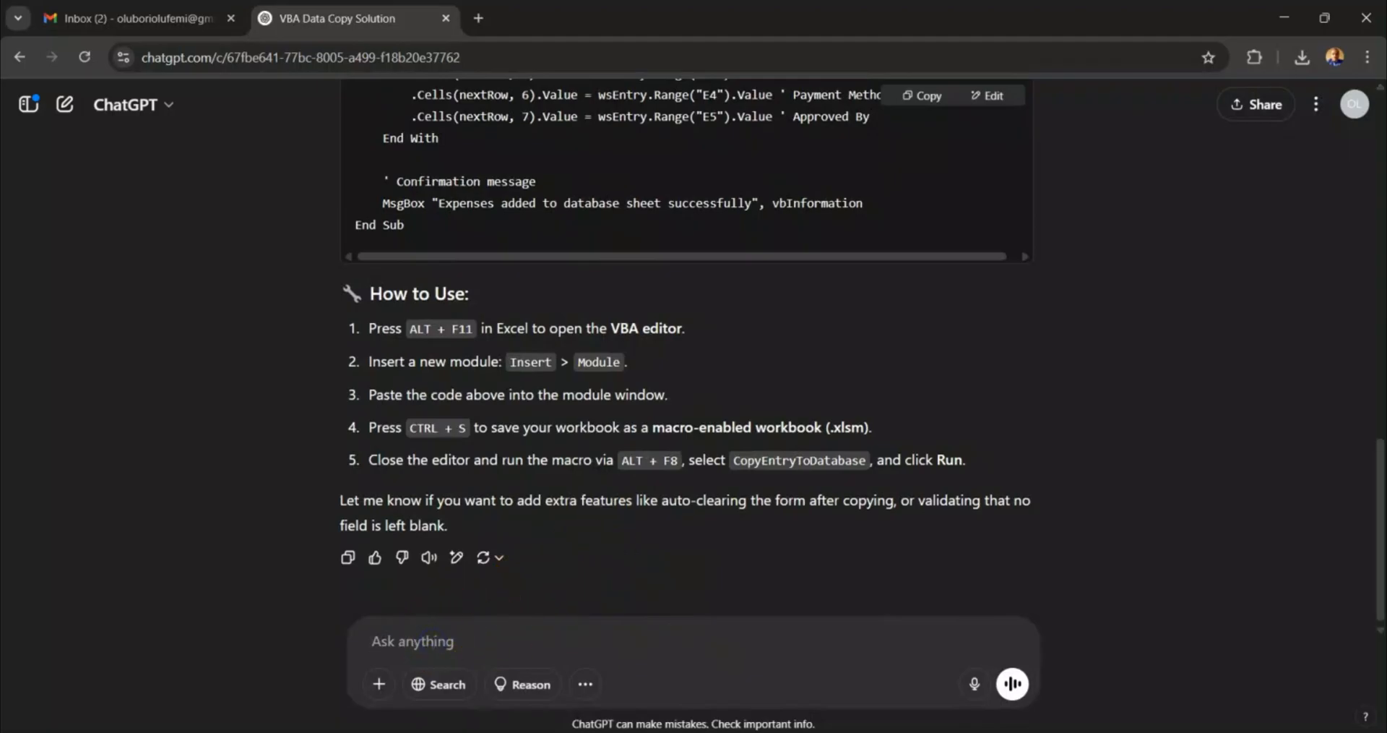
{"action": "key", "text": "alt+Tab"}
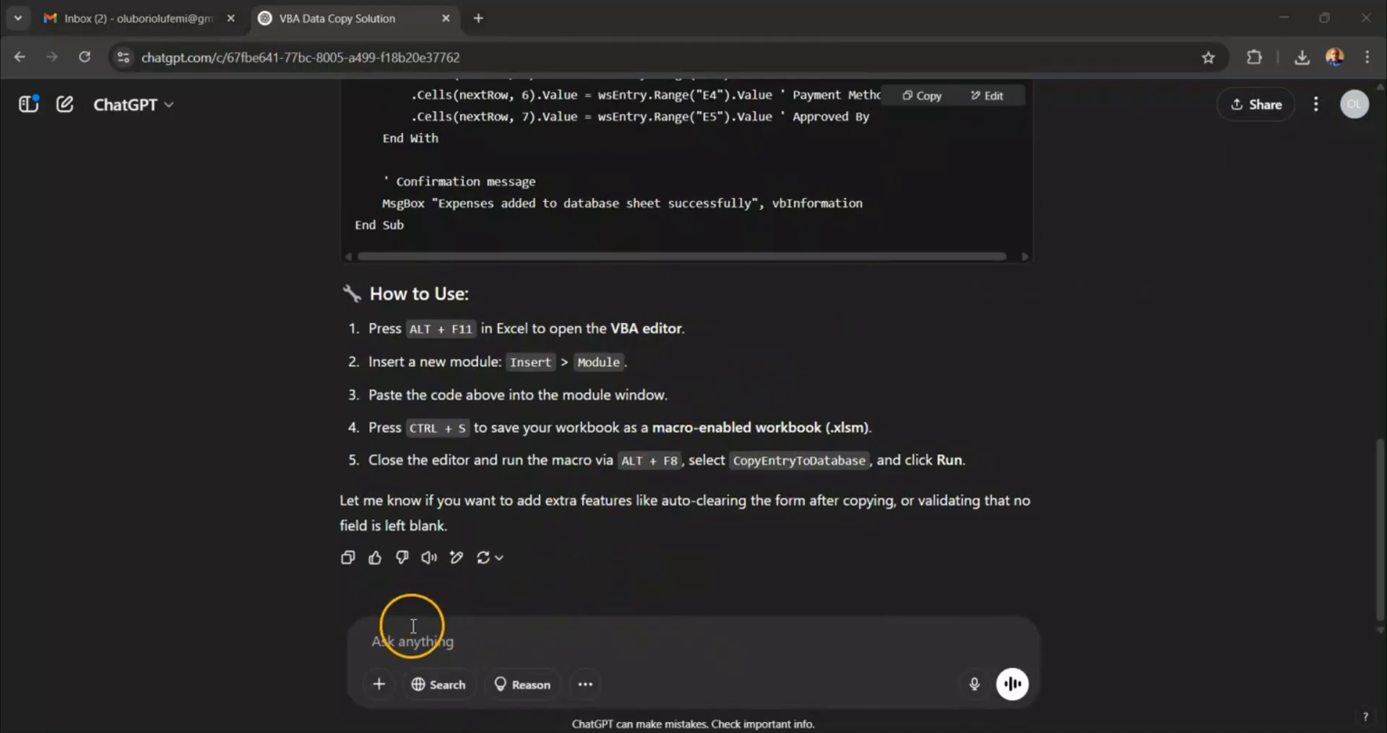
{"action": "left_click", "coordinate": [407, 649]}
{"action": "key", "text": "ctrl+v"}
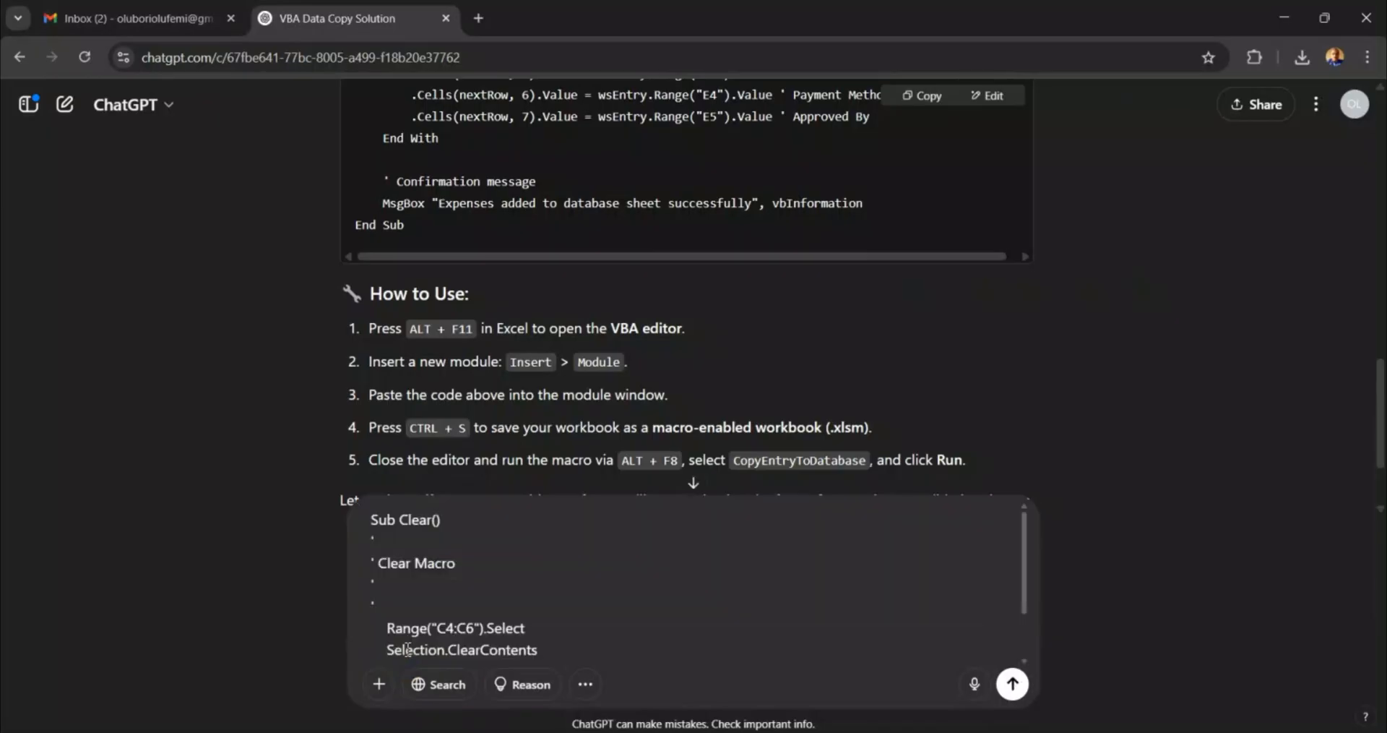
{"action": "scroll", "coordinate": [567, 622], "scroll_direction": "down", "scroll_amount": 2}
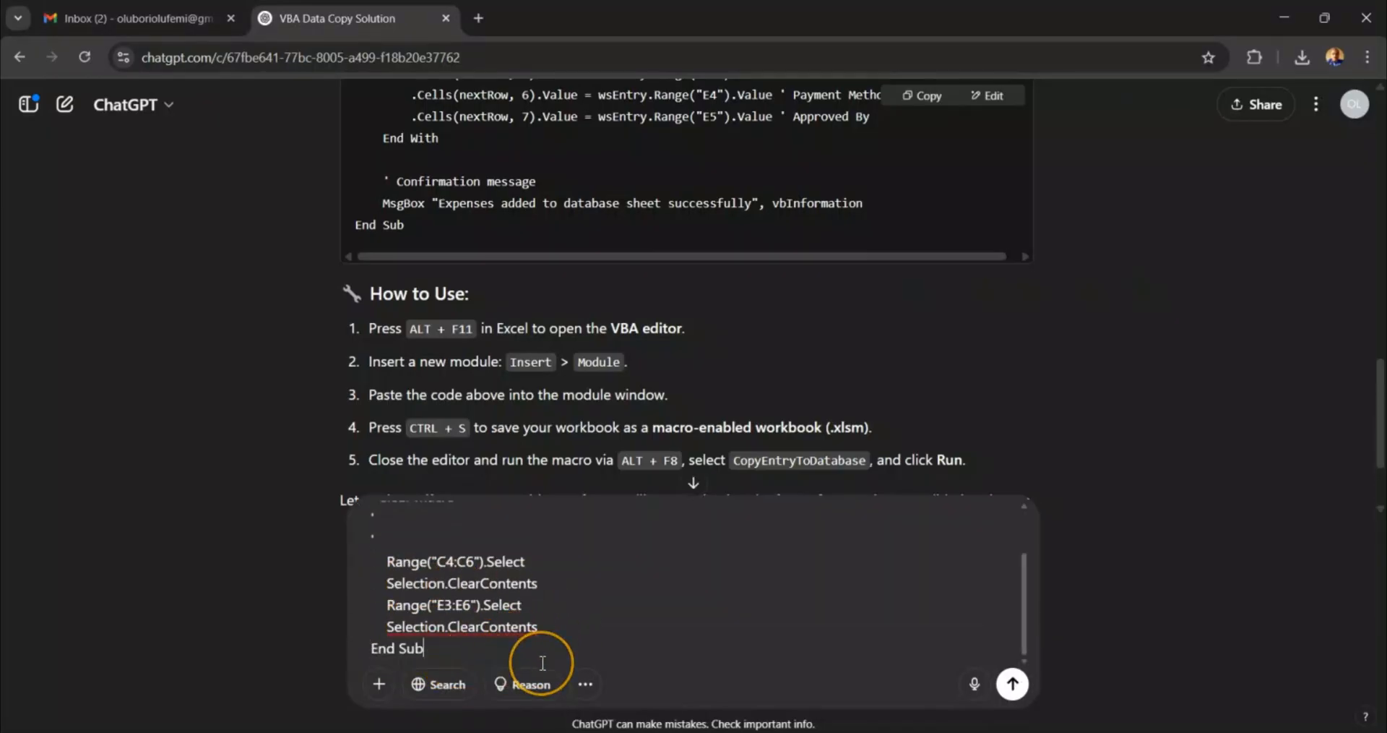
{"action": "type", "text": "optimize this code"}
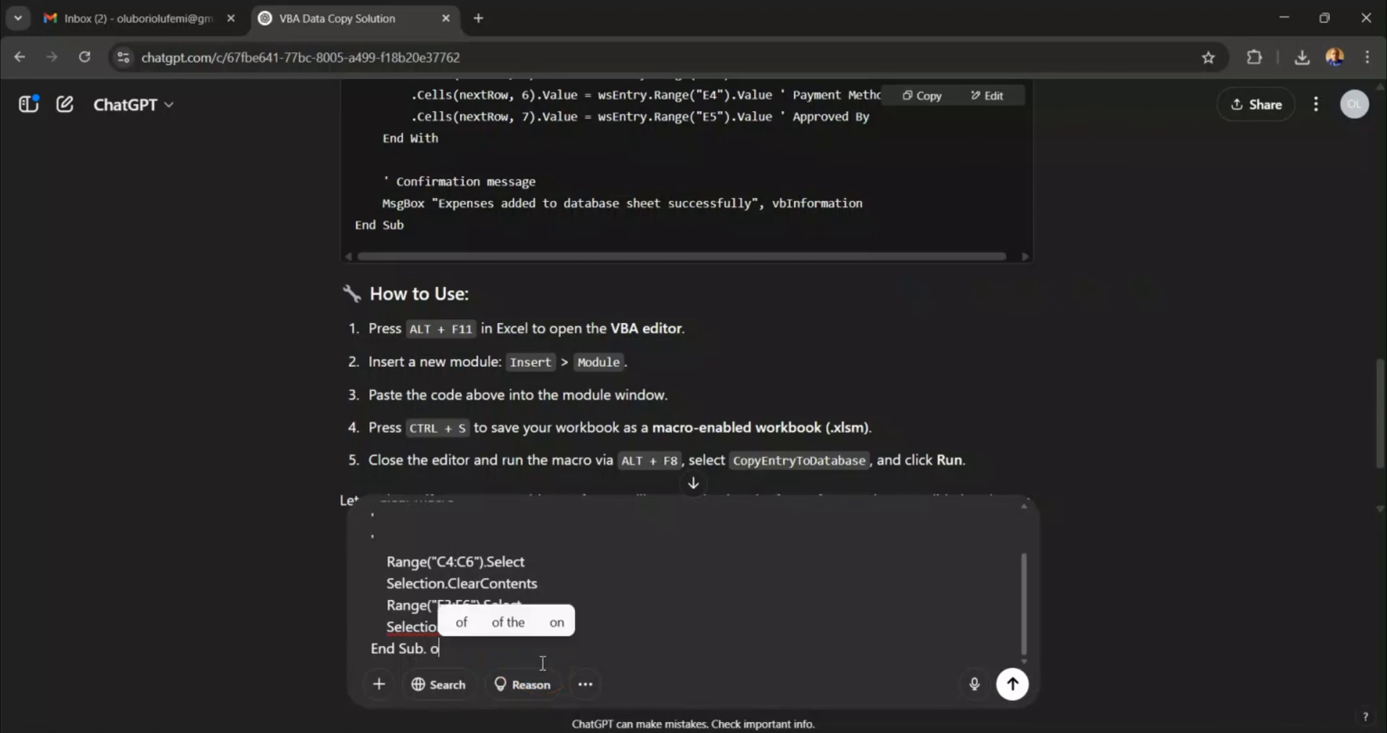
{"action": "left_click", "coordinate": [1012, 684]}
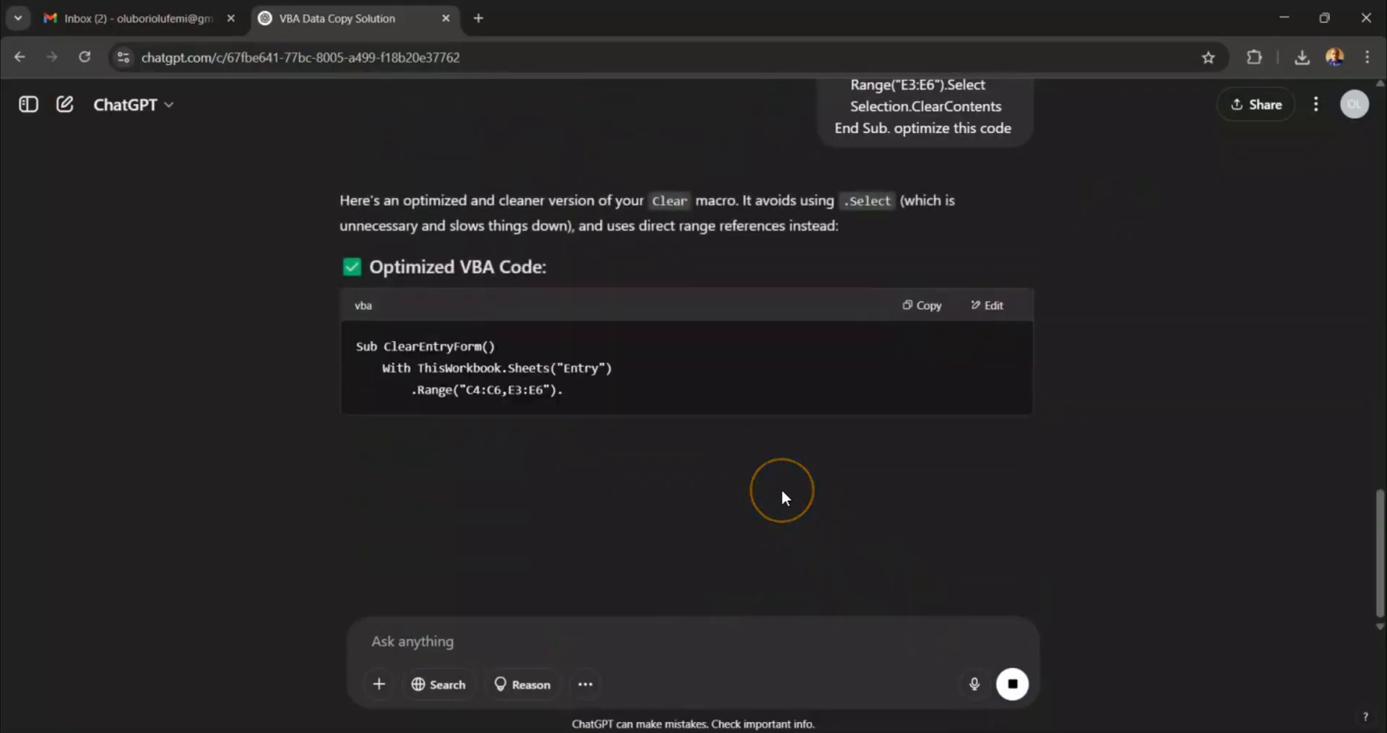
Copy ChatGPT's optimized ClearEntryForm code and paste it over the recorded Clear macro in Module2 of the VBA editor.
{"action": "left_click", "coordinate": [925, 320]}
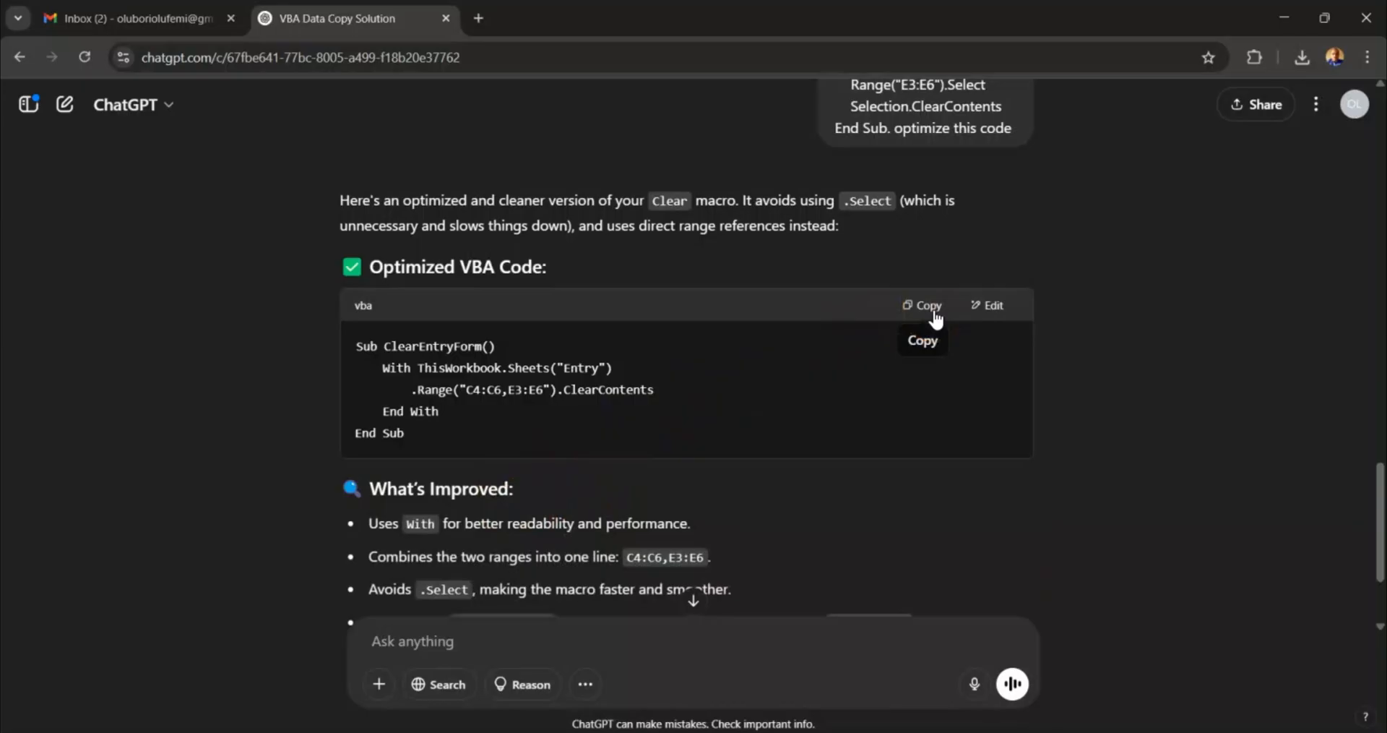
{"action": "left_click", "coordinate": [934, 311]}
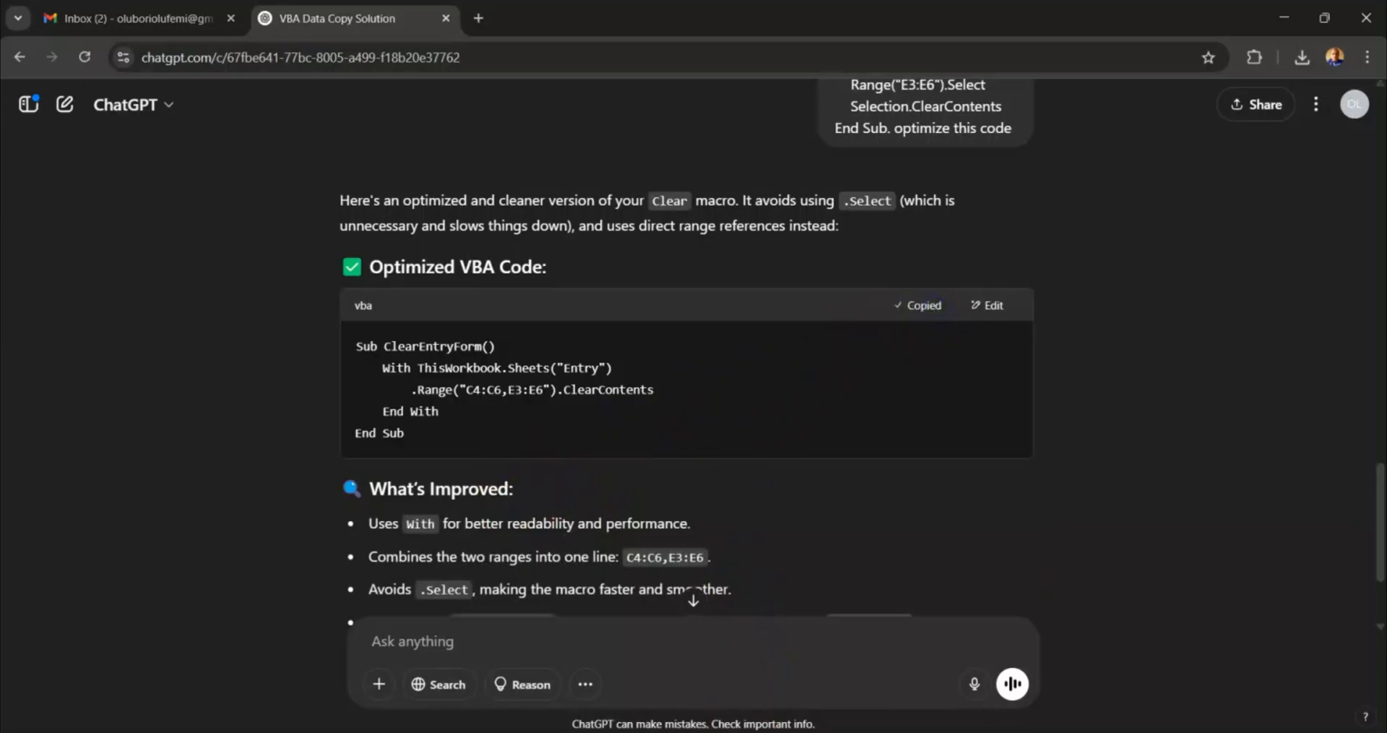
{"action": "left_click", "coordinate": [973, 685]}
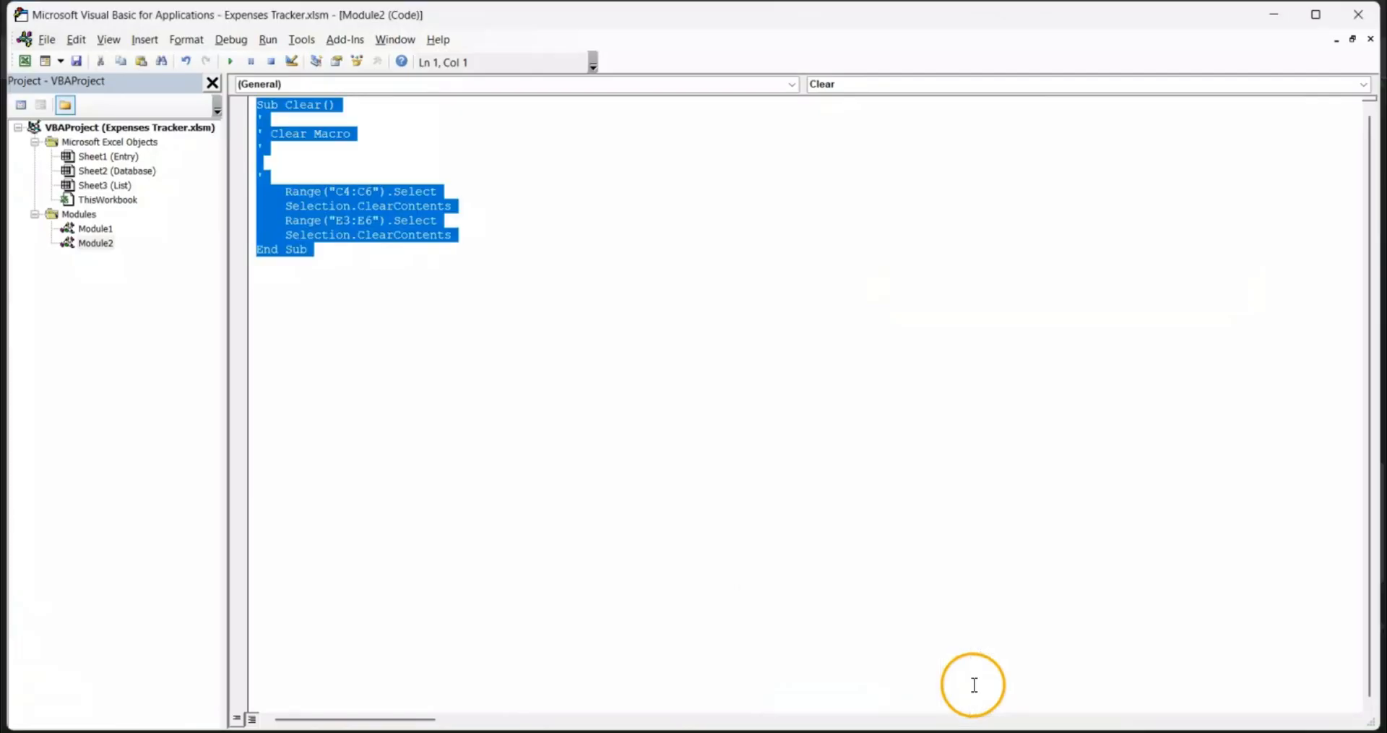
{"action": "key", "text": "ctrl+v"}
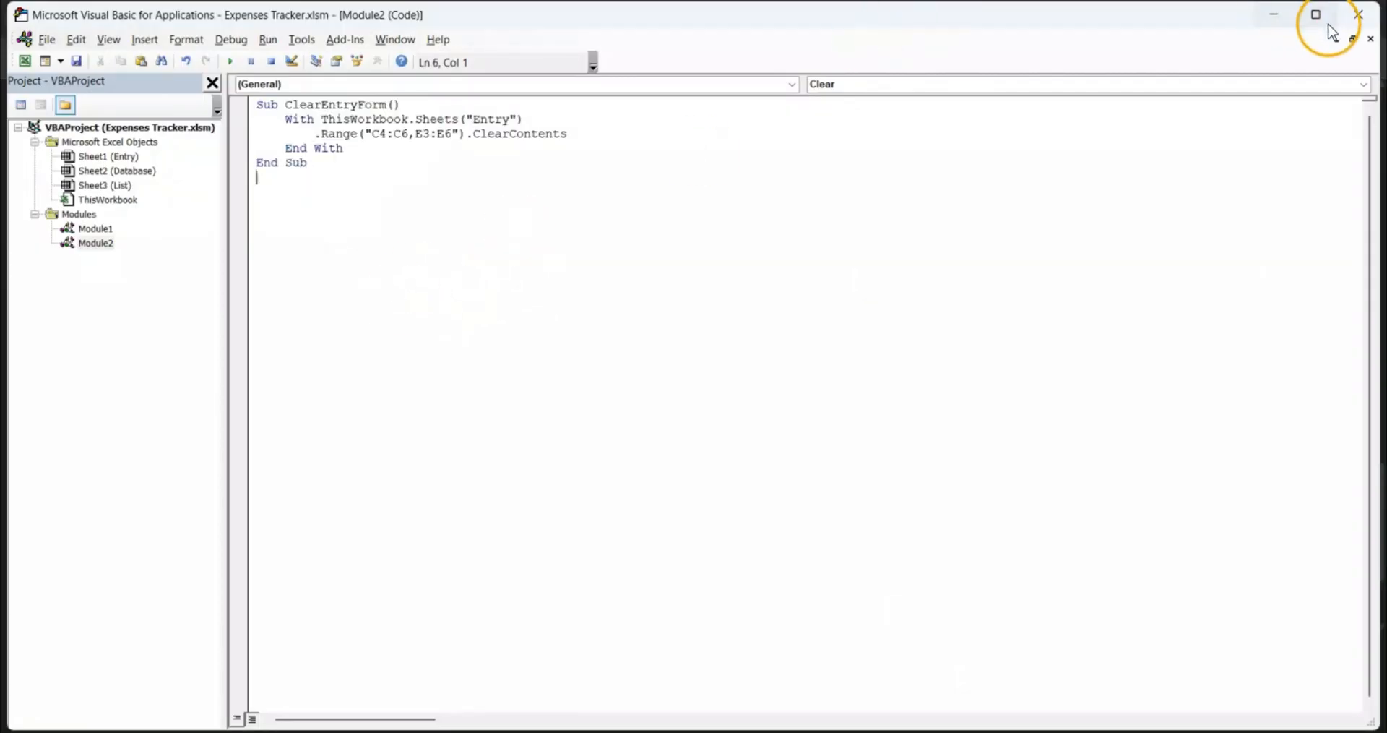
Close the Module2 code window and the VBA editor, and select the Date entry cell C4 in the Entry sheet.
{"action": "left_click", "coordinate": [1354, 39]}
{"action": "left_click", "coordinate": [1366, 42]}
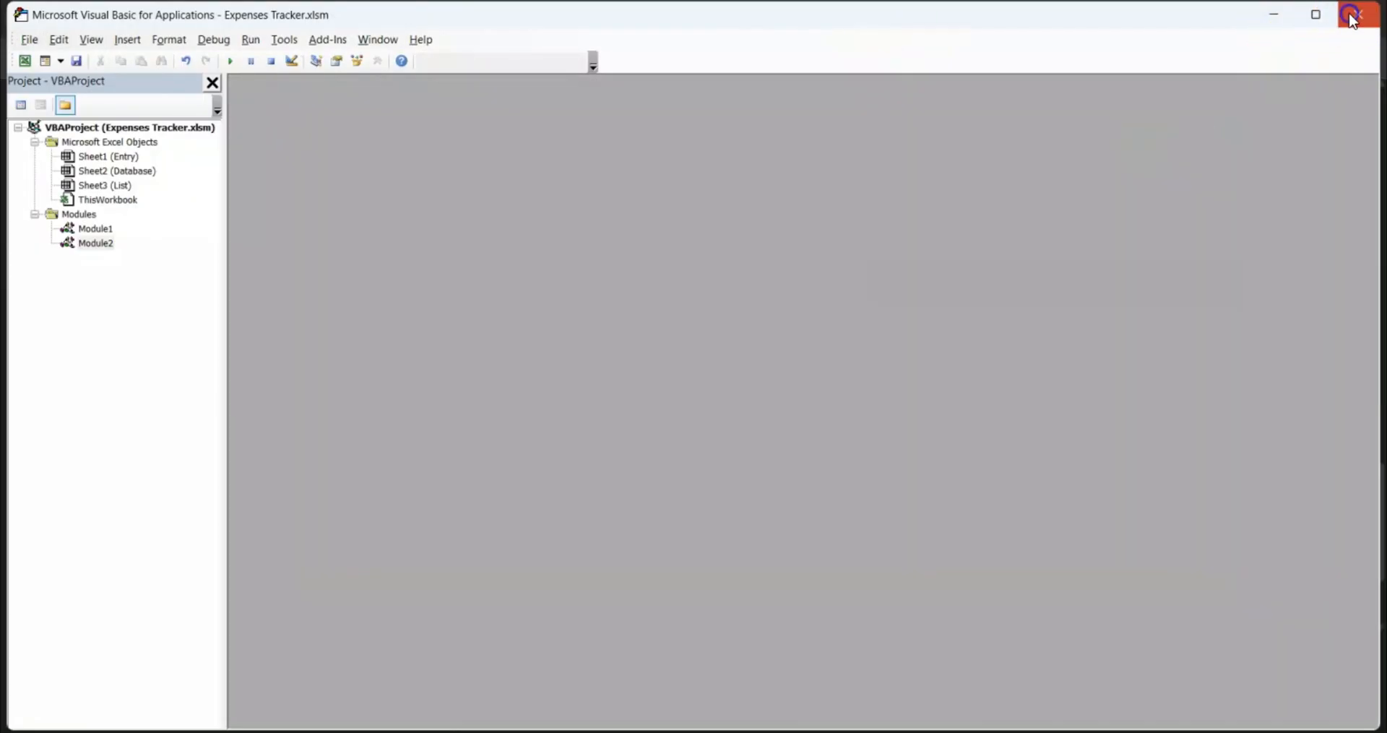
{"action": "left_click", "coordinate": [1358, 14]}
{"action": "left_click", "coordinate": [838, 527]}
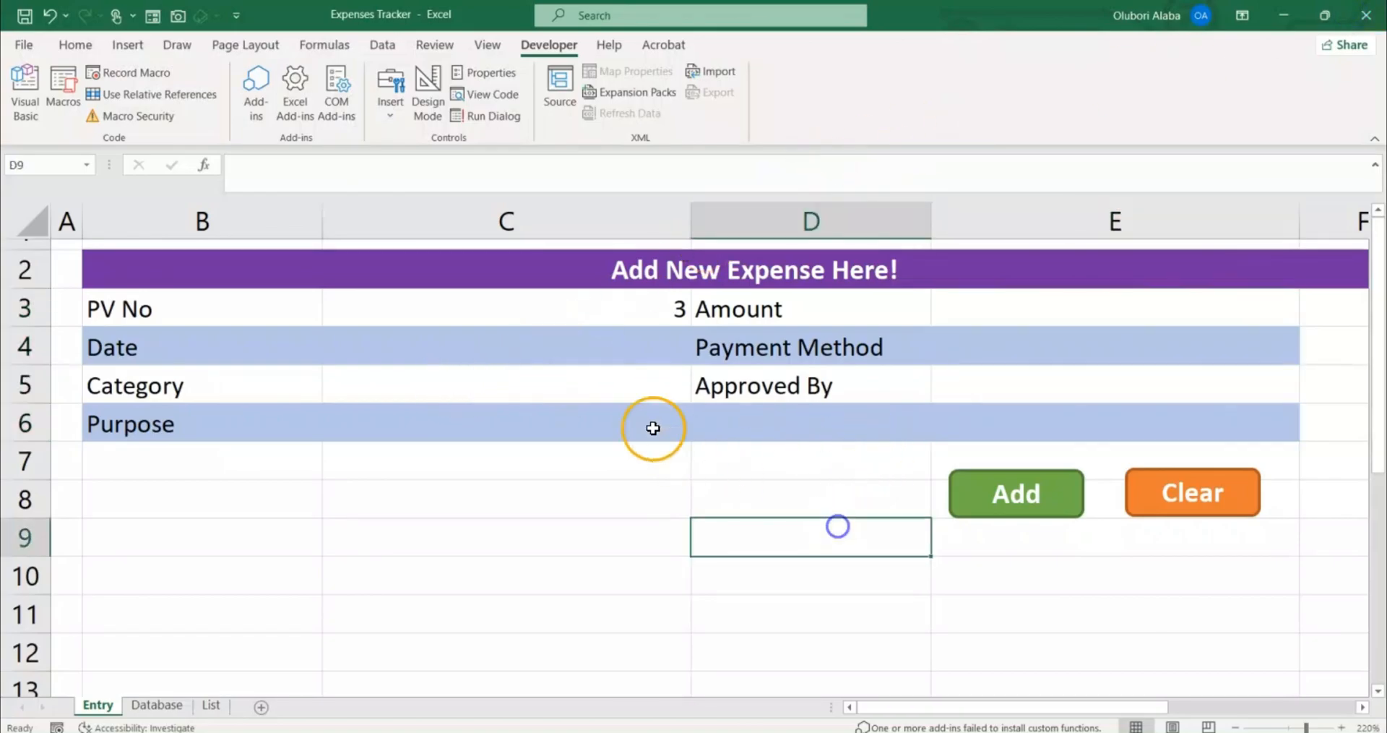
{"action": "left_click", "coordinate": [568, 355]}
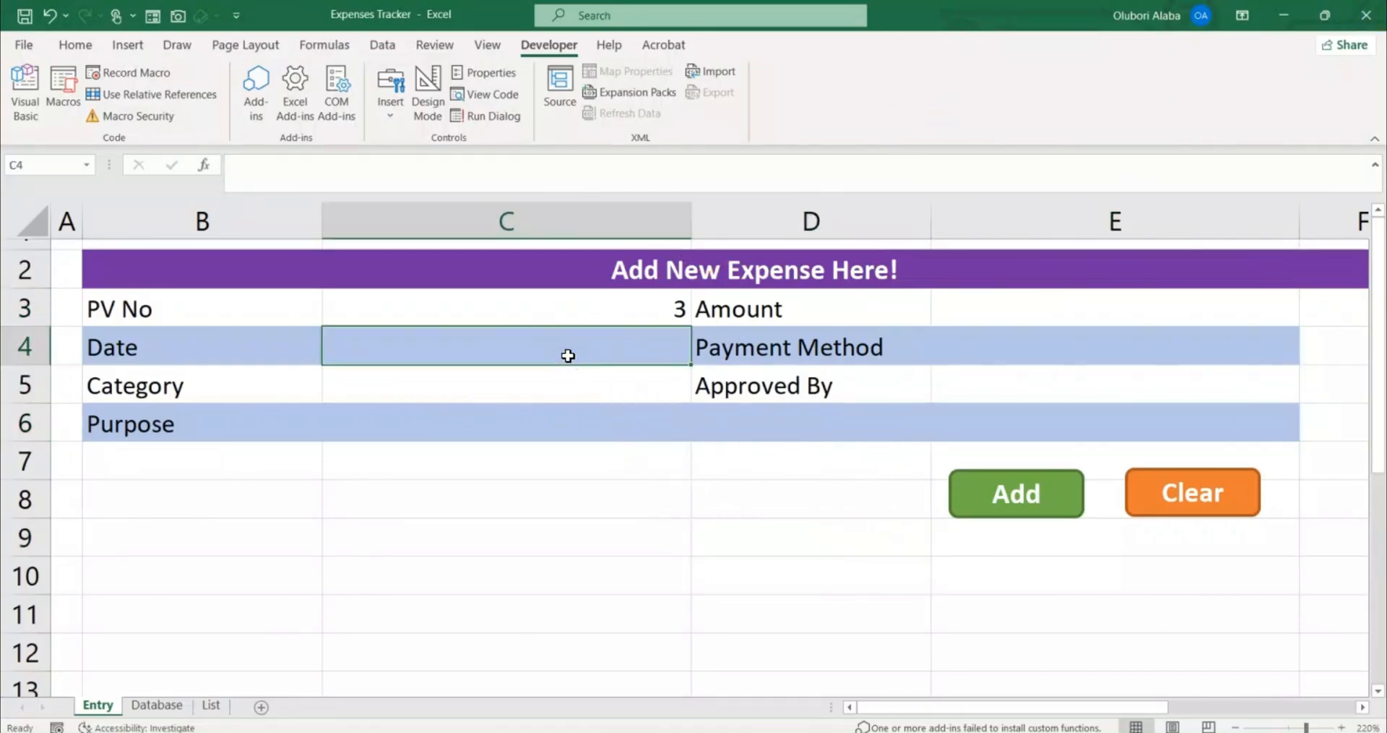
Fill in the Entry form's Date with today's date, 03/03/2025, and choose Transport as the Category.
{"action": "left_click", "coordinate": [565, 339]}
{"action": "key", "text": "ctrl+semicolon"}
{"action": "key", "text": "Return"}
{"action": "left_click", "coordinate": [699, 394]}
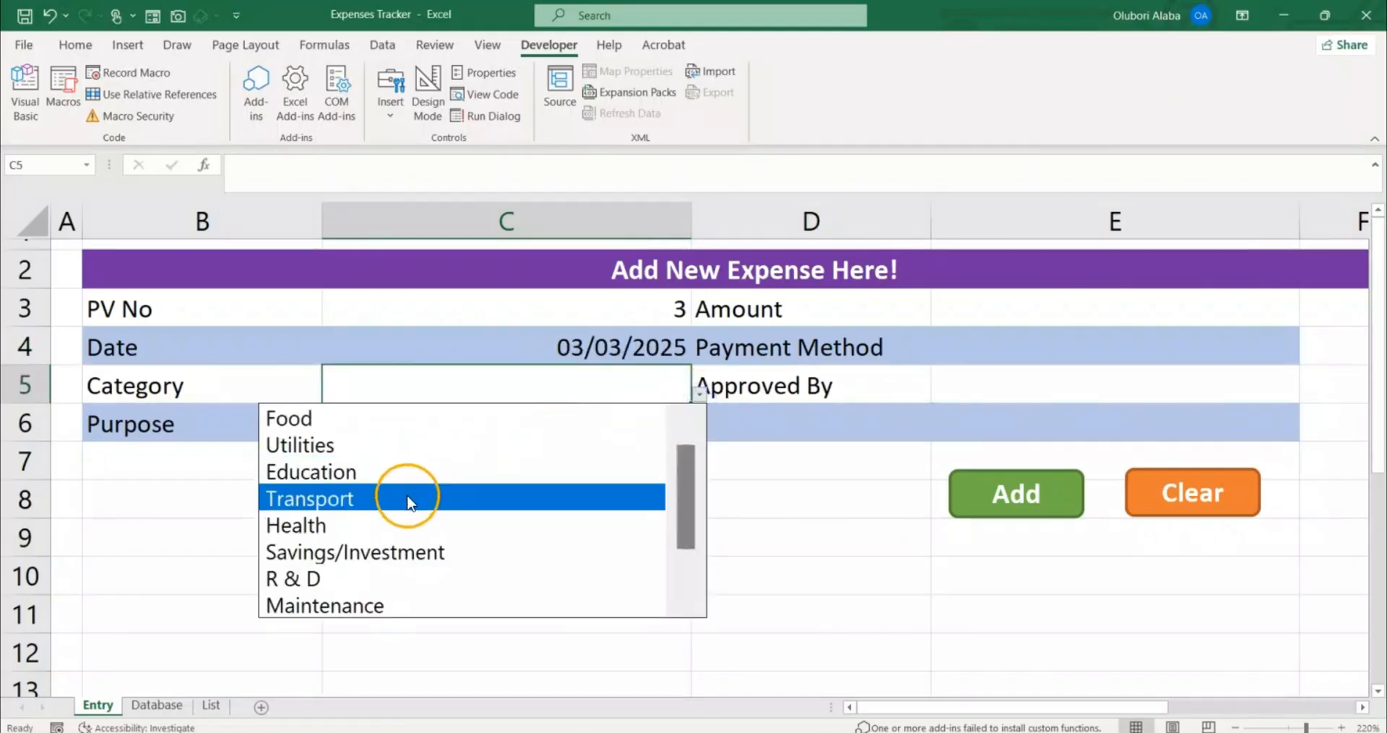
{"action": "left_click", "coordinate": [410, 495]}
{"action": "left_click", "coordinate": [448, 429]}
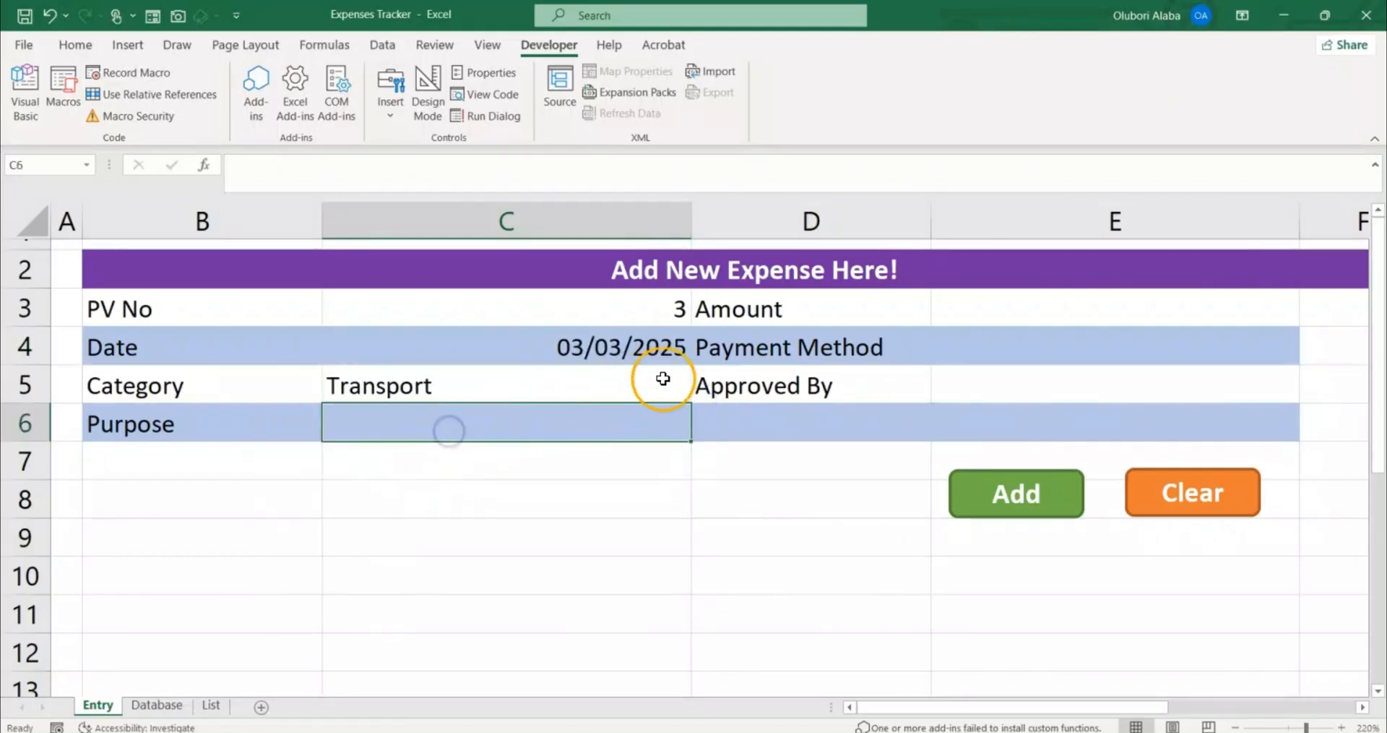
Set the expense Amount to 8000 and choose Cash as the Payment Method.
{"action": "left_click", "coordinate": [939, 314]}
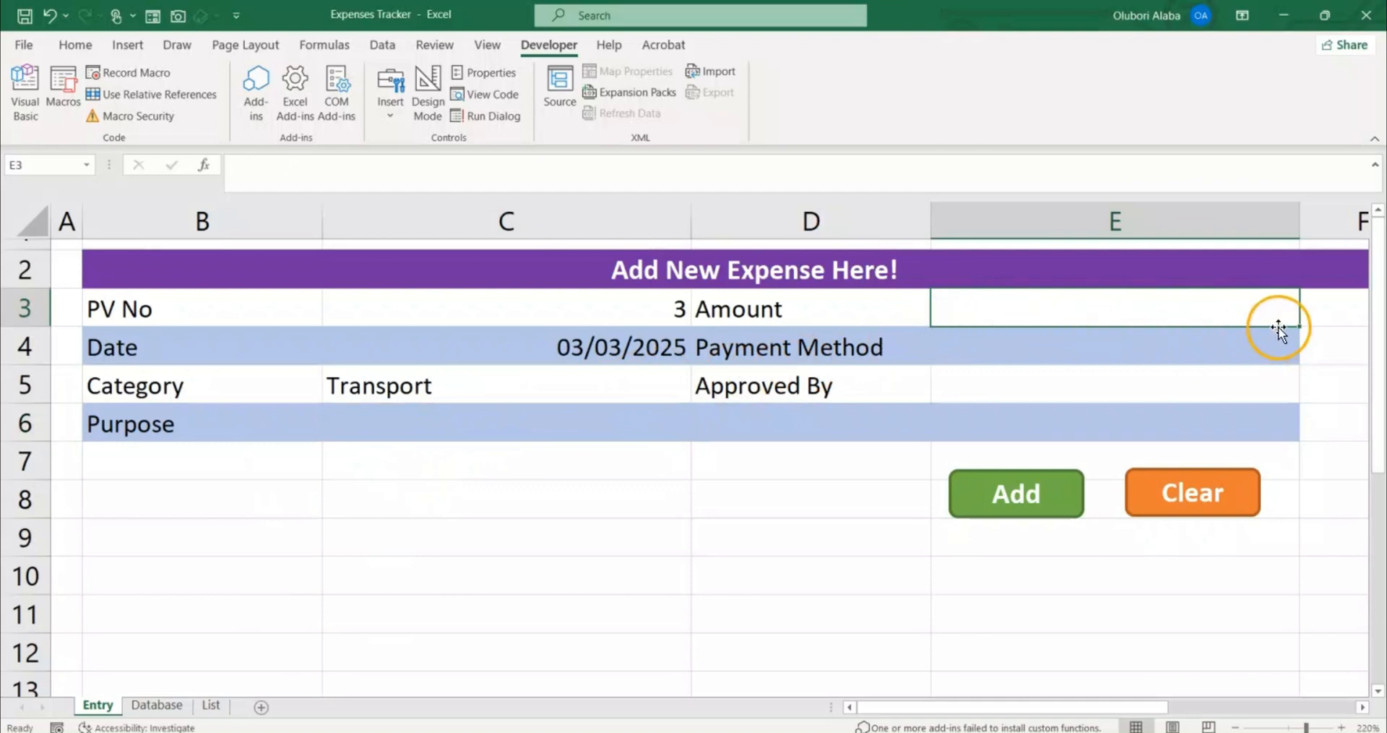
{"action": "type", "text": "8000"}
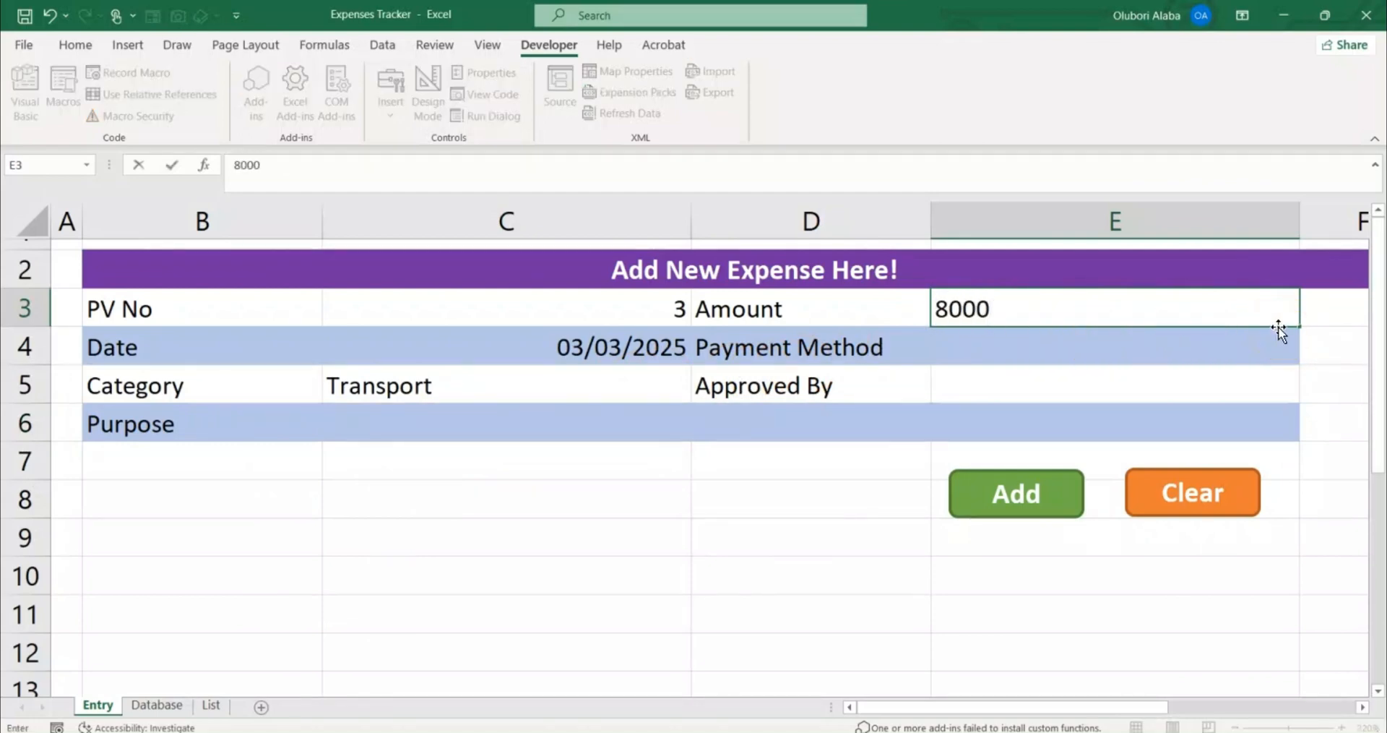
{"action": "key", "text": "Return"}
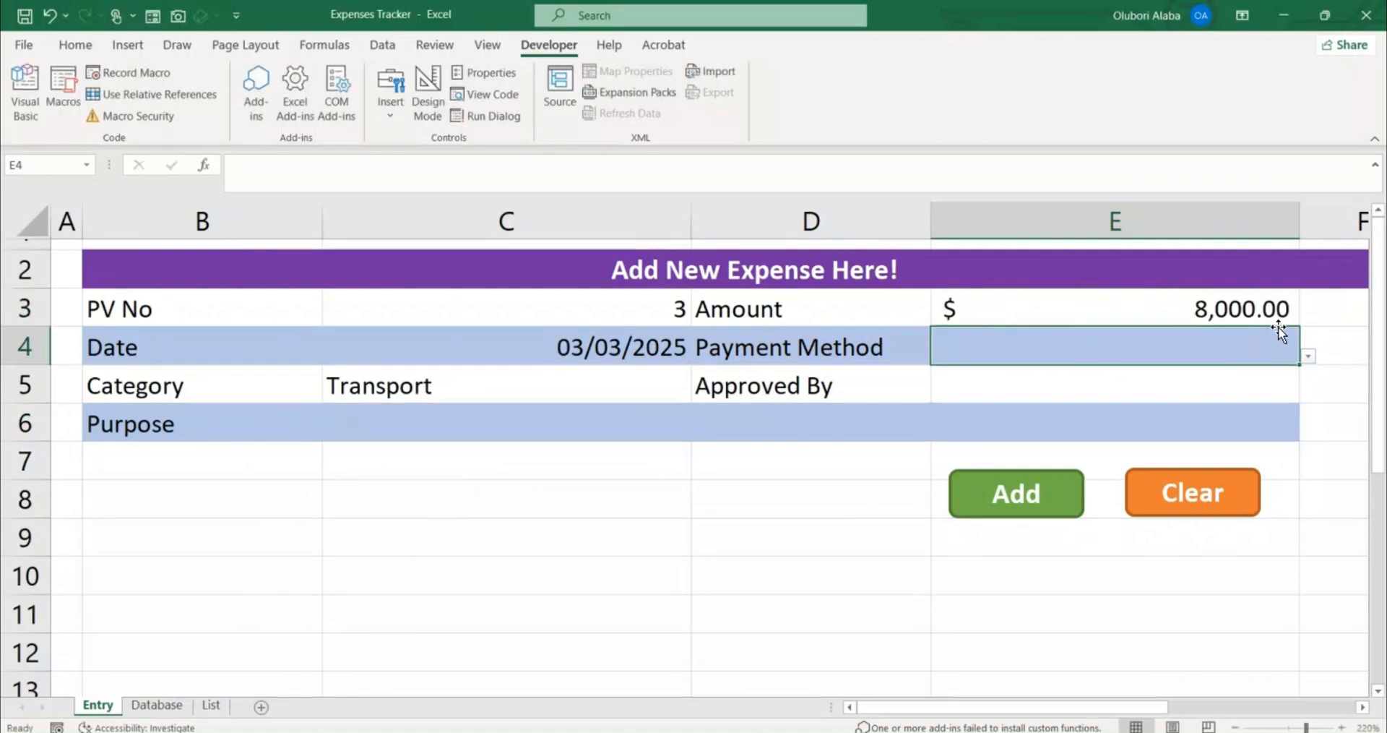
{"action": "left_click", "coordinate": [1309, 355]}
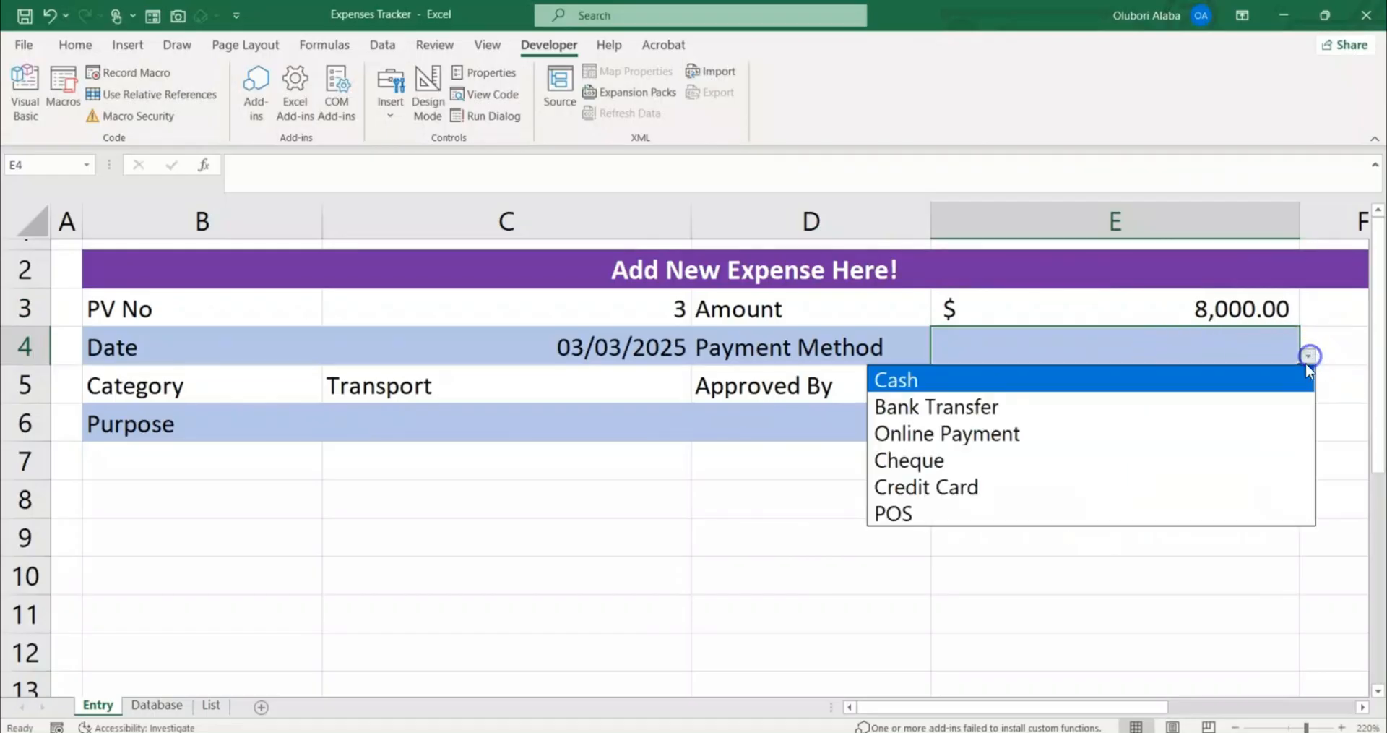
{"action": "left_click", "coordinate": [991, 383]}
Choose the approver's name for Approved By and enter Fueling as the Purpose.
{"action": "left_click", "coordinate": [991, 385]}
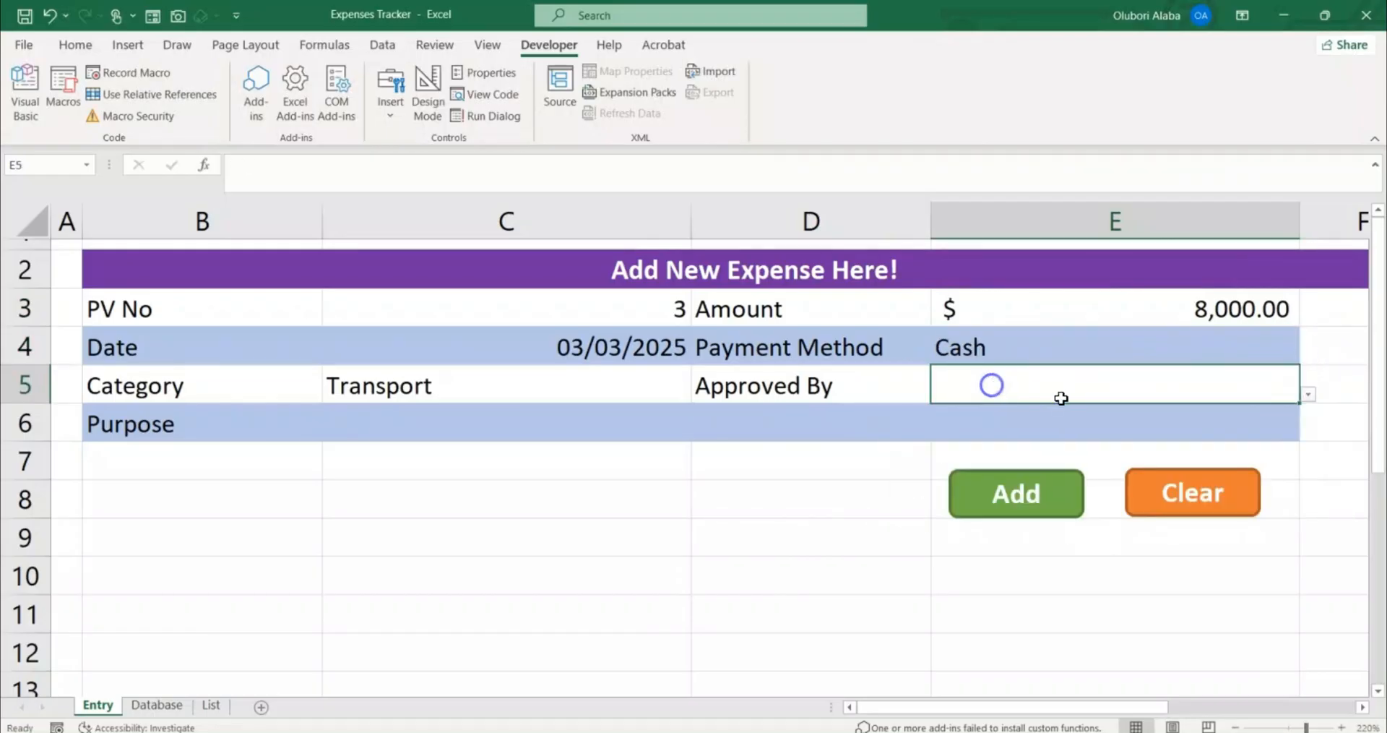
{"action": "left_click", "coordinate": [1310, 393]}
{"action": "left_click", "coordinate": [984, 445]}
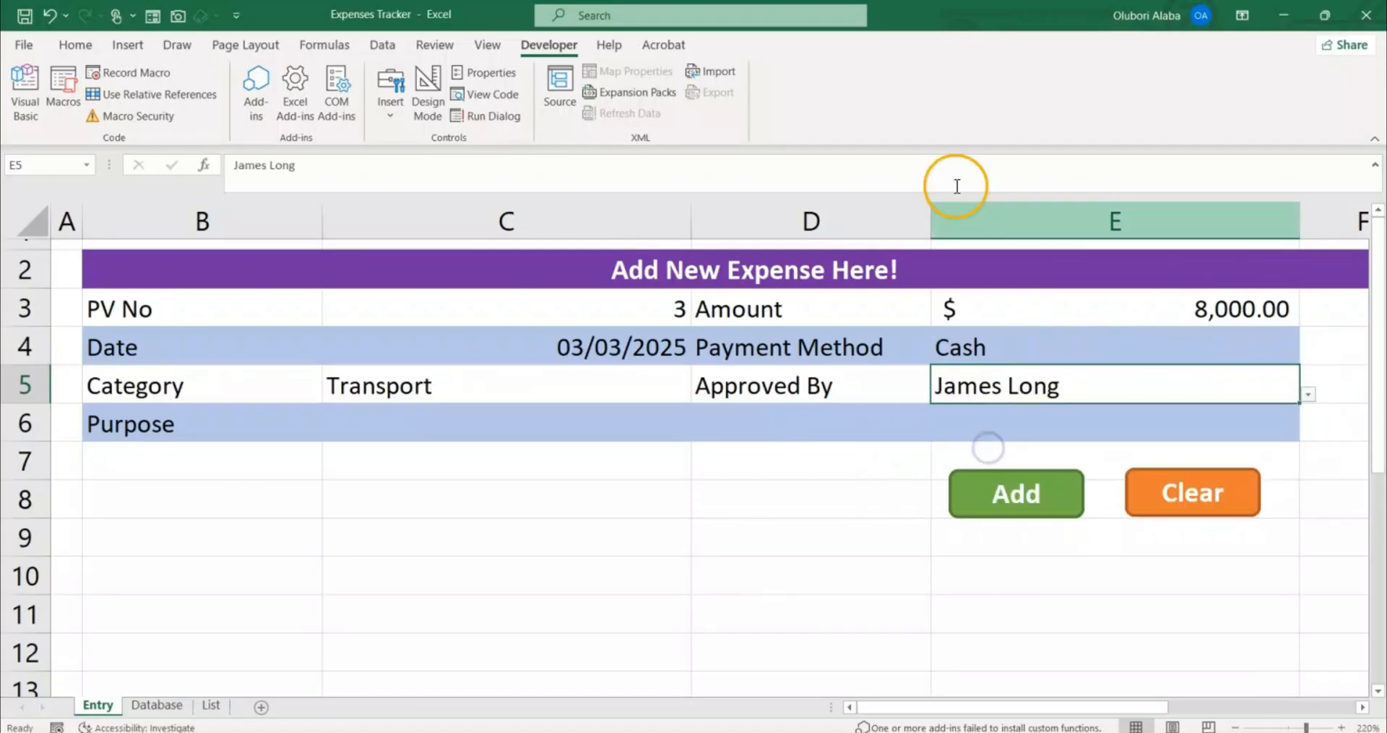
{"action": "left_click", "coordinate": [385, 431]}
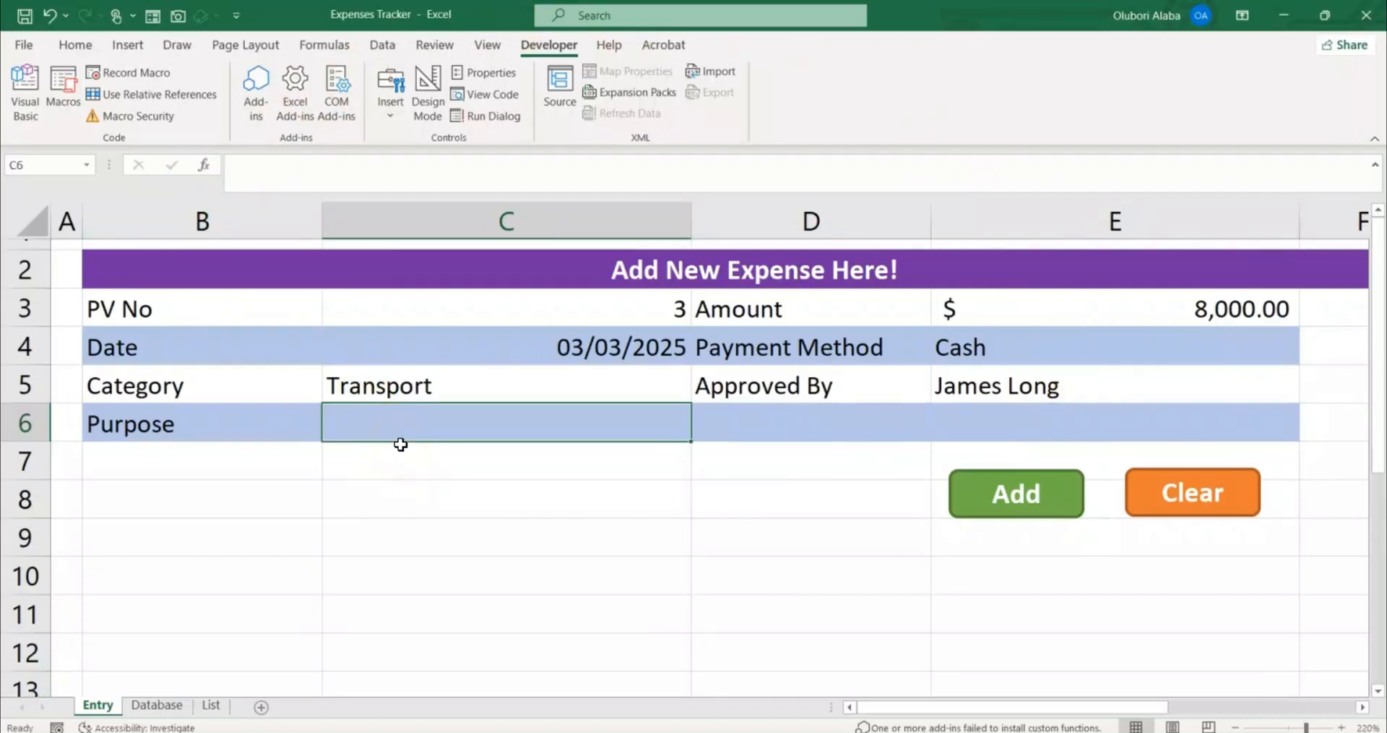
{"action": "type", "text": "Fueling"}
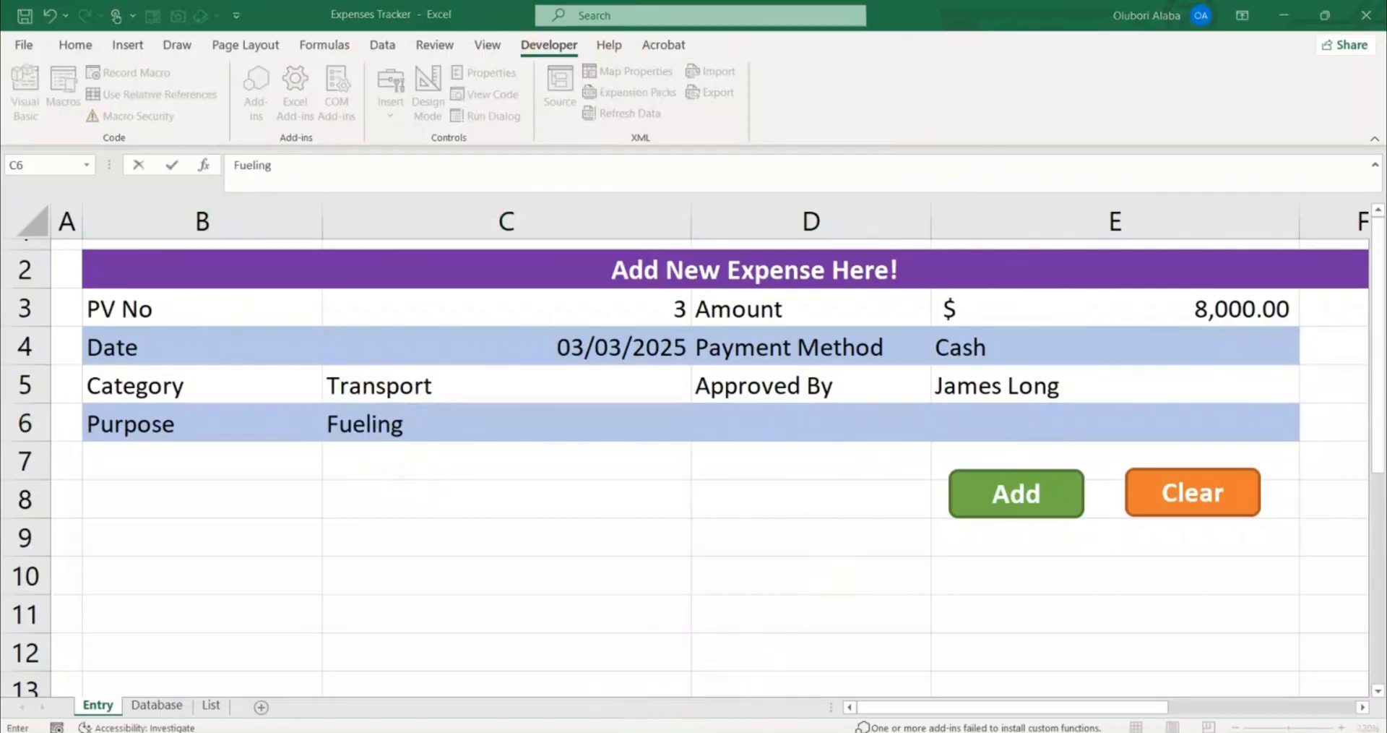
Add the completed expense record to the Database with the form's Add button and dismiss the message.
{"action": "left_click", "coordinate": [412, 437]}
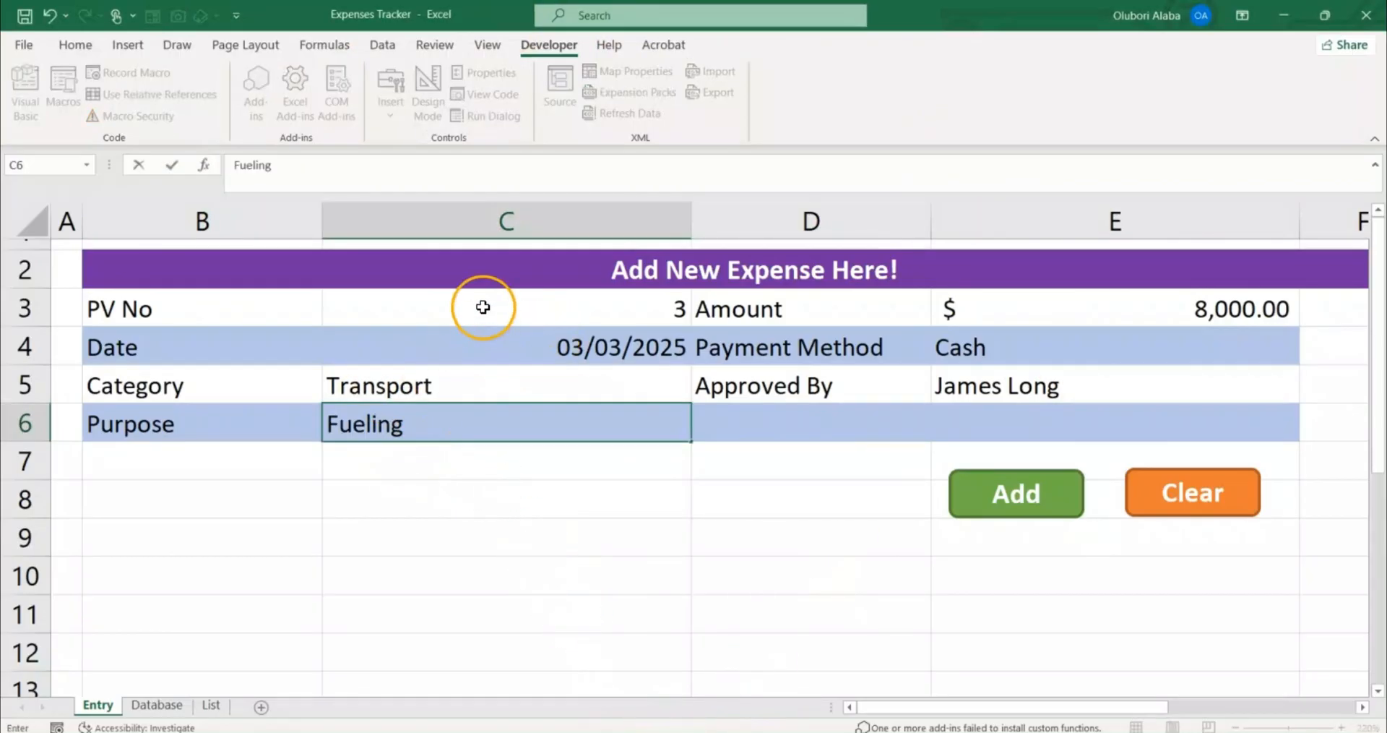
{"action": "left_click_drag", "start_coordinate": [480, 309], "coordinate": [520, 411]}
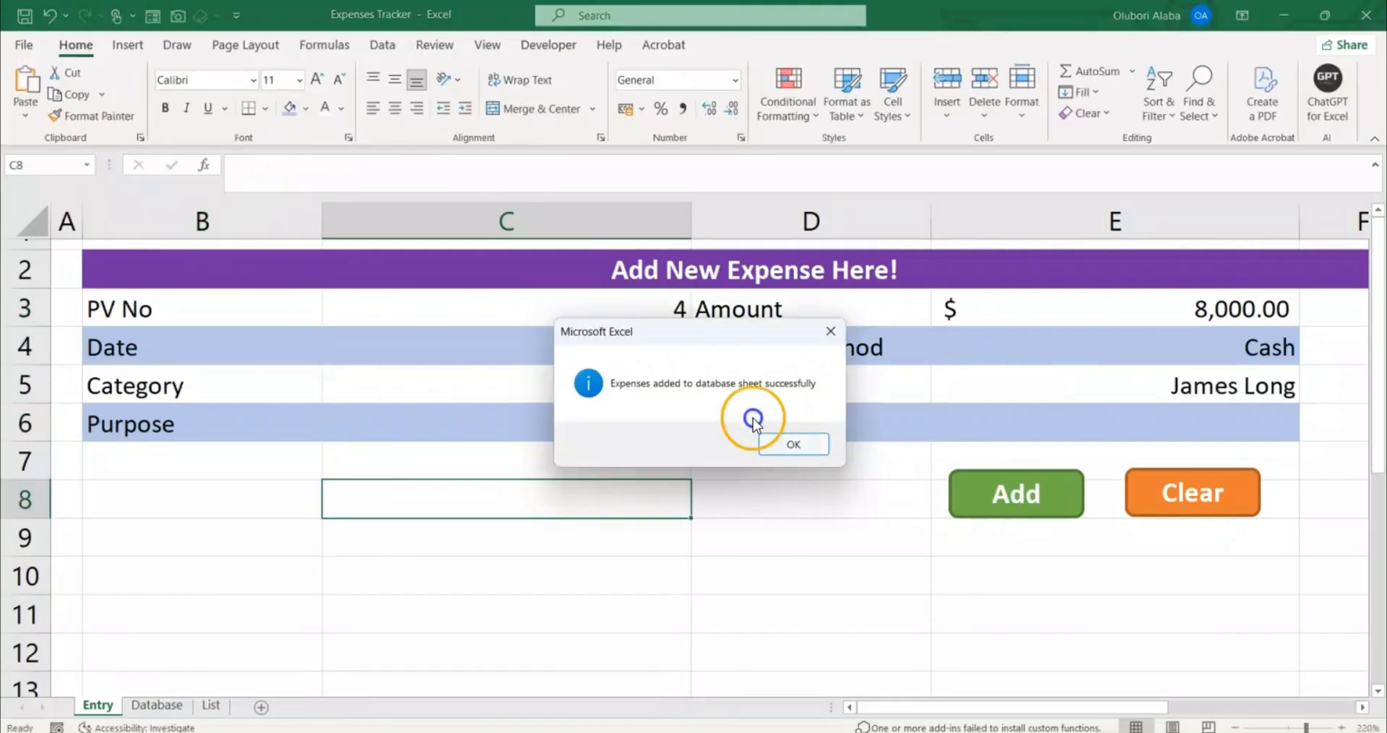
{"action": "left_click", "coordinate": [786, 445]}
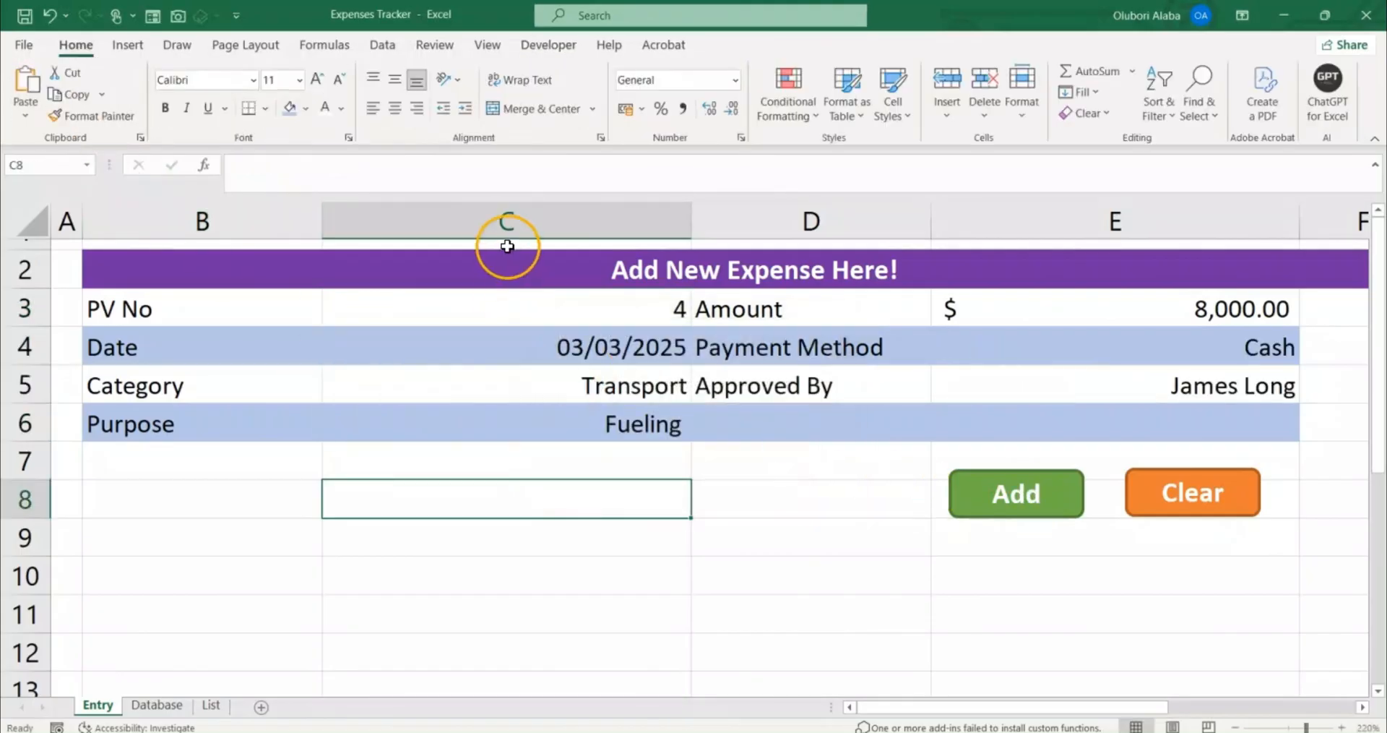
Assign the ClearEntryForm macro to the orange Clear button and run it to empty the Entry form.
{"action": "left_click", "coordinate": [1177, 495]}
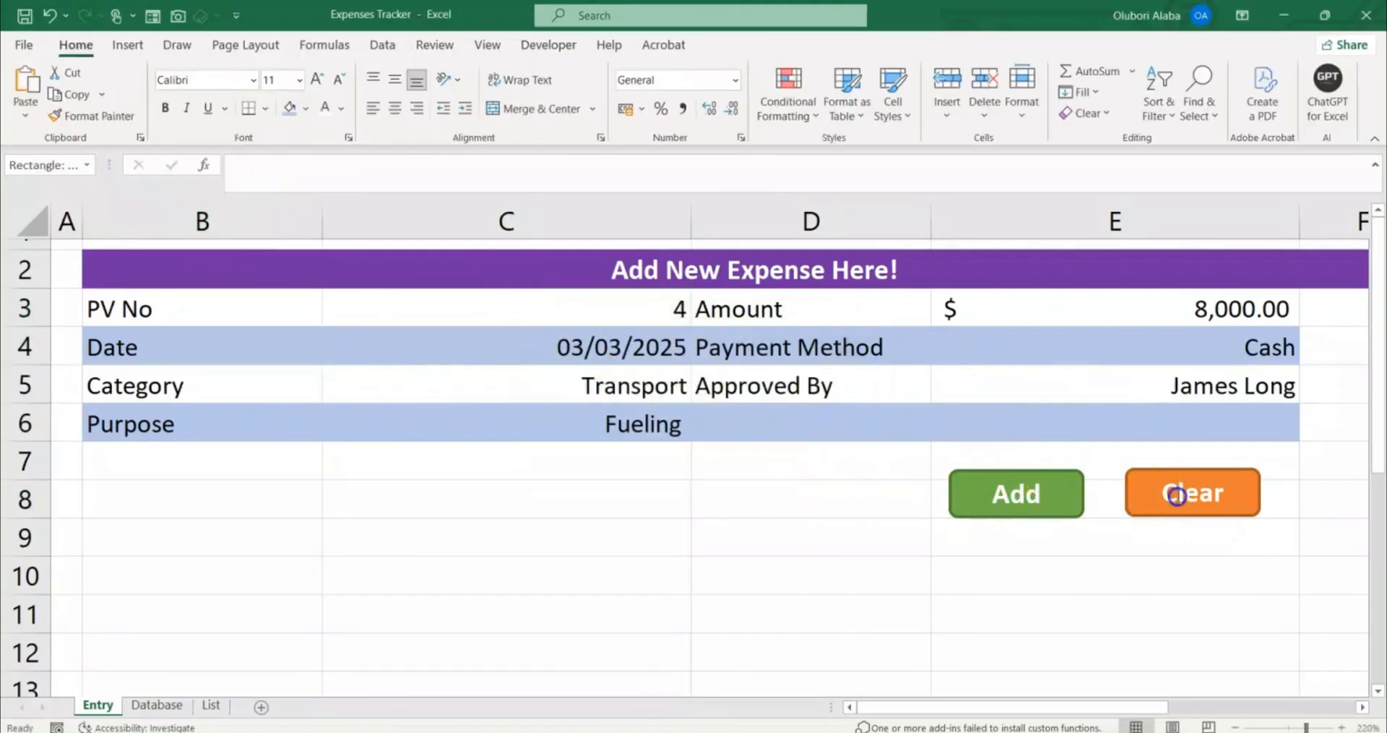
{"action": "left_click", "coordinate": [1156, 561]}
{"action": "left_click", "coordinate": [1190, 498]}
{"action": "right_click", "coordinate": [1190, 498]}
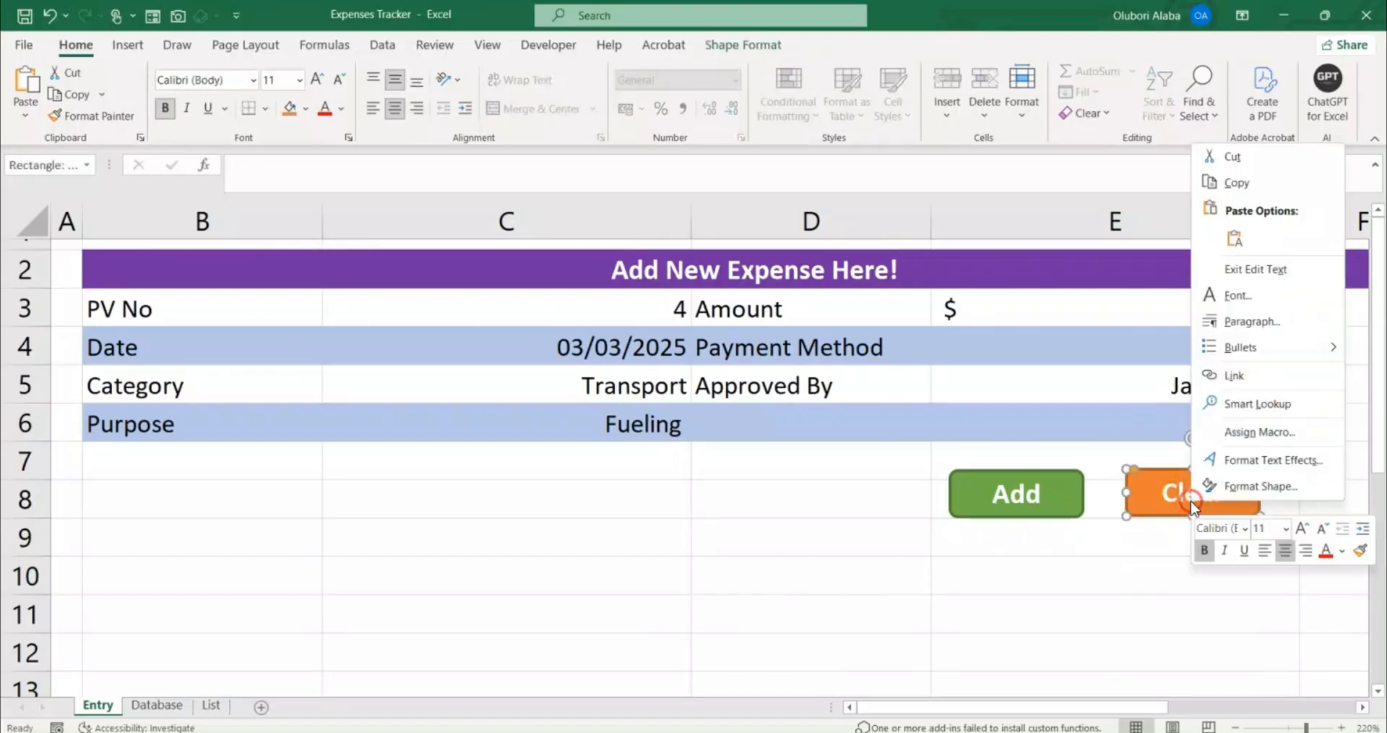
{"action": "left_click", "coordinate": [1259, 431]}
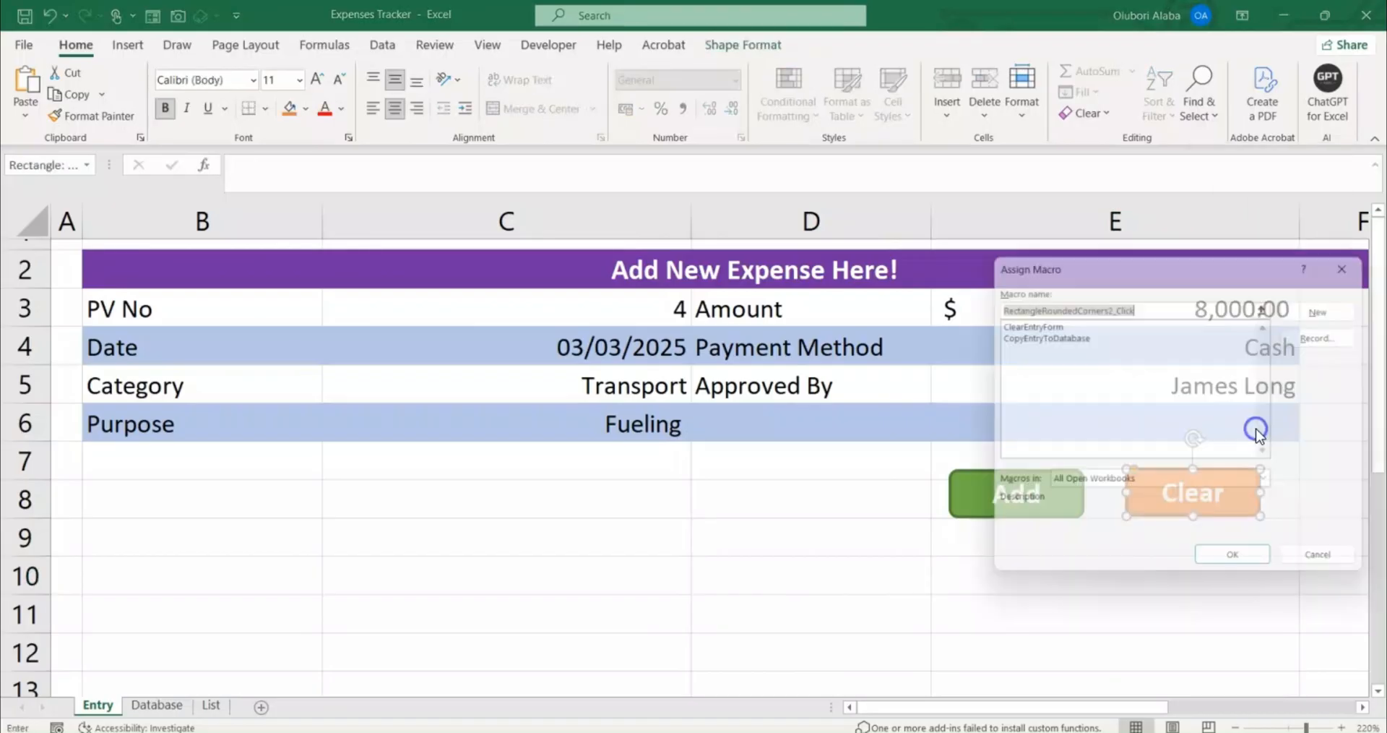
{"action": "left_click", "coordinate": [1018, 327]}
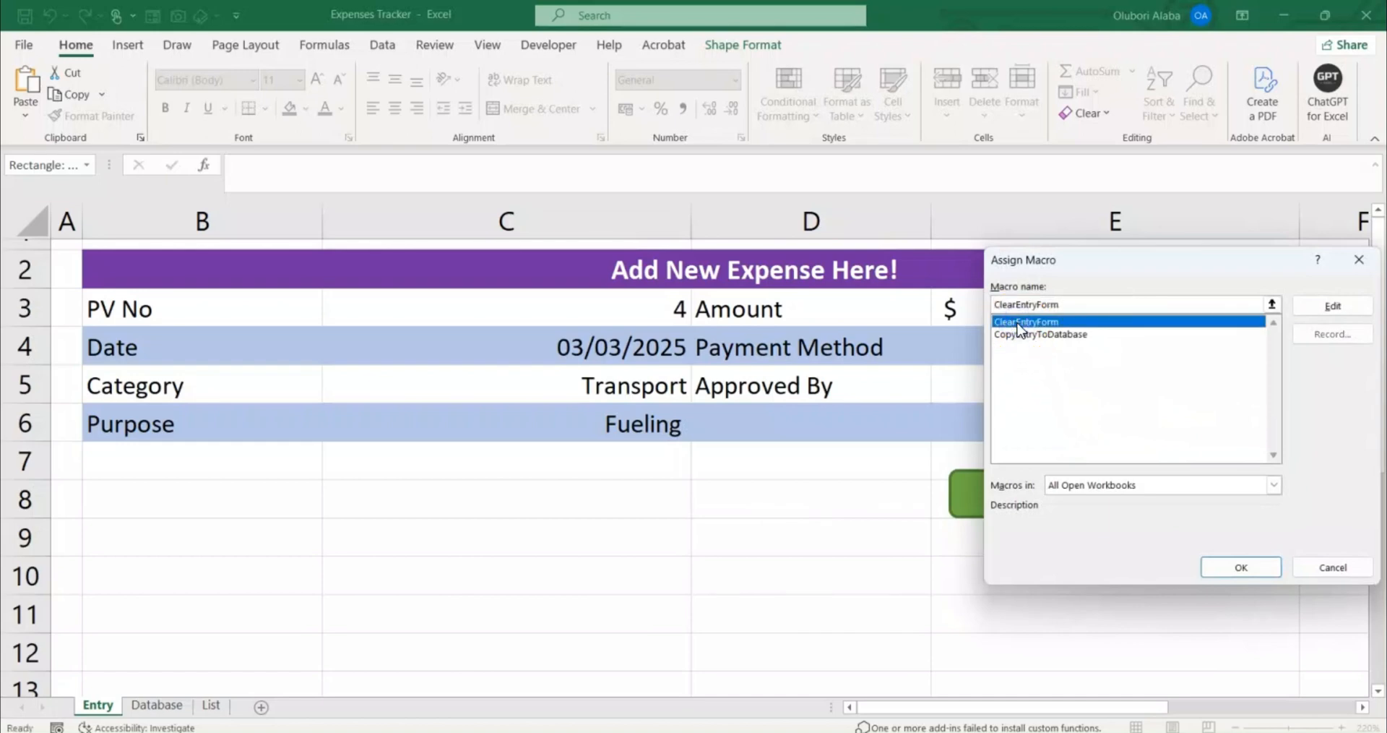
{"action": "left_click", "coordinate": [1239, 568]}
{"action": "left_click", "coordinate": [1164, 576]}
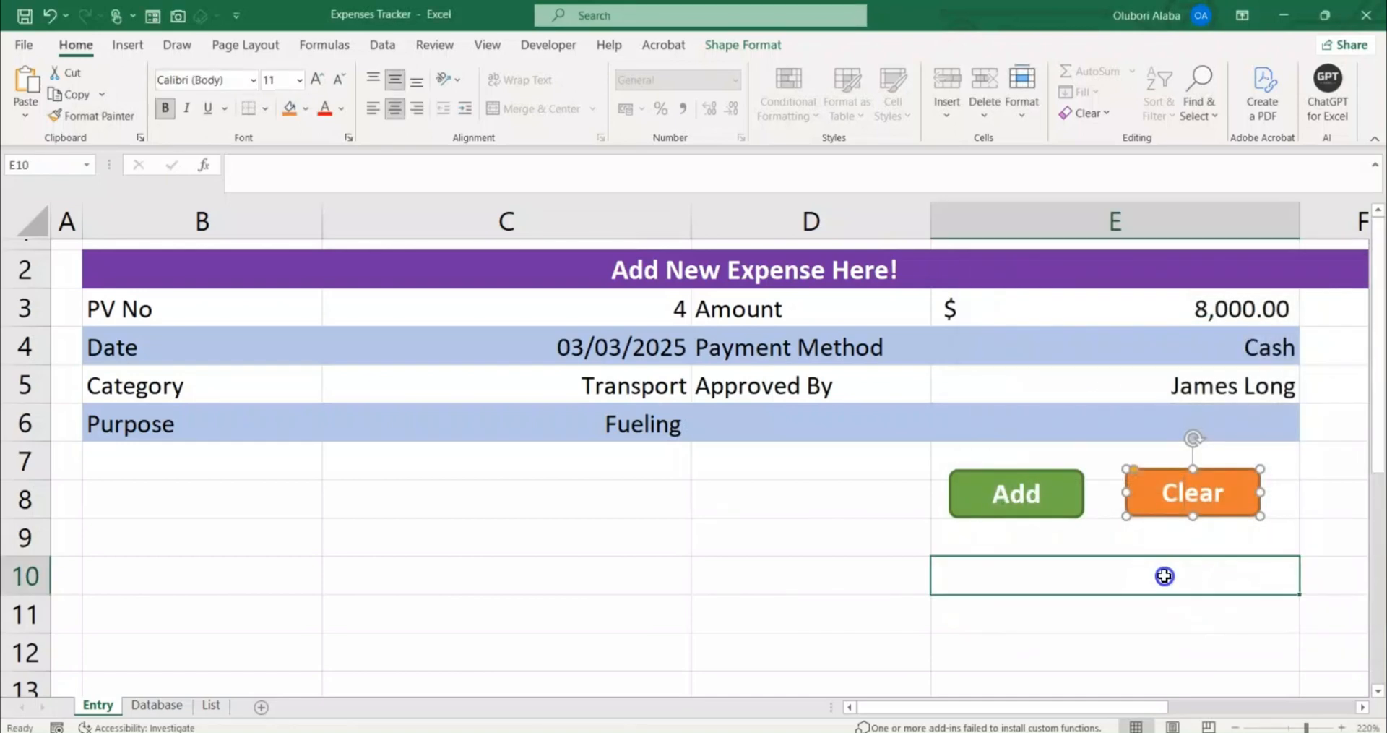
{"action": "left_click", "coordinate": [1176, 491]}
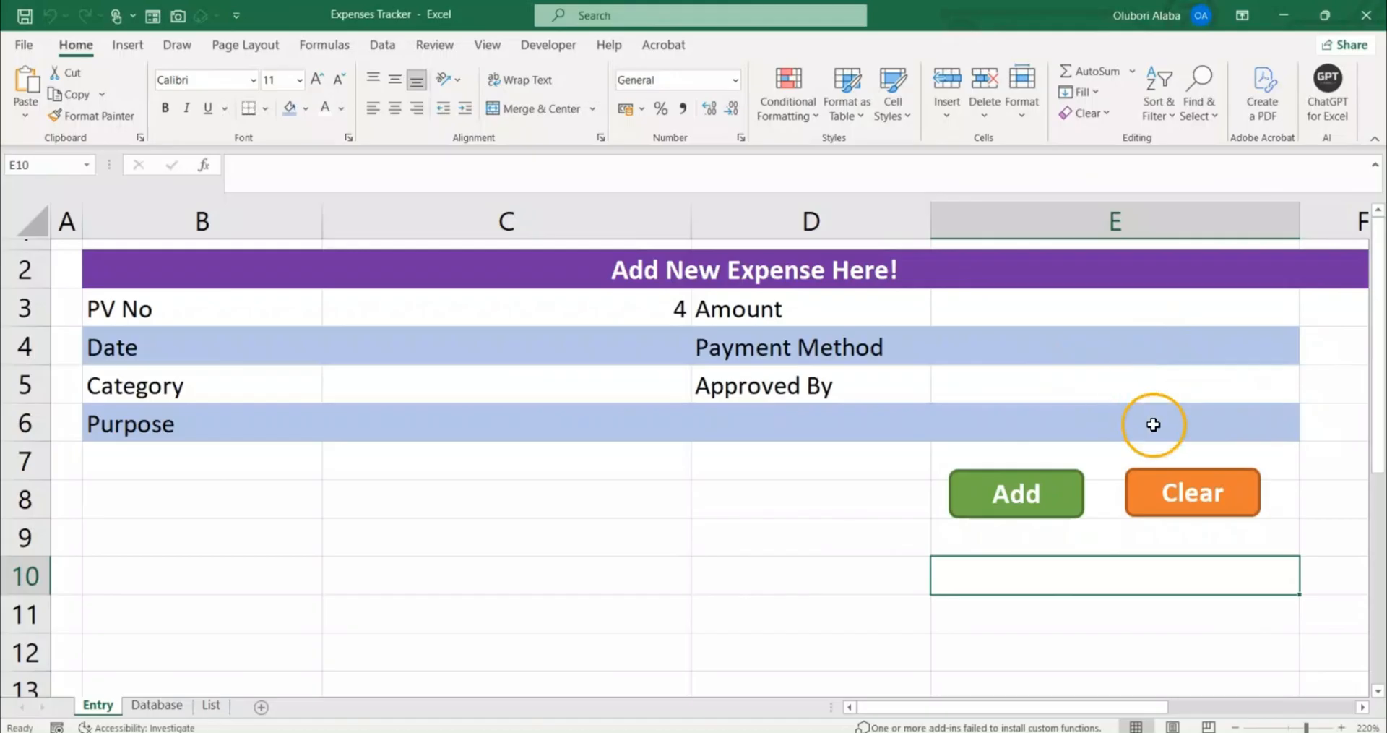
Autofit all column widths on the Database sheet and select cell B6 to deselect the sheet.
{"action": "left_click", "coordinate": [157, 704]}
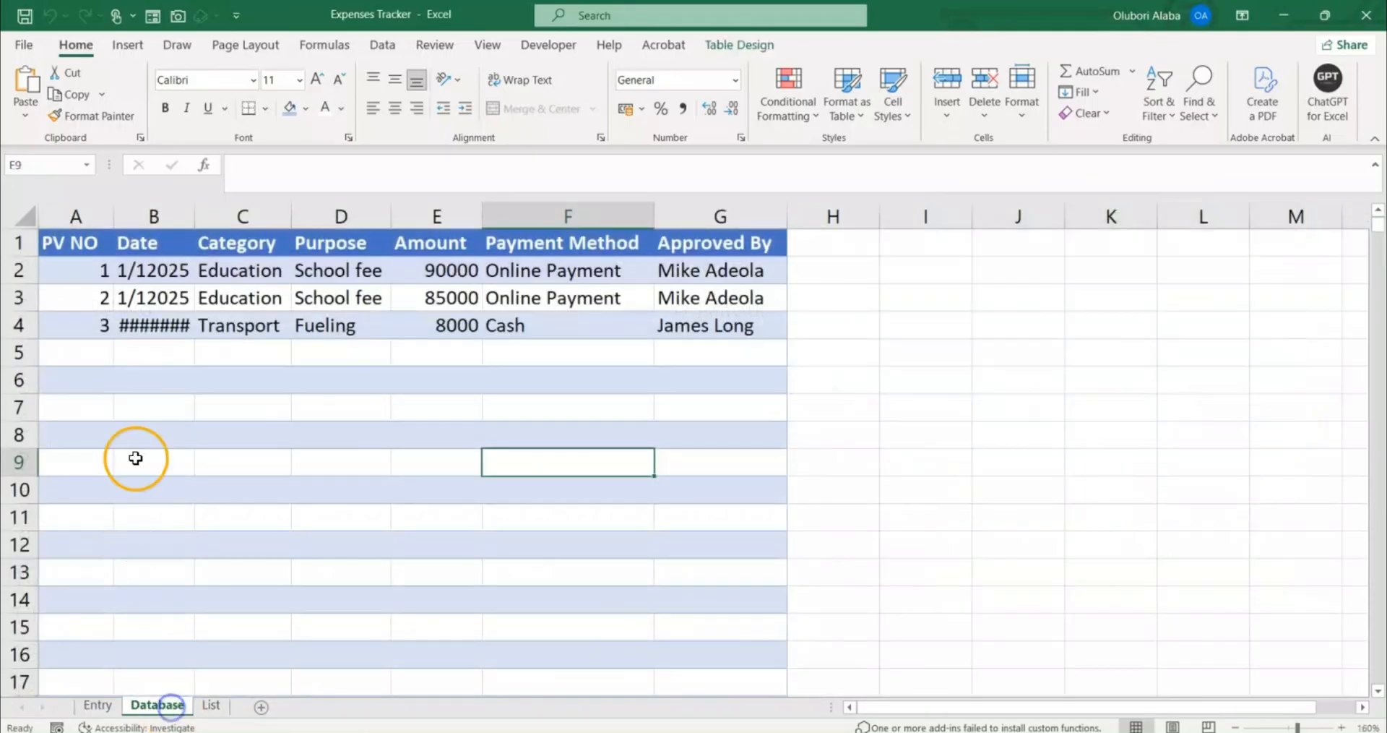
{"action": "left_click", "coordinate": [32, 225]}
{"action": "double_click", "coordinate": [113, 216]}
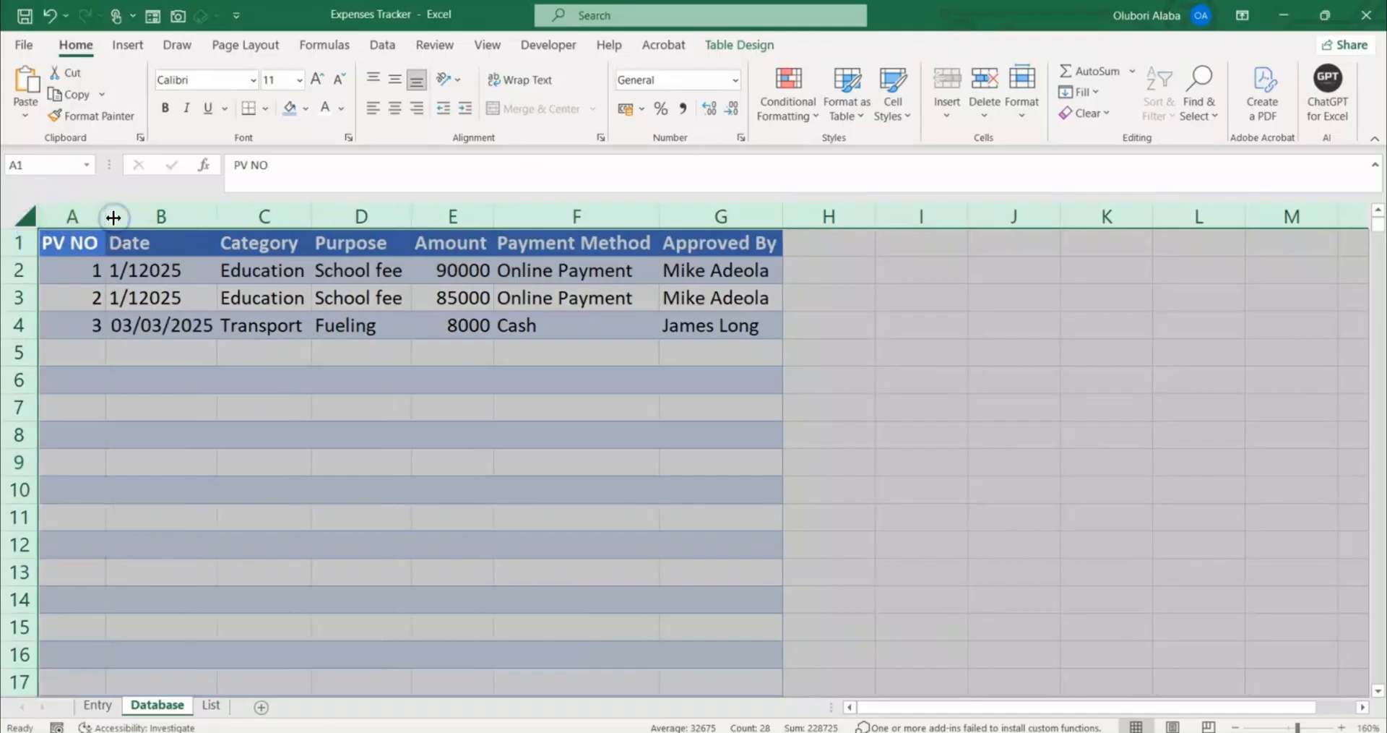
{"action": "left_click", "coordinate": [170, 379]}
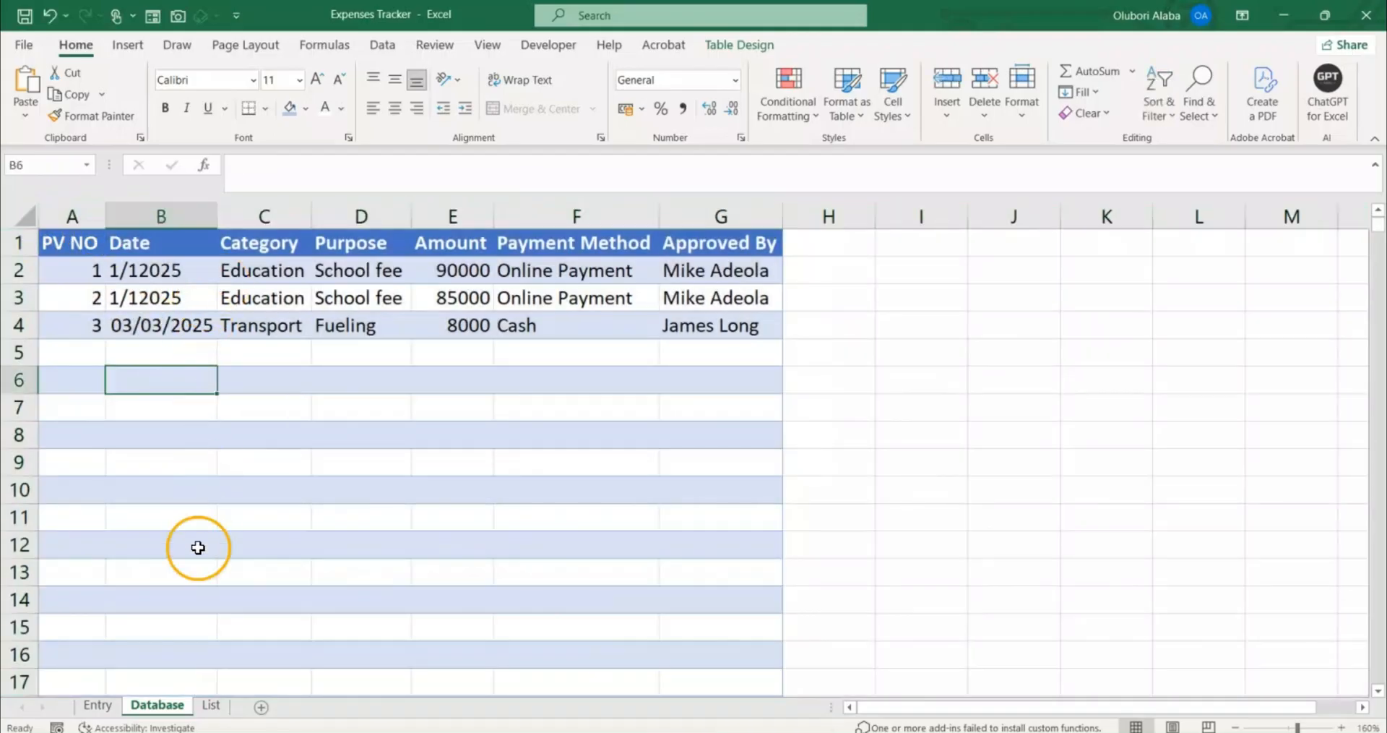
Compare the Entry form with the Database records and return to the Entry sheet.
{"action": "left_click", "coordinate": [96, 704]}
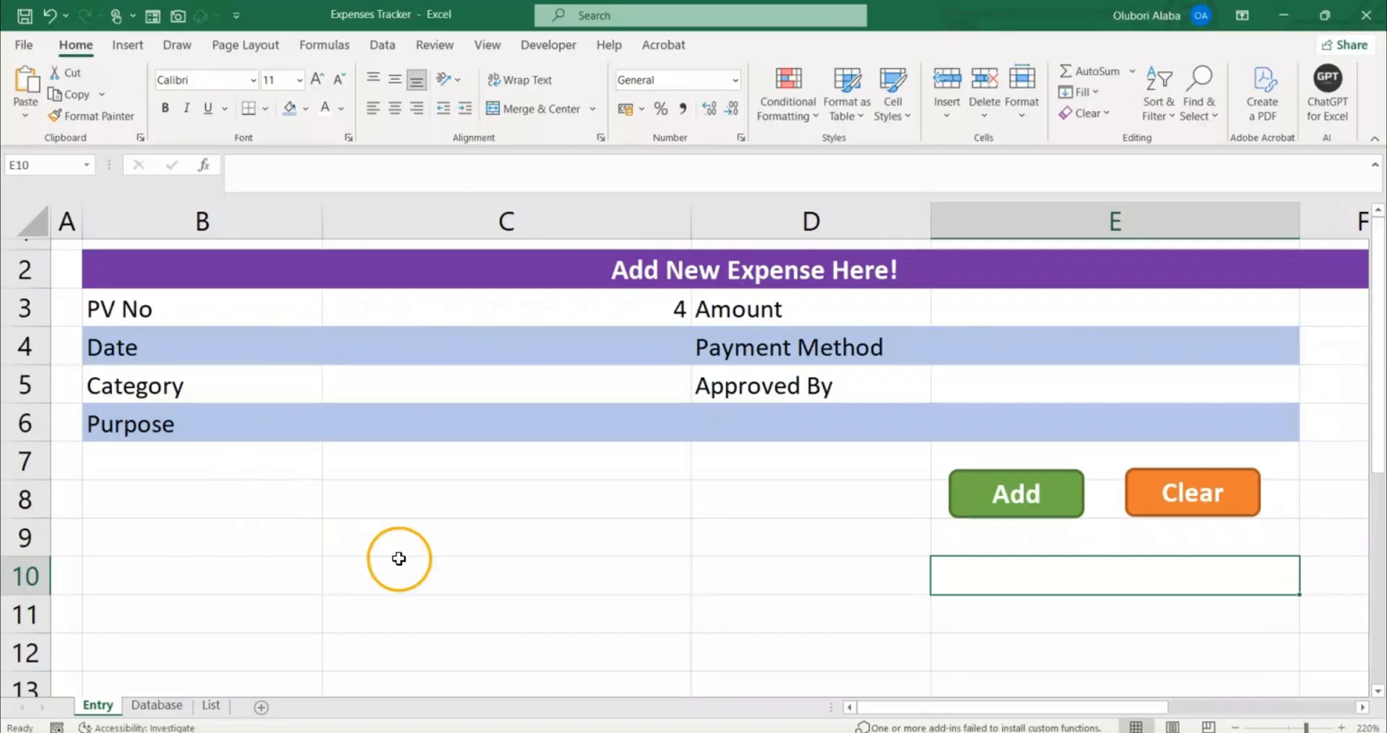
{"action": "left_click", "coordinate": [155, 705]}
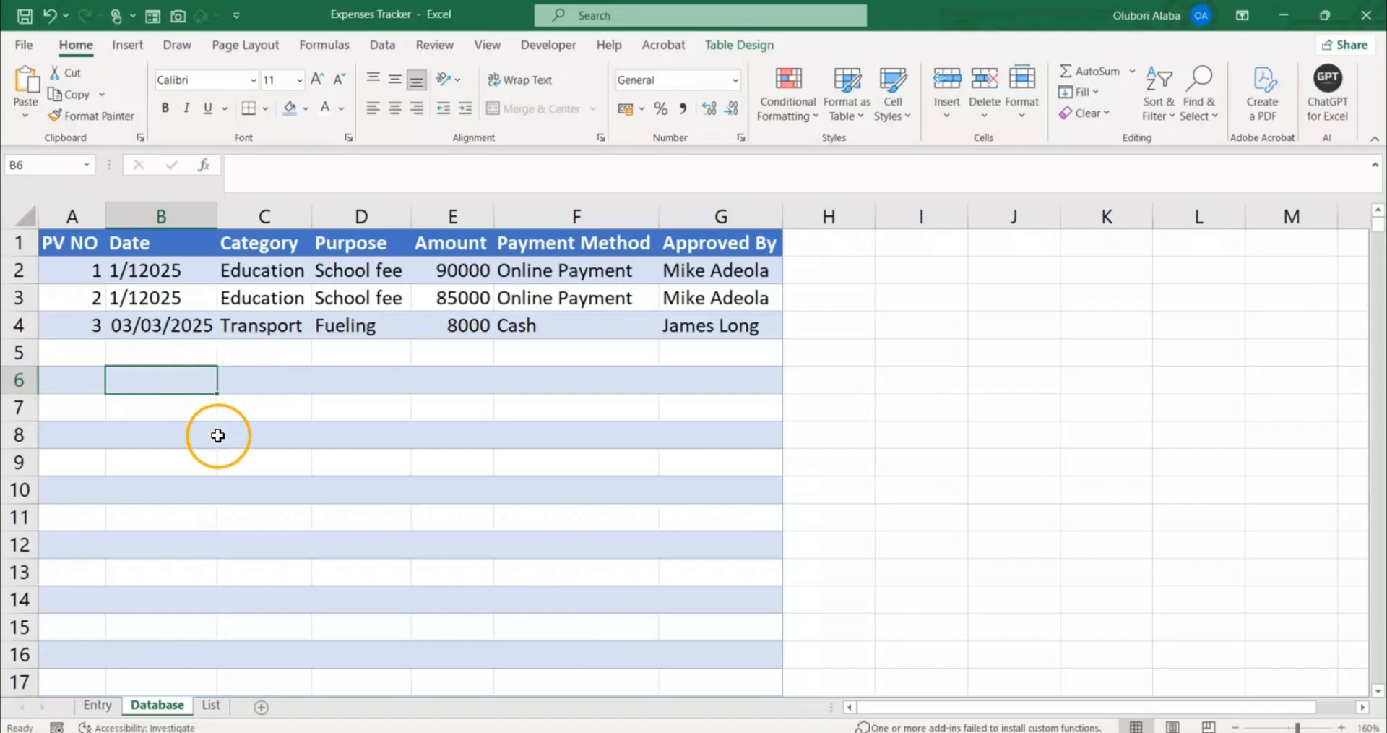
{"action": "left_click", "coordinate": [98, 705]}
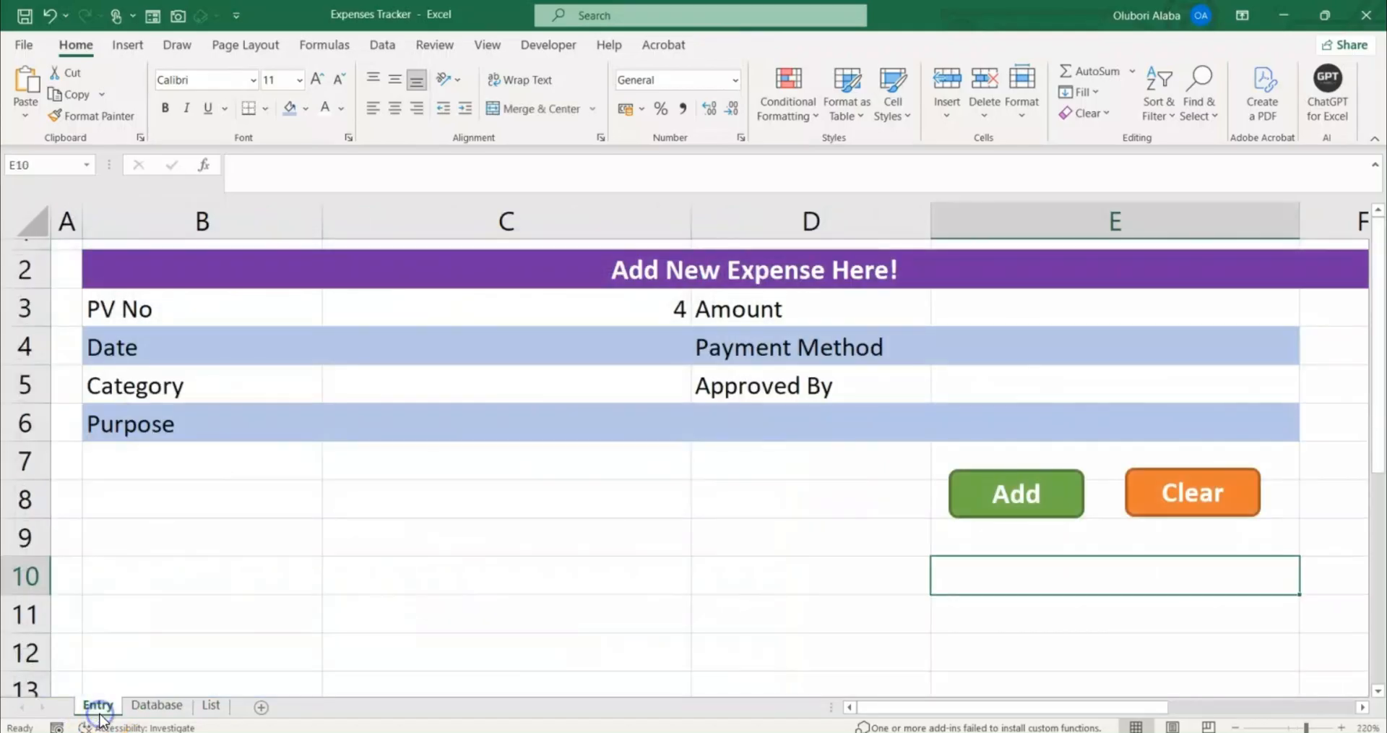